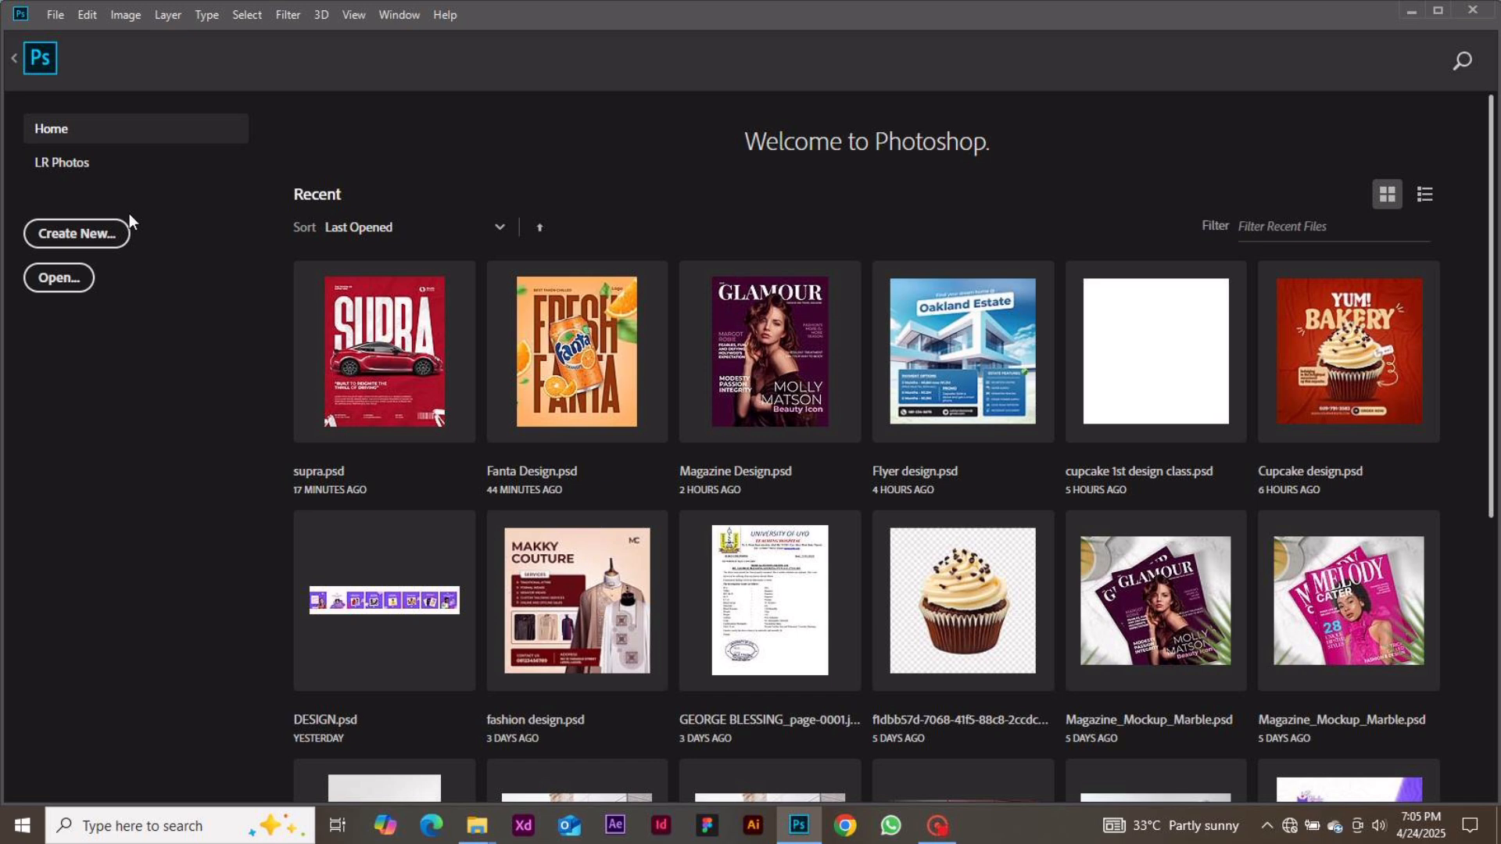
- Create a new document 736 pixels wide and 920 pixels high
{"action": "left_click", "coordinate": [104, 242]}
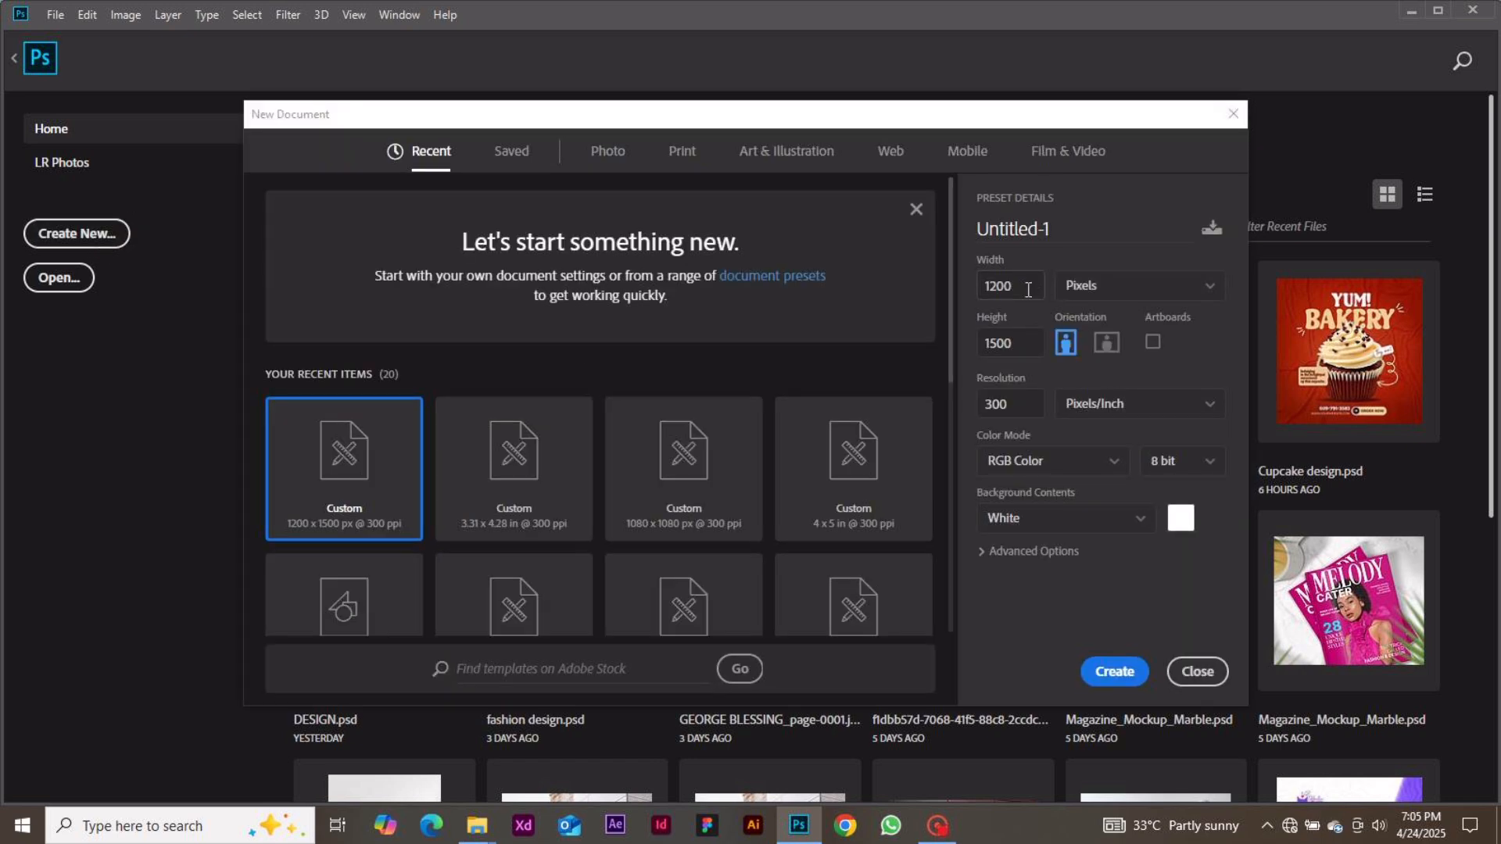
{"action": "double_click", "coordinate": [1028, 290]}
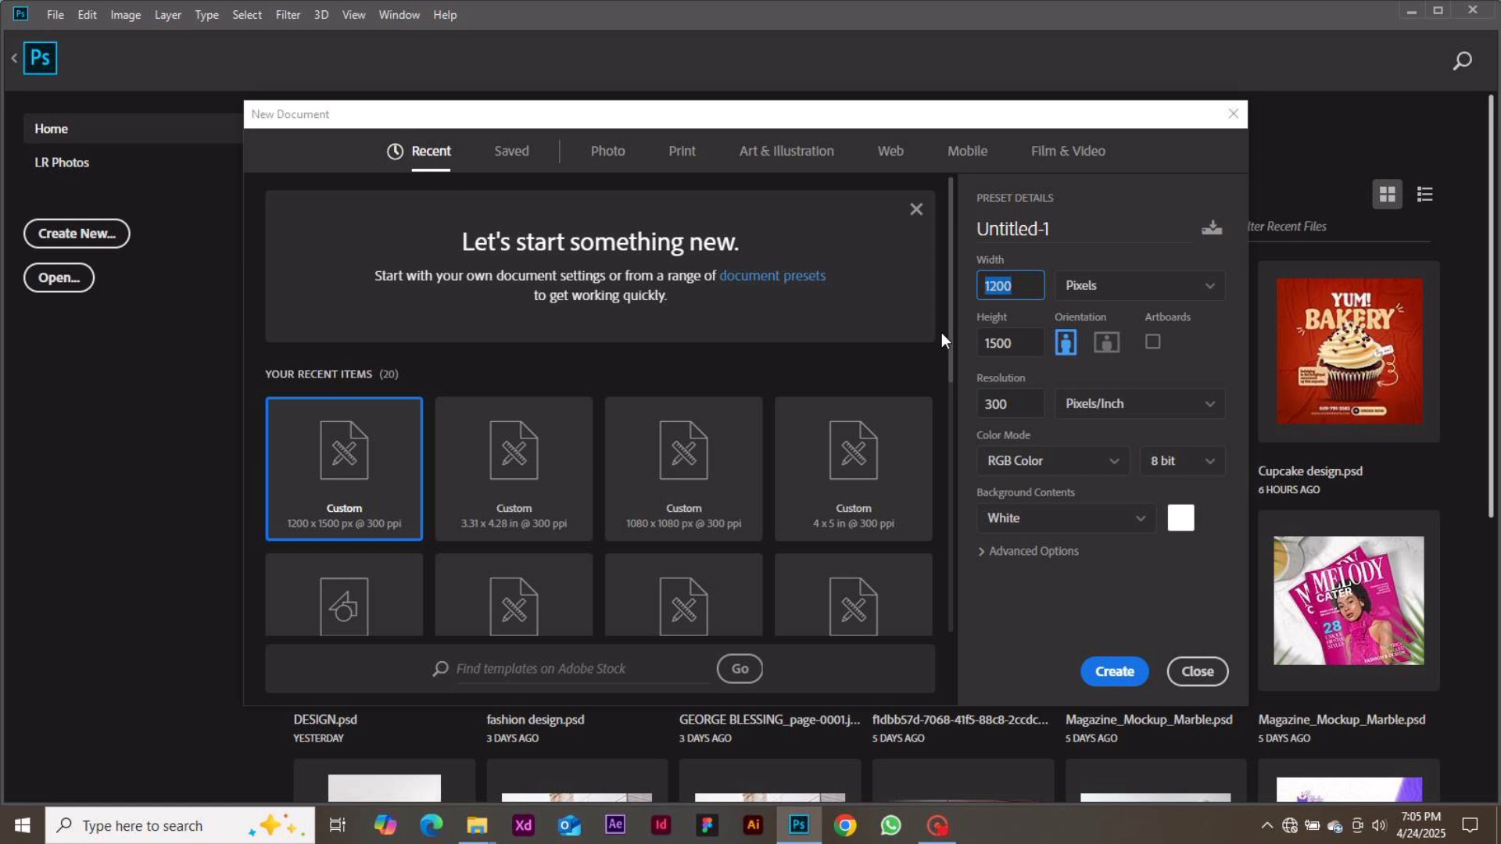
{"action": "type", "text": "736"}
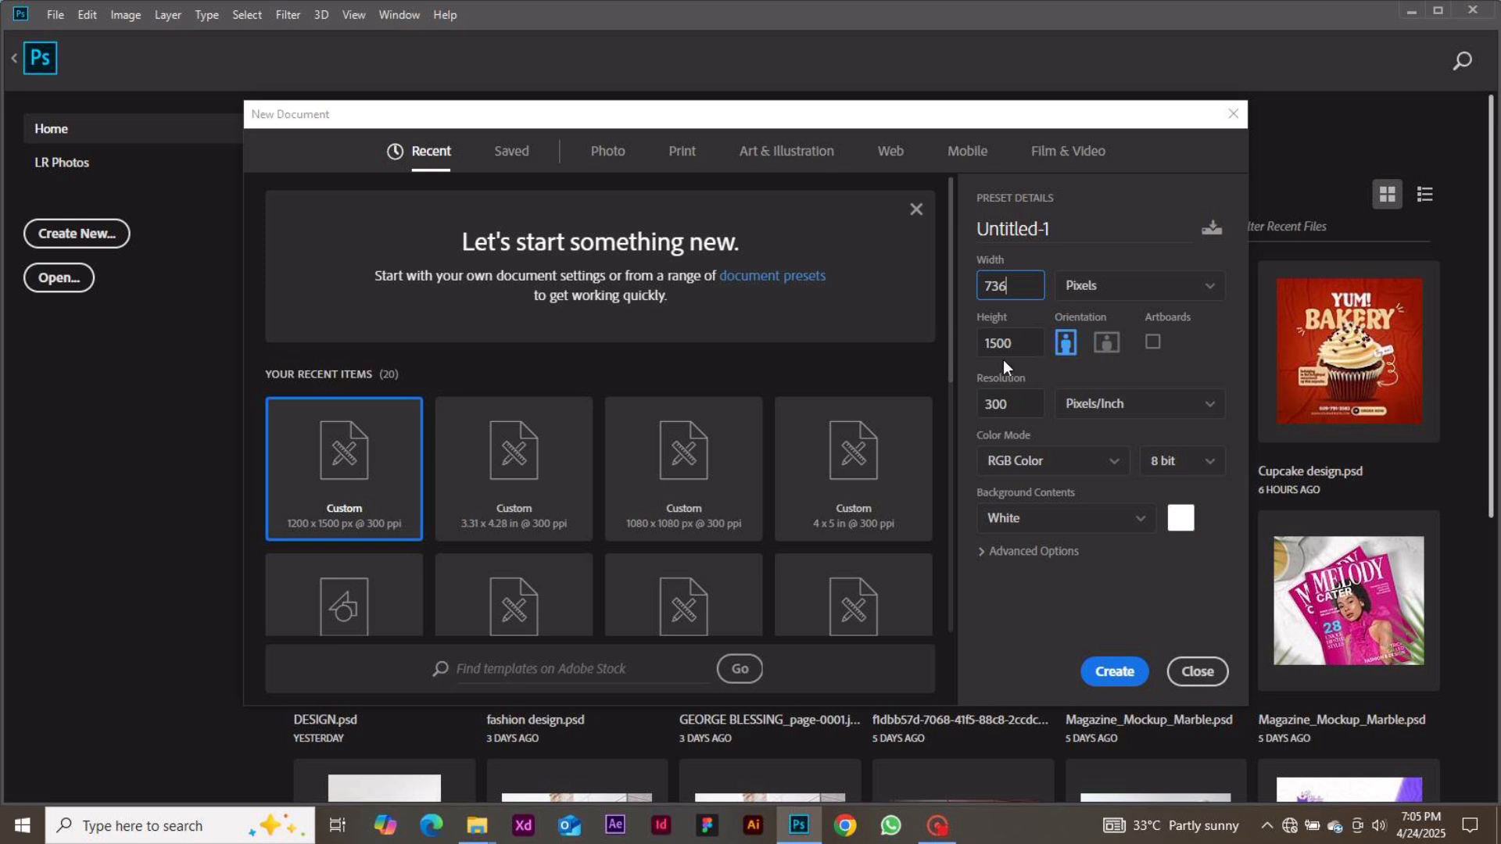
{"action": "left_click", "coordinate": [1025, 346]}
{"action": "type", "text": "920"}
{"action": "key", "text": "Return"}
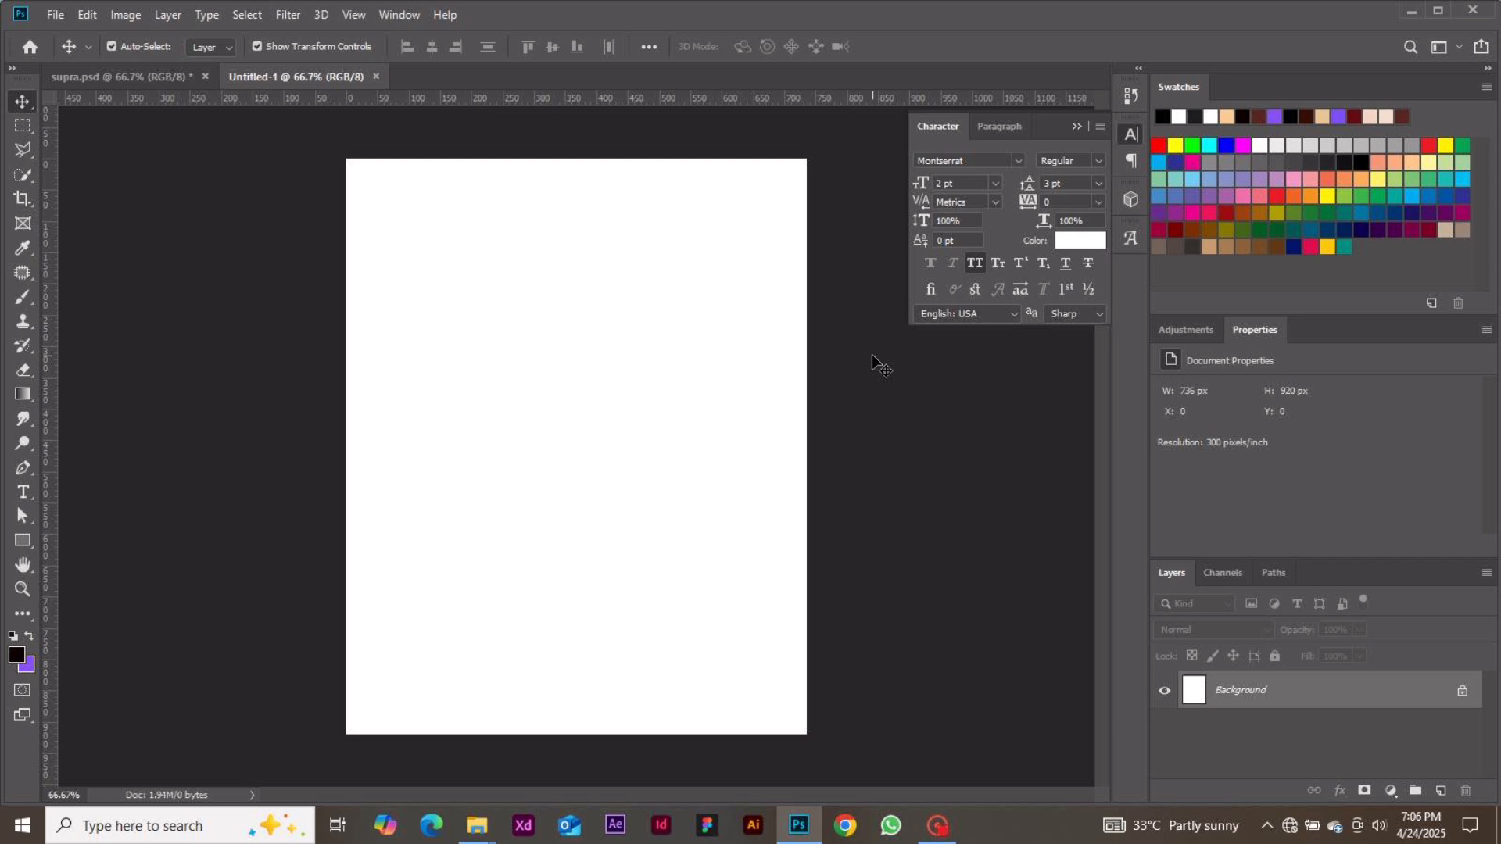
- Draw a rectangle about 753 × 936 px covering the whole canvas and fill it with the red #b3112b
{"action": "left_click", "coordinate": [24, 540]}
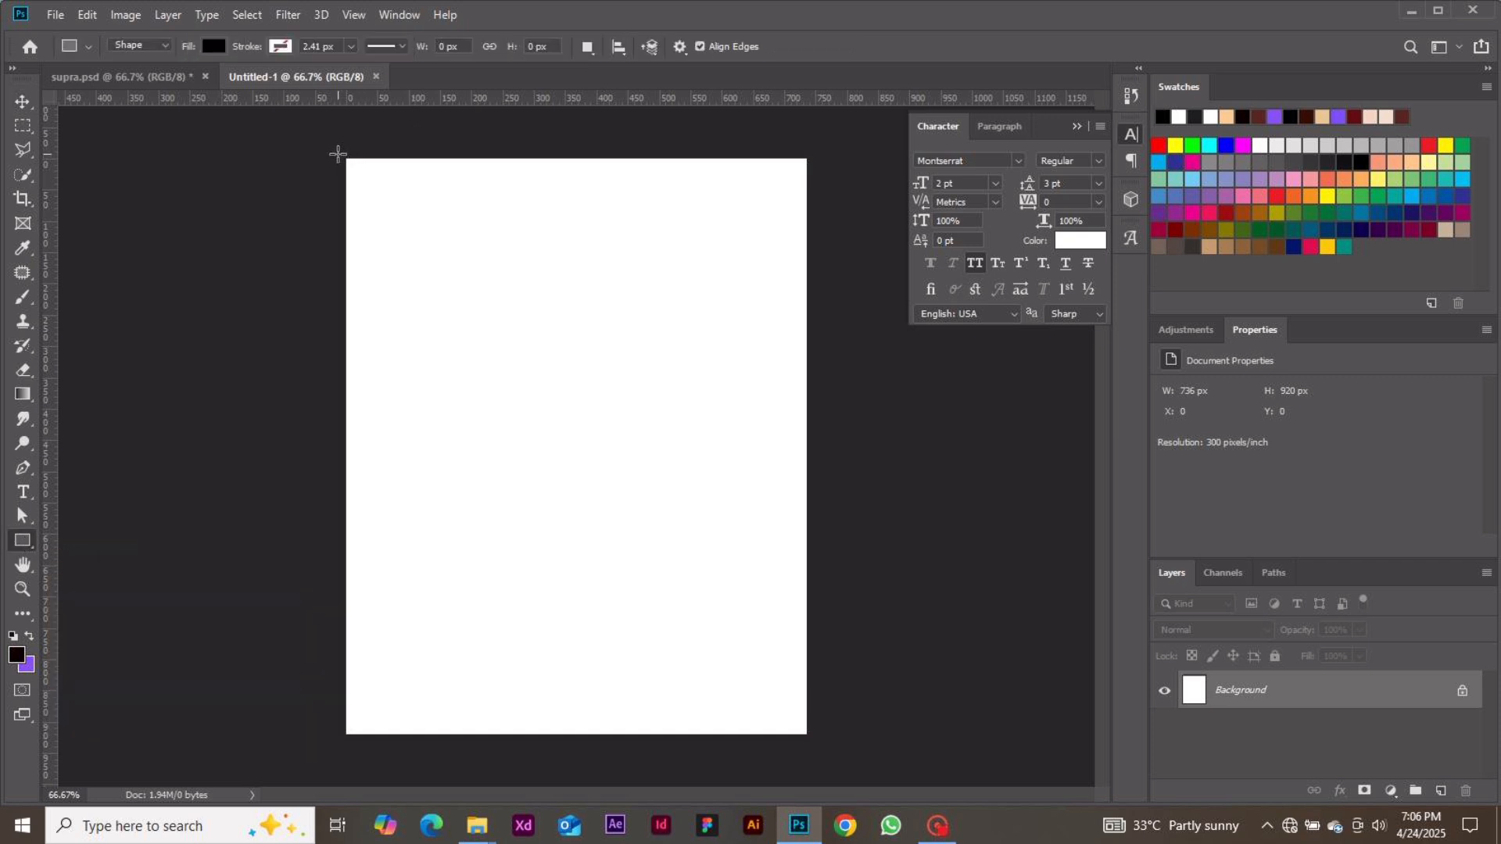
{"action": "left_click_drag", "start_coordinate": [339, 154], "coordinate": [810, 737]}
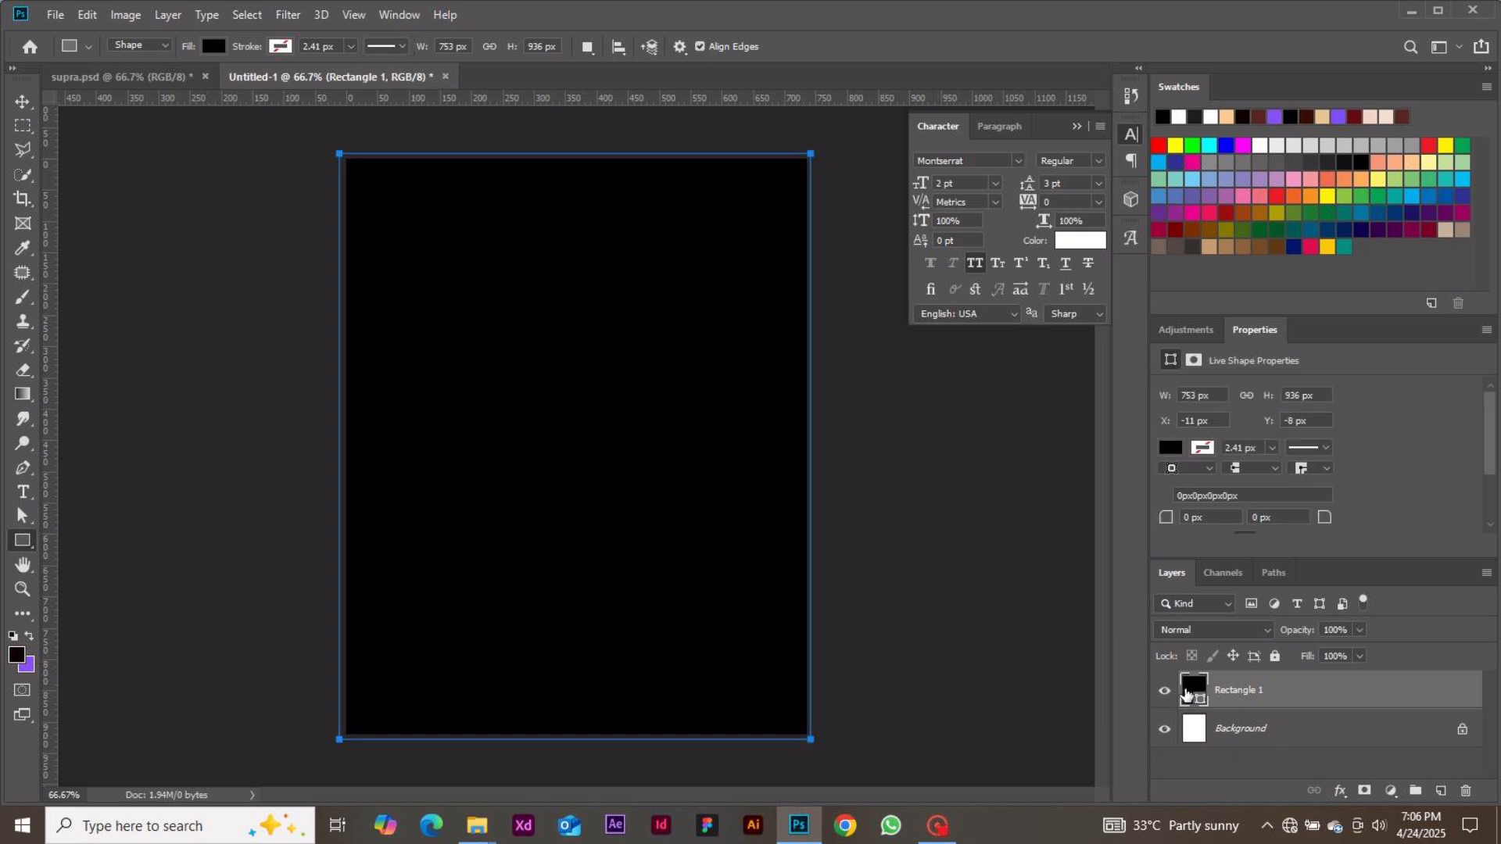
{"action": "double_click", "coordinate": [1193, 691]}
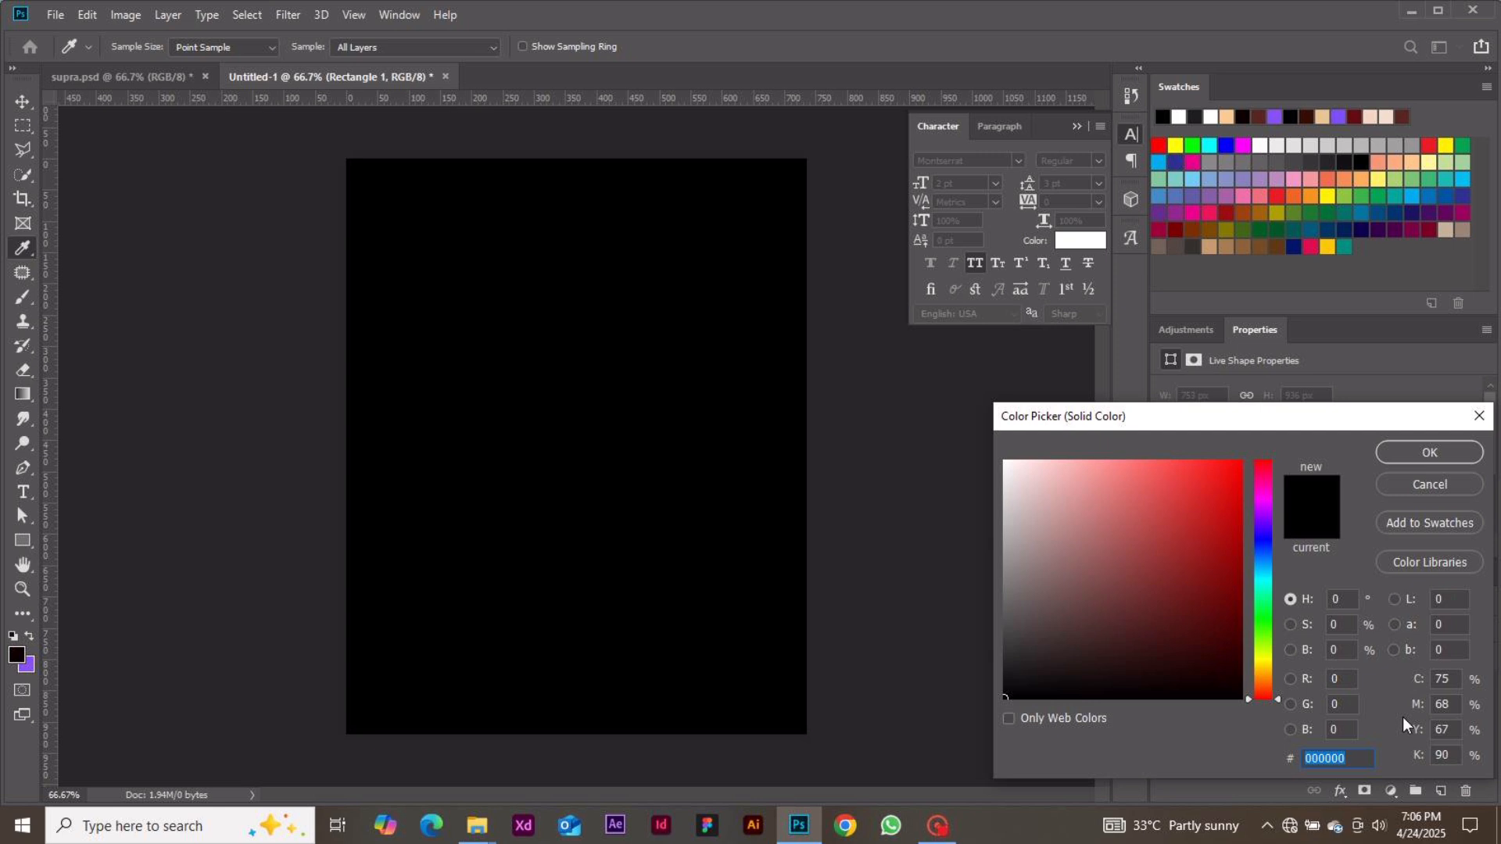
{"action": "type", "text": "b"}
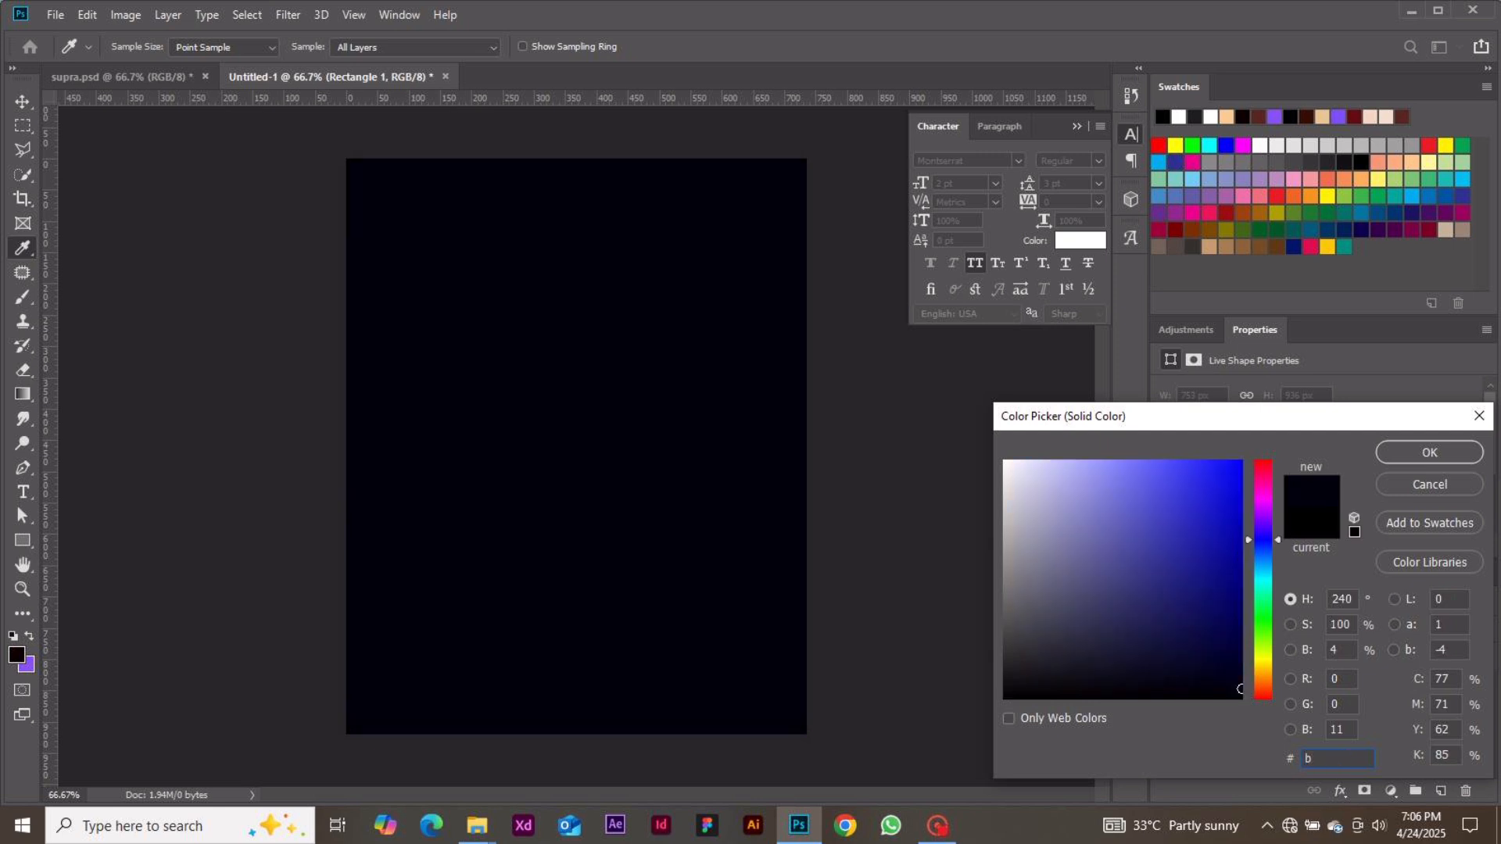
{"action": "type", "text": "1"}
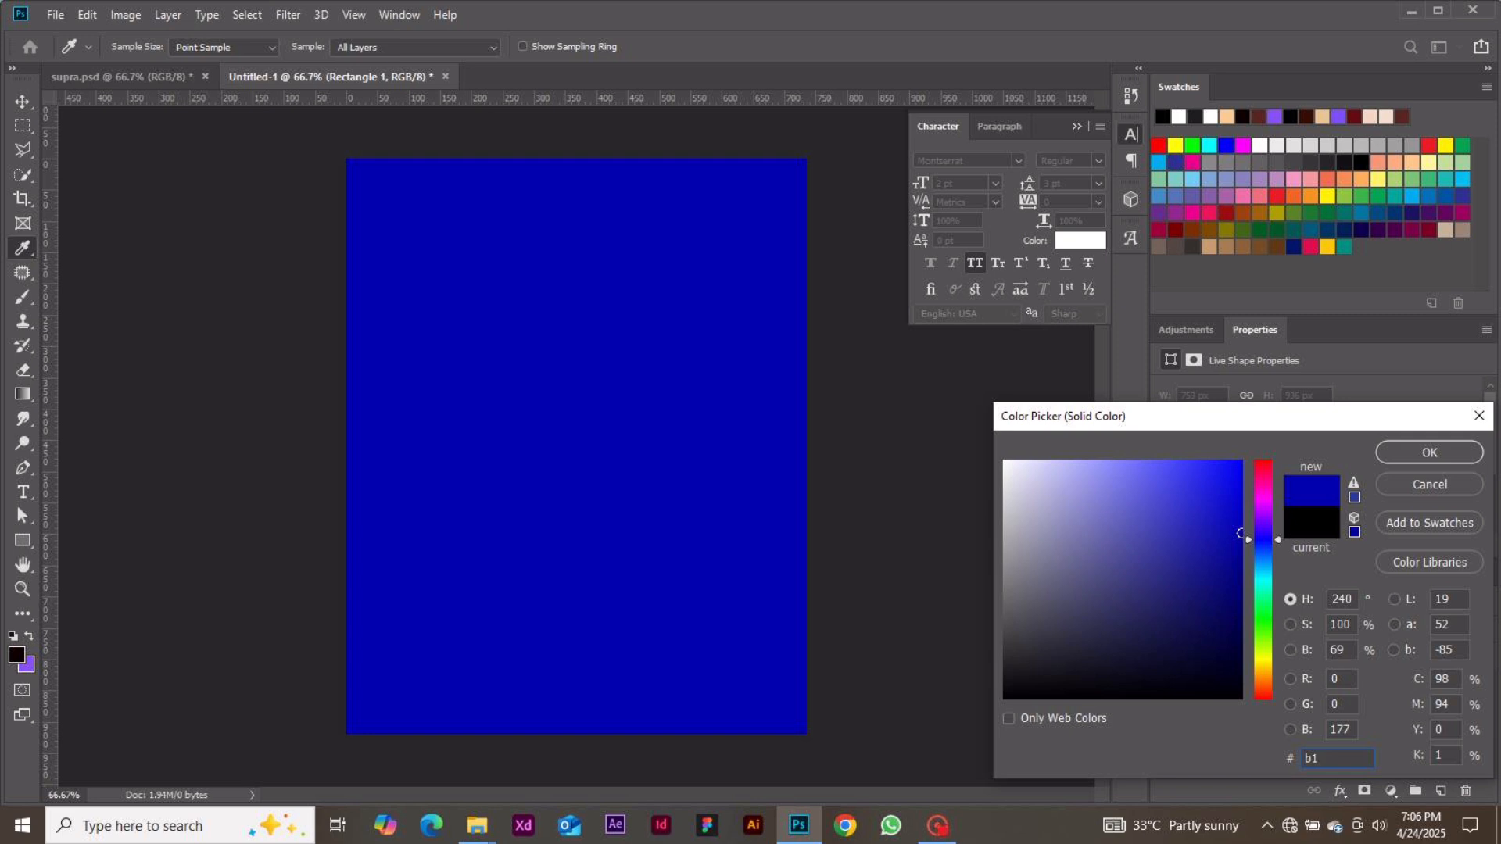
{"action": "key", "text": "BackSpace"}
{"action": "type", "text": "31"}
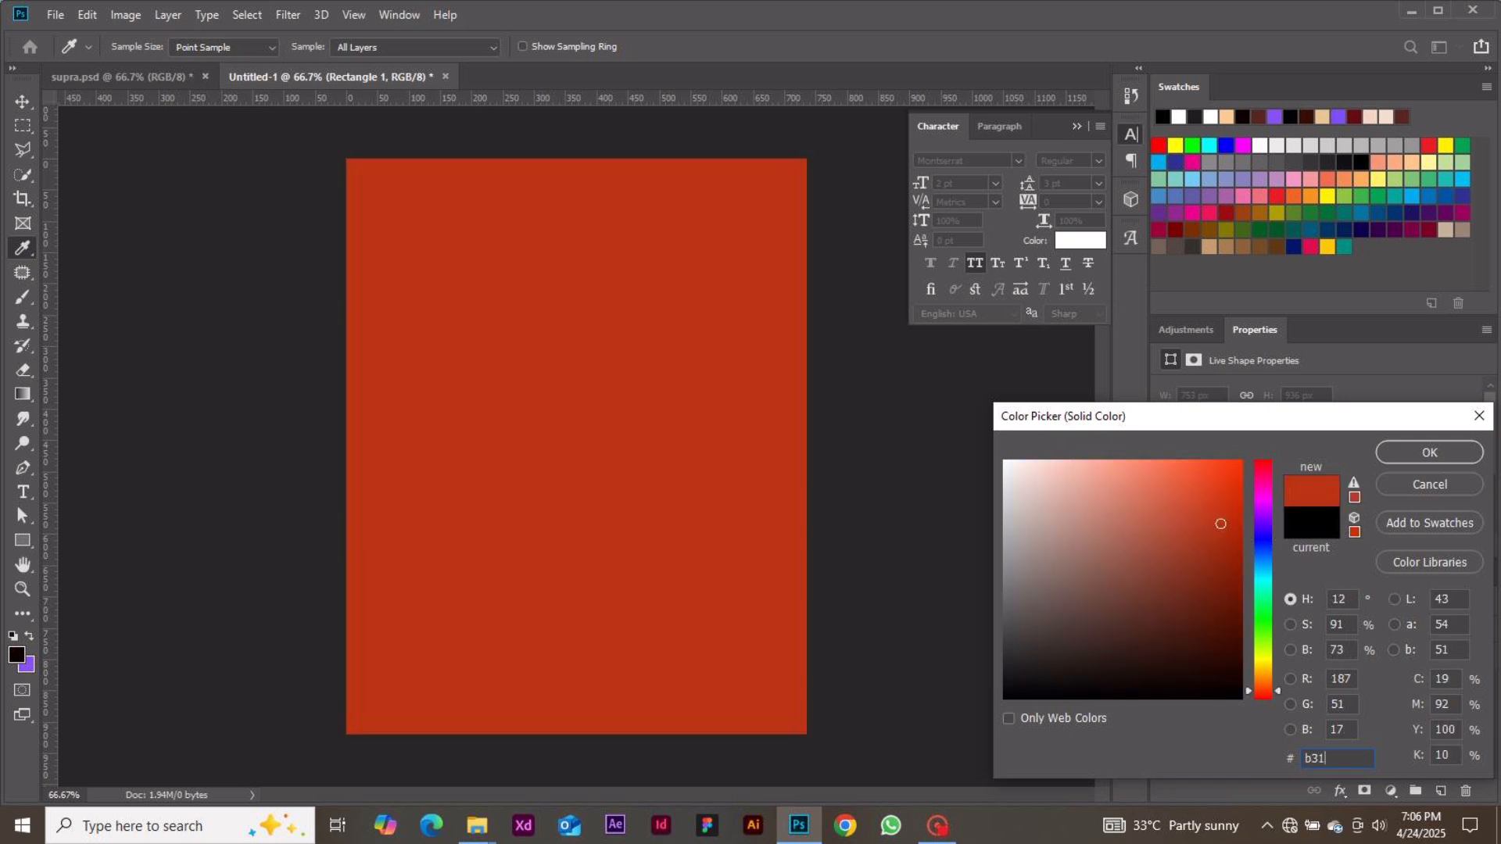
{"action": "type", "text": "12b"}
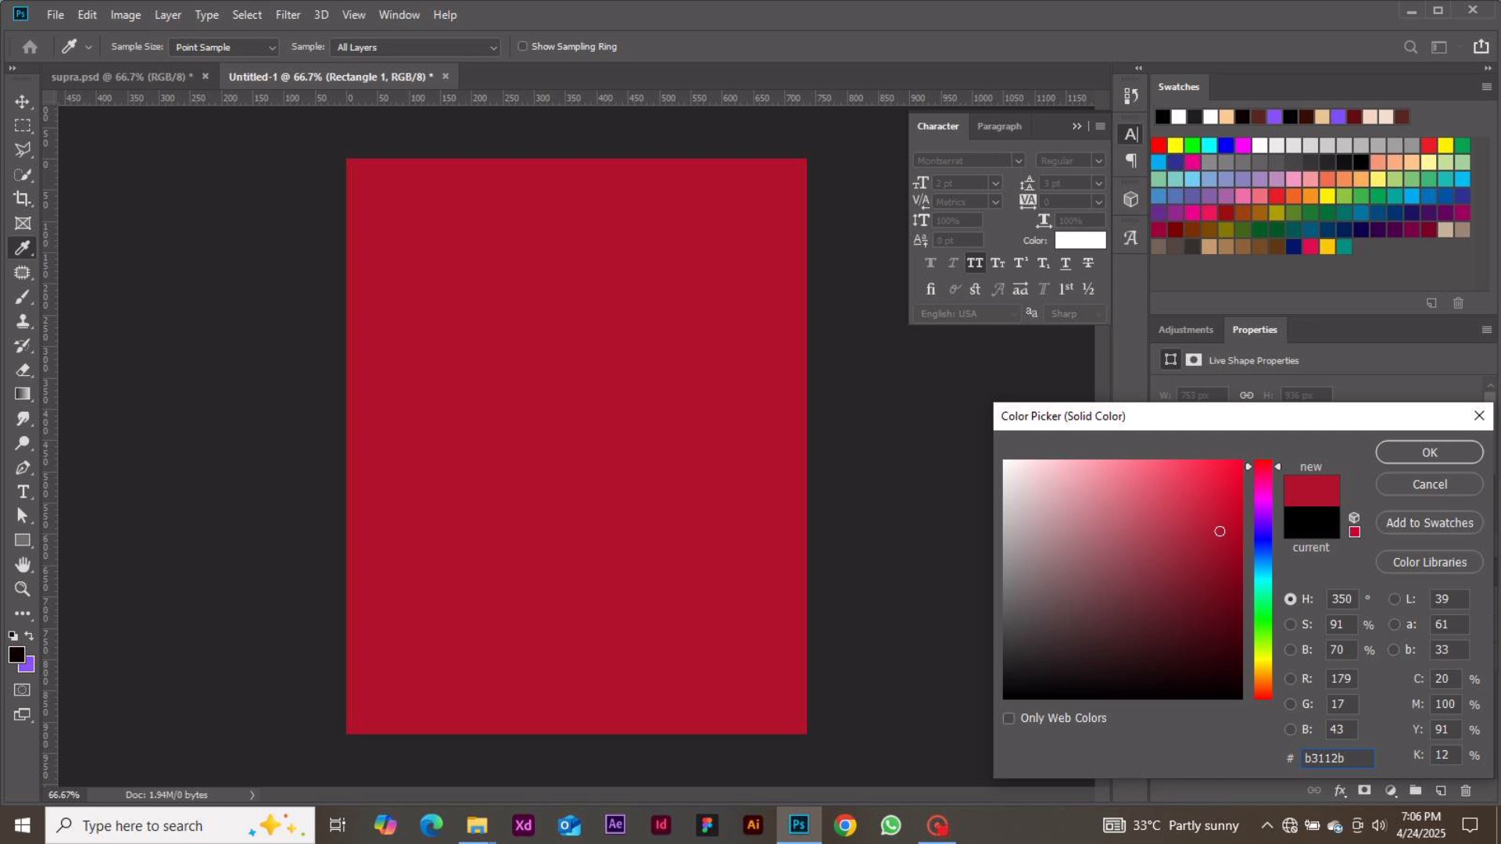
{"action": "key", "text": "Return"}
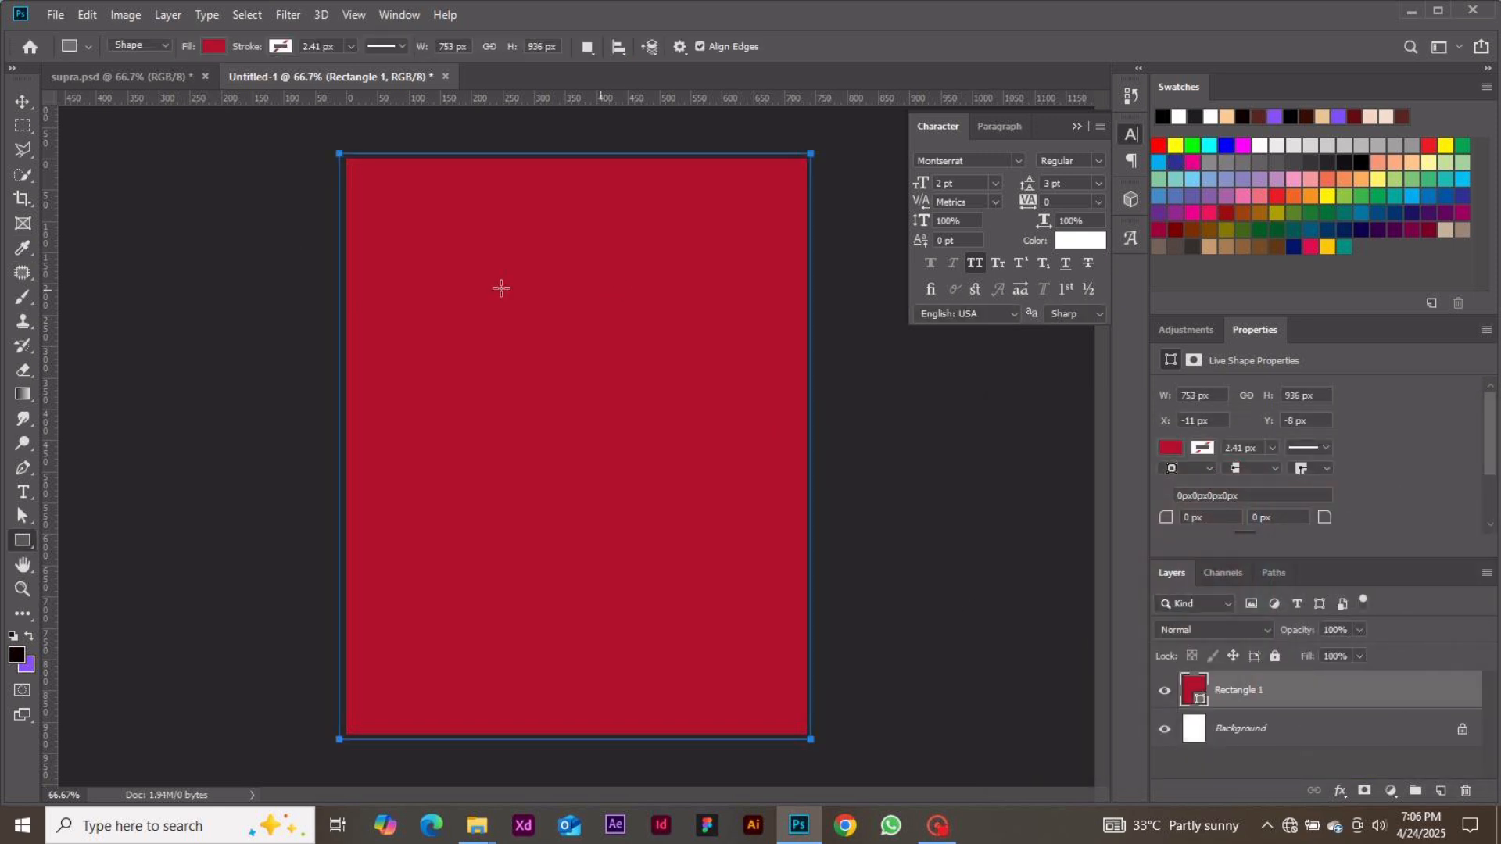
{"action": "key", "text": "v"}
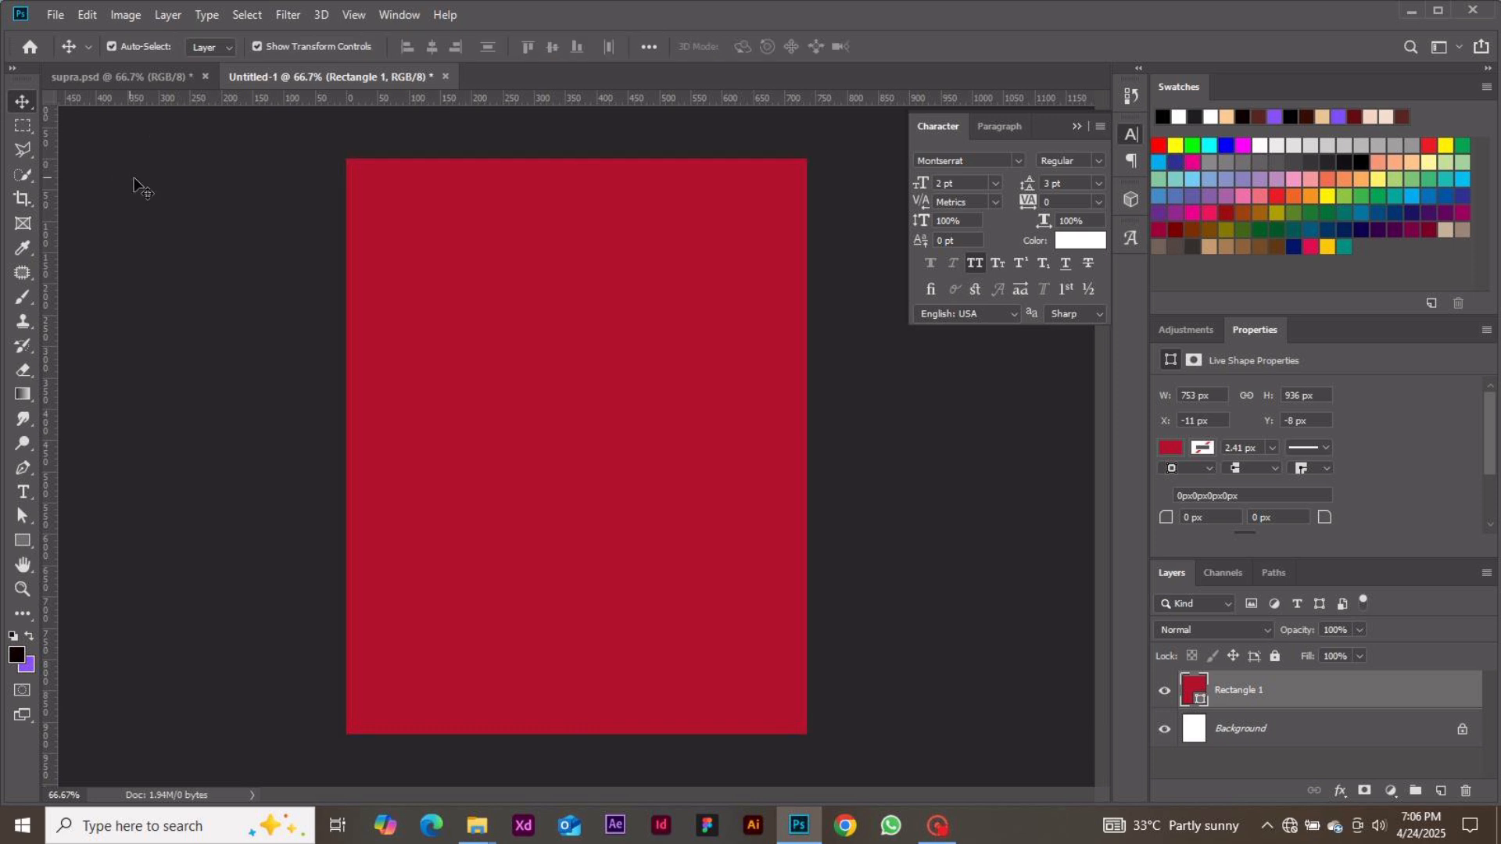
{"action": "left_click", "coordinate": [134, 185]}
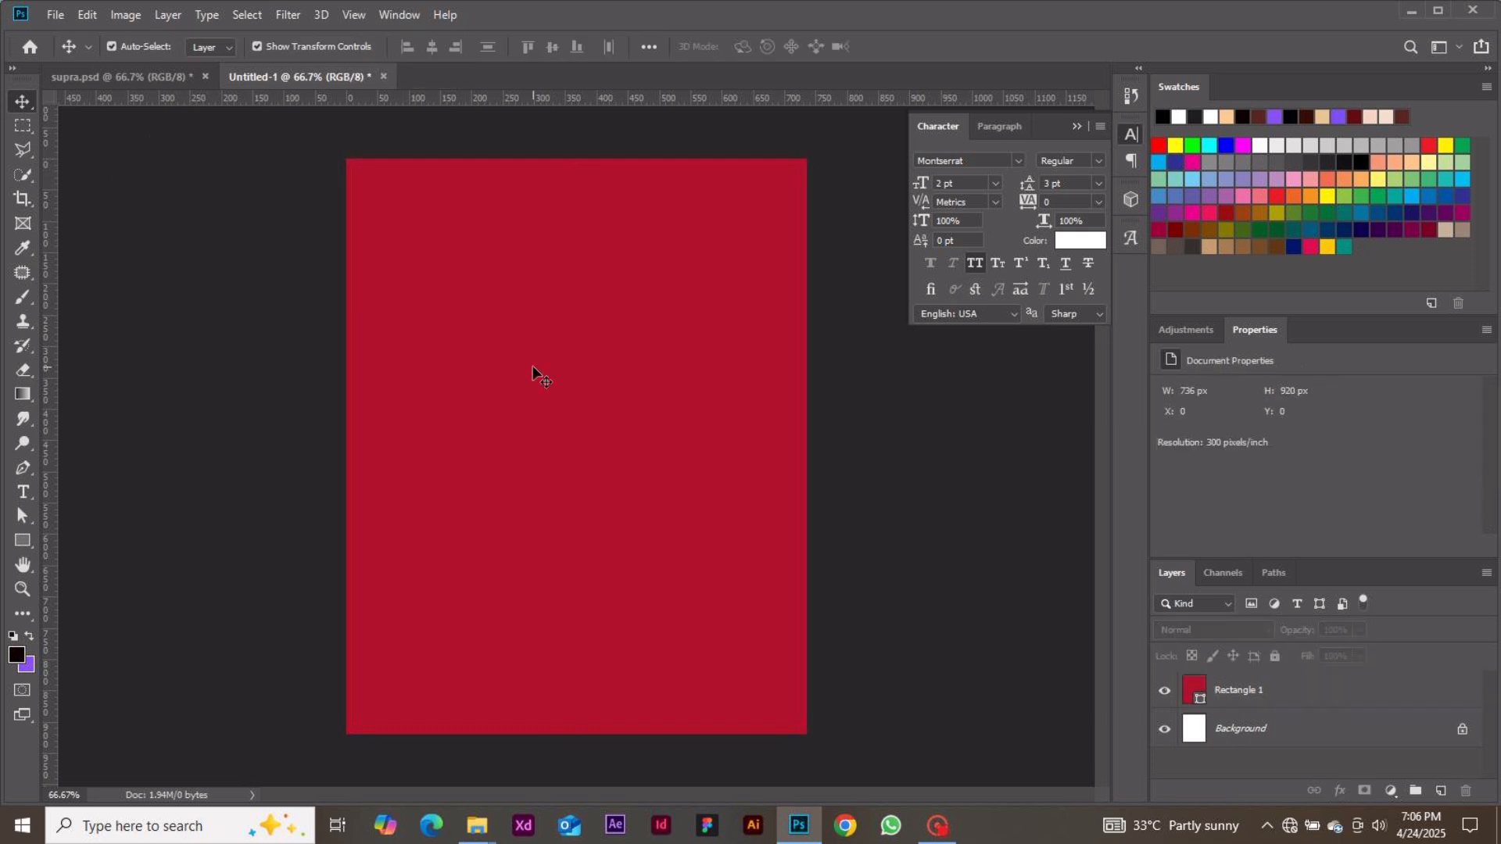
- Add a text layer reading "SUPRA" on the red background
{"action": "key", "text": "t"}
{"action": "left_click", "coordinate": [451, 359]}
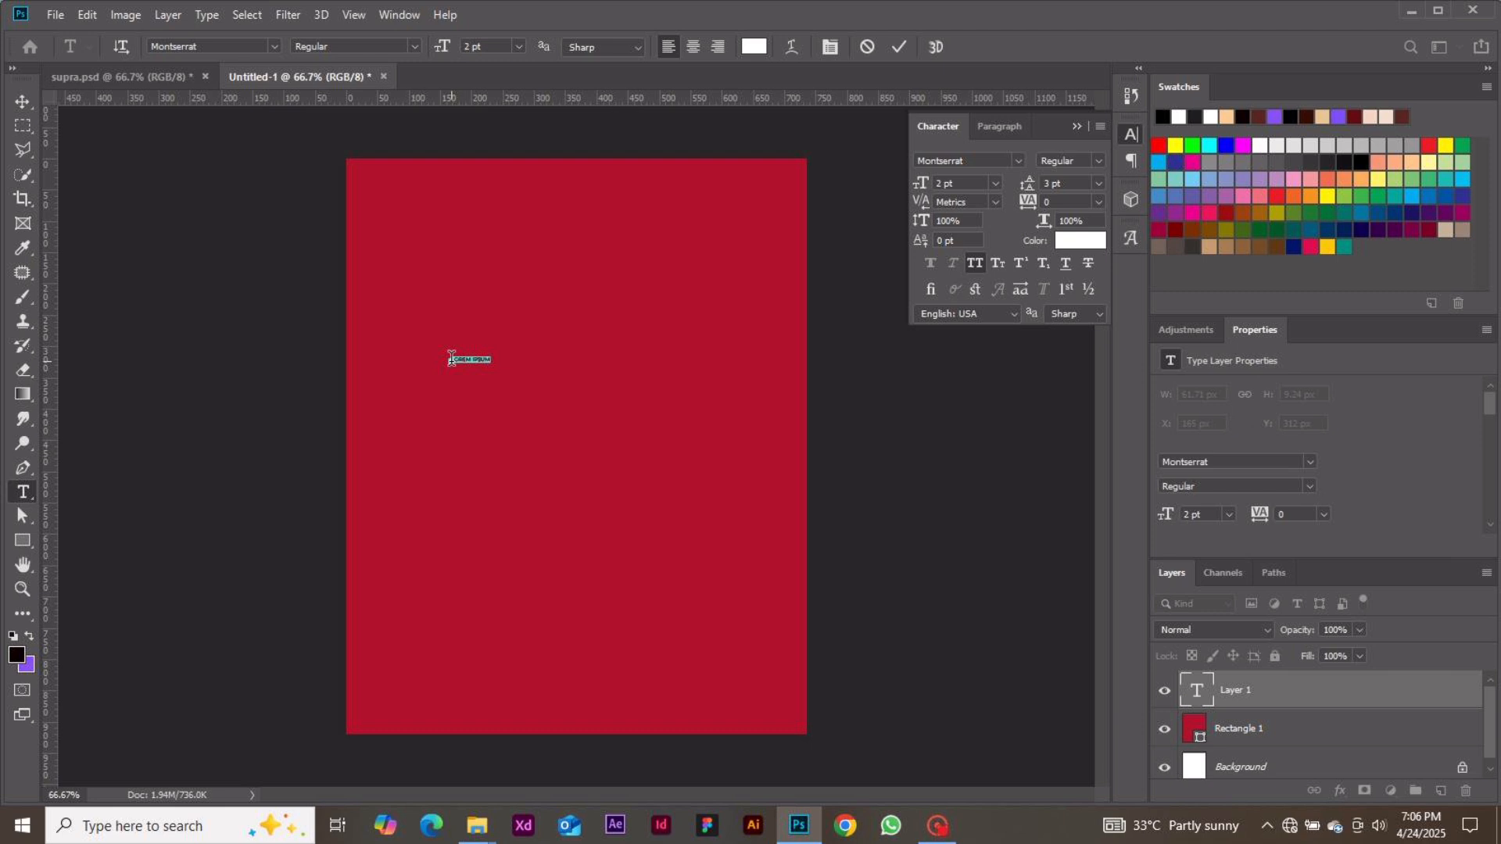
{"action": "key", "text": "BackSpace"}
{"action": "type", "text": "supra"}
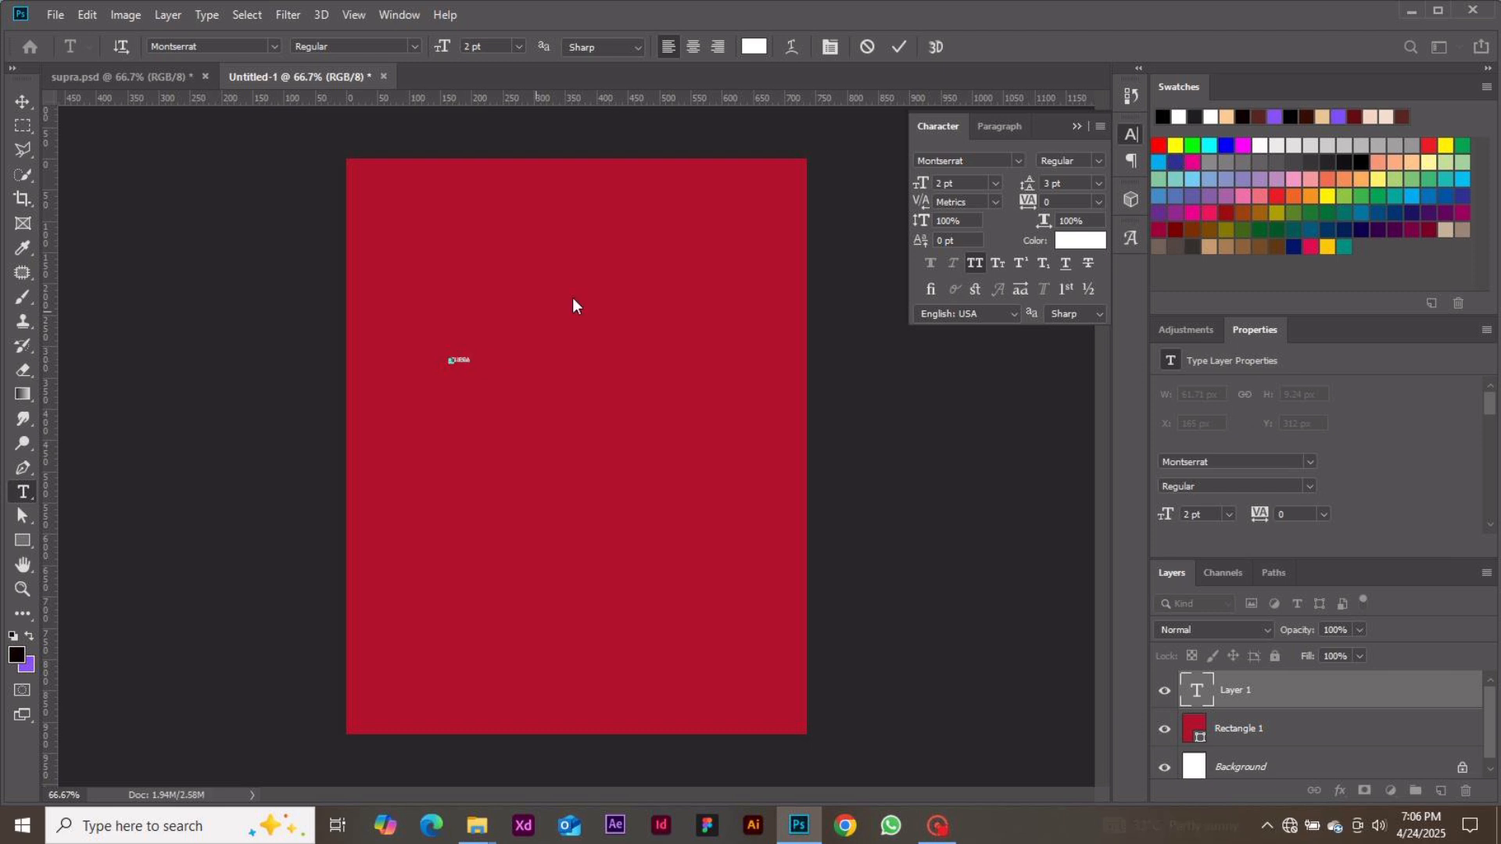
{"action": "left_click", "coordinate": [900, 48]}
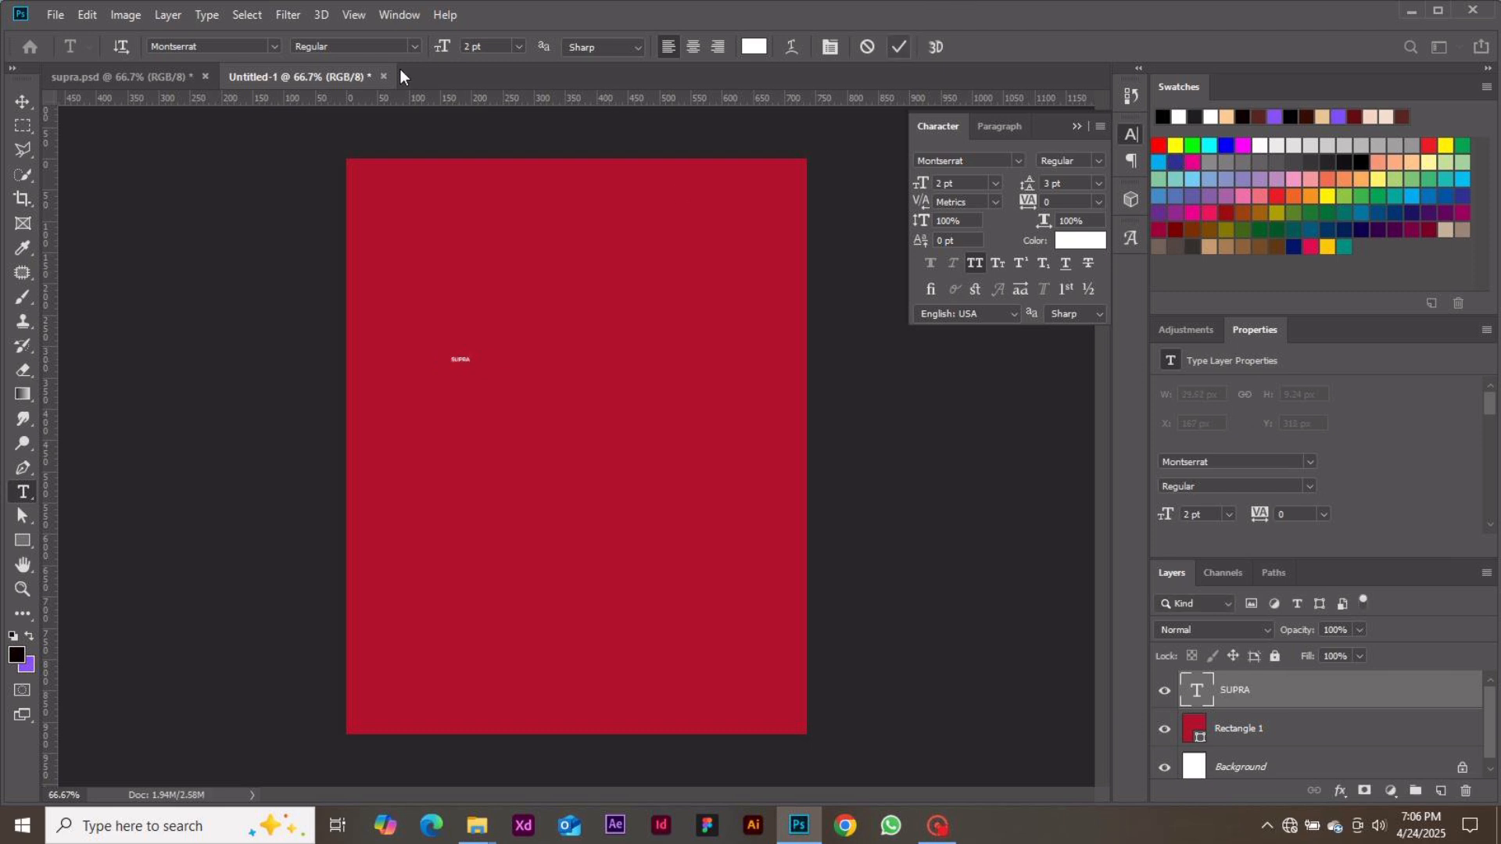
{"action": "left_click", "coordinate": [26, 98]}
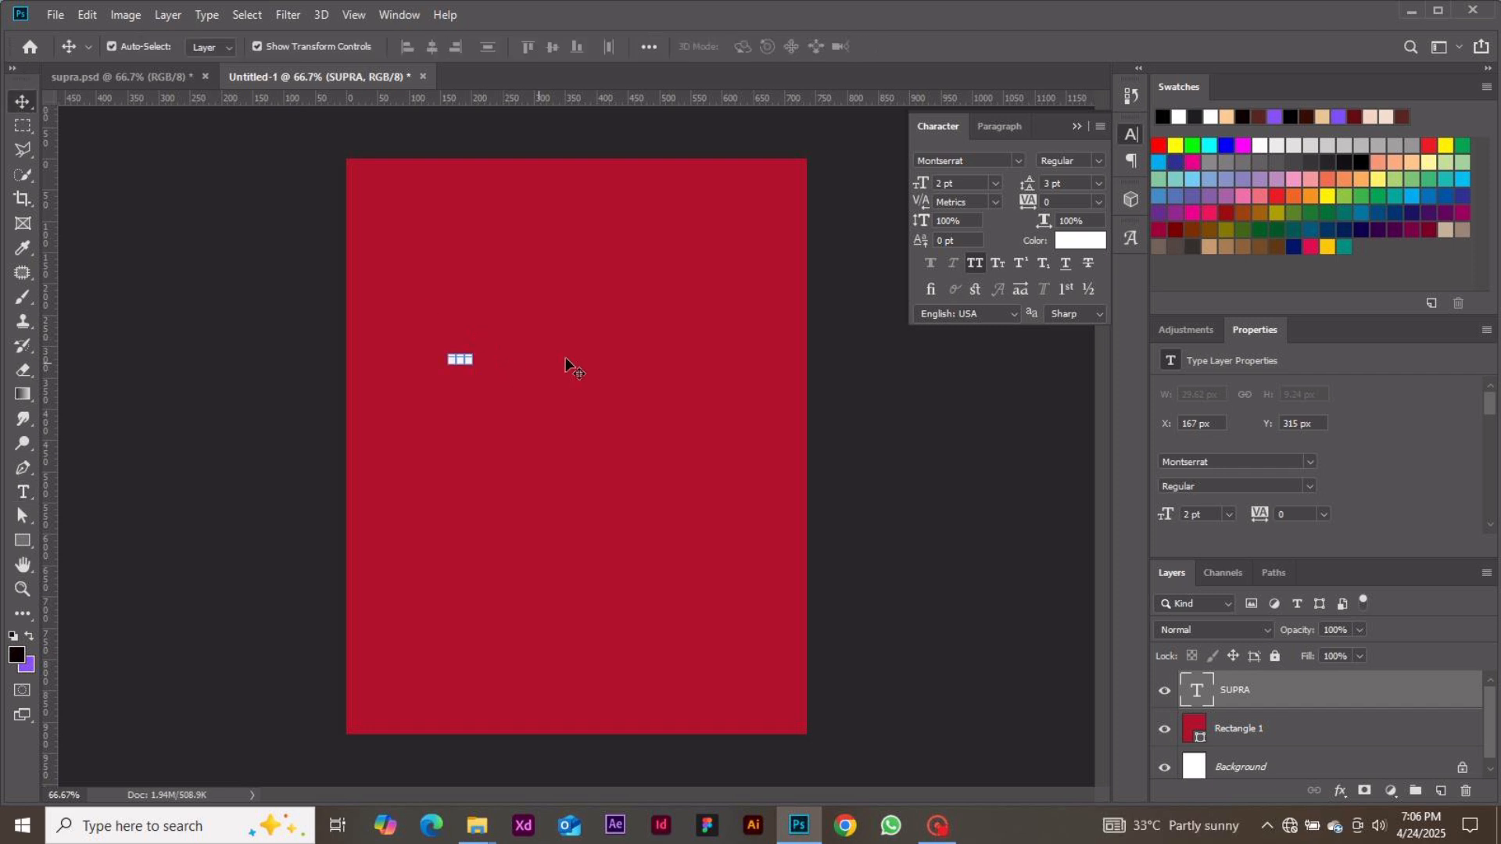
- Set the SUPRA text to Heathergreen at 122 pt and position it centred across the upper half of the canvas
{"action": "double_click", "coordinate": [943, 182]}
{"action": "type", "text": "122"}
{"action": "key", "text": "Return"}
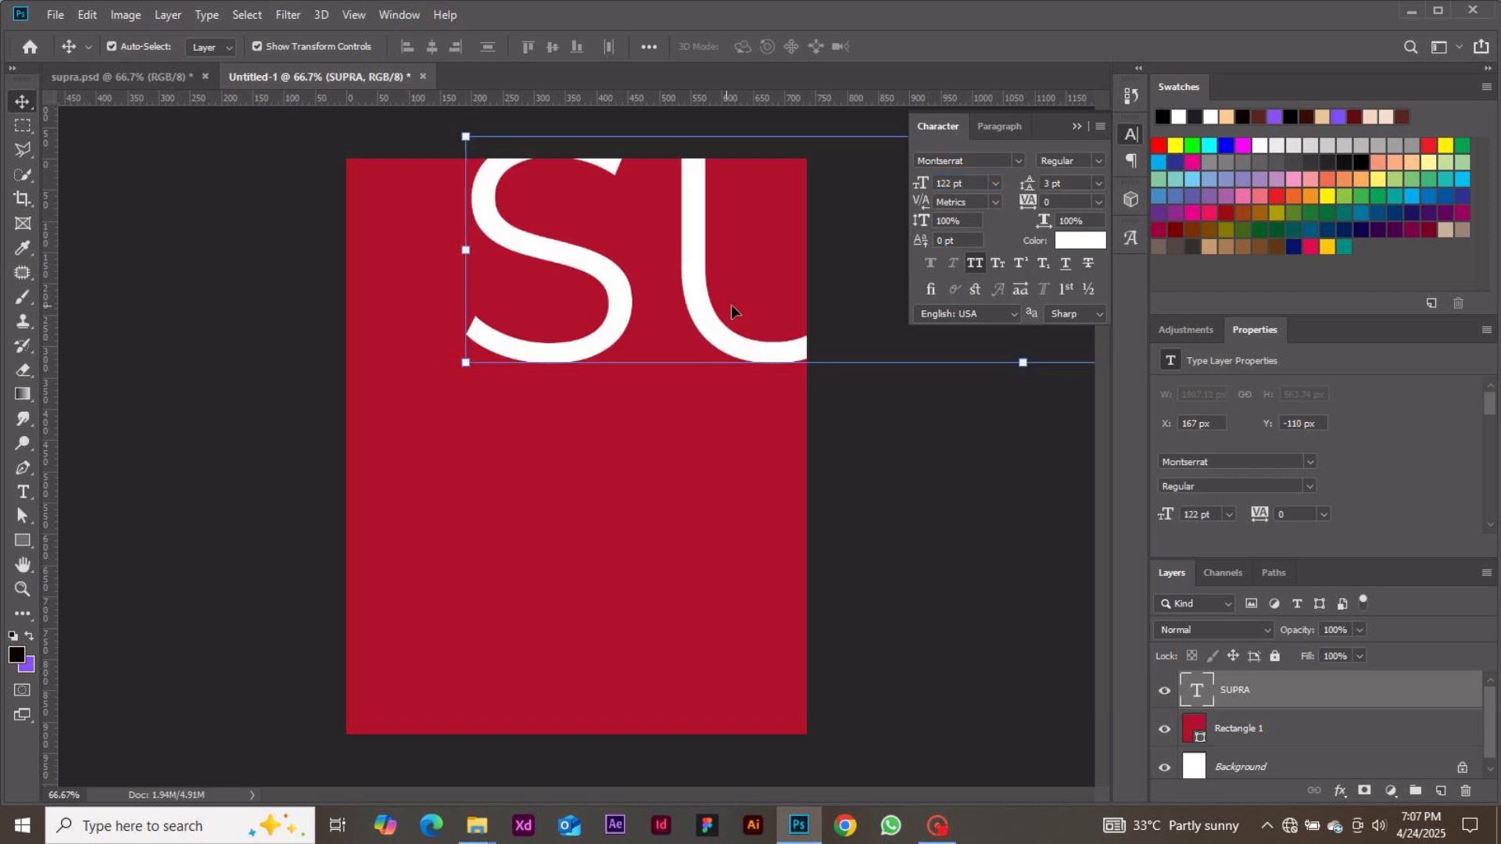
{"action": "left_click_drag", "start_coordinate": [730, 334], "coordinate": [493, 492]}
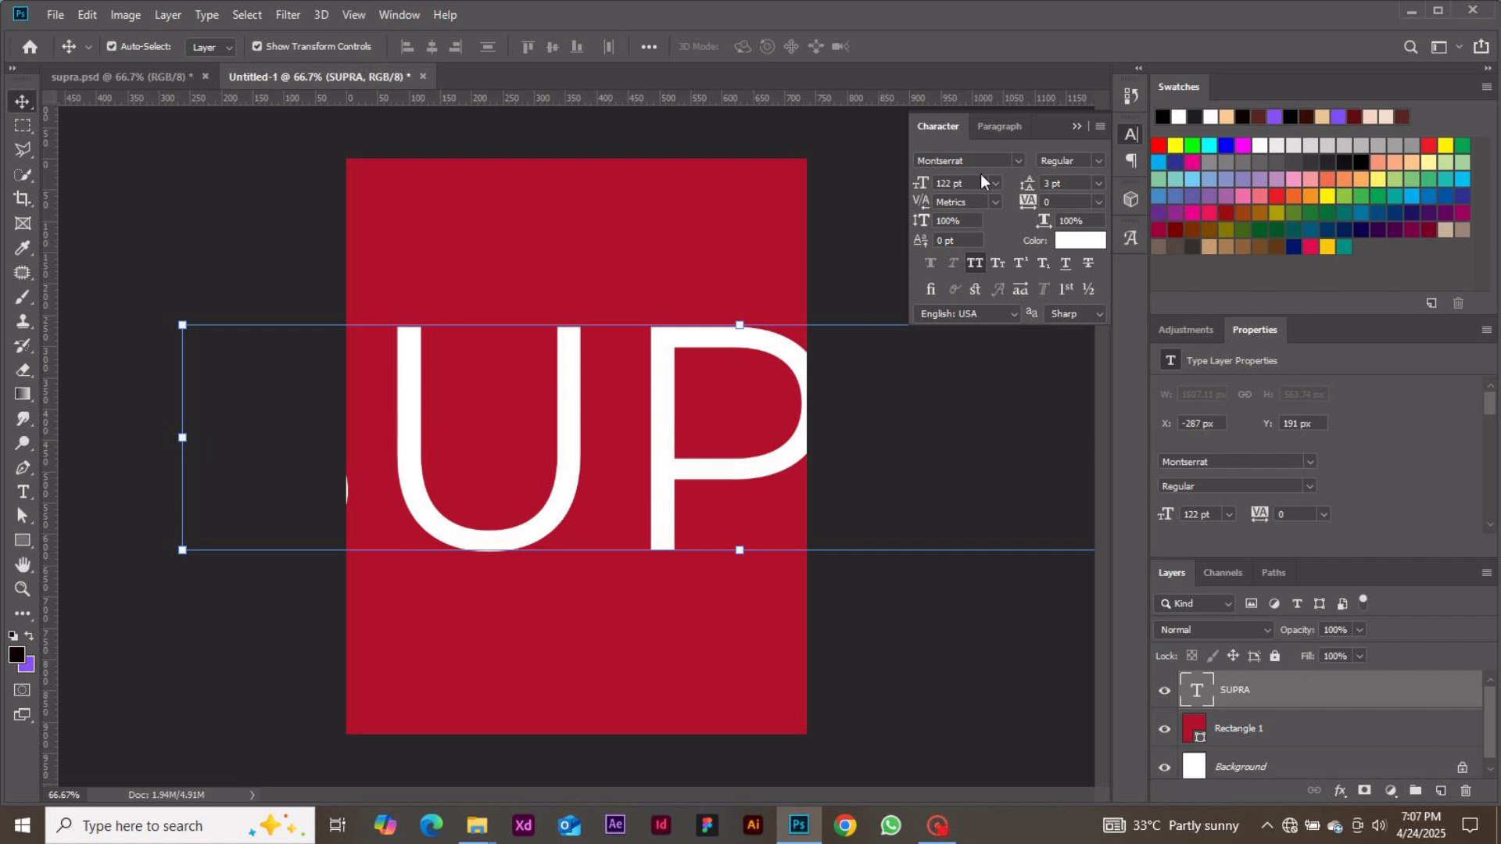
{"action": "left_click", "coordinate": [1020, 161]}
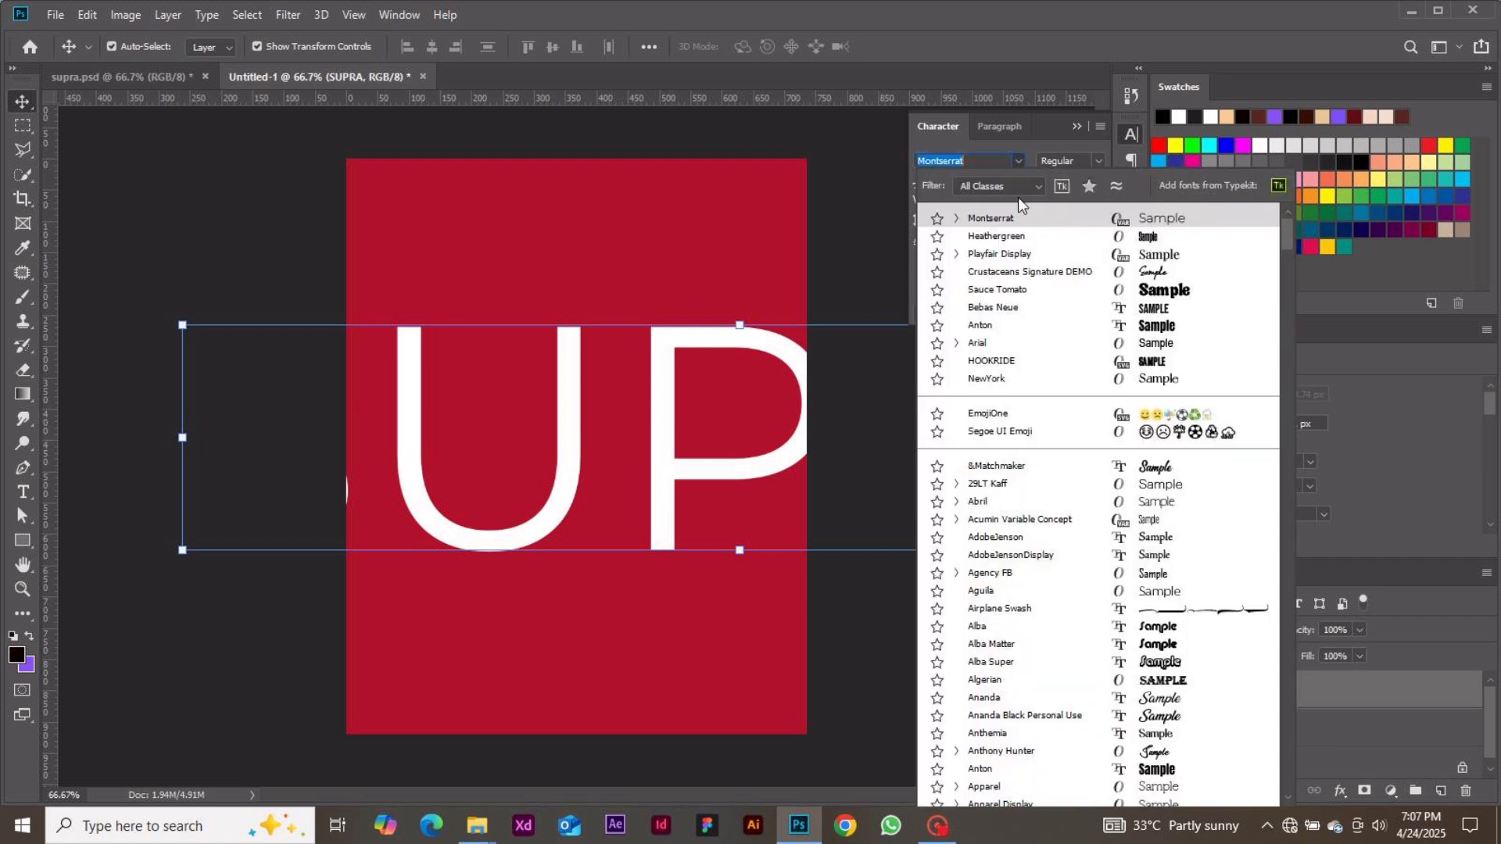
{"action": "left_click", "coordinate": [1013, 237]}
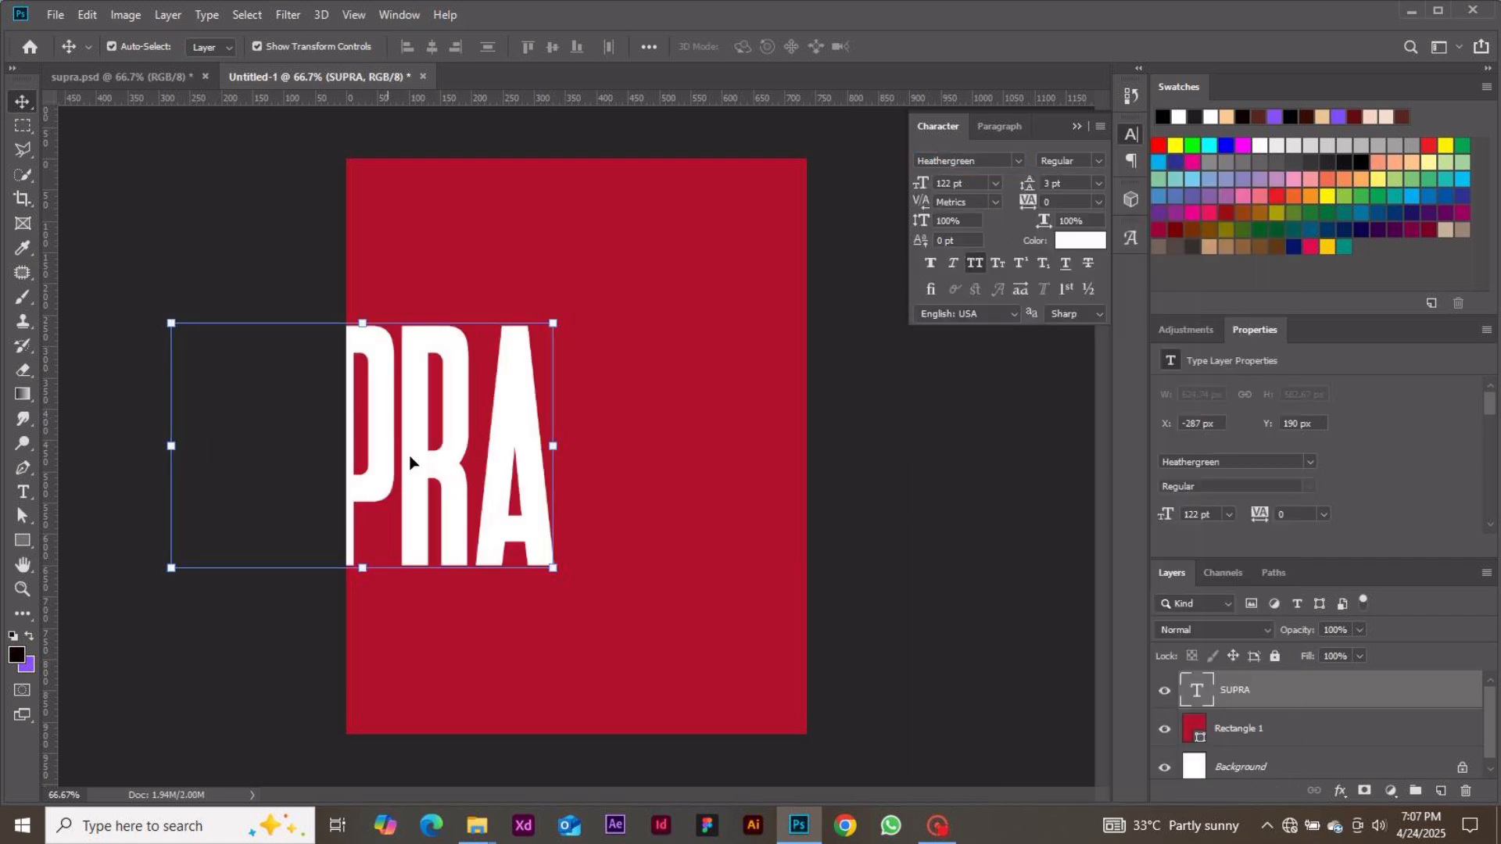
{"action": "left_click_drag", "start_coordinate": [418, 472], "coordinate": [630, 385]}
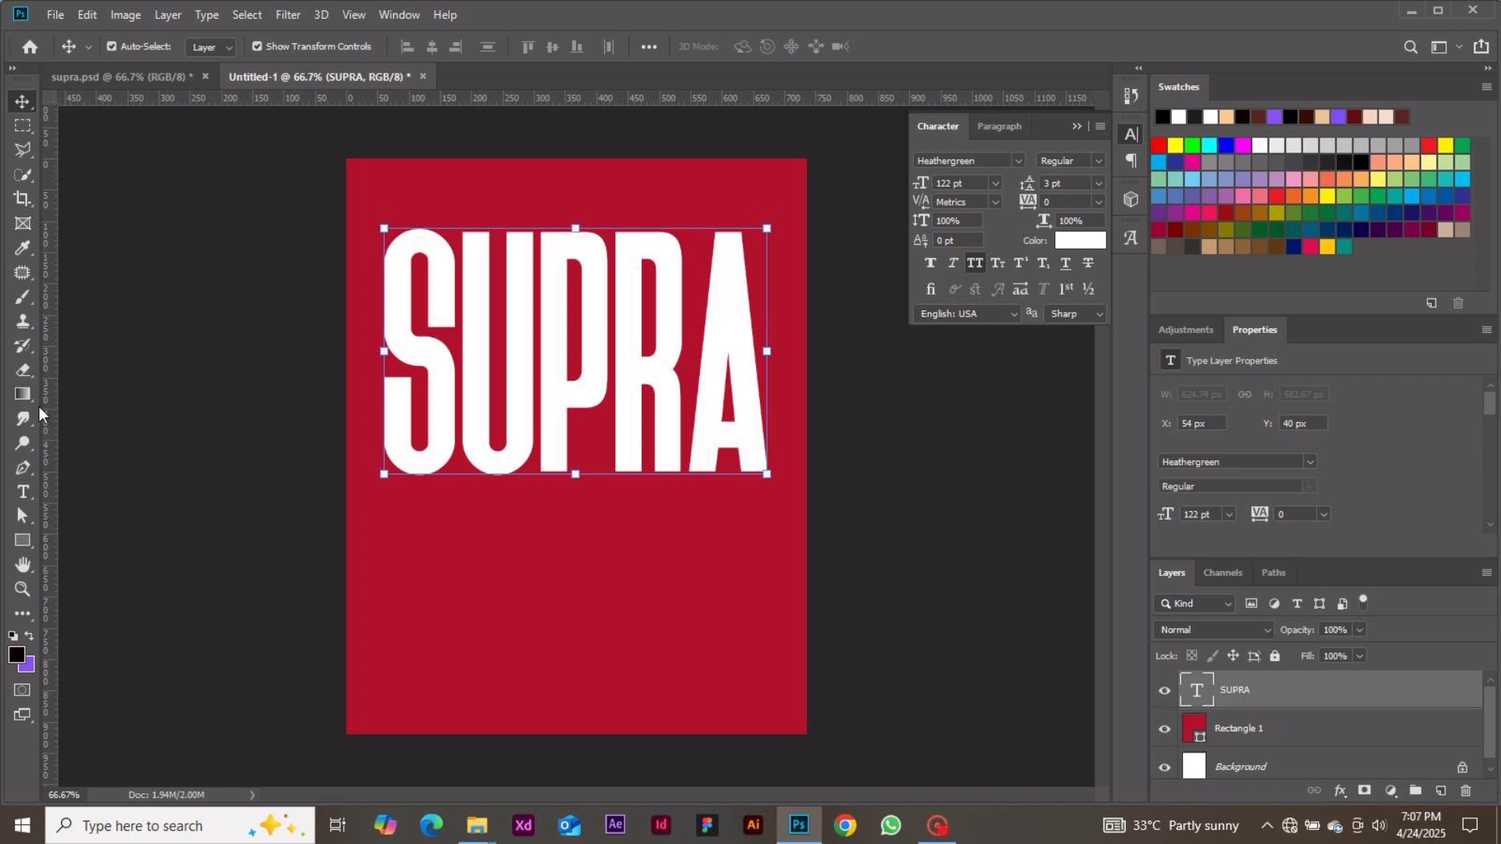
- Place vertical guides along the left and right edges of the SUPRA headline
{"action": "left_click_drag", "start_coordinate": [53, 404], "coordinate": [383, 420]}
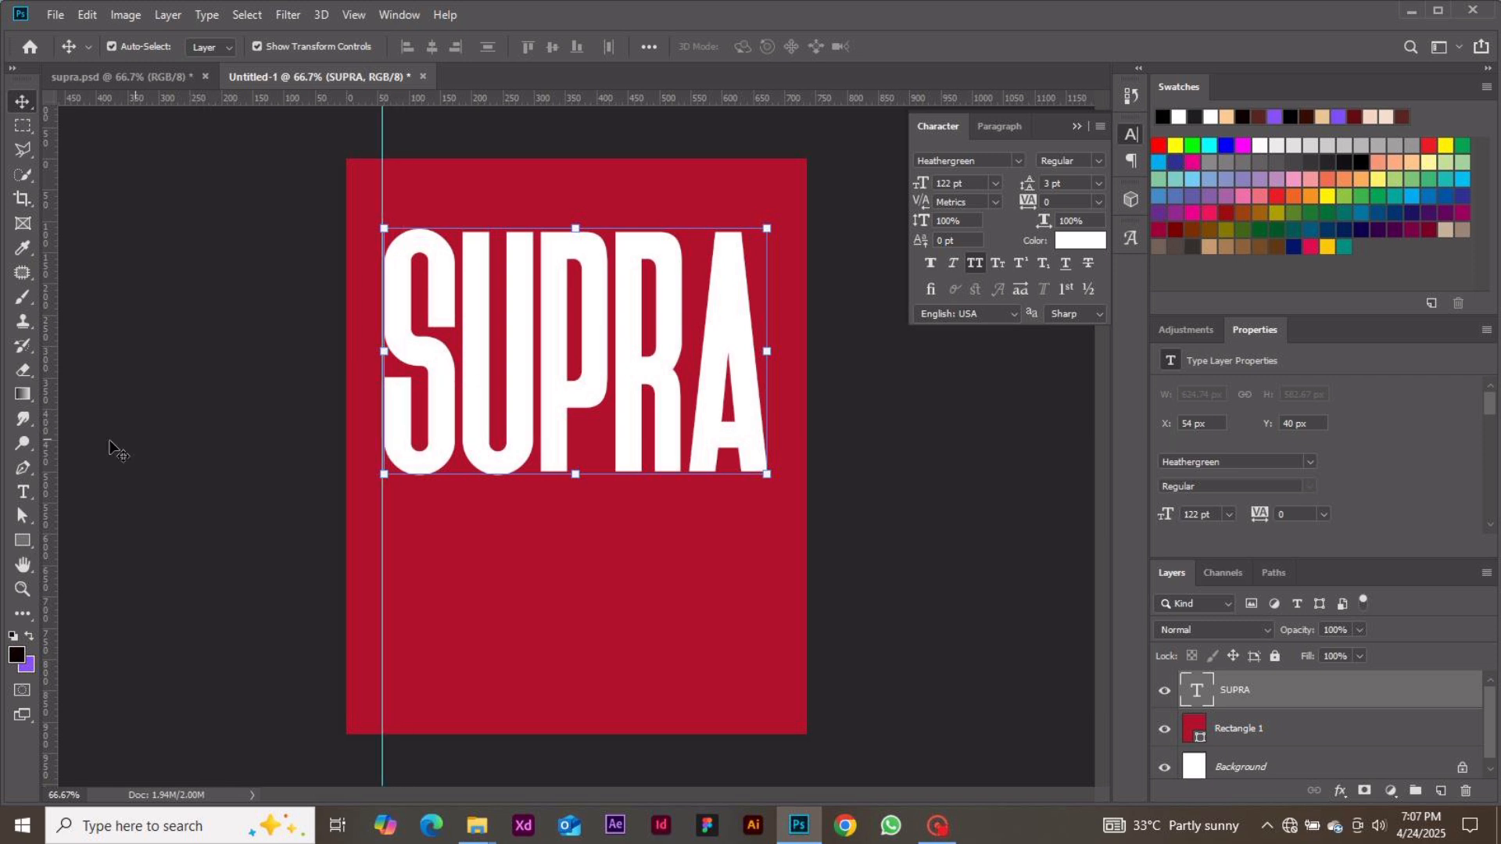
{"action": "left_click_drag", "start_coordinate": [49, 447], "coordinate": [768, 347]}
{"action": "left_click", "coordinate": [911, 409]}
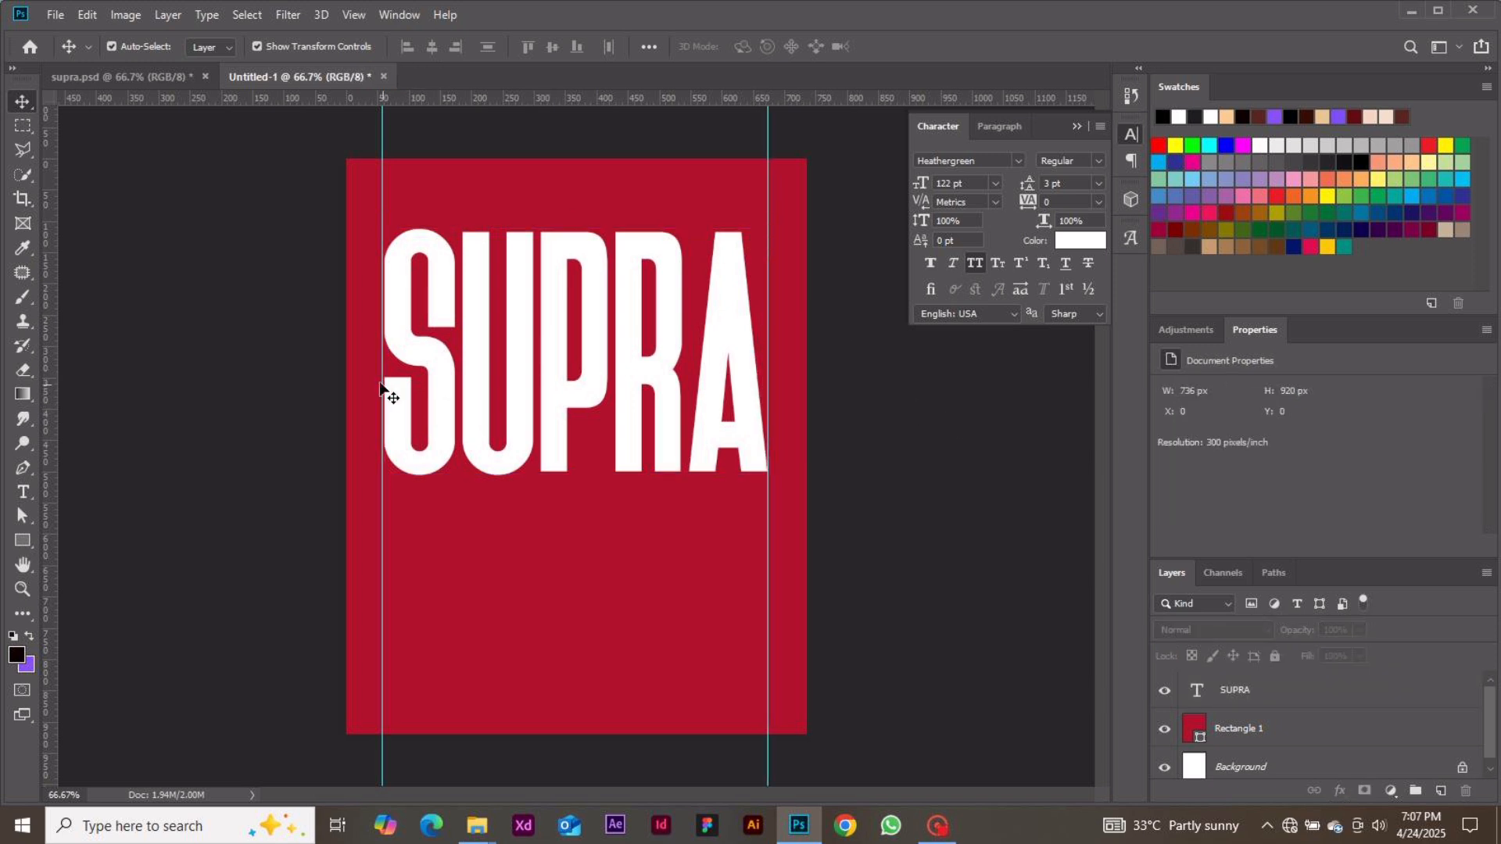
{"action": "left_click_drag", "start_coordinate": [383, 367], "coordinate": [384, 368]}
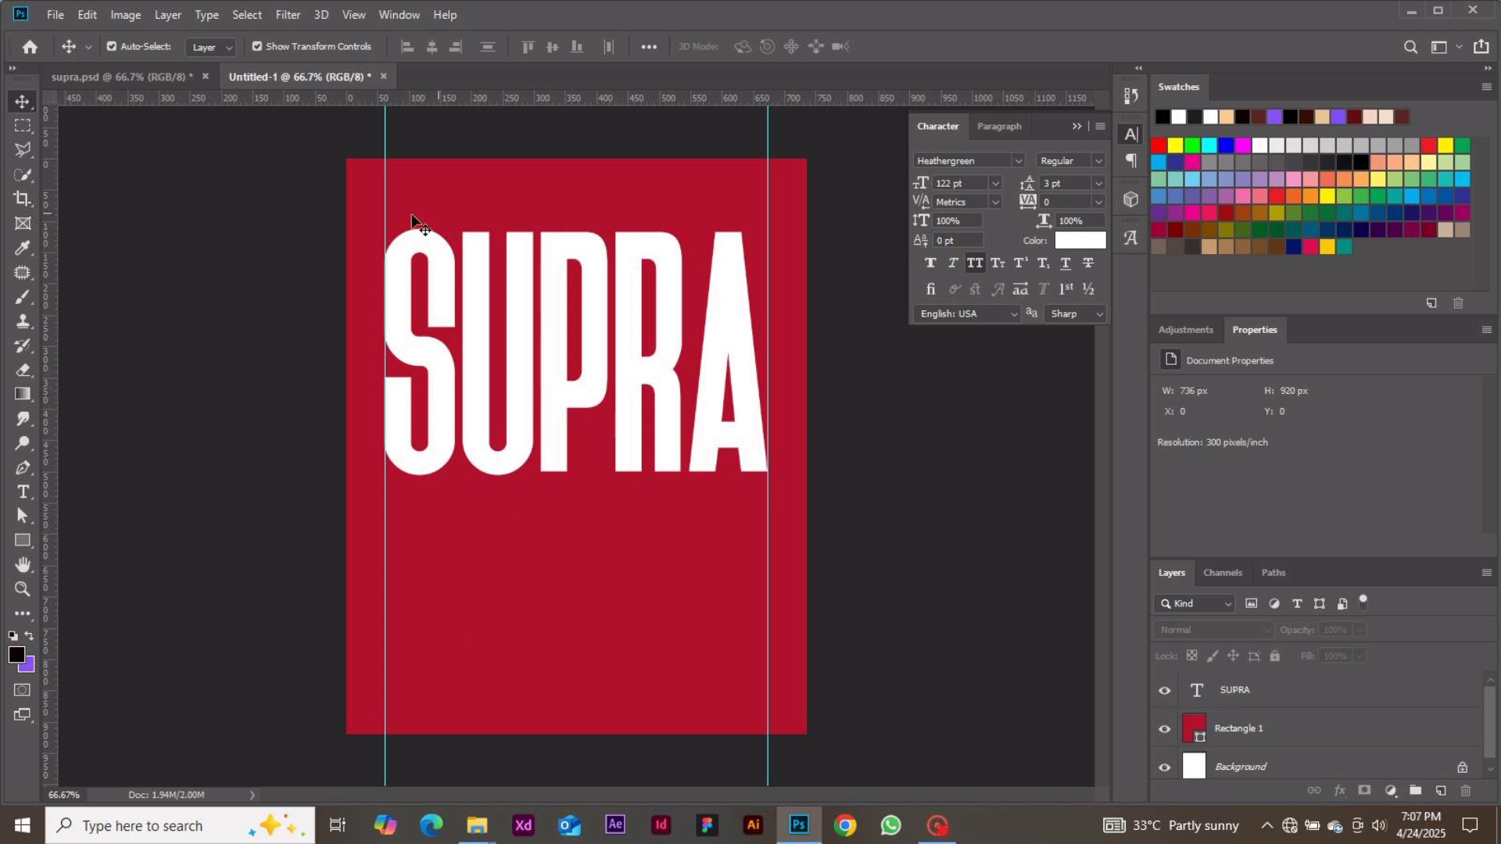
- Start a new text layer below the SUPRA headline, set to Montserrat Regular at 3 pt
{"action": "key", "text": "t"}
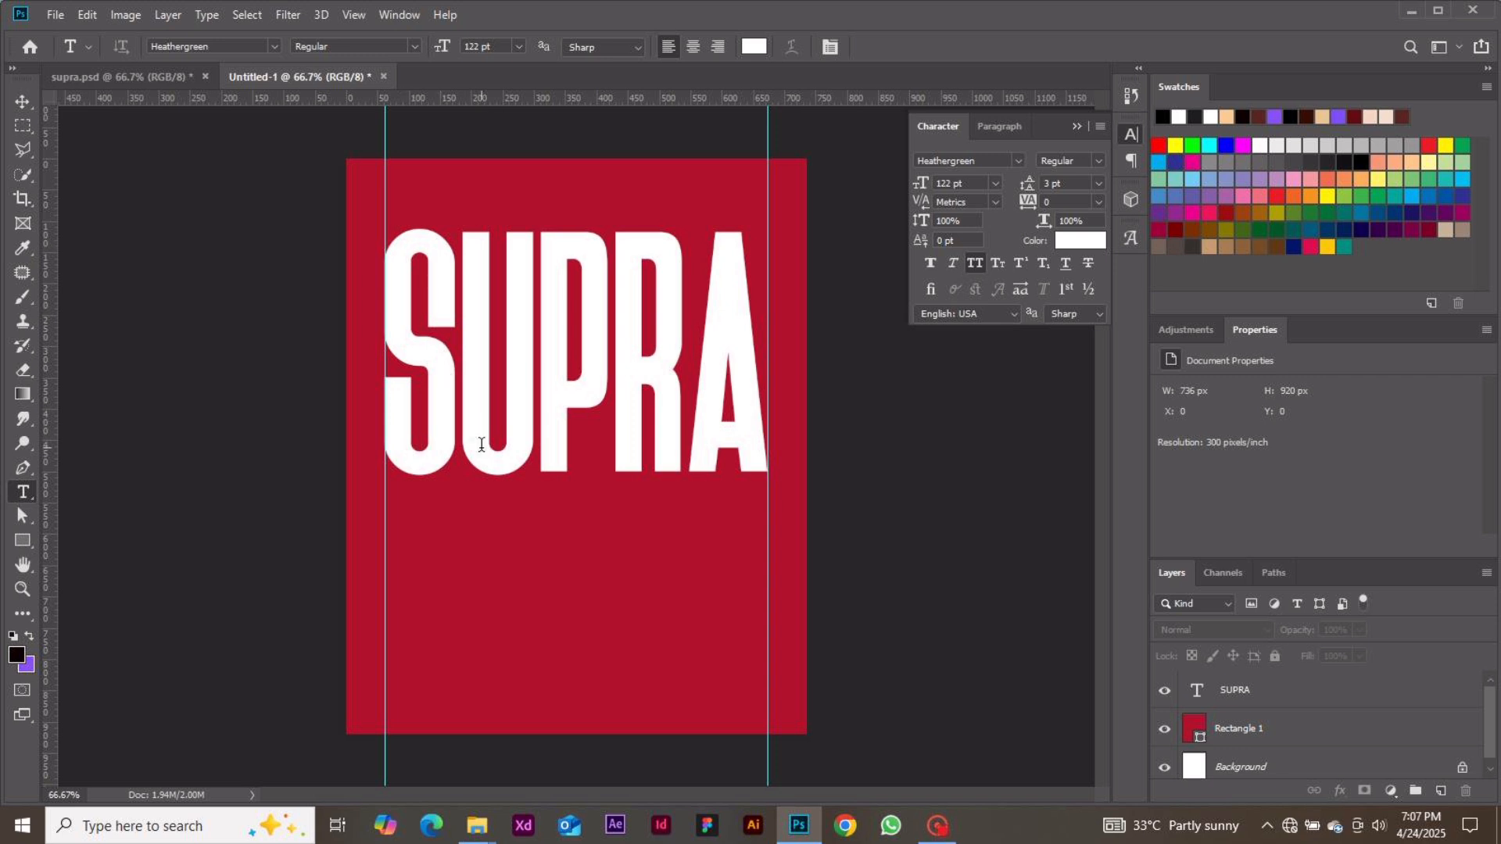
{"action": "left_click", "coordinate": [481, 567]}
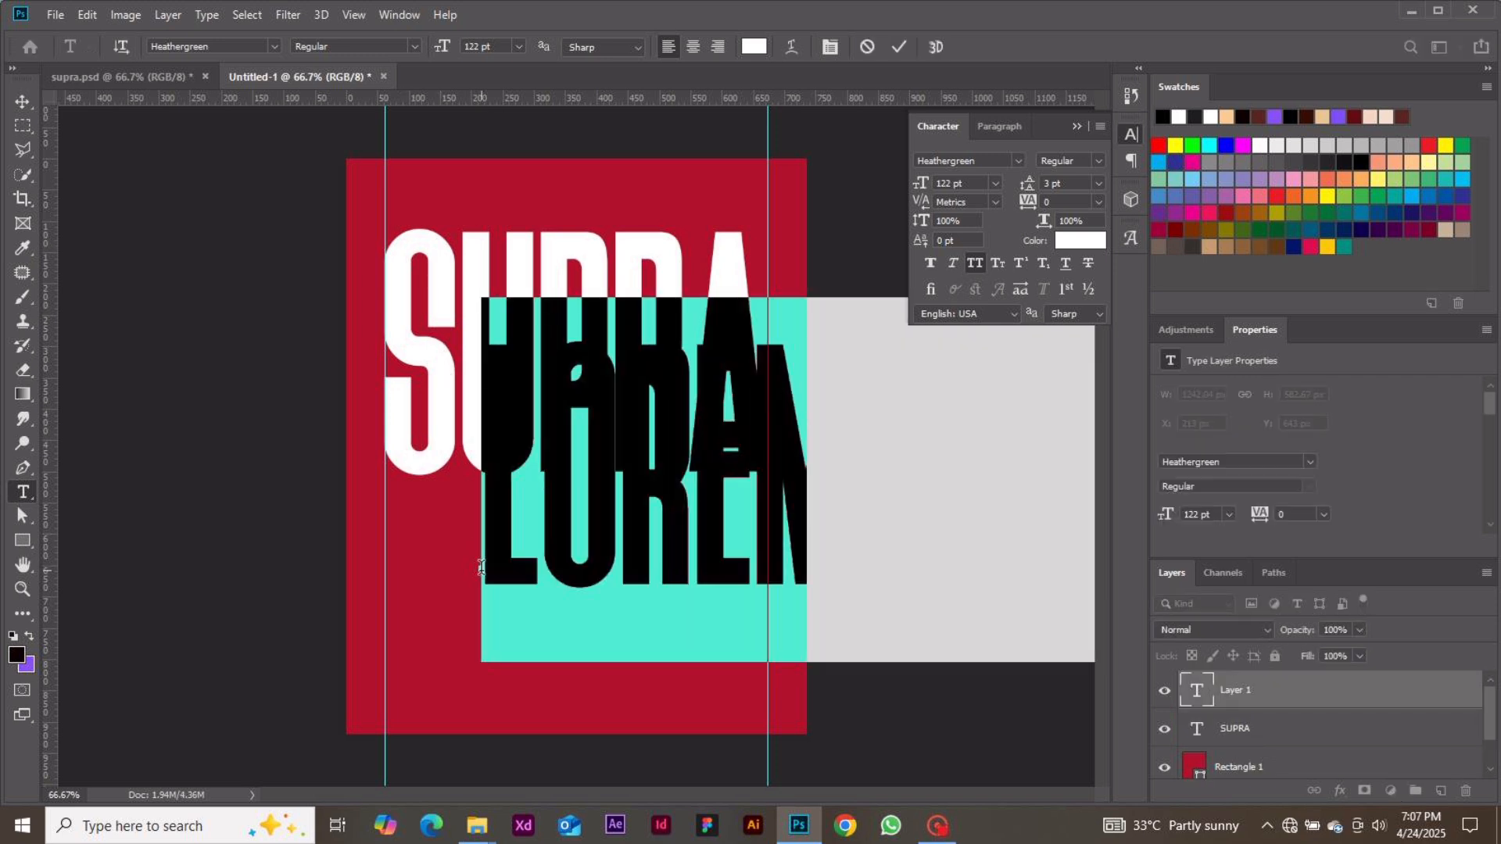
{"action": "left_click", "coordinate": [1020, 159]}
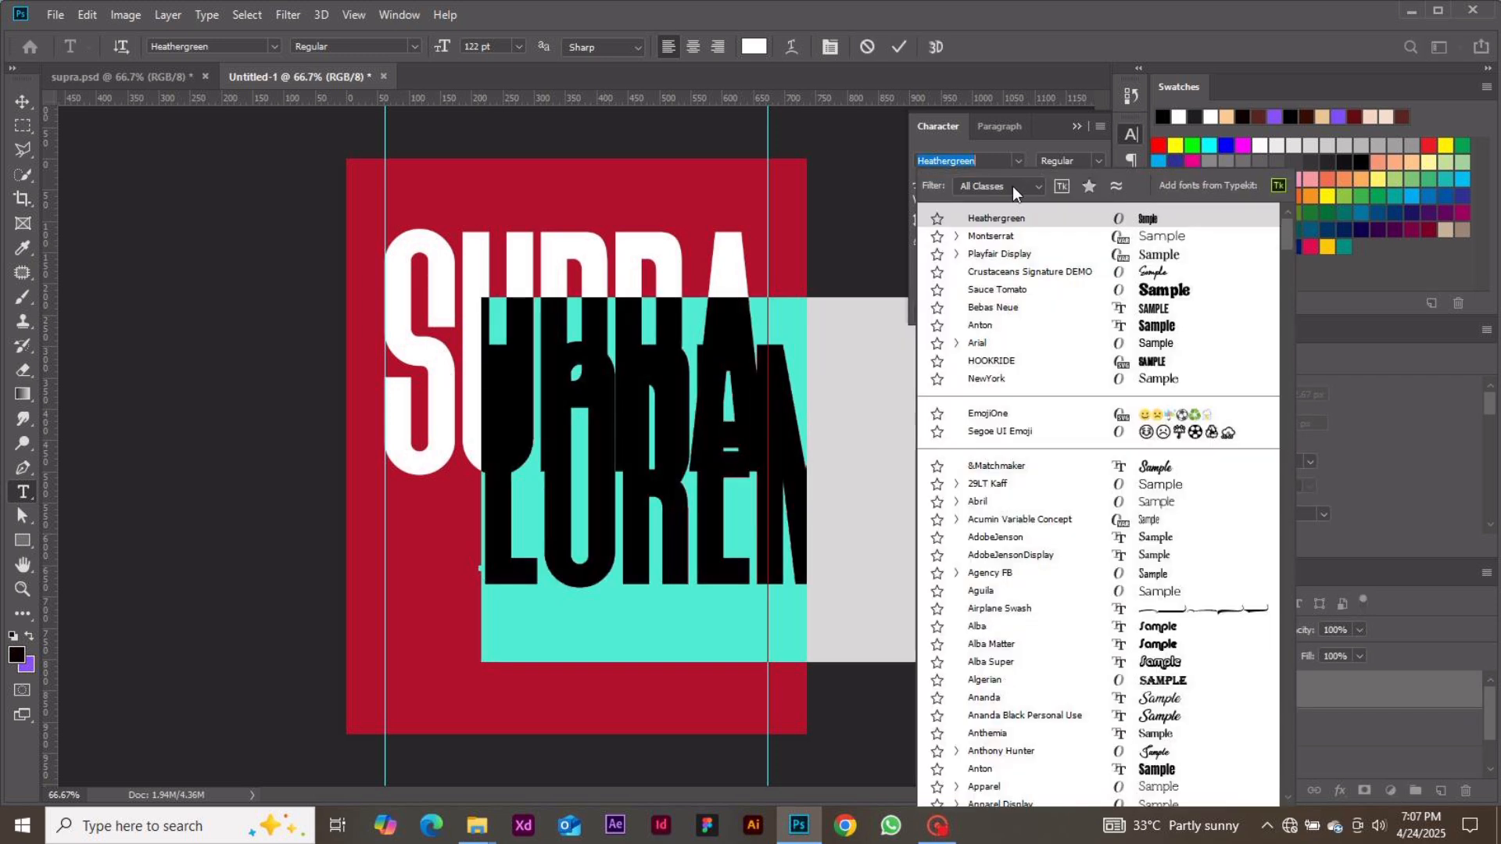
{"action": "left_click", "coordinate": [1009, 236]}
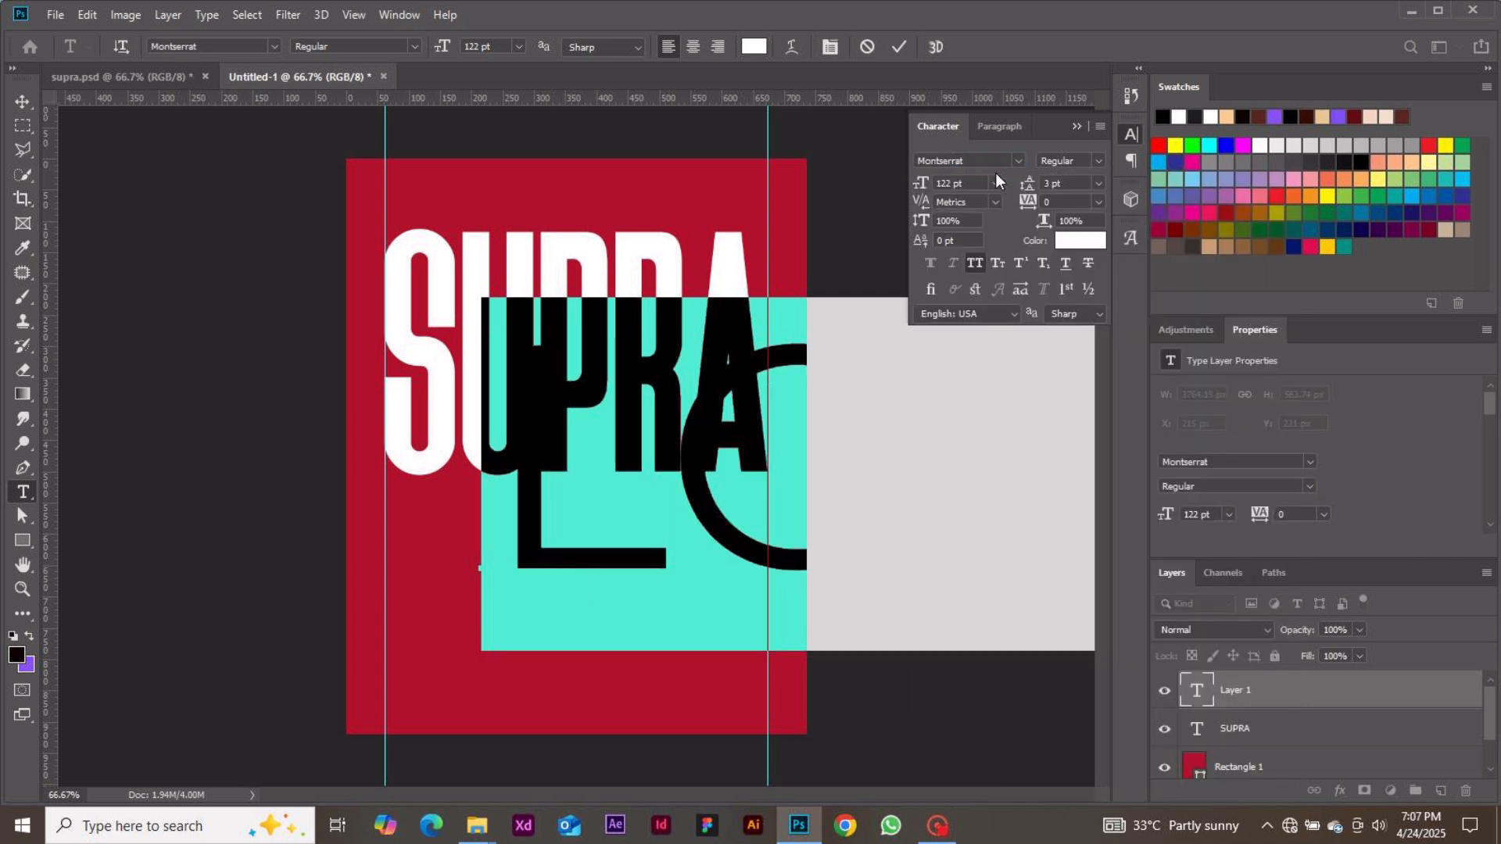
{"action": "left_click", "coordinate": [997, 183]}
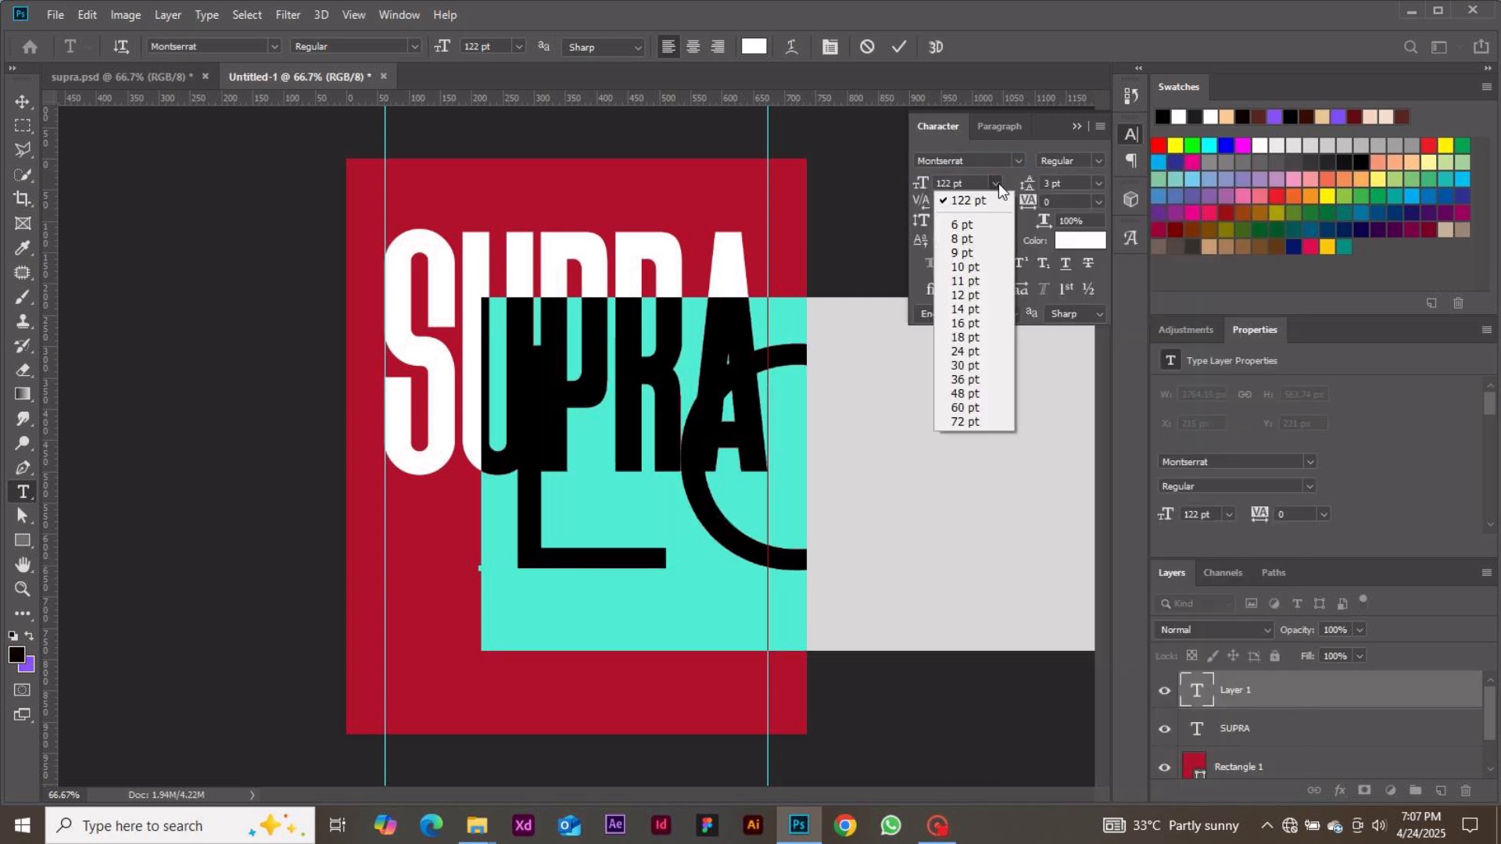
{"action": "left_click", "coordinate": [938, 182]}
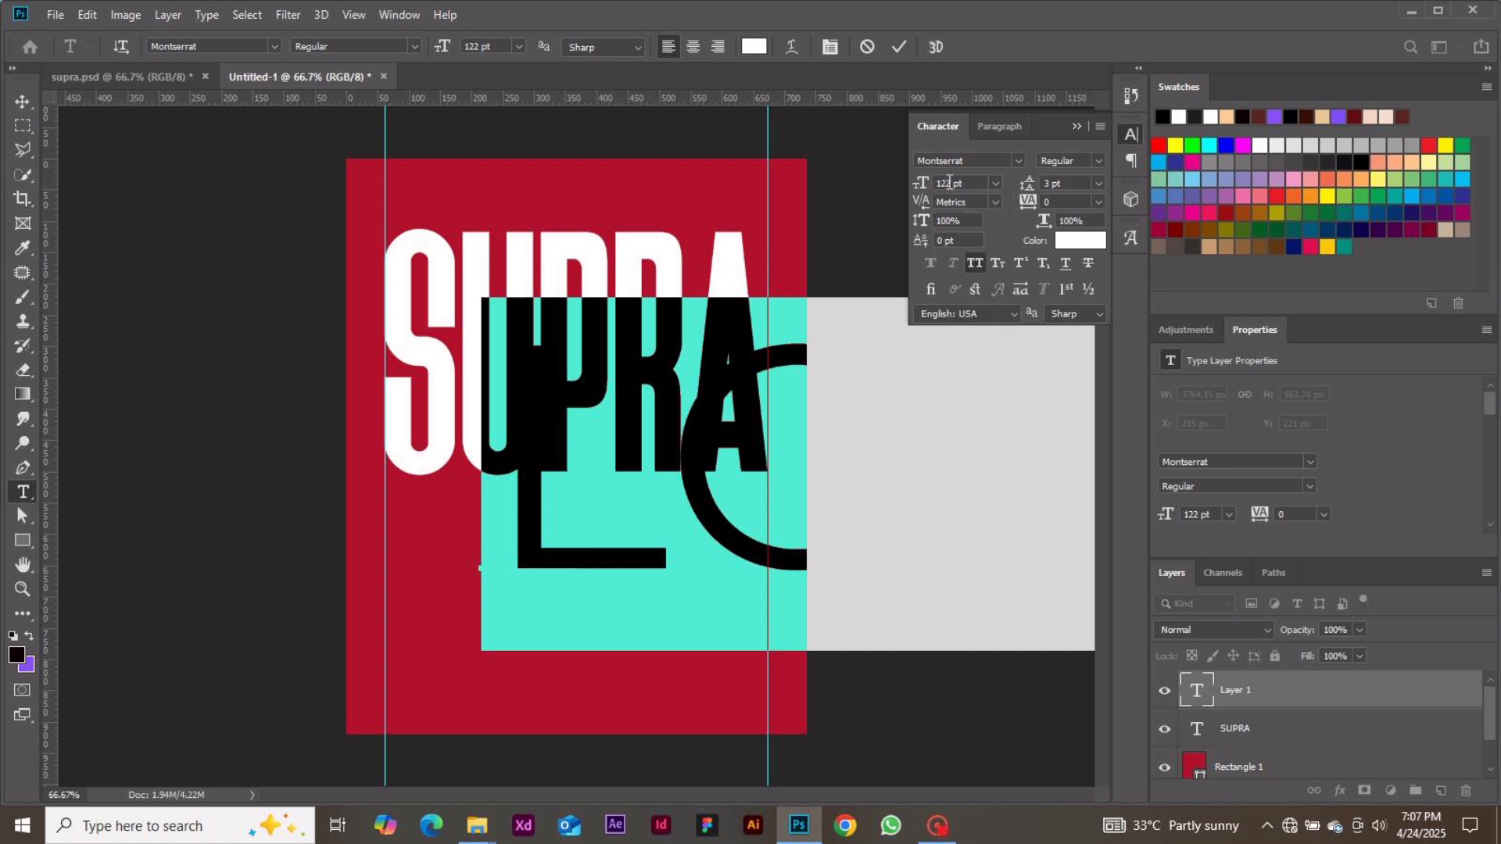
{"action": "double_click", "coordinate": [945, 183]}
{"action": "key", "text": "BackSpace"}
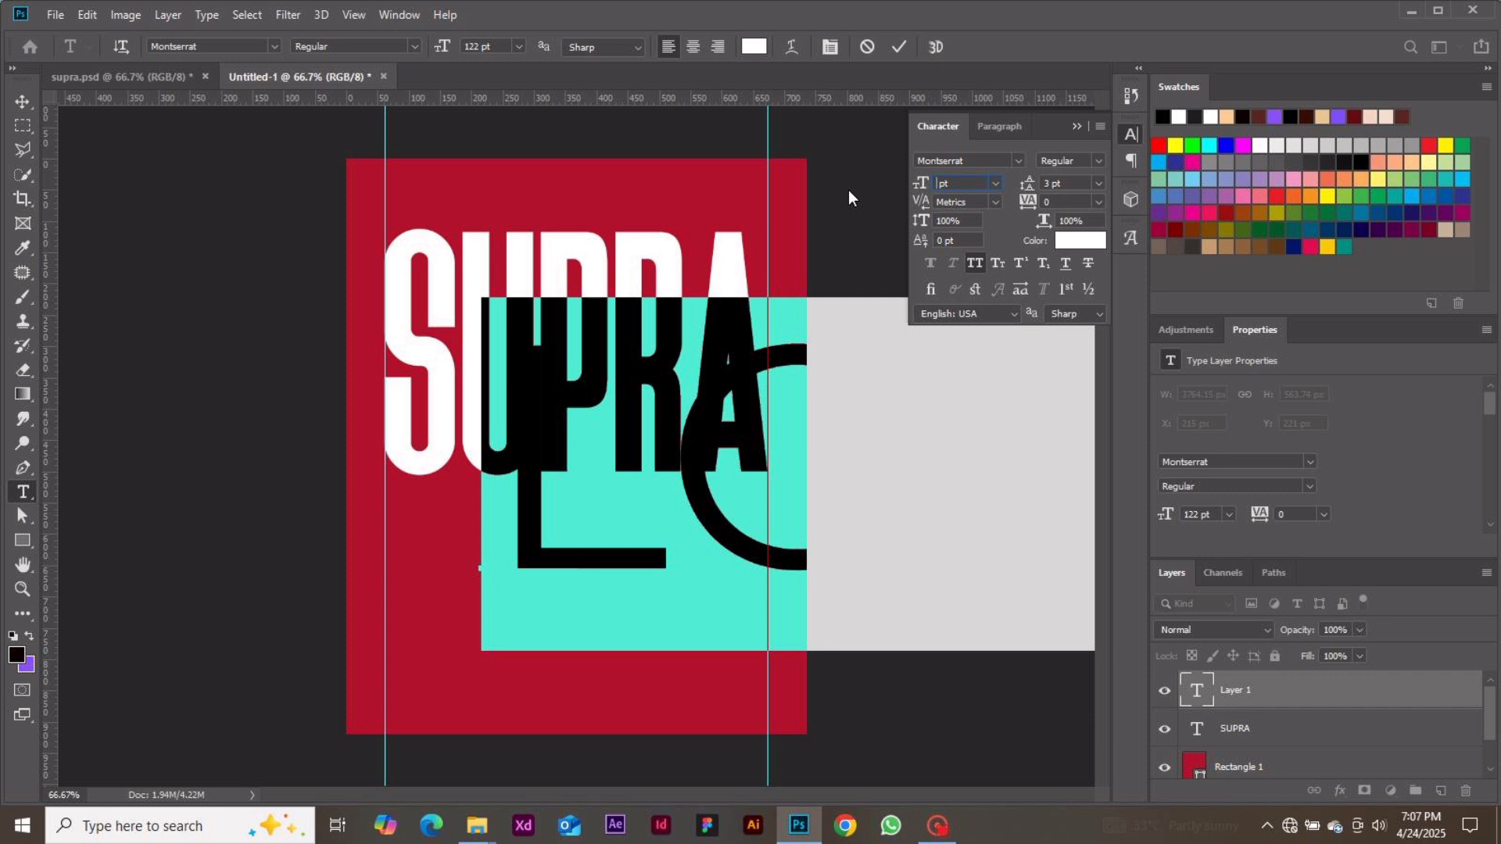
{"action": "type", "text": "3"}
{"action": "key", "text": "Return"}
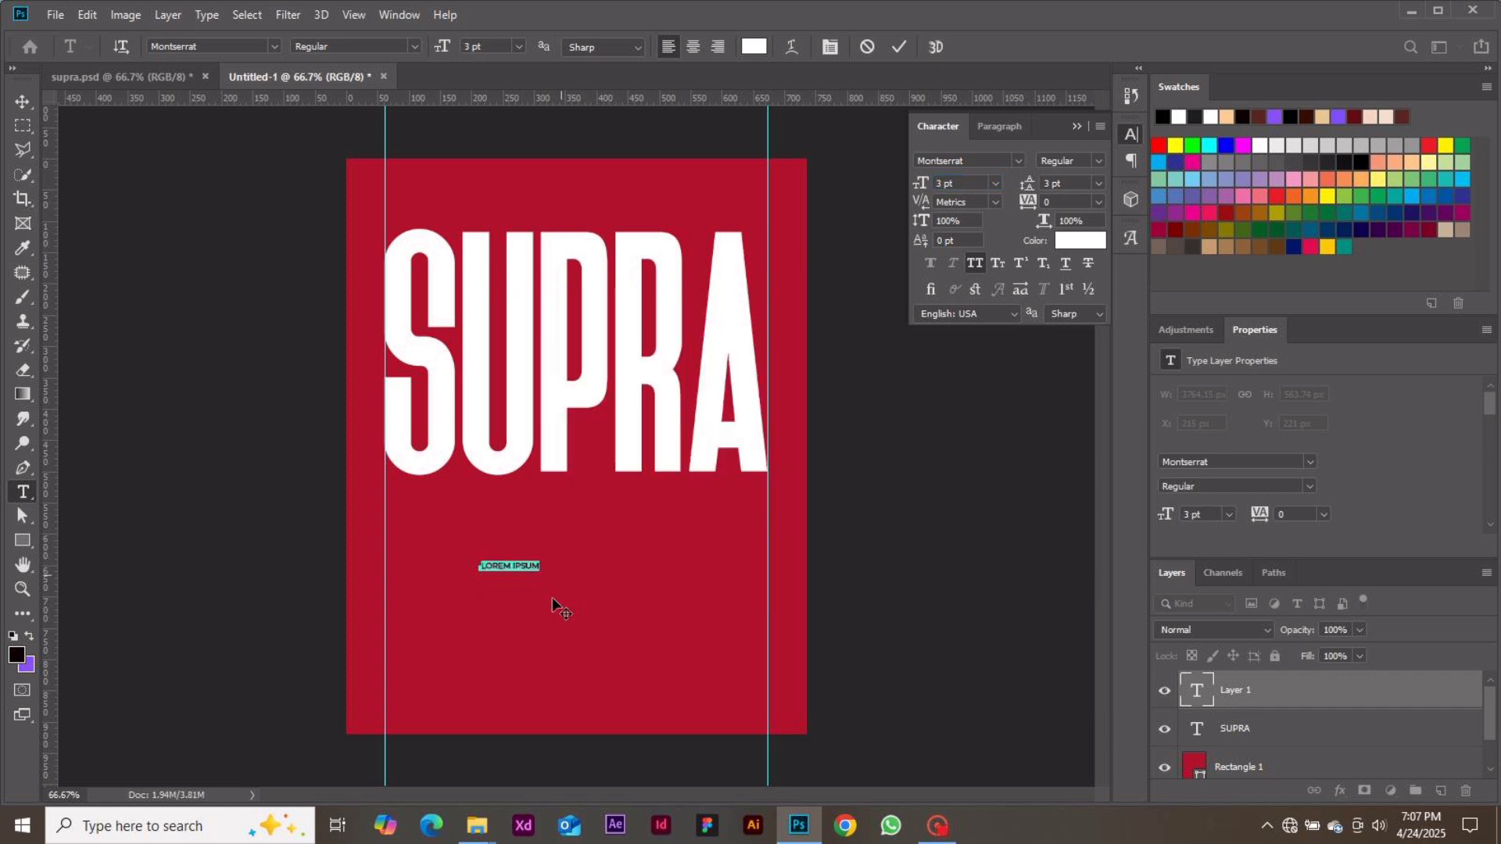
- Enter "THE TOYOTA GR SUPRA MKS" over two lines and set the text to Bold
{"action": "type", "text": "THE TOYOTA"}
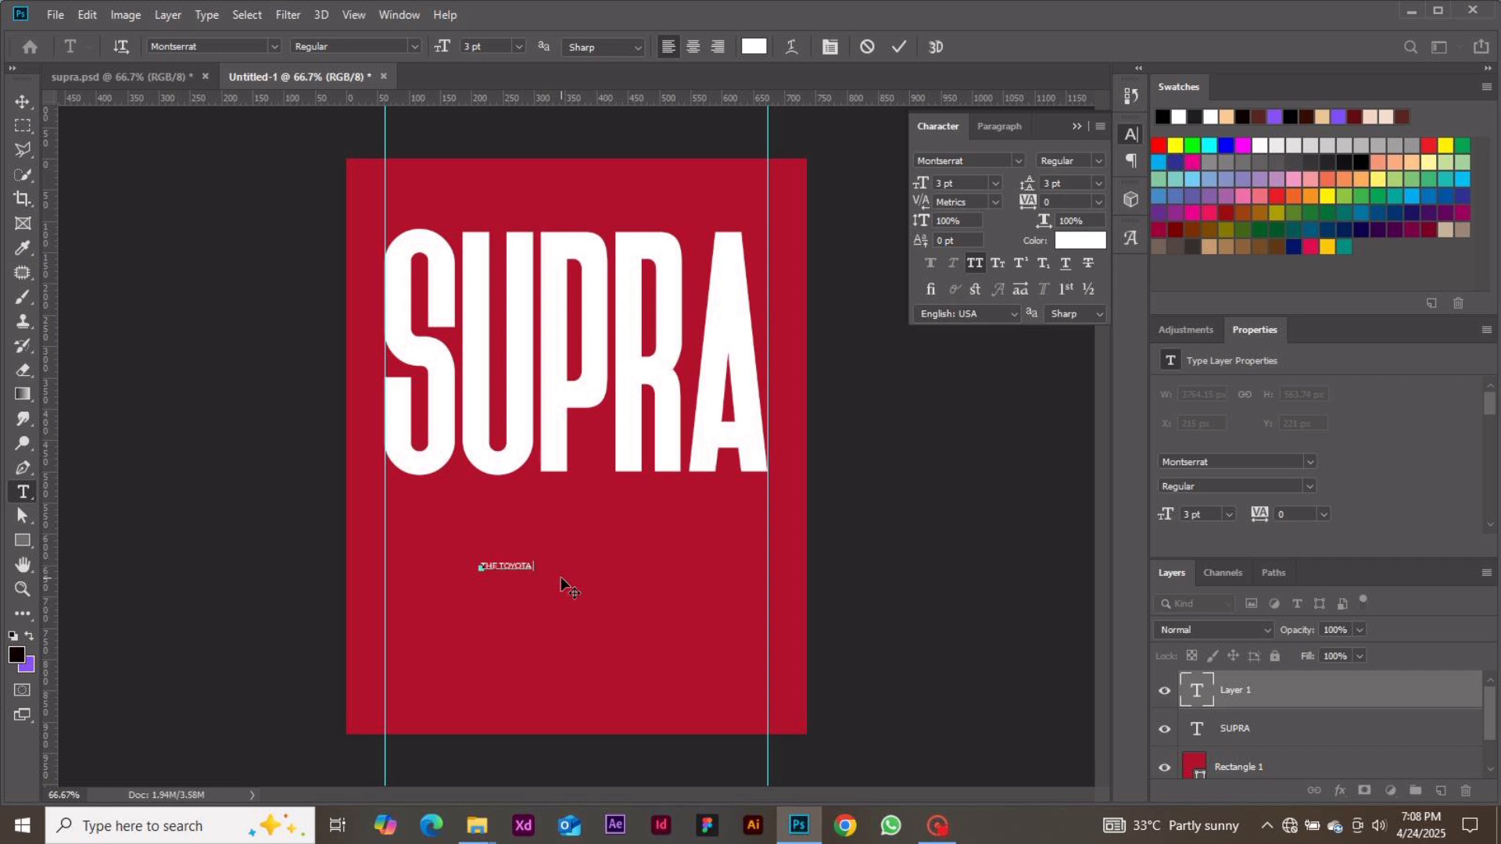
{"action": "type", "text": "GR SUPRA MK5"}
{"action": "left_click", "coordinate": [898, 47]}
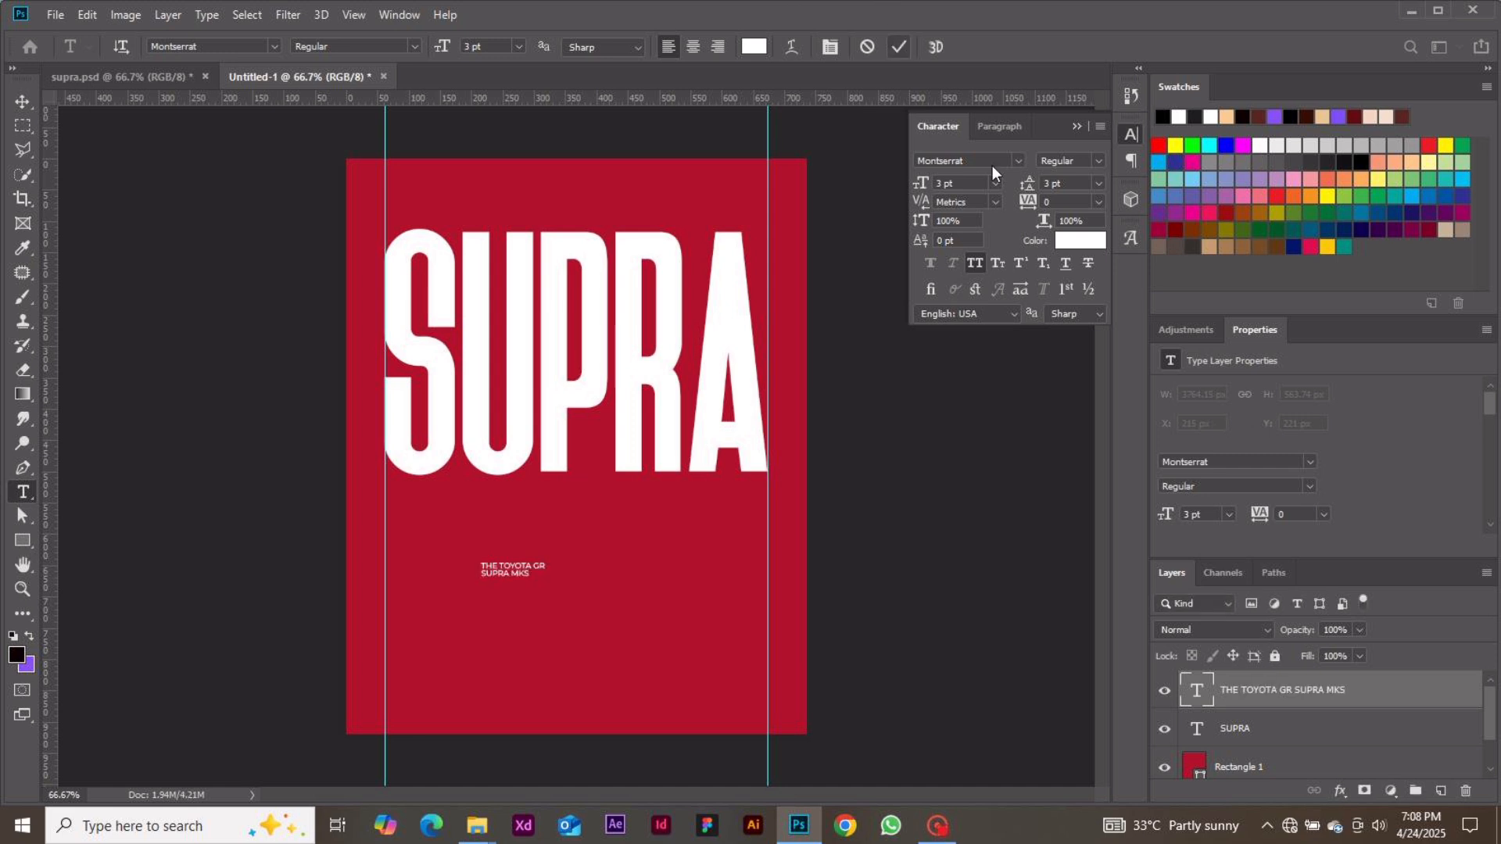
{"action": "left_click", "coordinate": [1096, 162]}
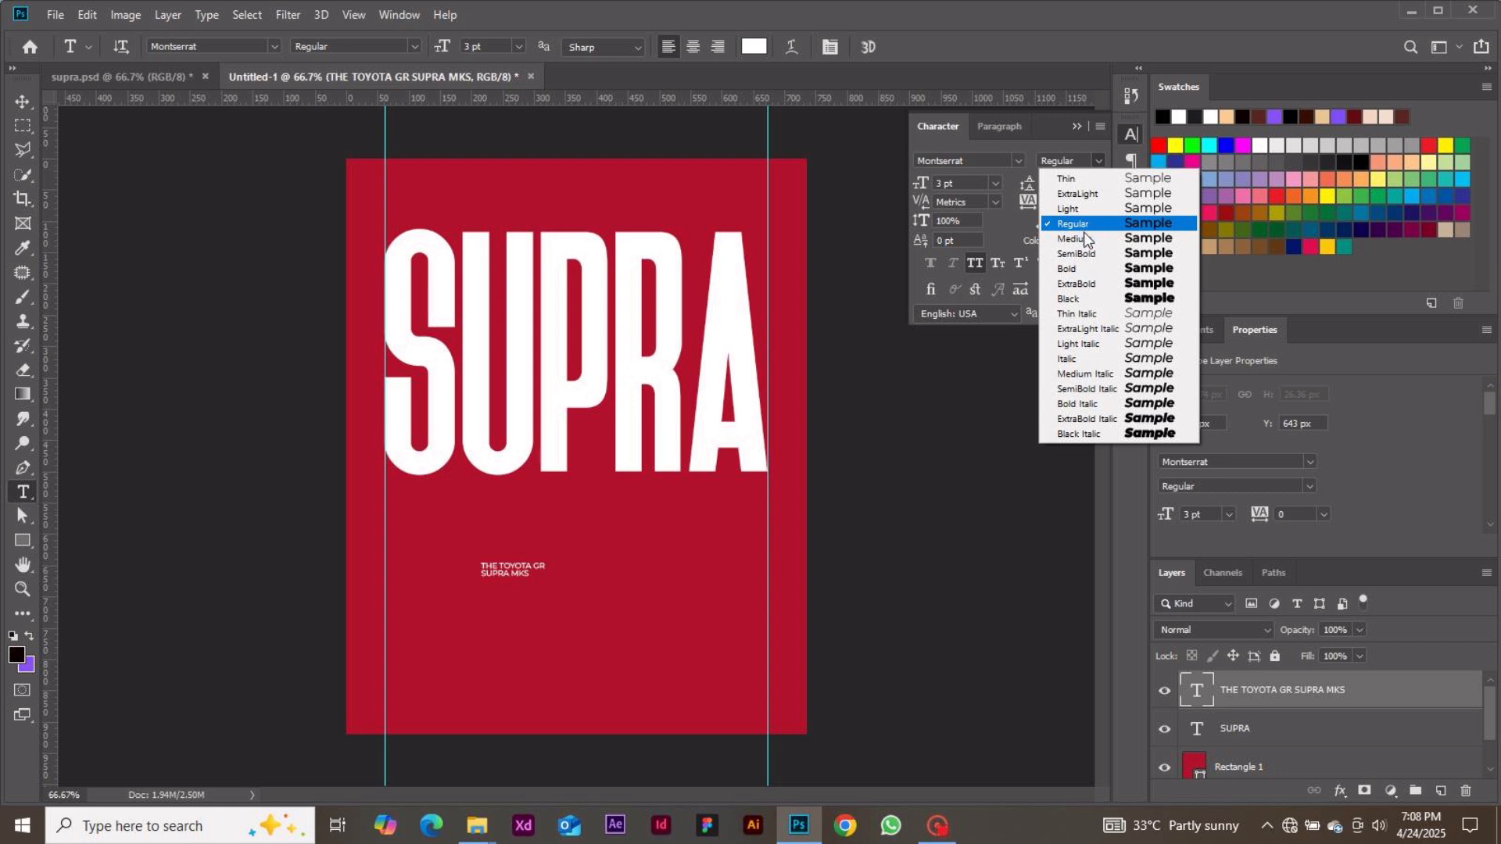
{"action": "left_click", "coordinate": [1087, 269]}
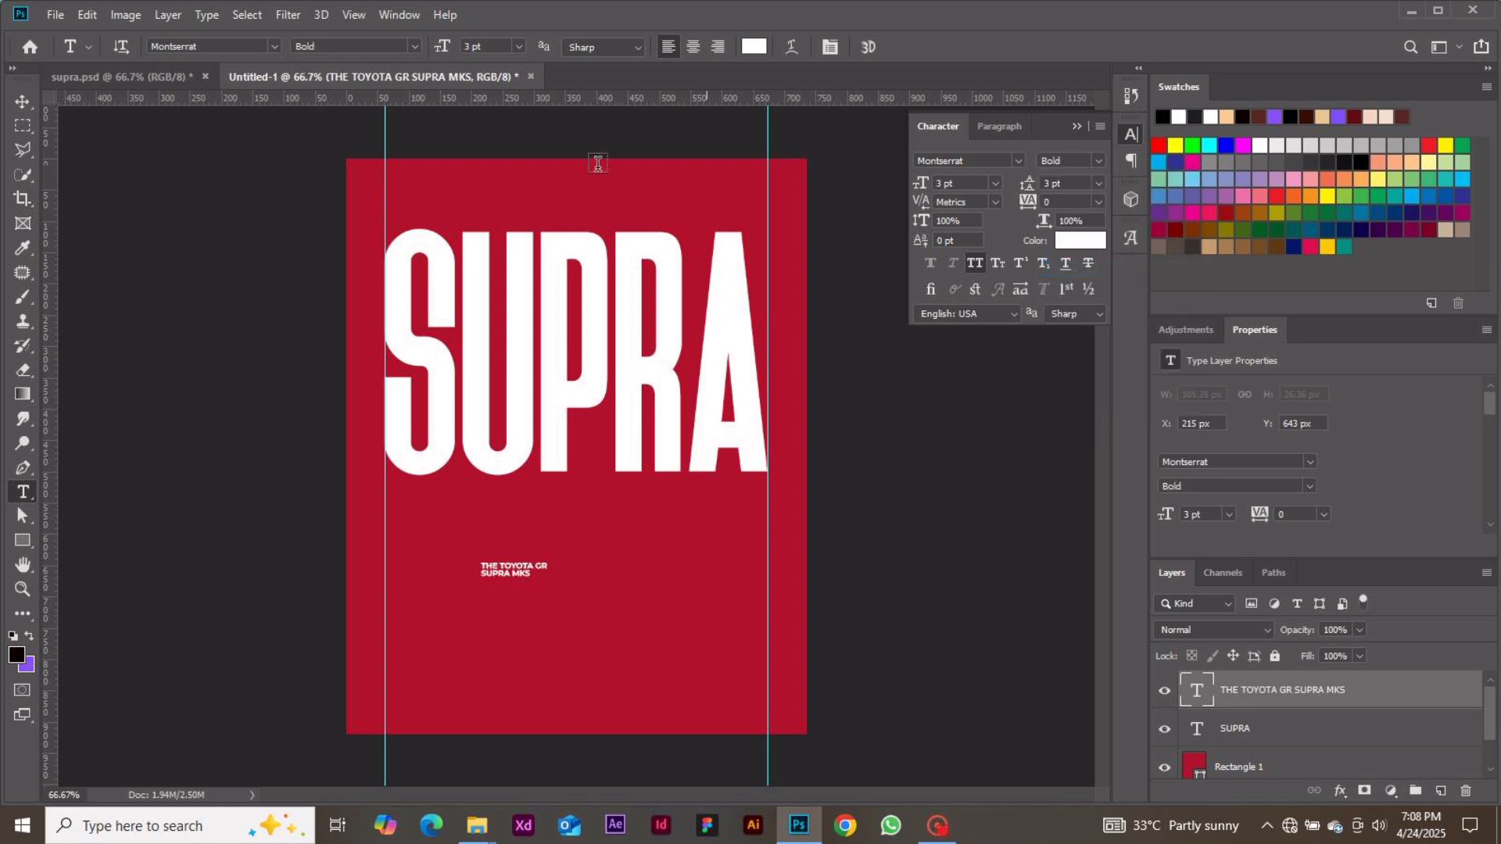
- Move the "THE TOYOTA GR SUPRA MKS" text just above the headline's S, flush with the left guide
{"action": "left_click", "coordinate": [28, 102]}
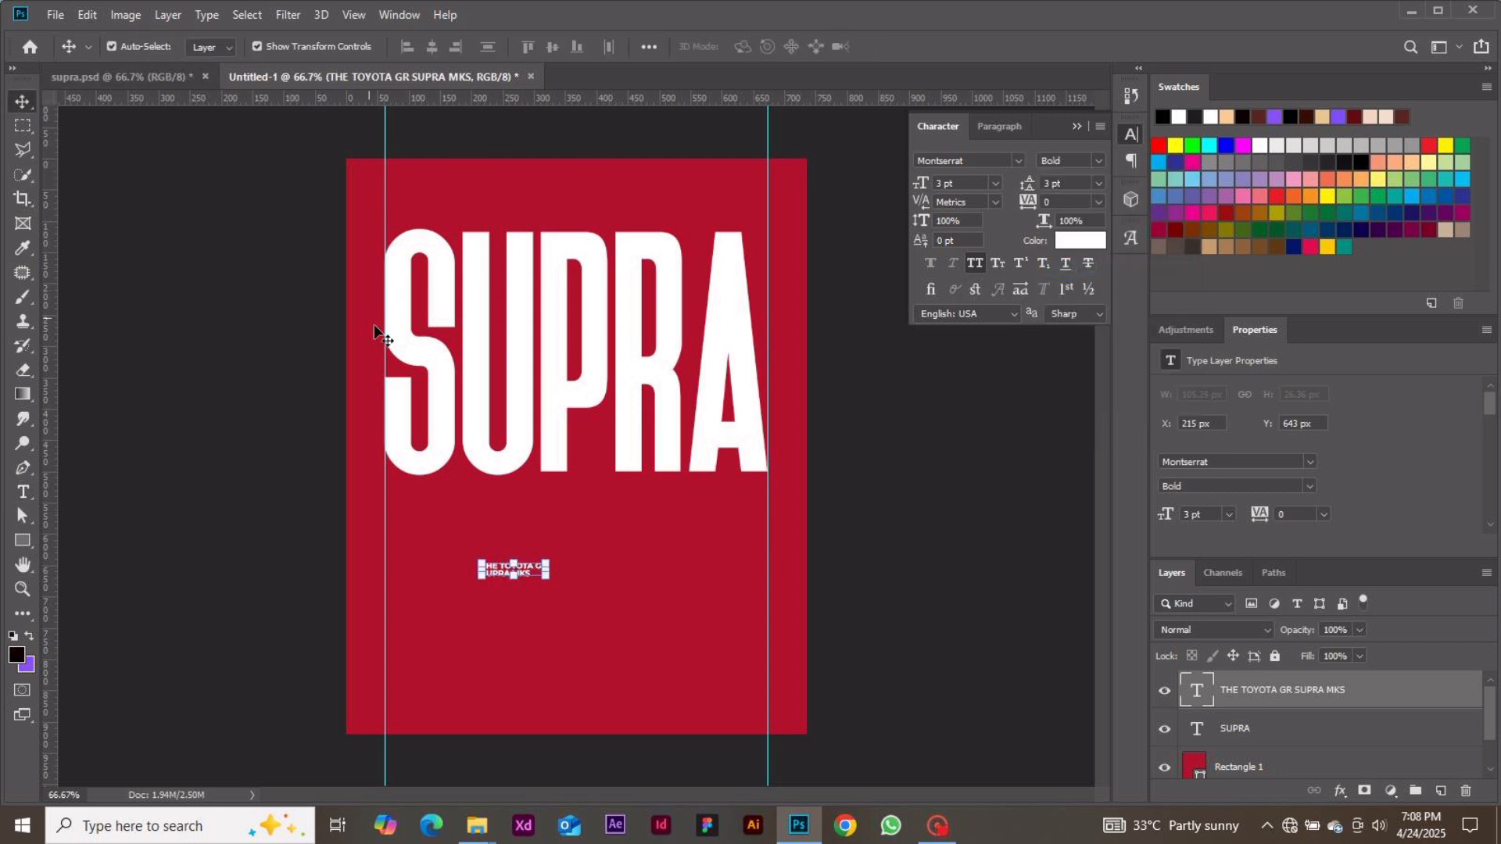
{"action": "left_click_drag", "start_coordinate": [524, 572], "coordinate": [429, 214]}
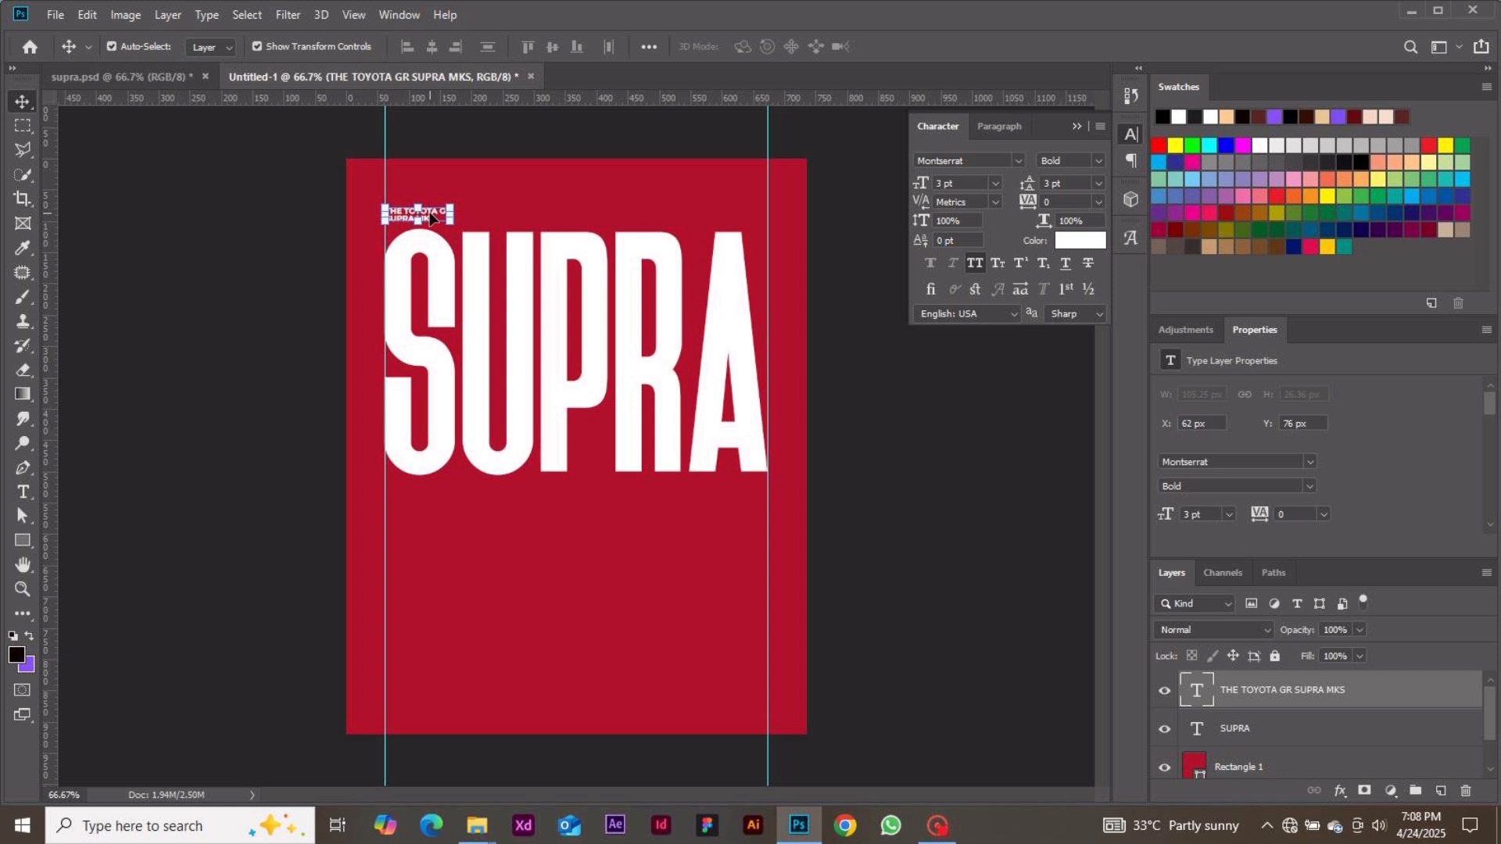
{"action": "key", "text": "shift+Up"}
{"action": "key", "text": "Up"}
{"action": "key", "text": "Up"}
{"action": "key", "text": "Up"}
{"action": "key", "text": "Up"}
{"action": "key", "text": "Up"}
{"action": "key", "text": "Up"}
{"action": "left_click", "coordinate": [253, 299]}
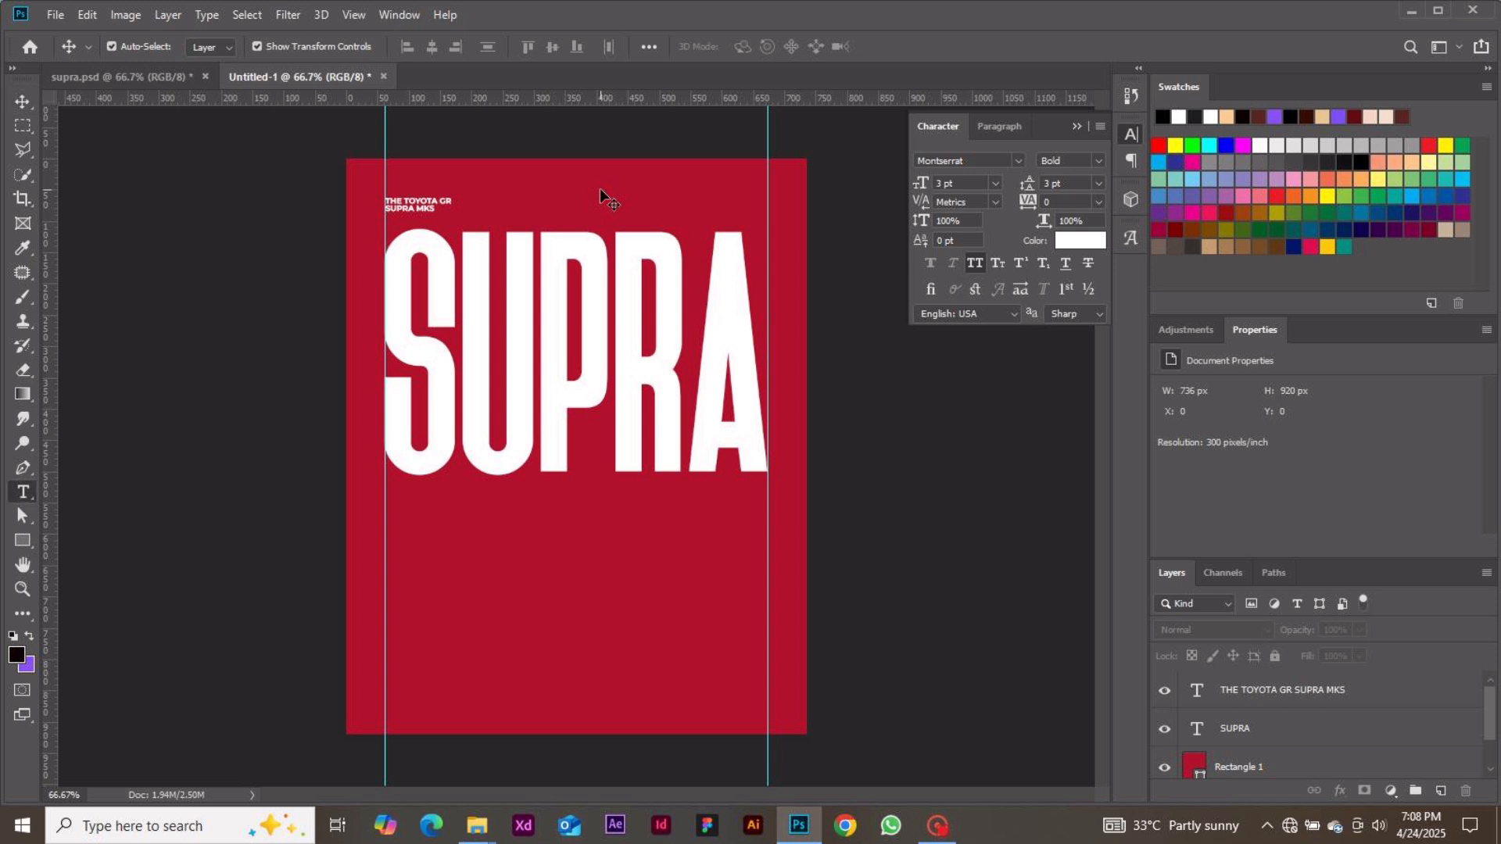
- Add a 3 pt Montserrat Bold text layer reading "OXURE STUDIO" over two lines in the lower part of the poster
{"action": "key", "text": "t"}
{"action": "left_click", "coordinate": [553, 608]}
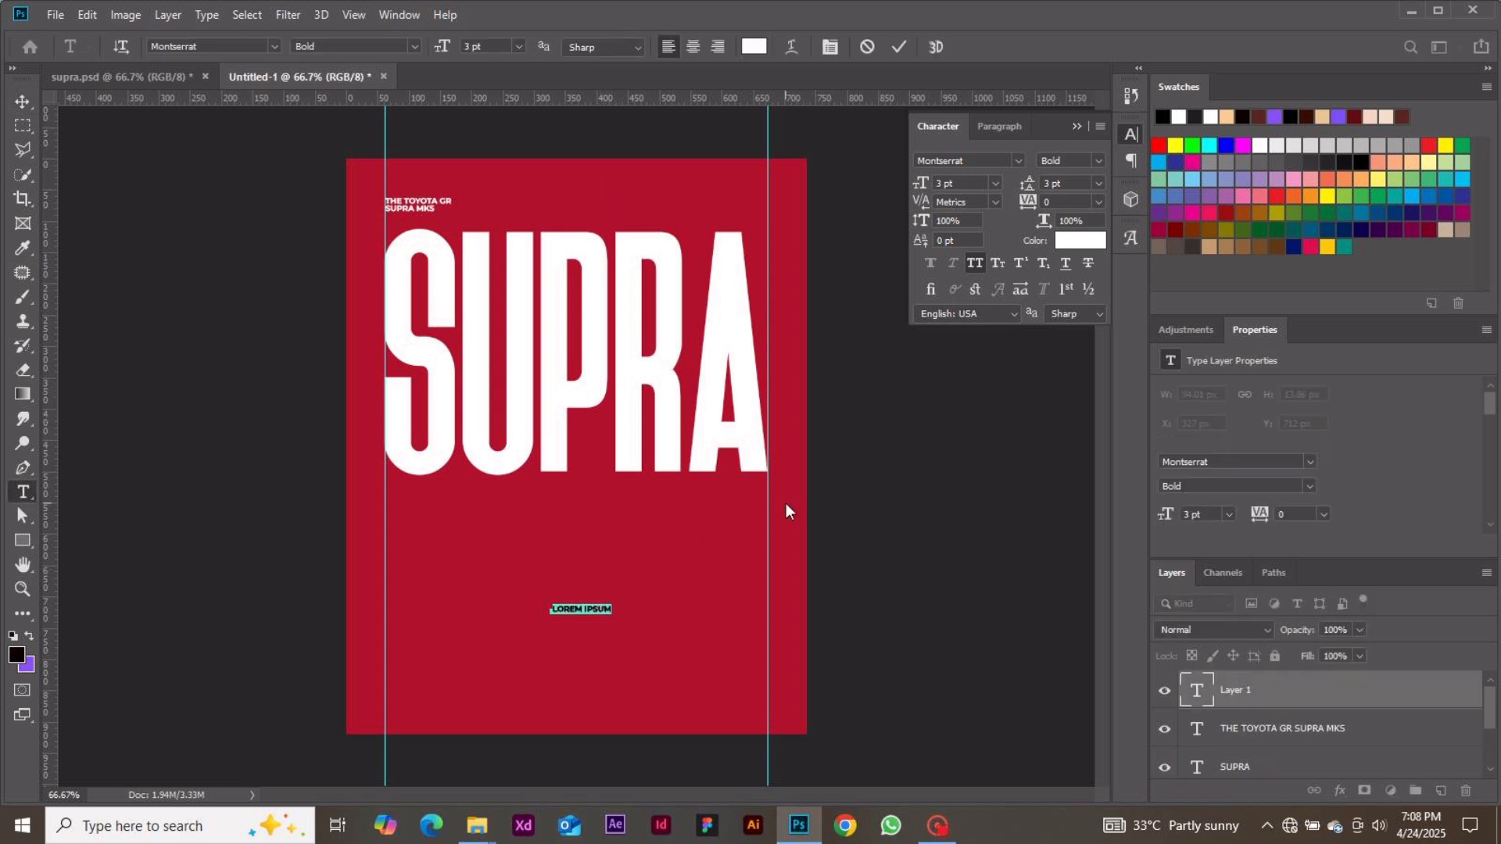
{"action": "type", "text": "LUXUR"}
{"action": "type", "text": "Y"}
{"action": "key", "text": "Return"}
{"action": "type", "text": "STUDIO"}
- Set only the word STUDIO in the new text to Montserrat Regular
{"action": "key", "text": "ctrl+a"}
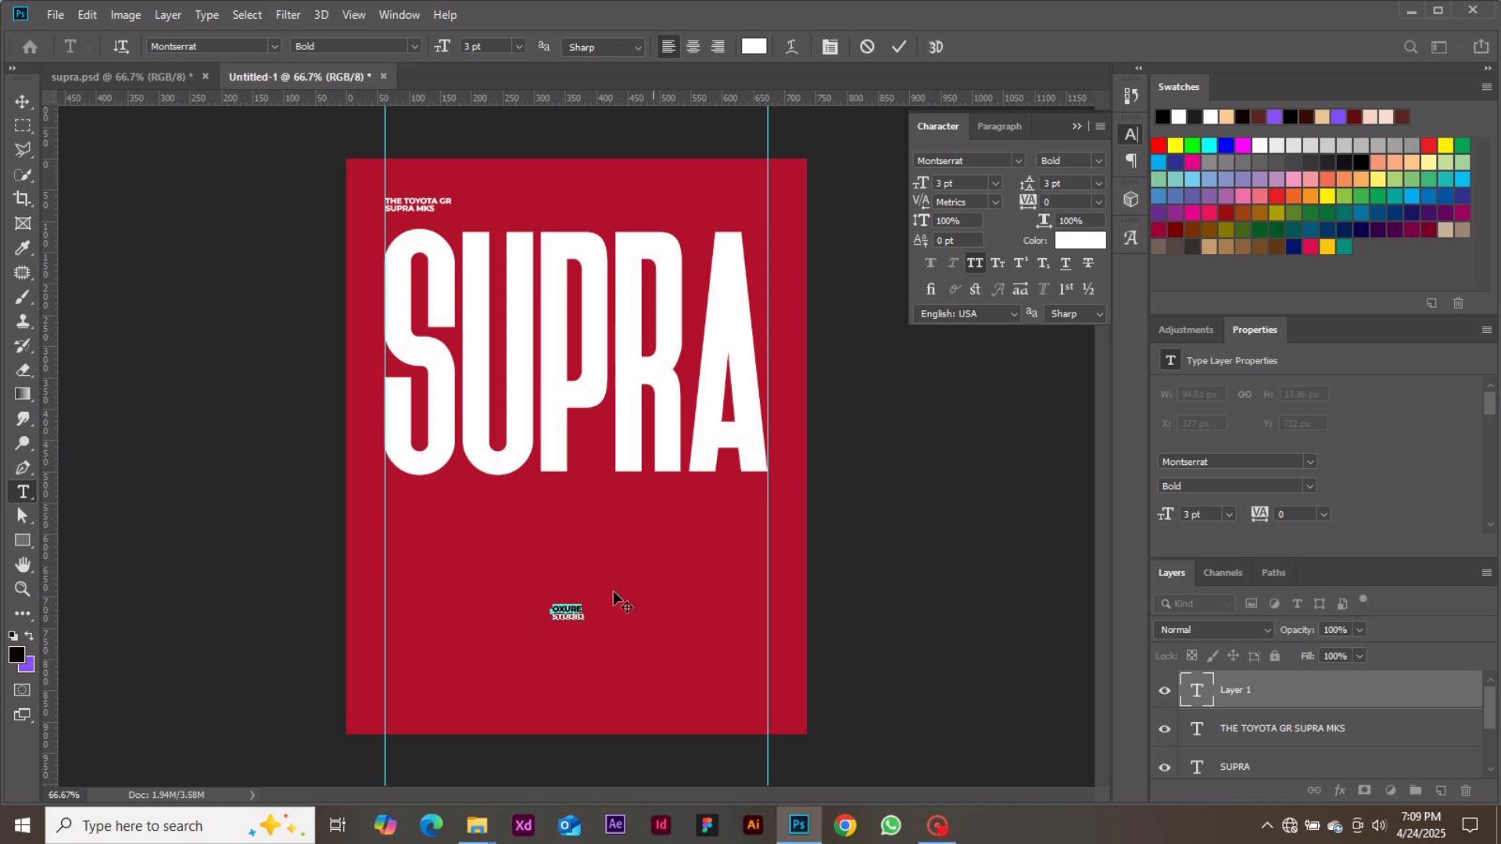
{"action": "left_click", "coordinate": [561, 617]}
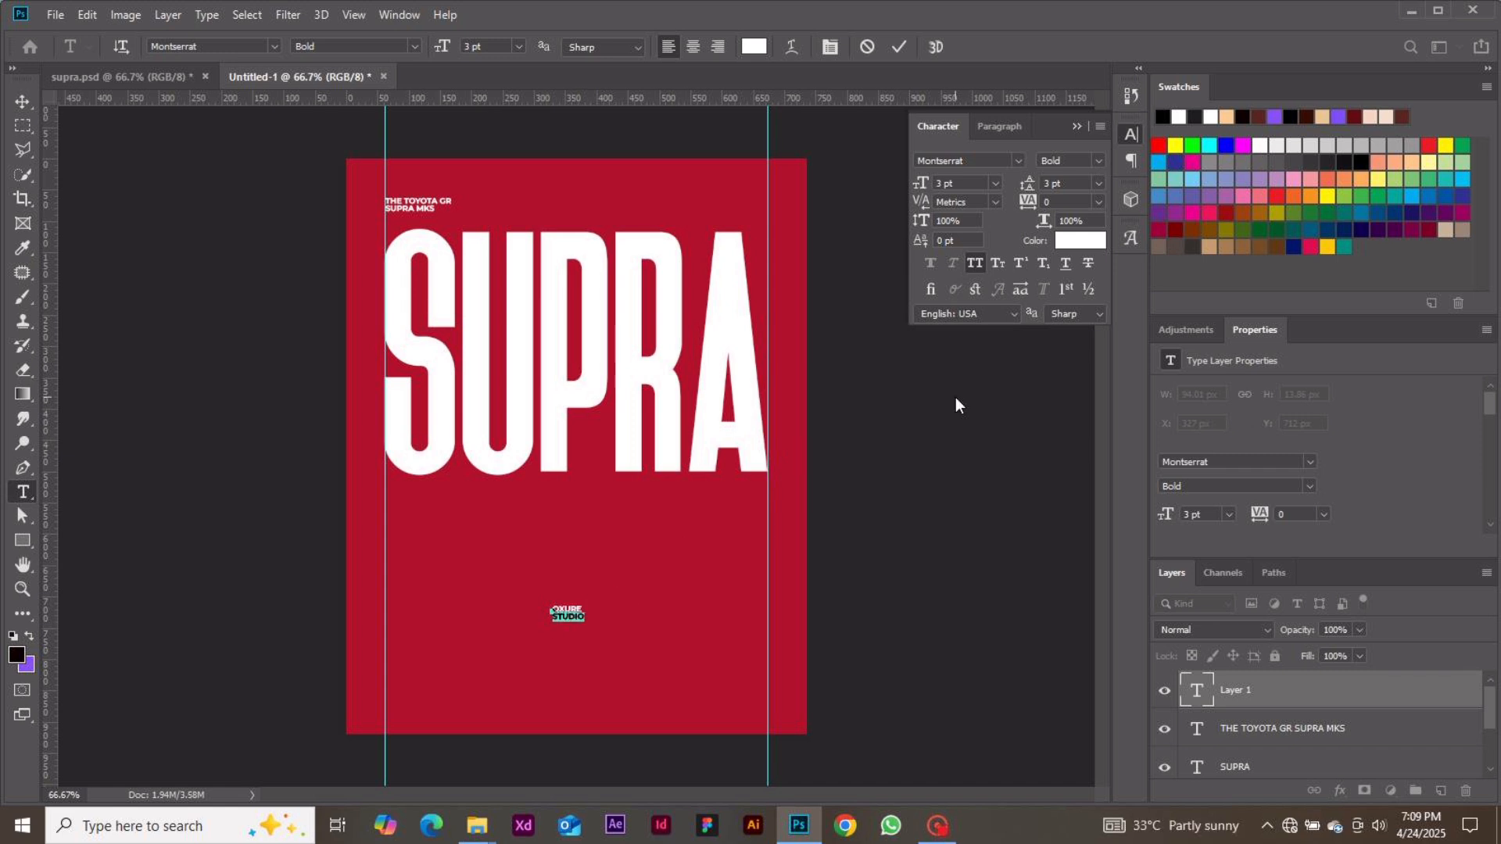
{"action": "left_click", "coordinate": [1104, 162]}
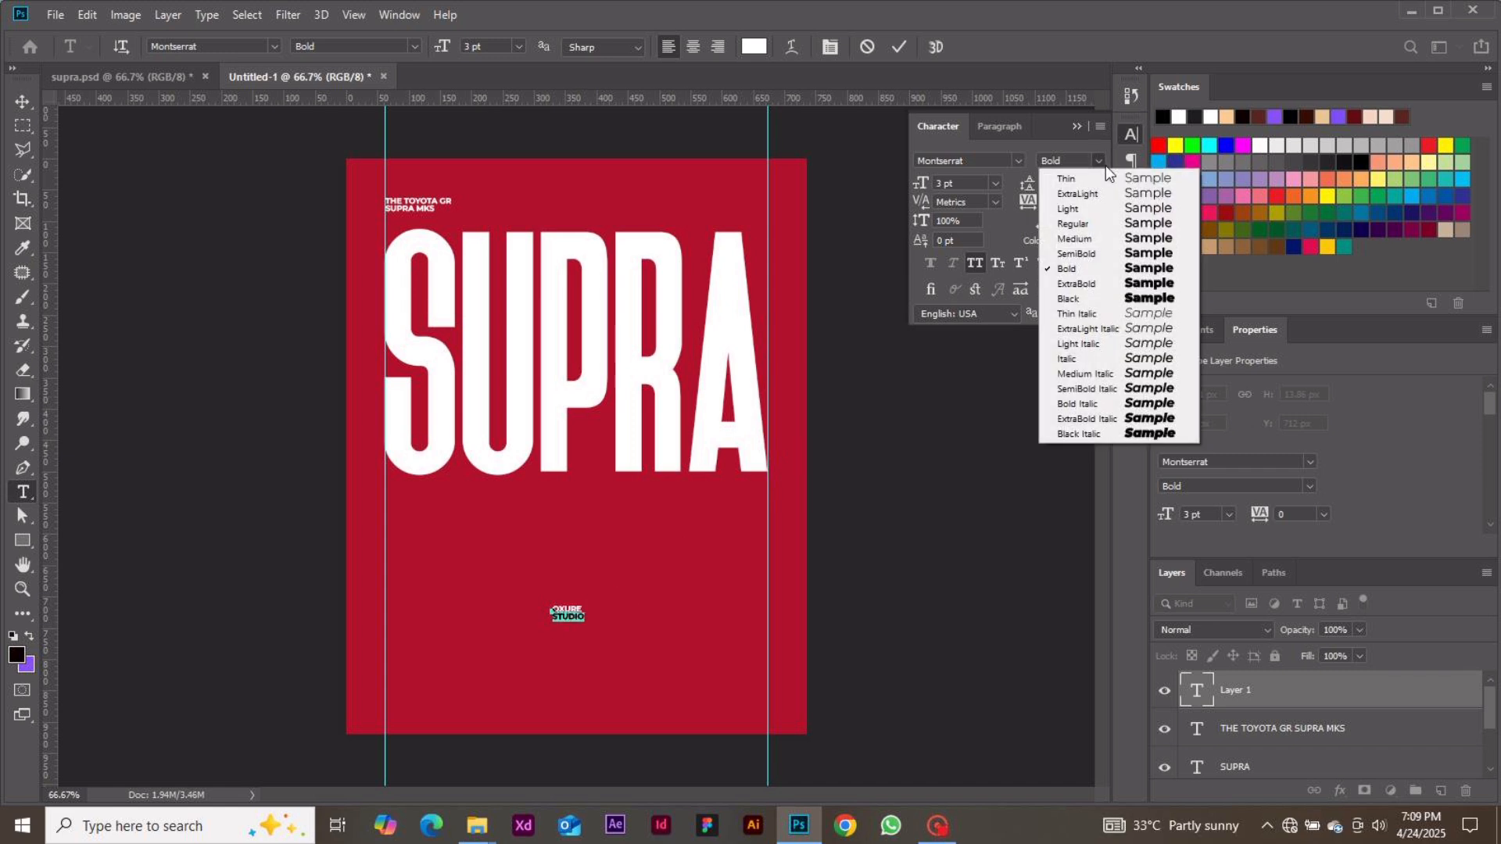
{"action": "left_click", "coordinate": [1079, 225]}
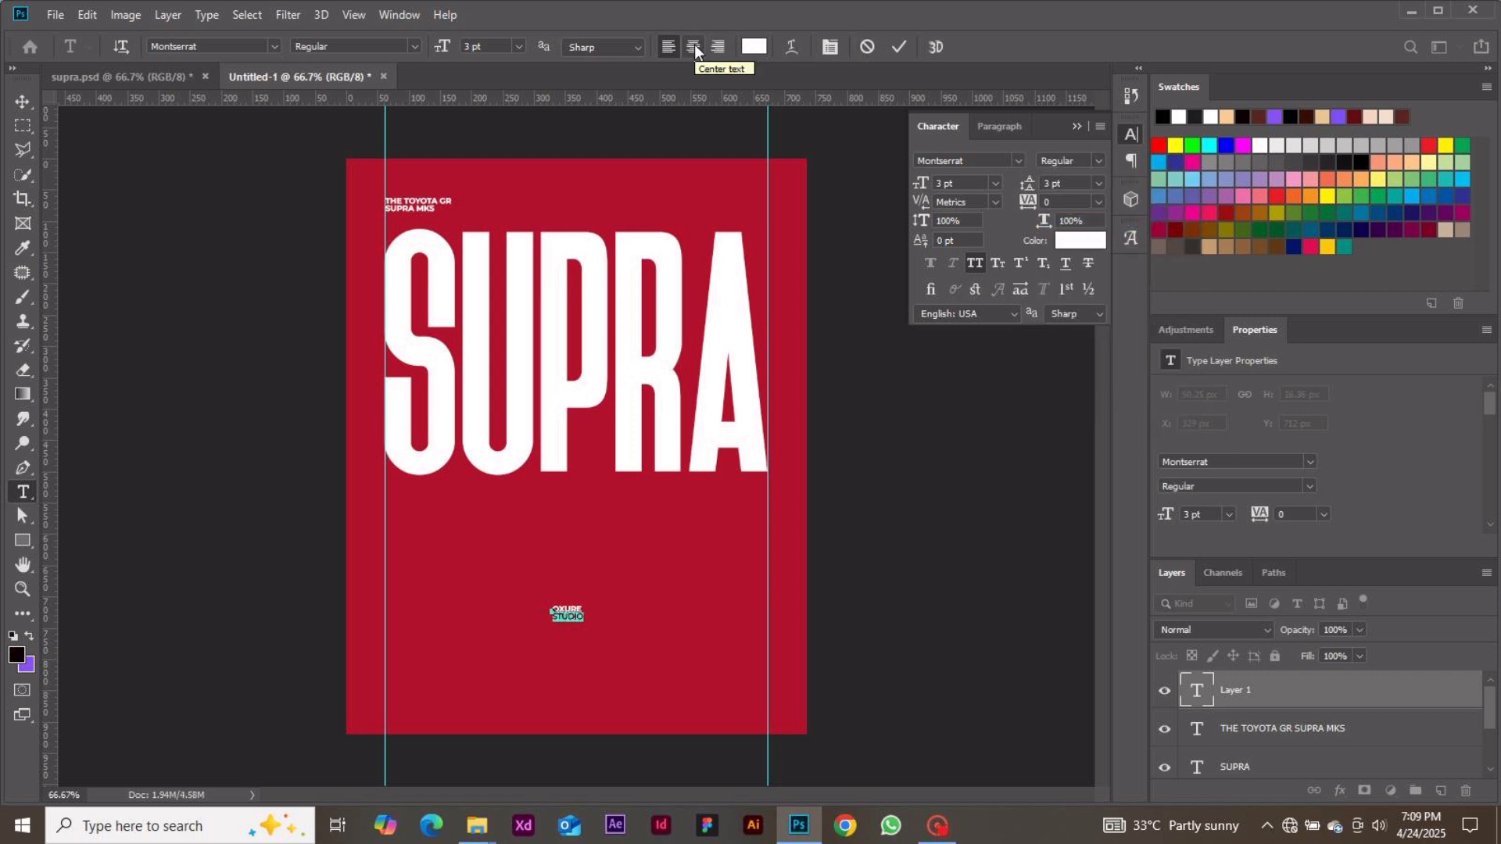
{"action": "left_click", "coordinate": [901, 49]}
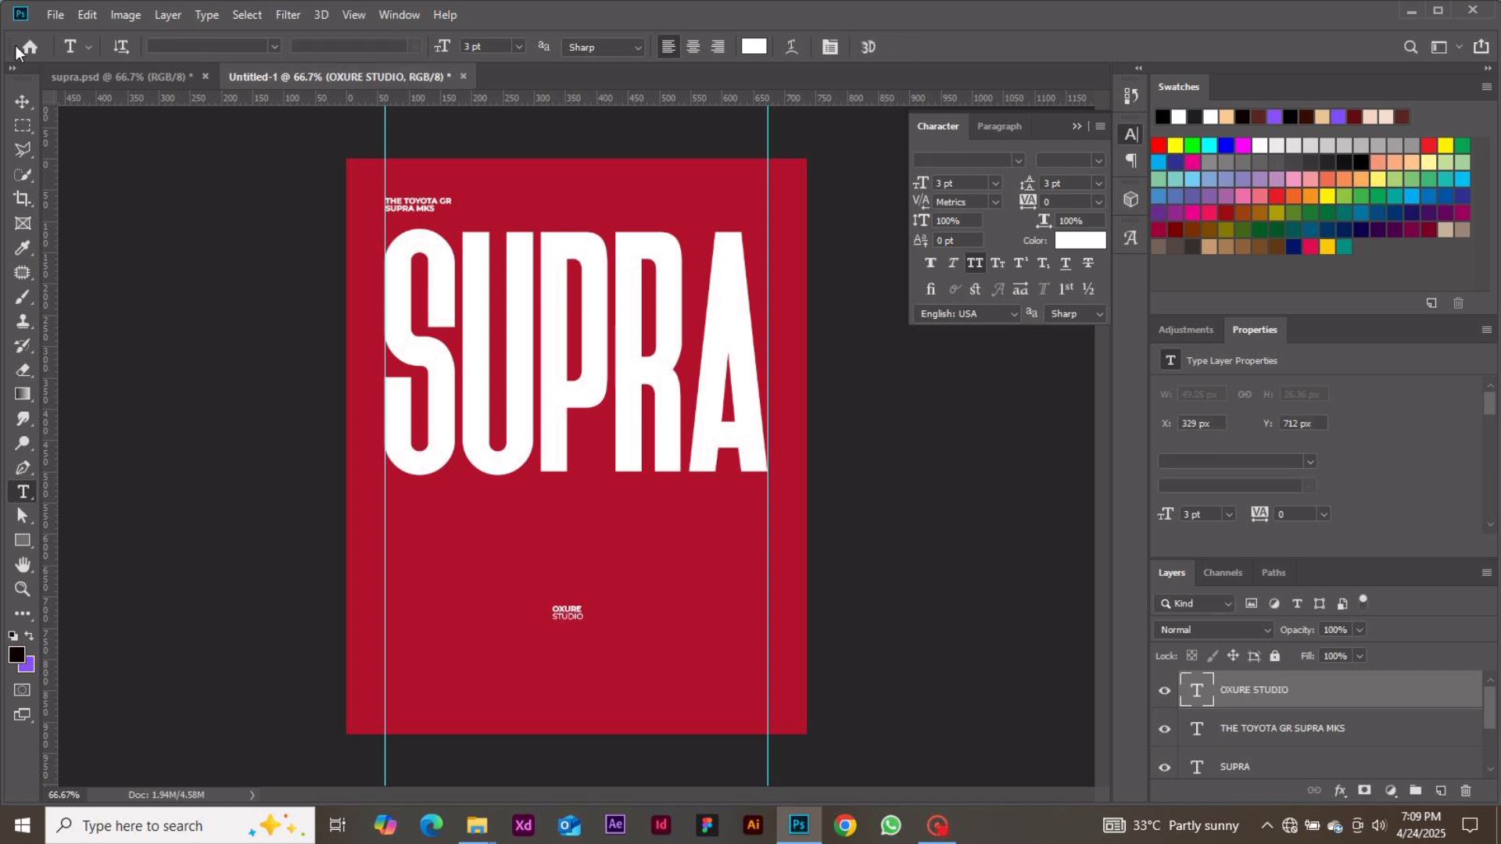
- Move the OXURE STUDIO text above the headline's final A, flush with the right guide and level with the other small text
{"action": "left_click", "coordinate": [29, 95]}
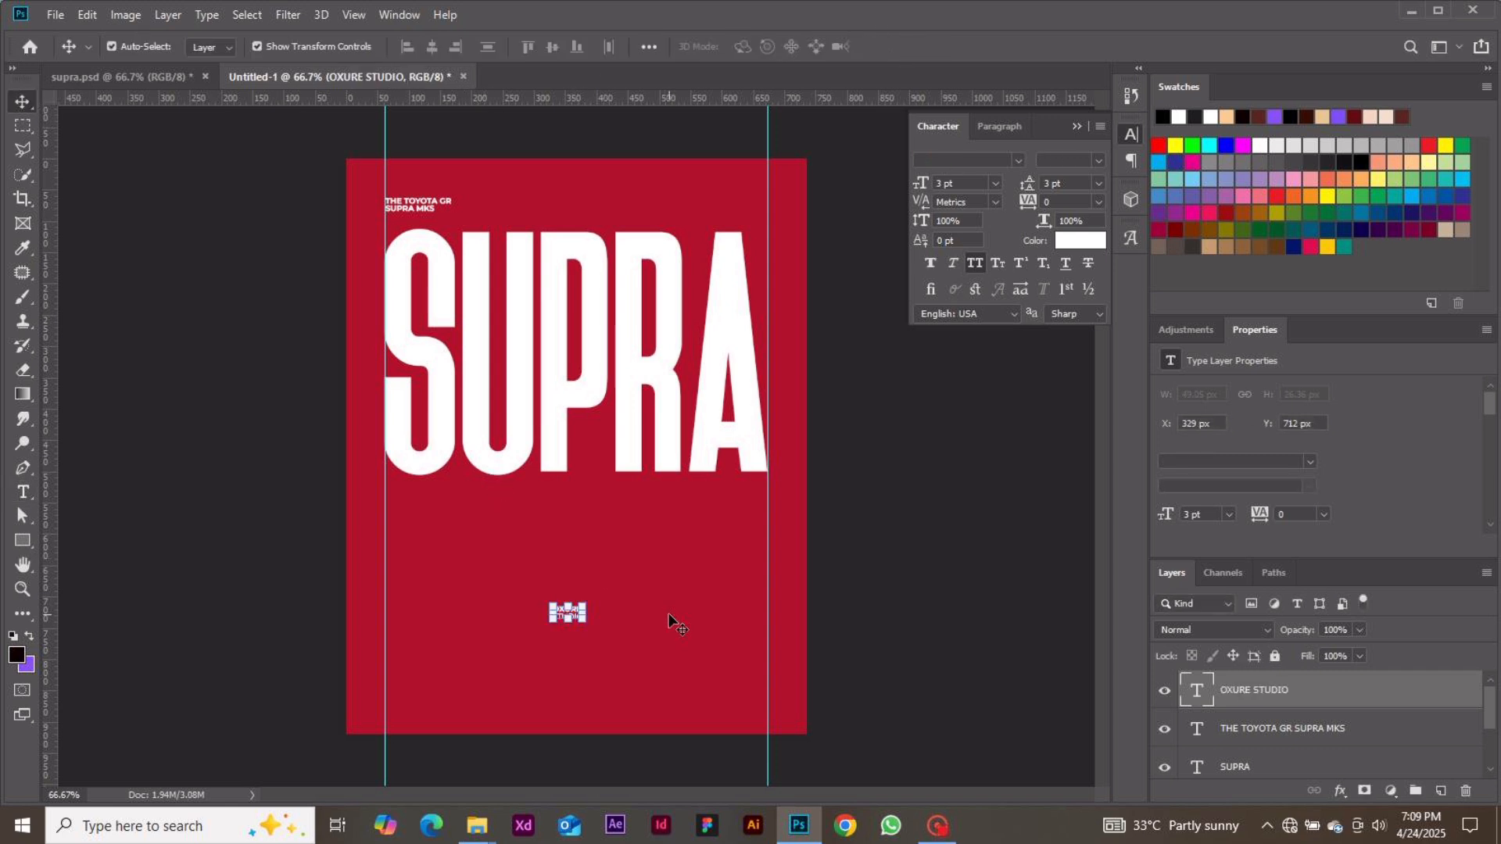
{"action": "left_click", "coordinate": [598, 625]}
{"action": "left_click_drag", "start_coordinate": [582, 619], "coordinate": [763, 212]}
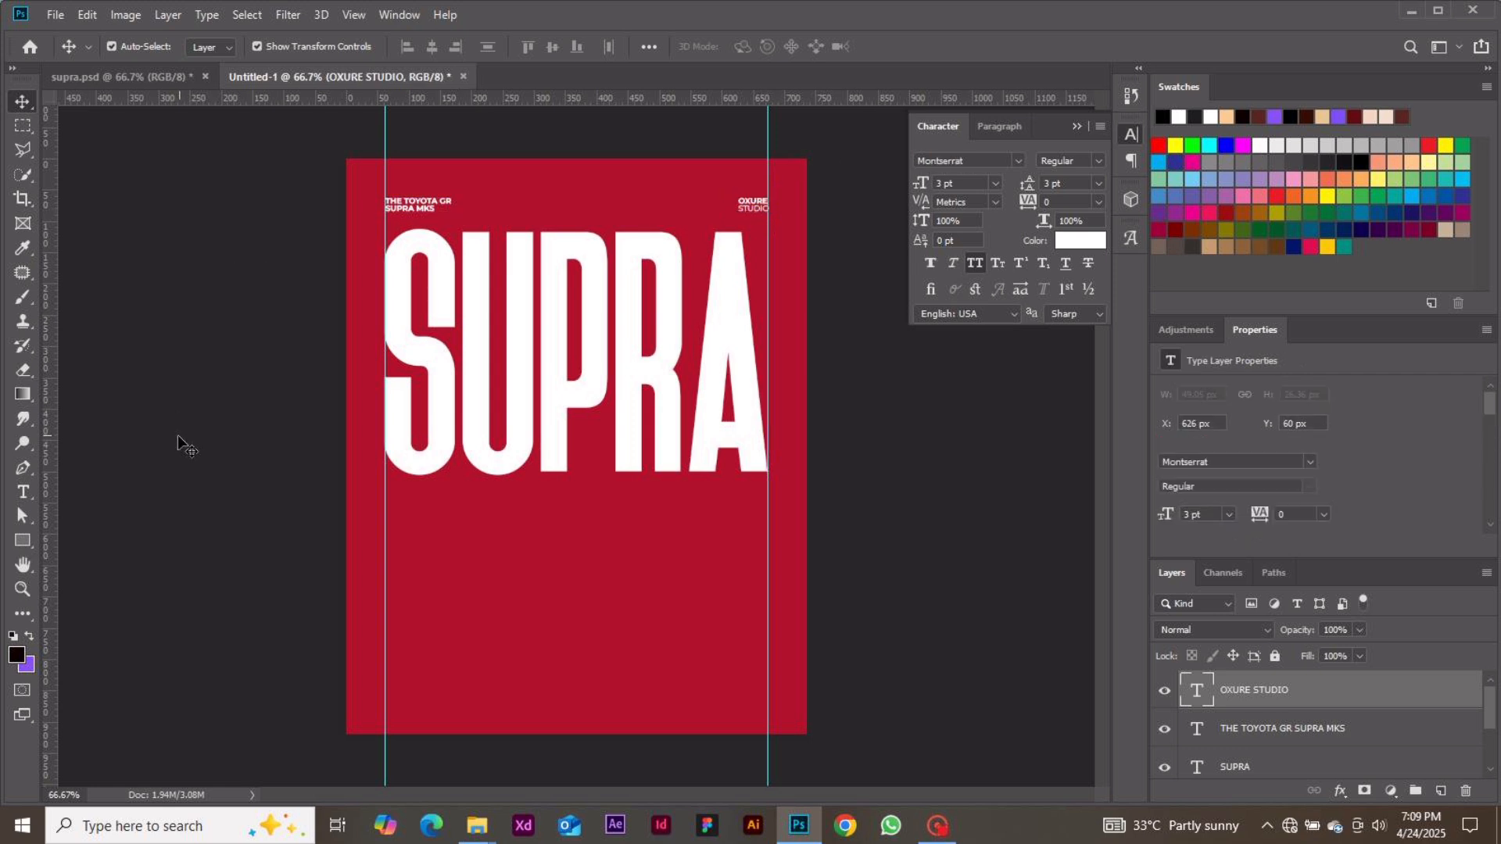
{"action": "left_click", "coordinate": [156, 469]}
- Draw an O-shaped ring custom shape of about 25 × 29 px above the headline, between R and A
{"action": "left_click", "coordinate": [17, 541]}
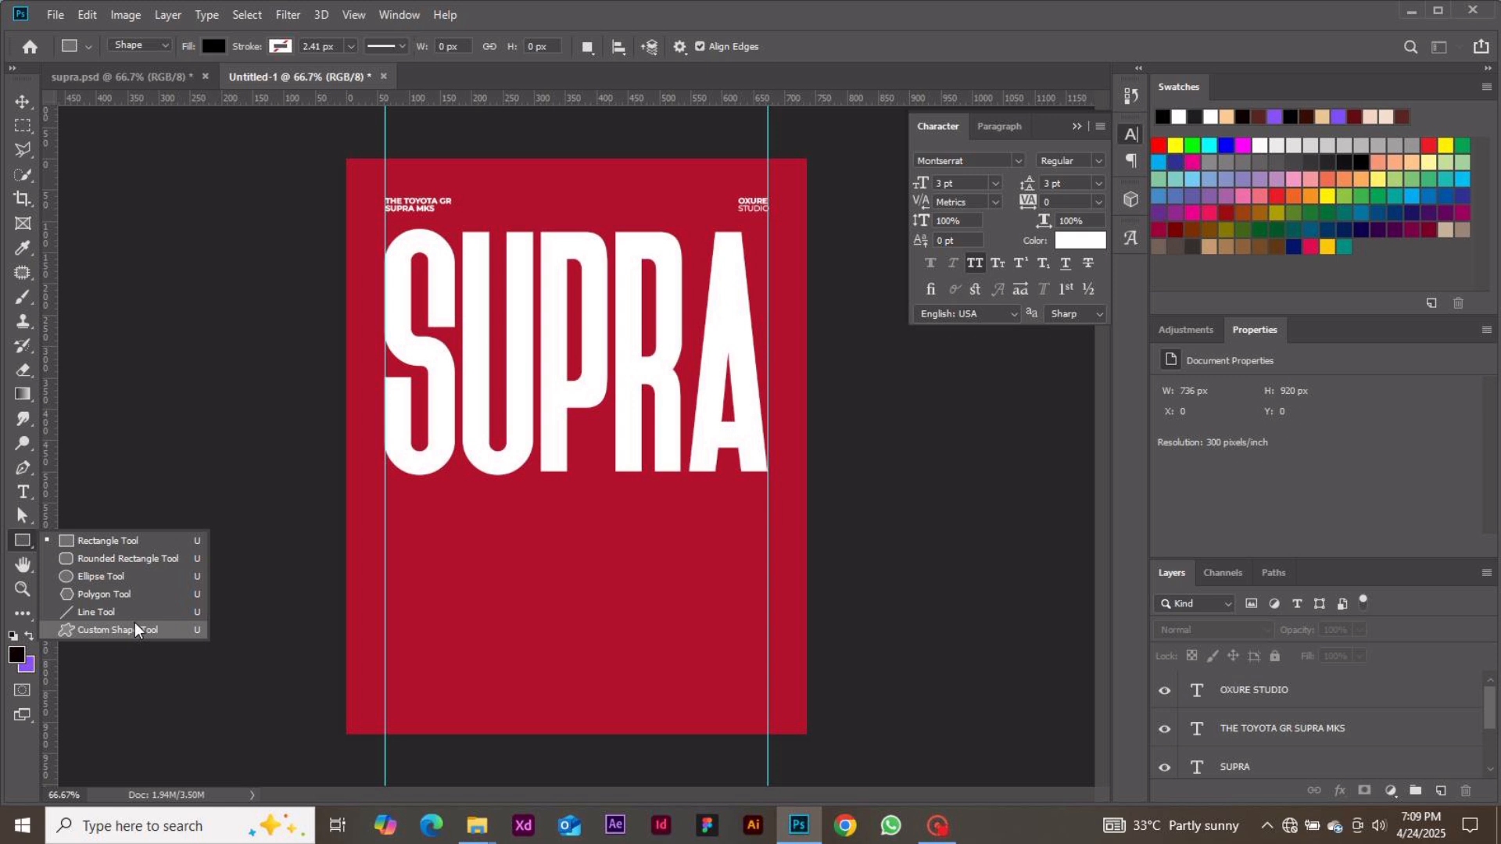
{"action": "left_click", "coordinate": [135, 629]}
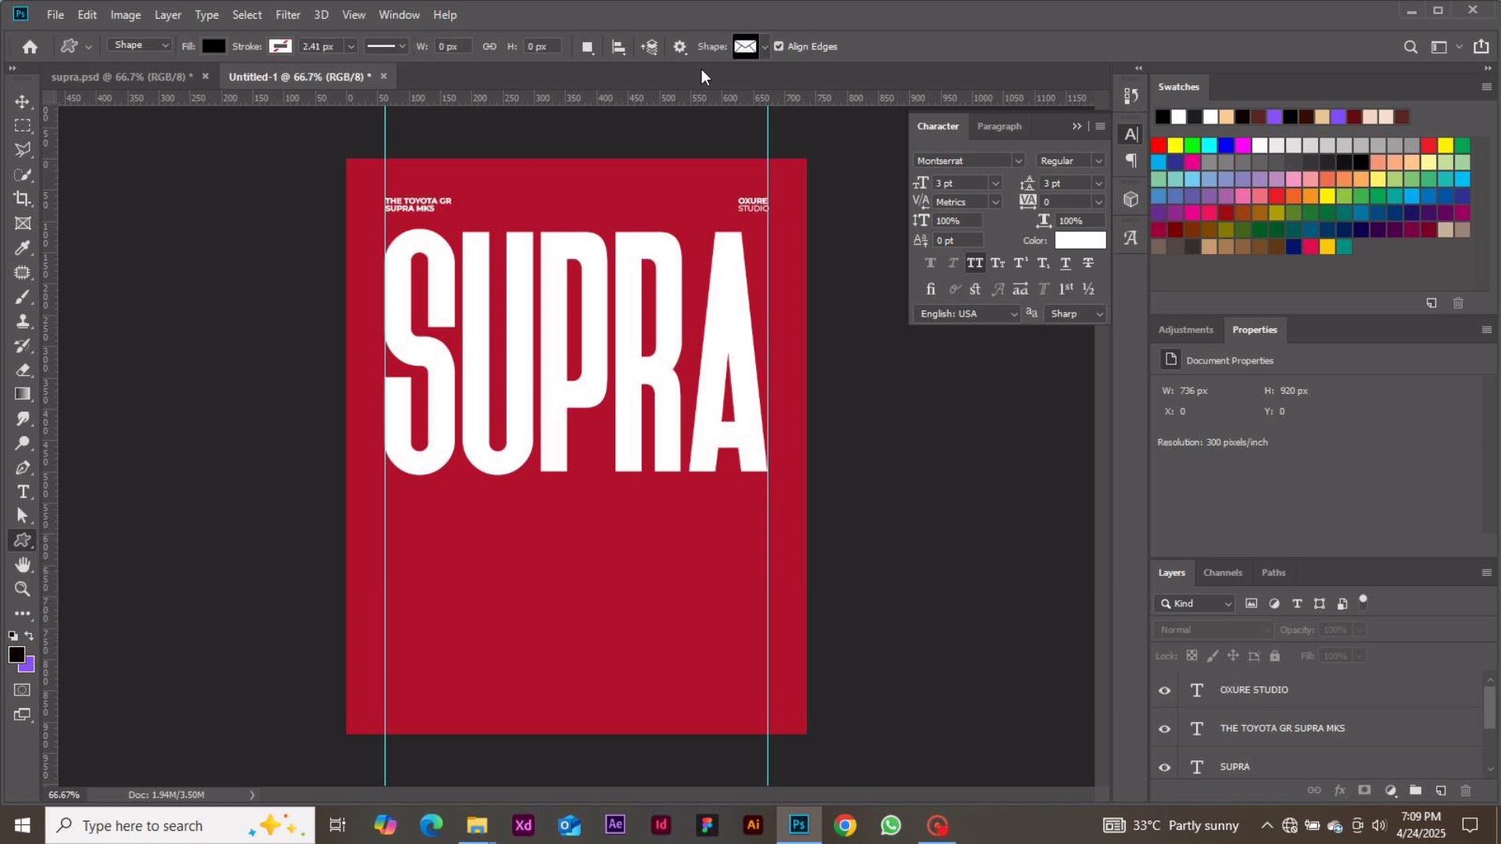
{"action": "left_click", "coordinate": [758, 45]}
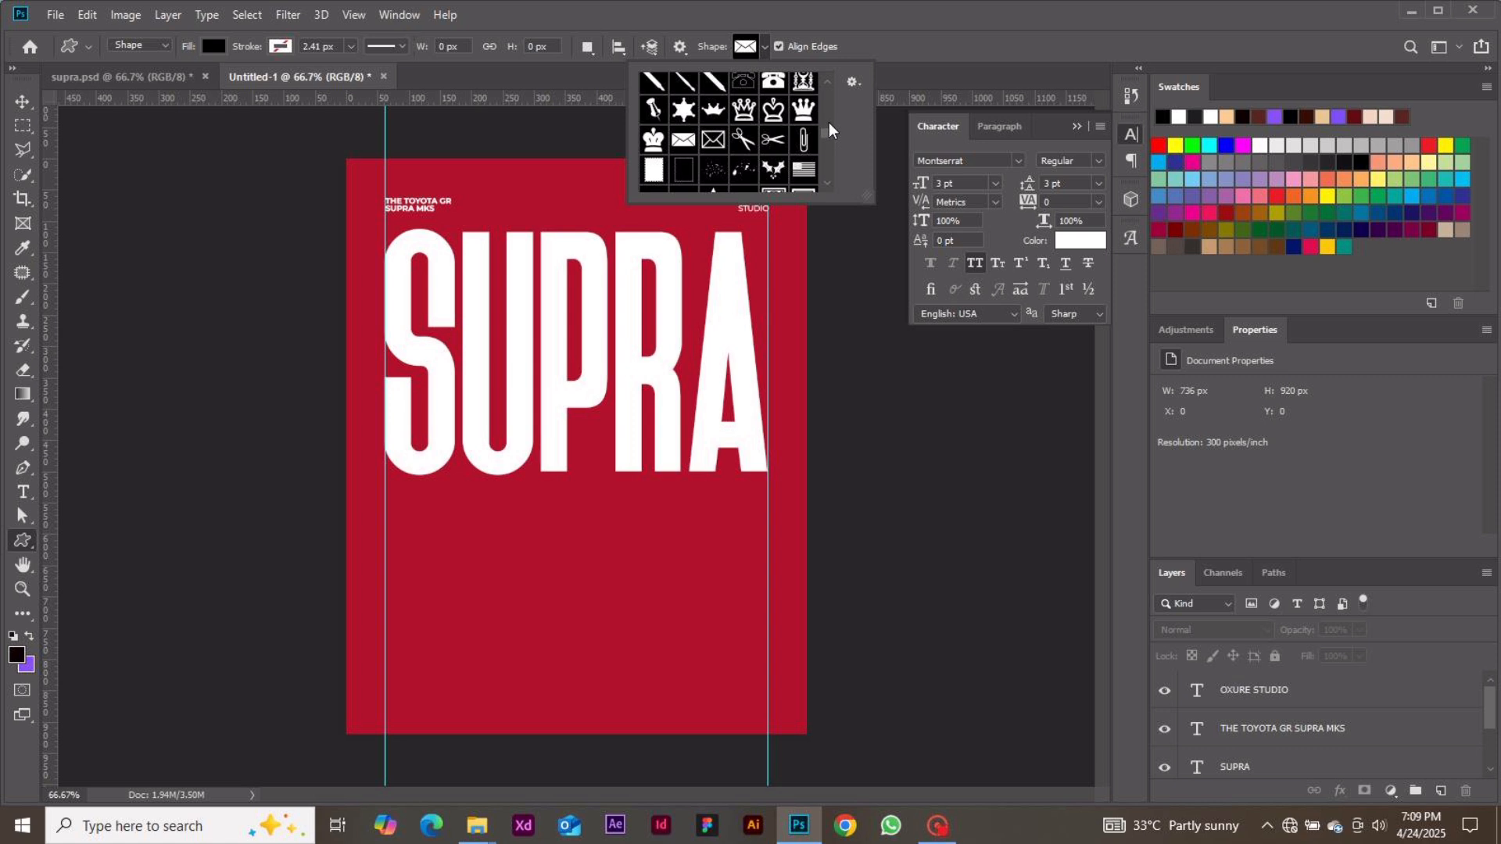
{"action": "scroll", "coordinate": [829, 127], "scroll_direction": "up", "scroll_amount": 2}
{"action": "scroll", "coordinate": [828, 122], "scroll_direction": "up", "scroll_amount": 2}
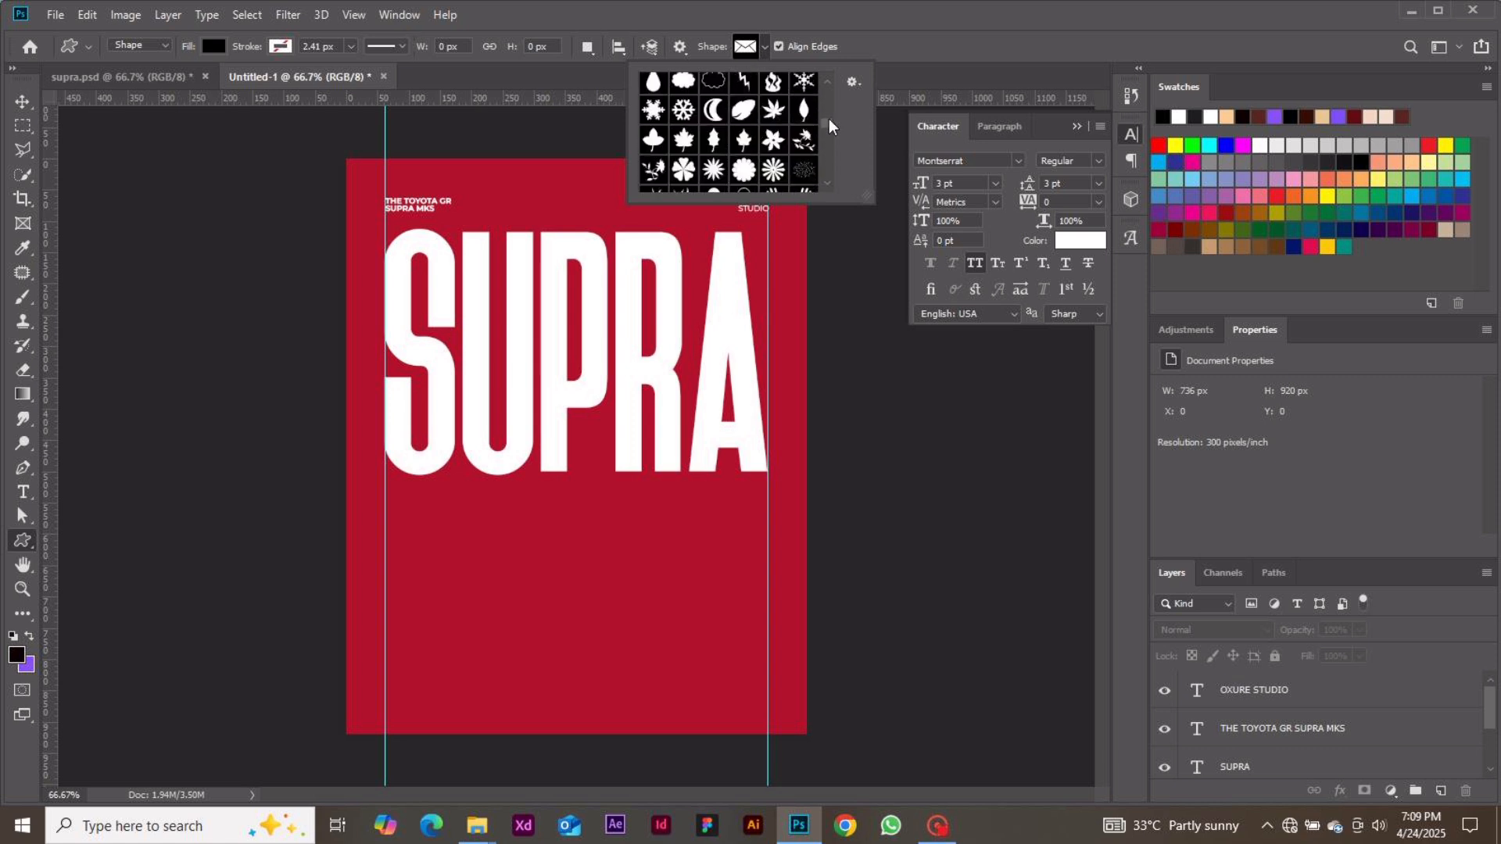
{"action": "left_click_drag", "start_coordinate": [829, 119], "coordinate": [829, 106]}
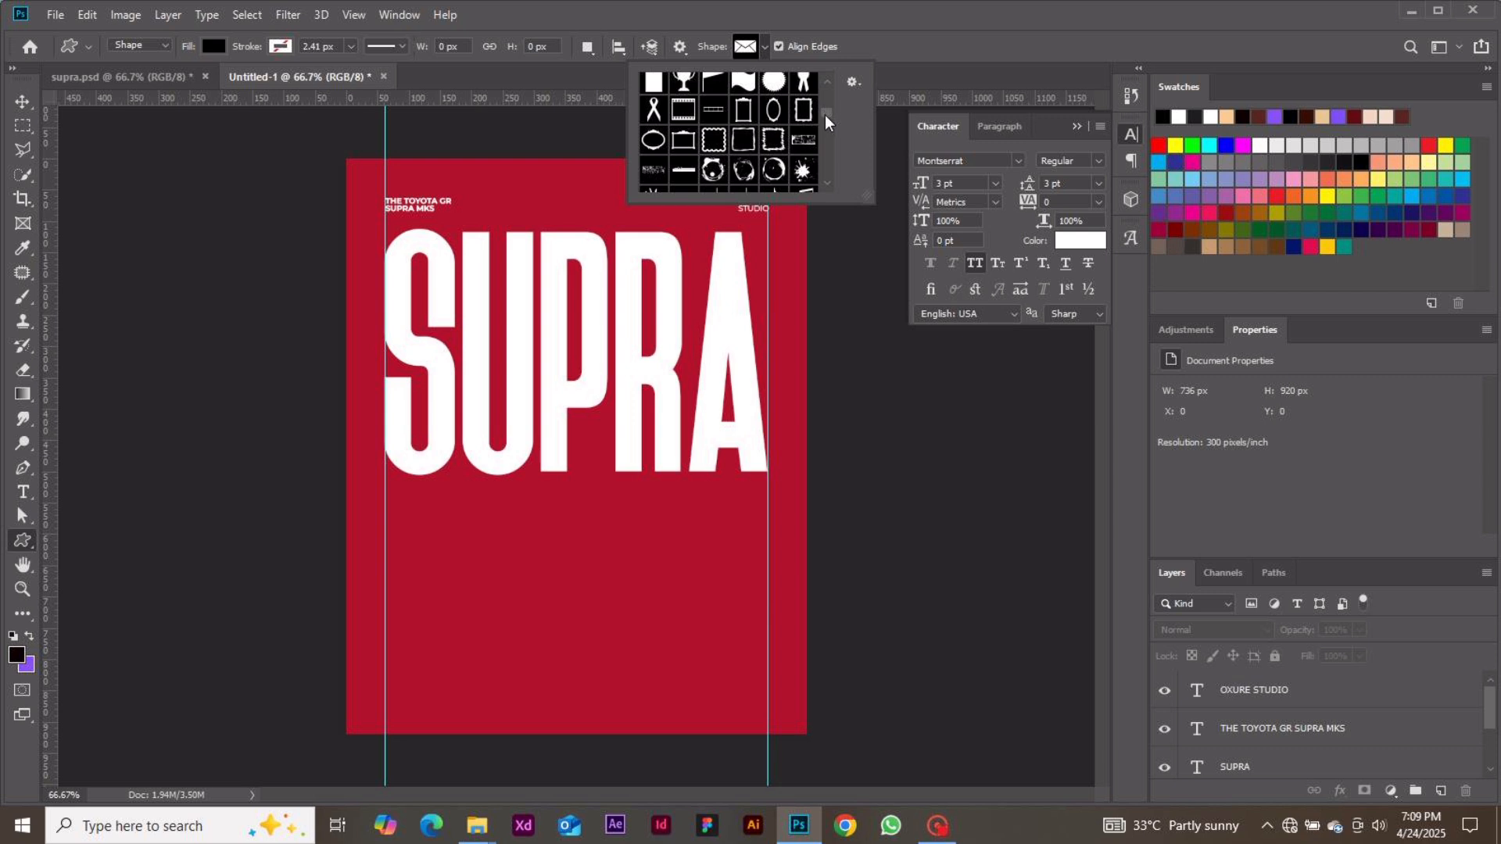
{"action": "scroll", "coordinate": [824, 116], "scroll_direction": "down", "scroll_amount": 2}
{"action": "left_click", "coordinate": [682, 153]}
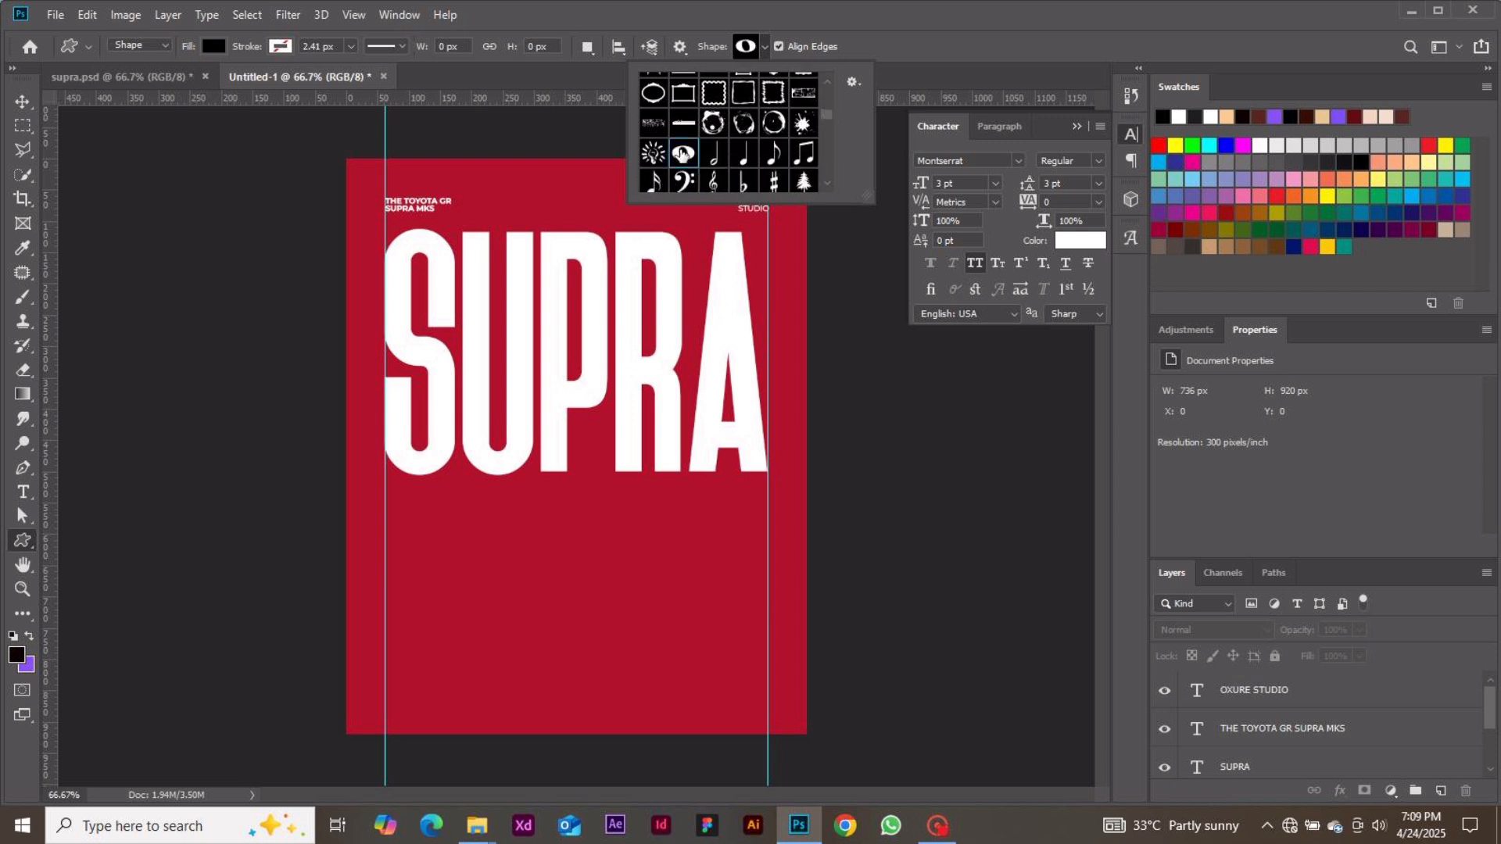
{"action": "left_click", "coordinate": [687, 212]}
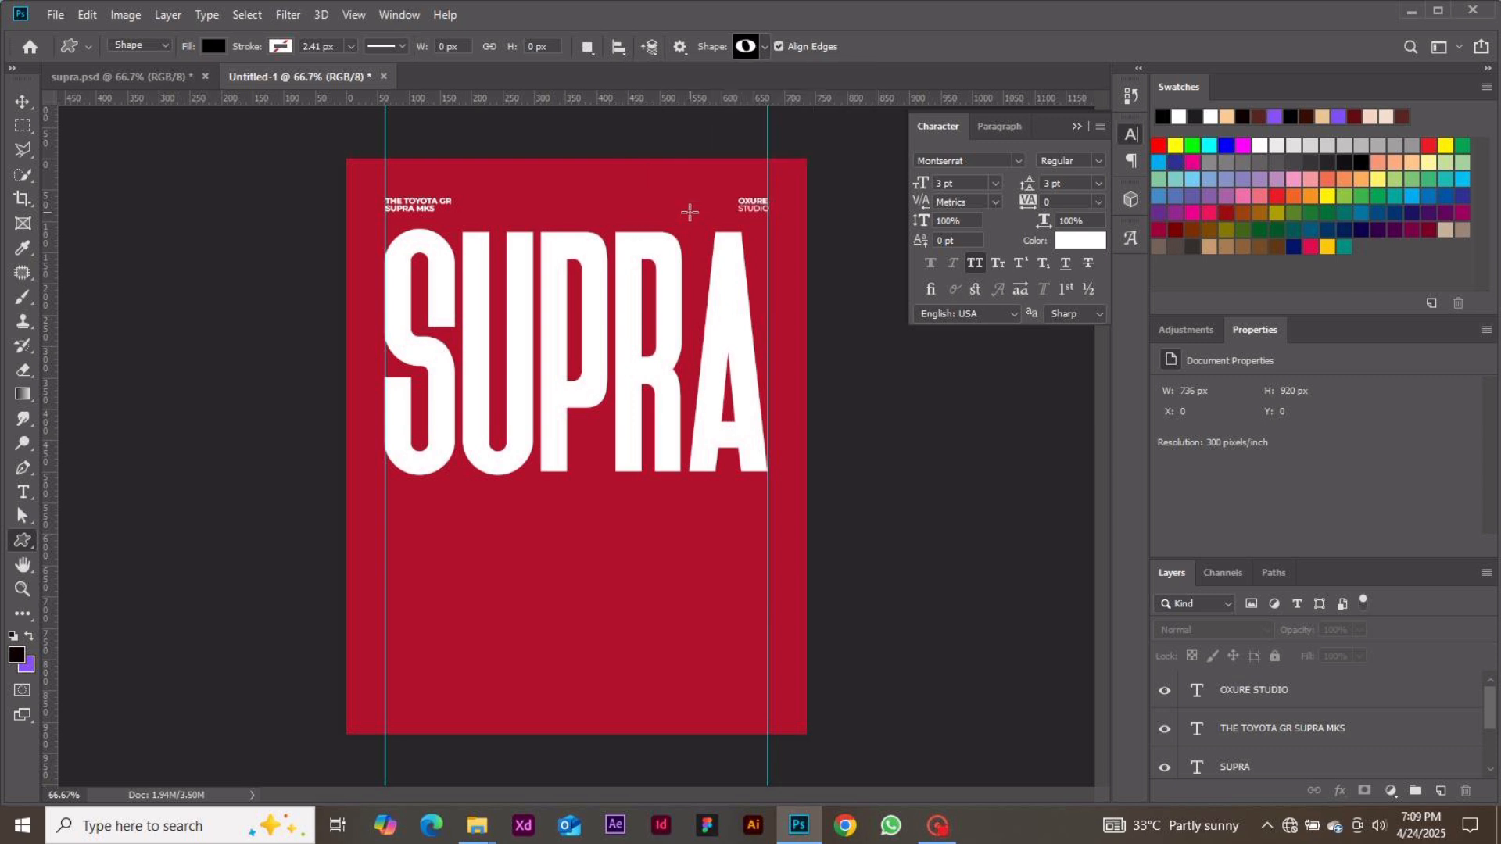
{"action": "left_click_drag", "start_coordinate": [690, 212], "coordinate": [702, 228]}
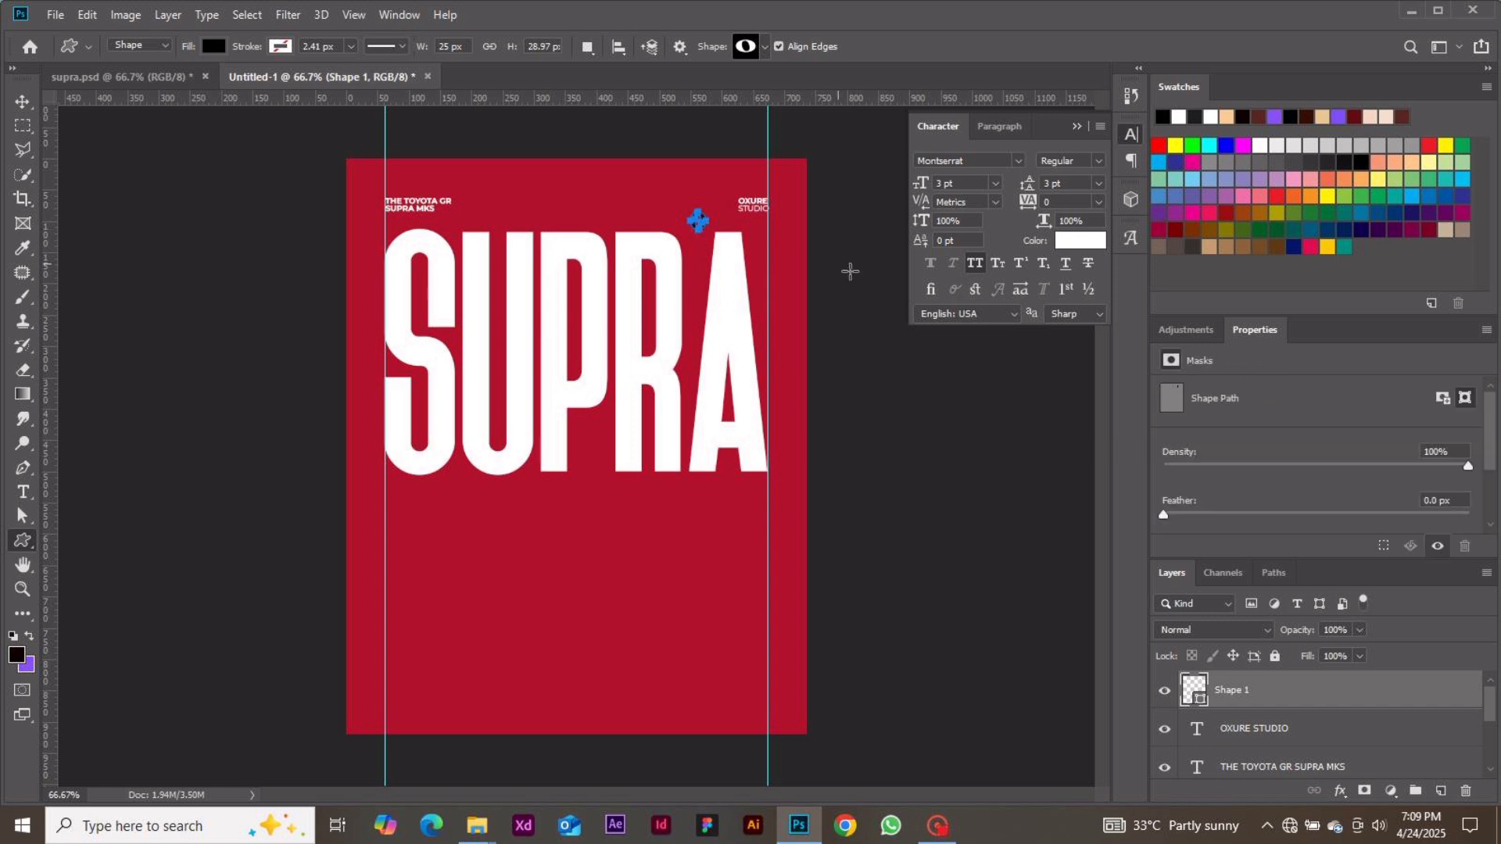
- Recolour the ring shape white and place it directly left of the OXURE STUDIO text as its logo
{"action": "left_click", "coordinate": [22, 102]}
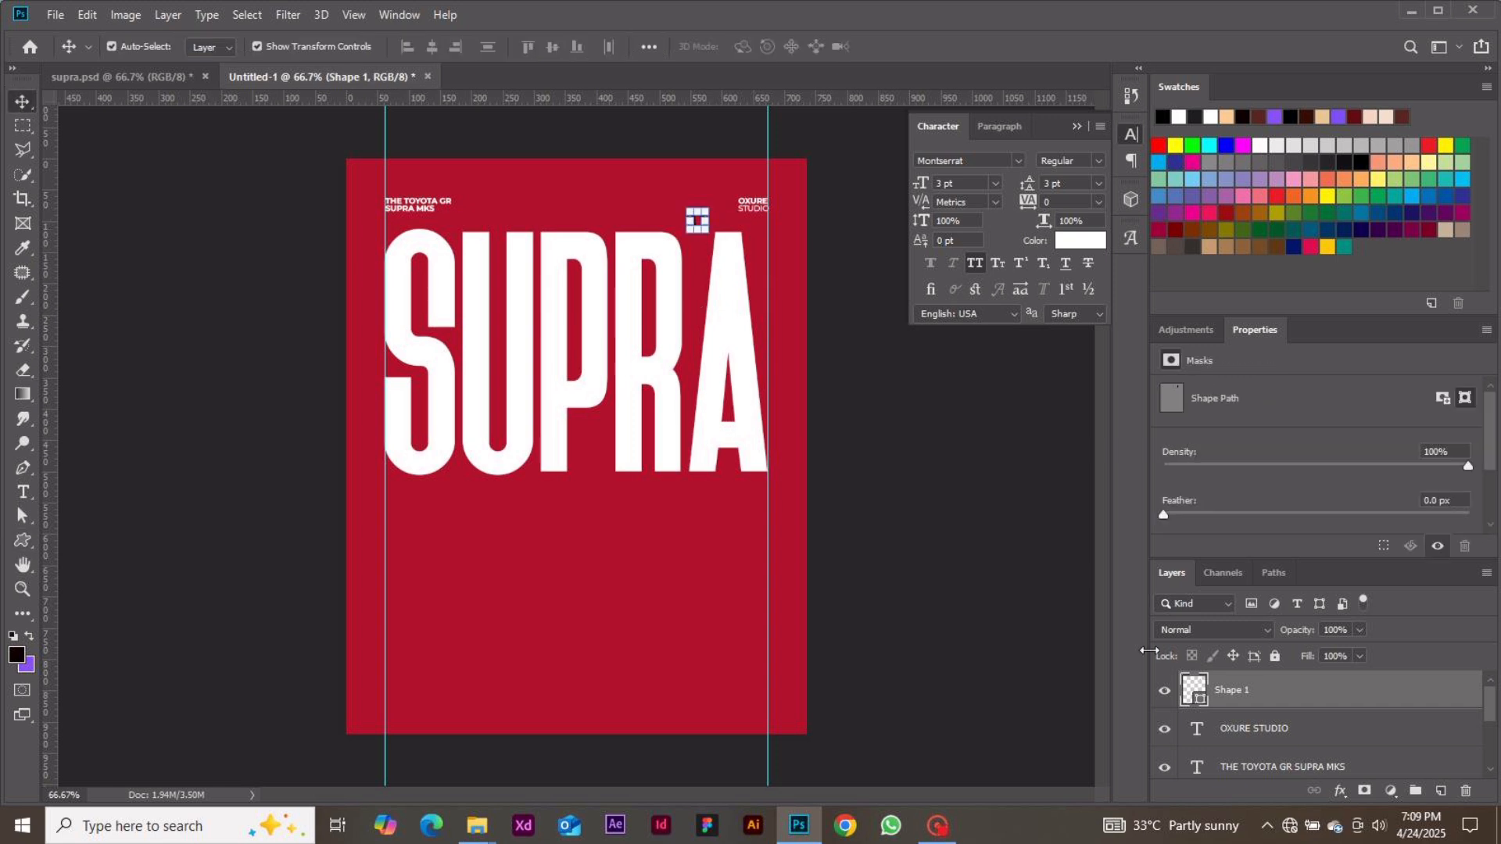
{"action": "double_click", "coordinate": [1195, 690]}
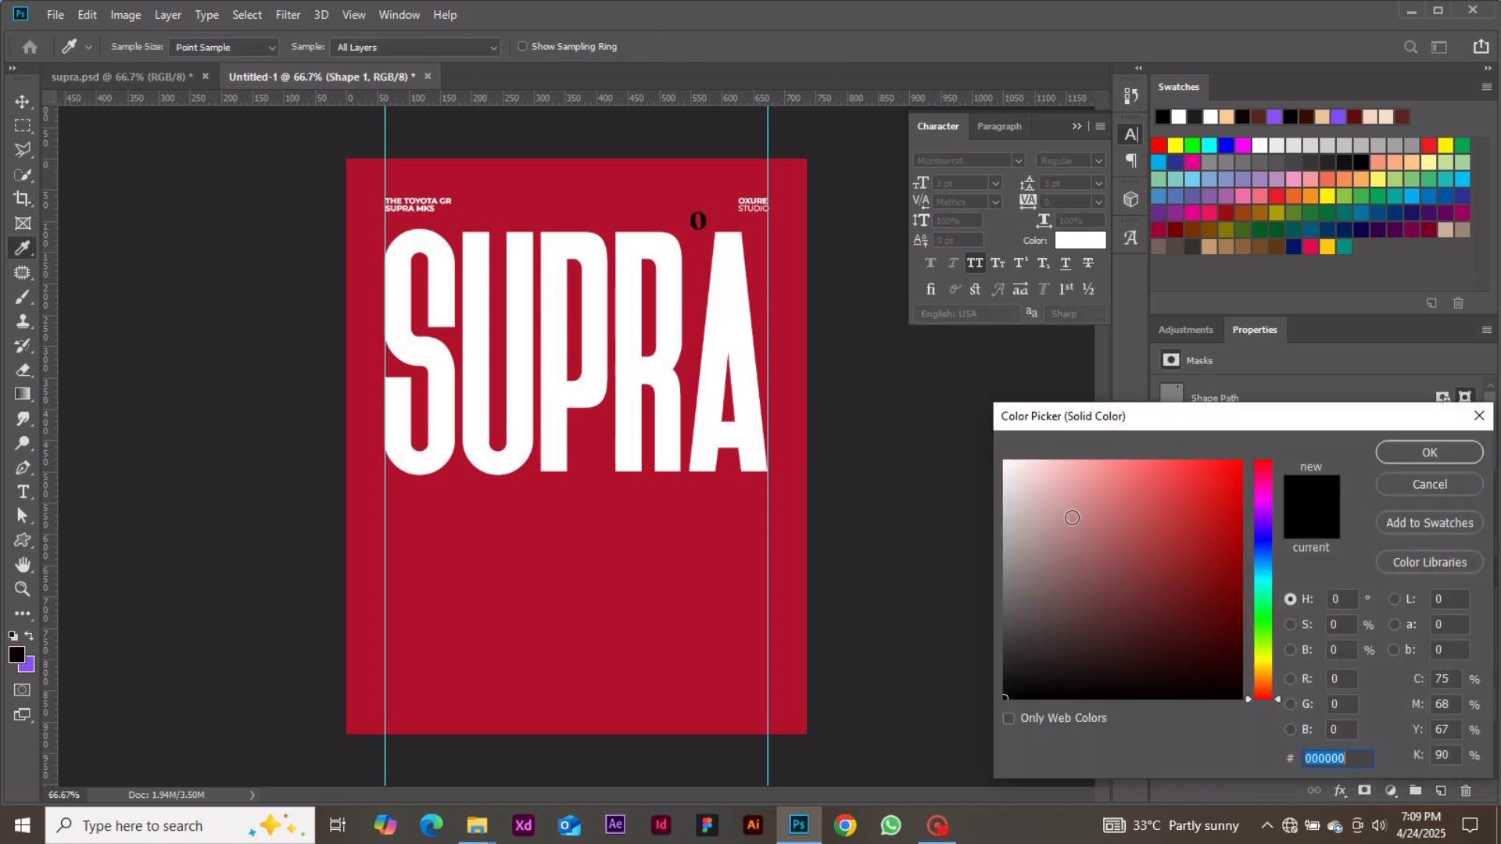
{"action": "left_click", "coordinate": [1419, 463]}
{"action": "left_click_drag", "start_coordinate": [707, 221], "coordinate": [736, 206]}
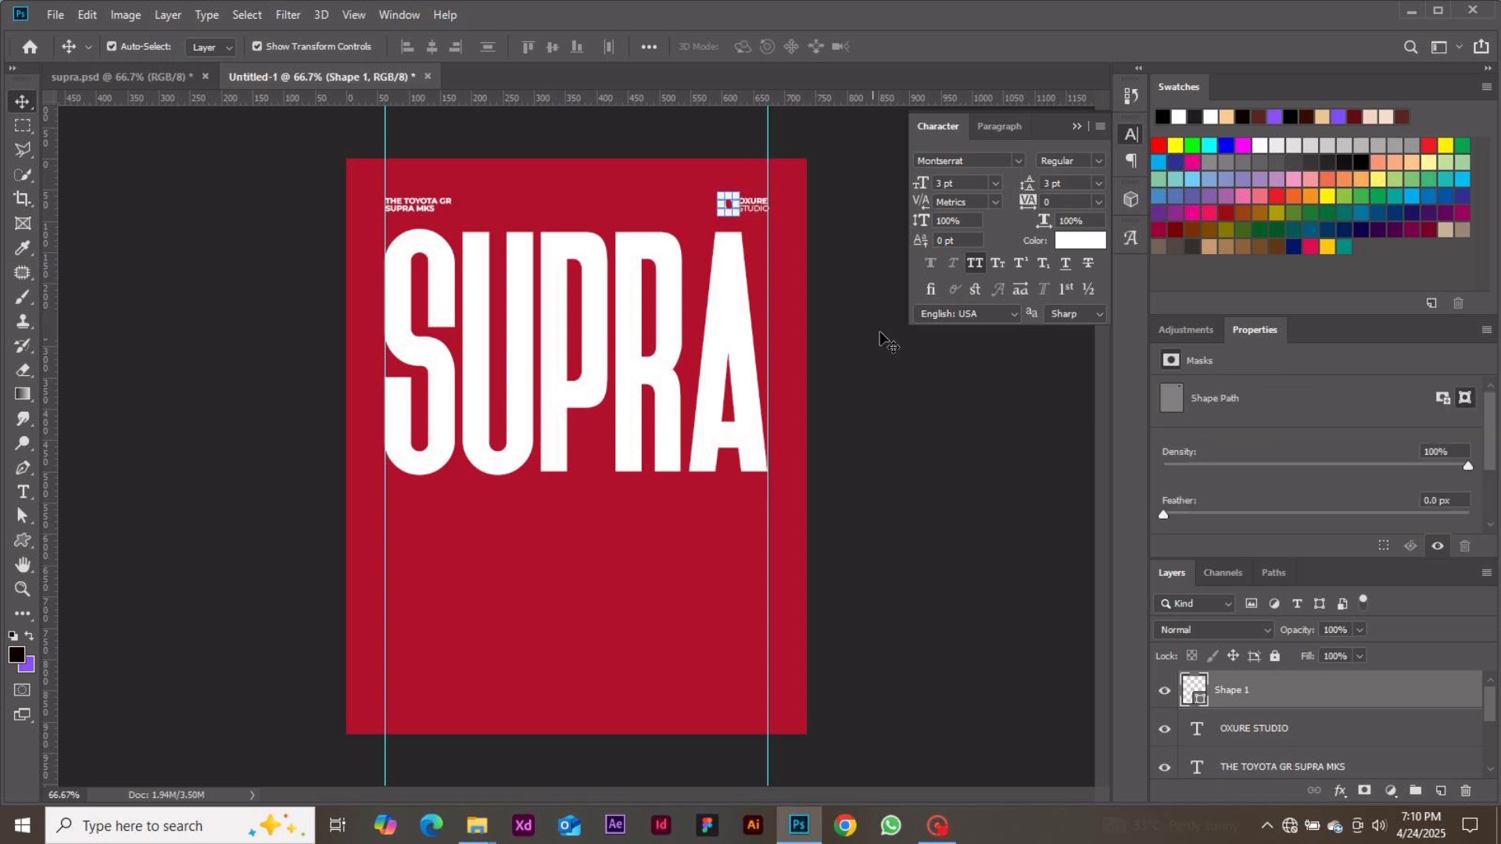
{"action": "left_click", "coordinate": [881, 335]}
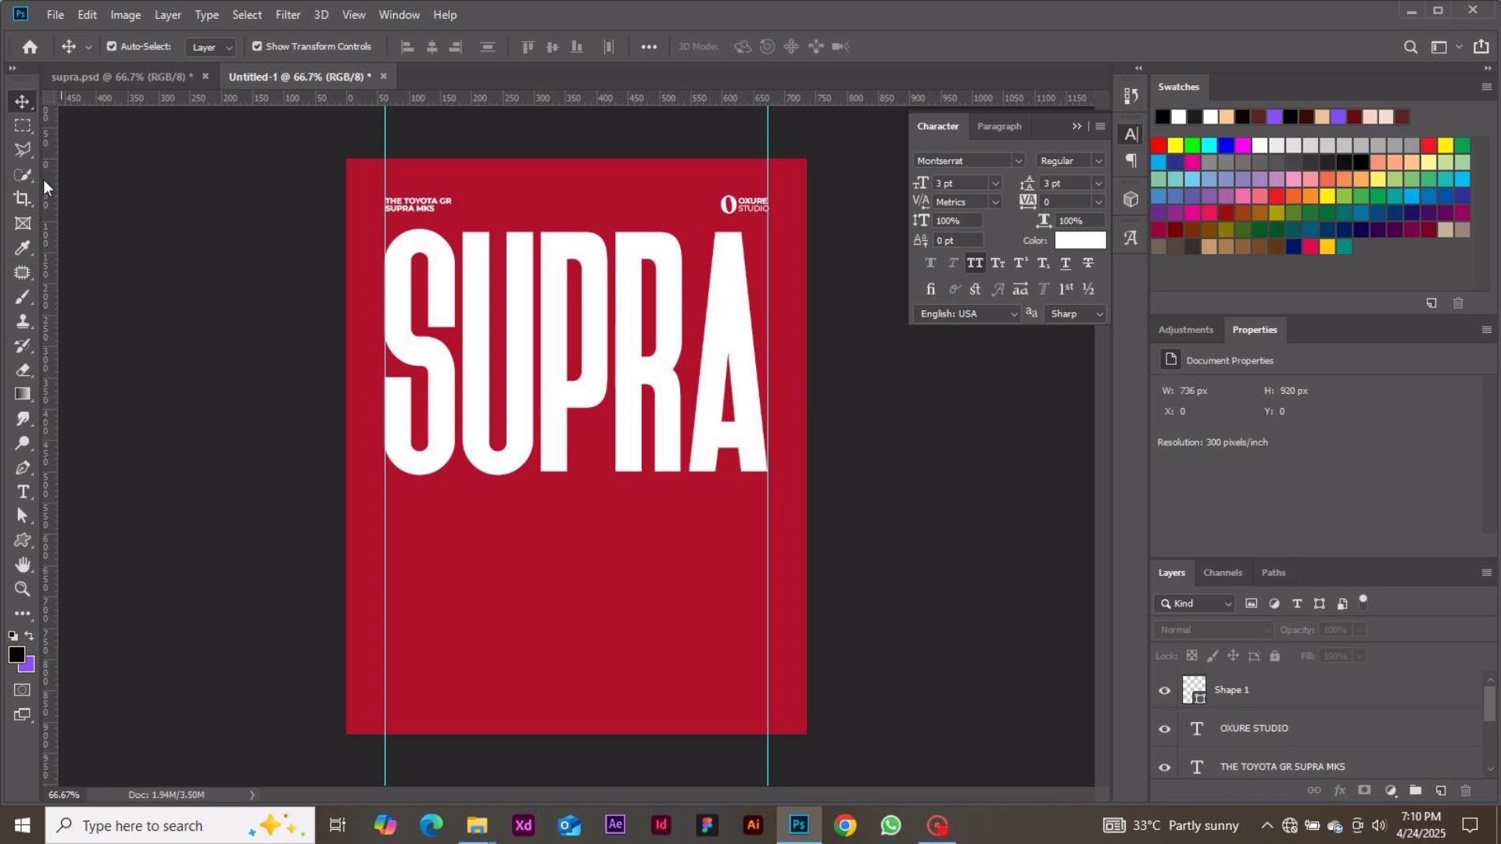
- Place the car image PngNest_Supra-0001018 from the Day 11_Supra design folder into the poster as an embedded object
{"action": "left_click", "coordinate": [57, 16]}
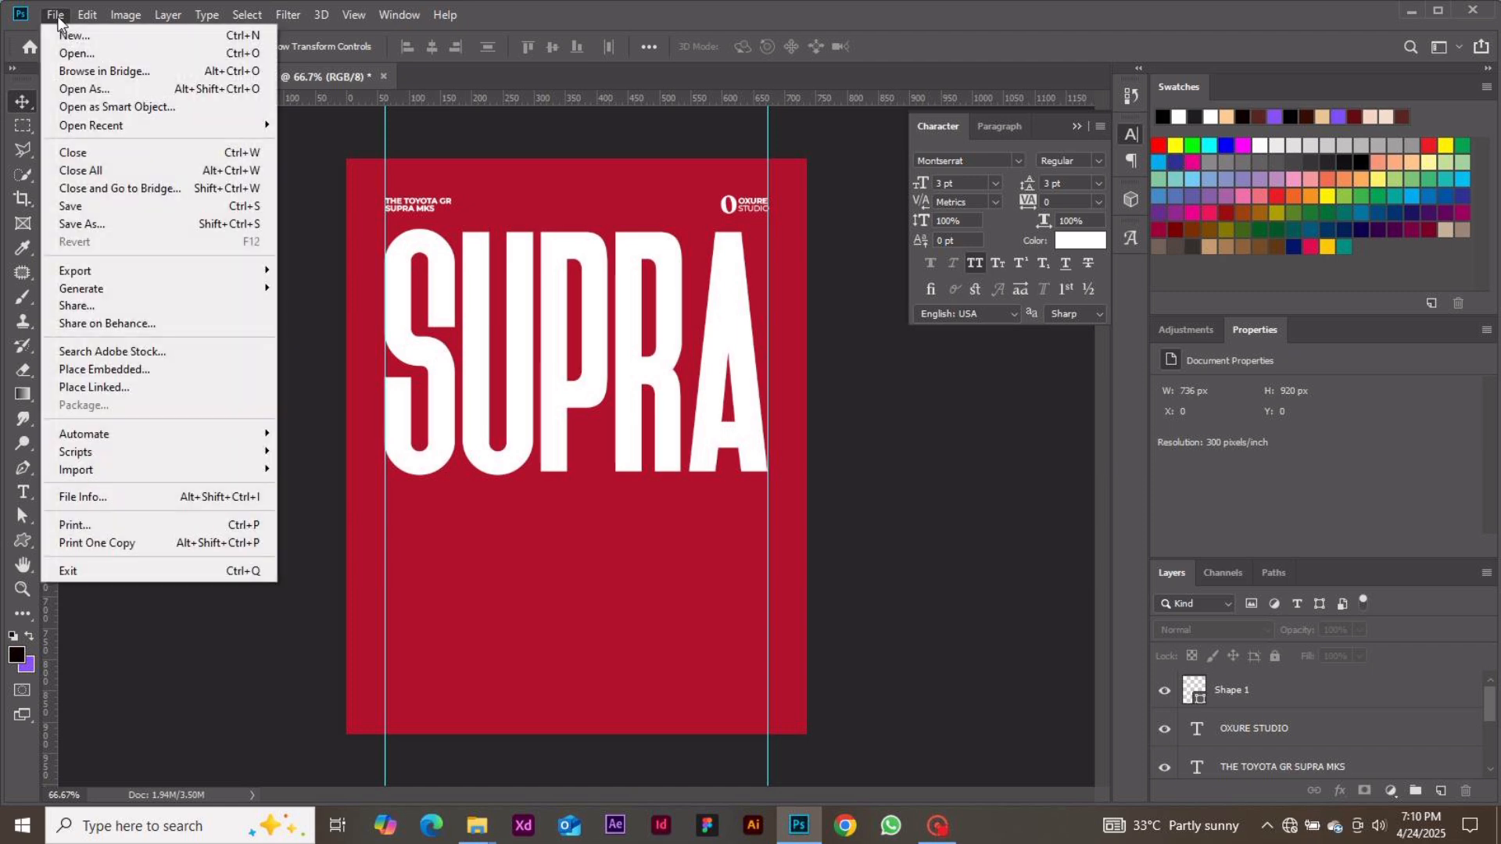
{"action": "left_click", "coordinate": [144, 370]}
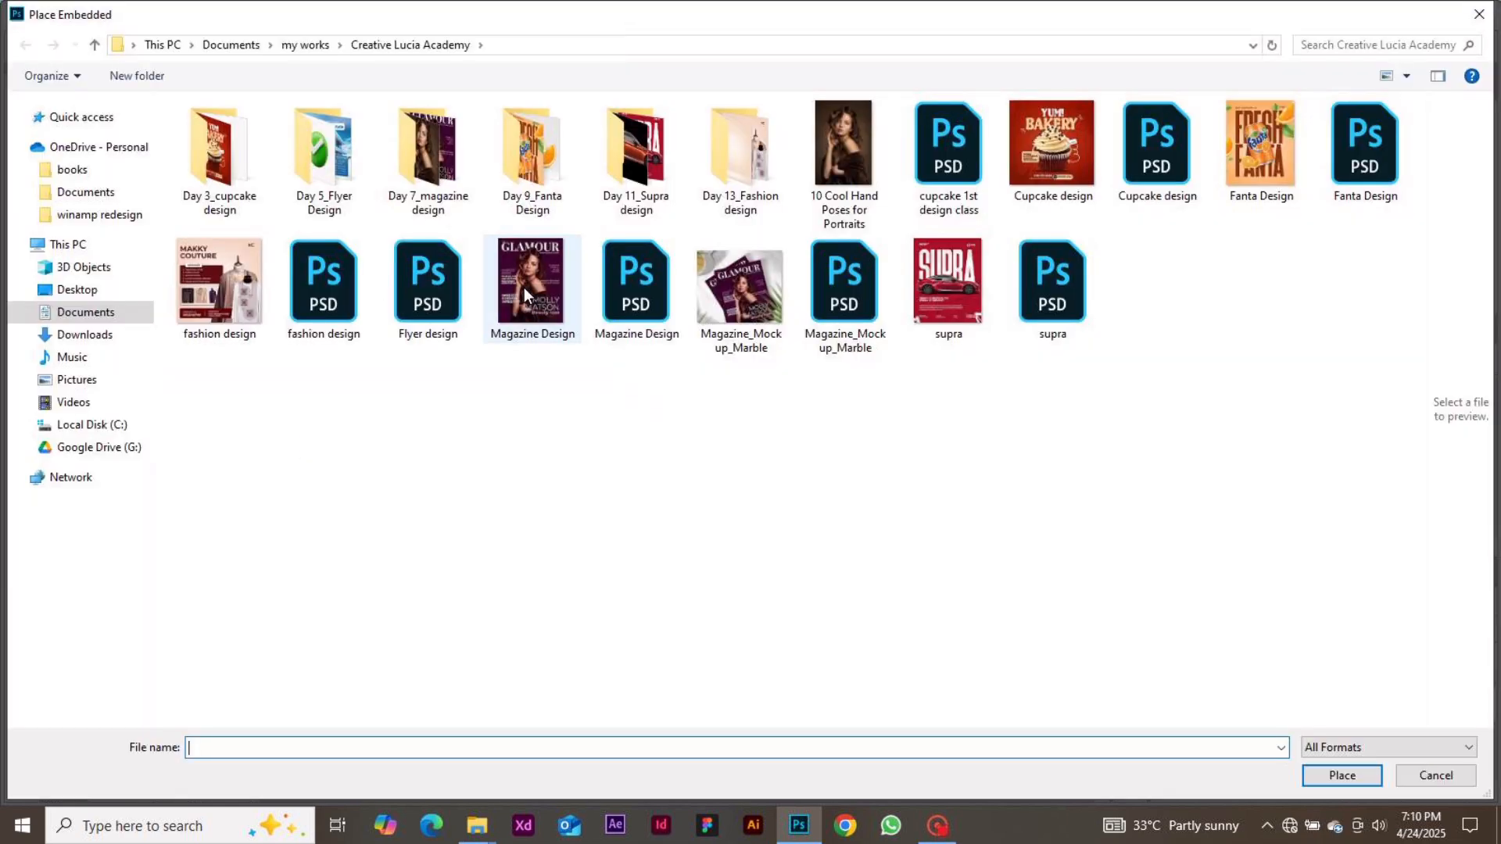
{"action": "double_click", "coordinate": [615, 194]}
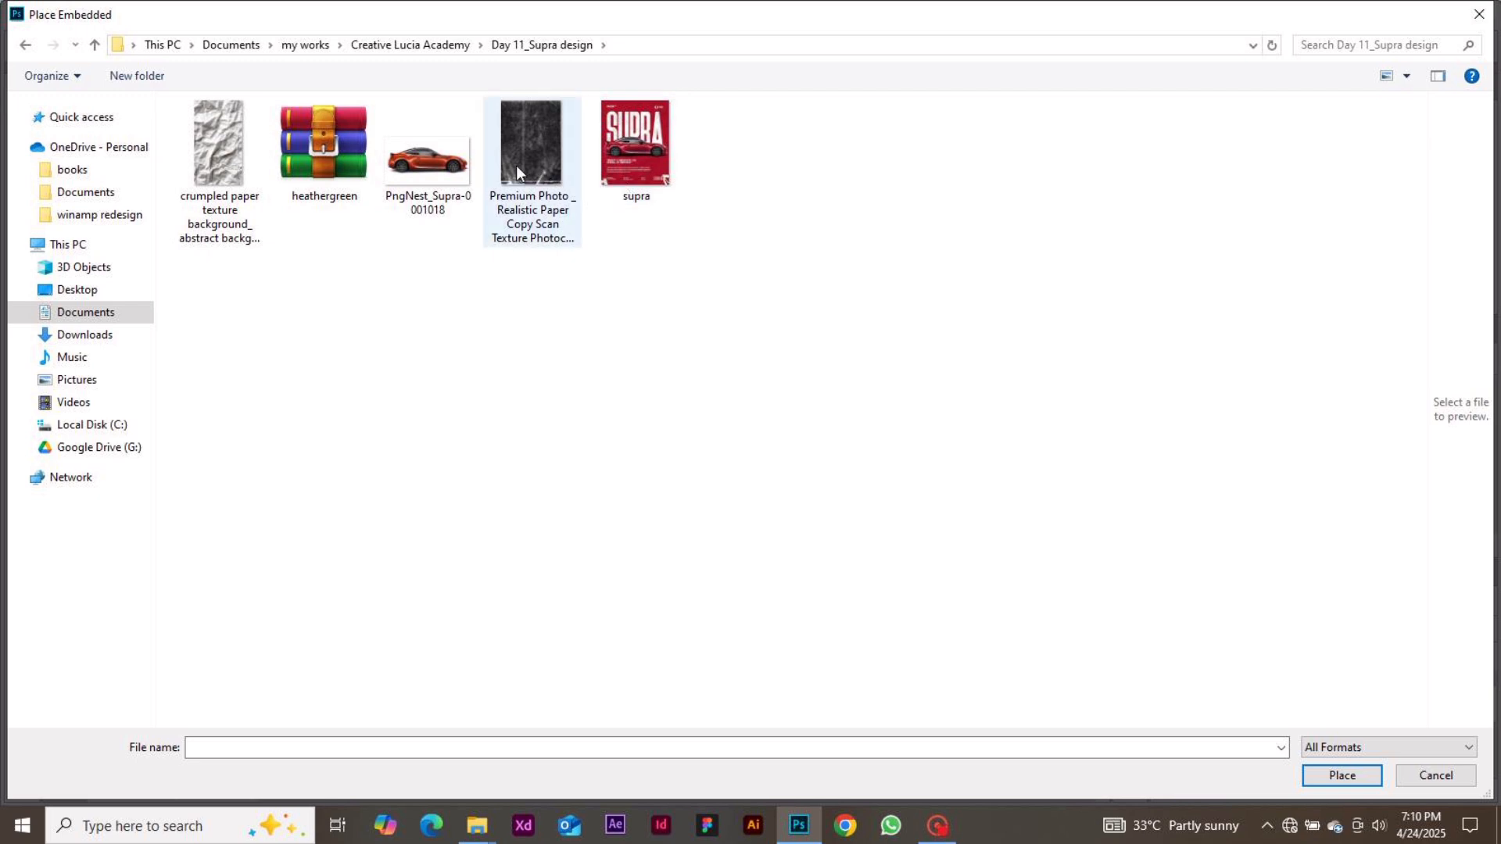
{"action": "double_click", "coordinate": [458, 174]}
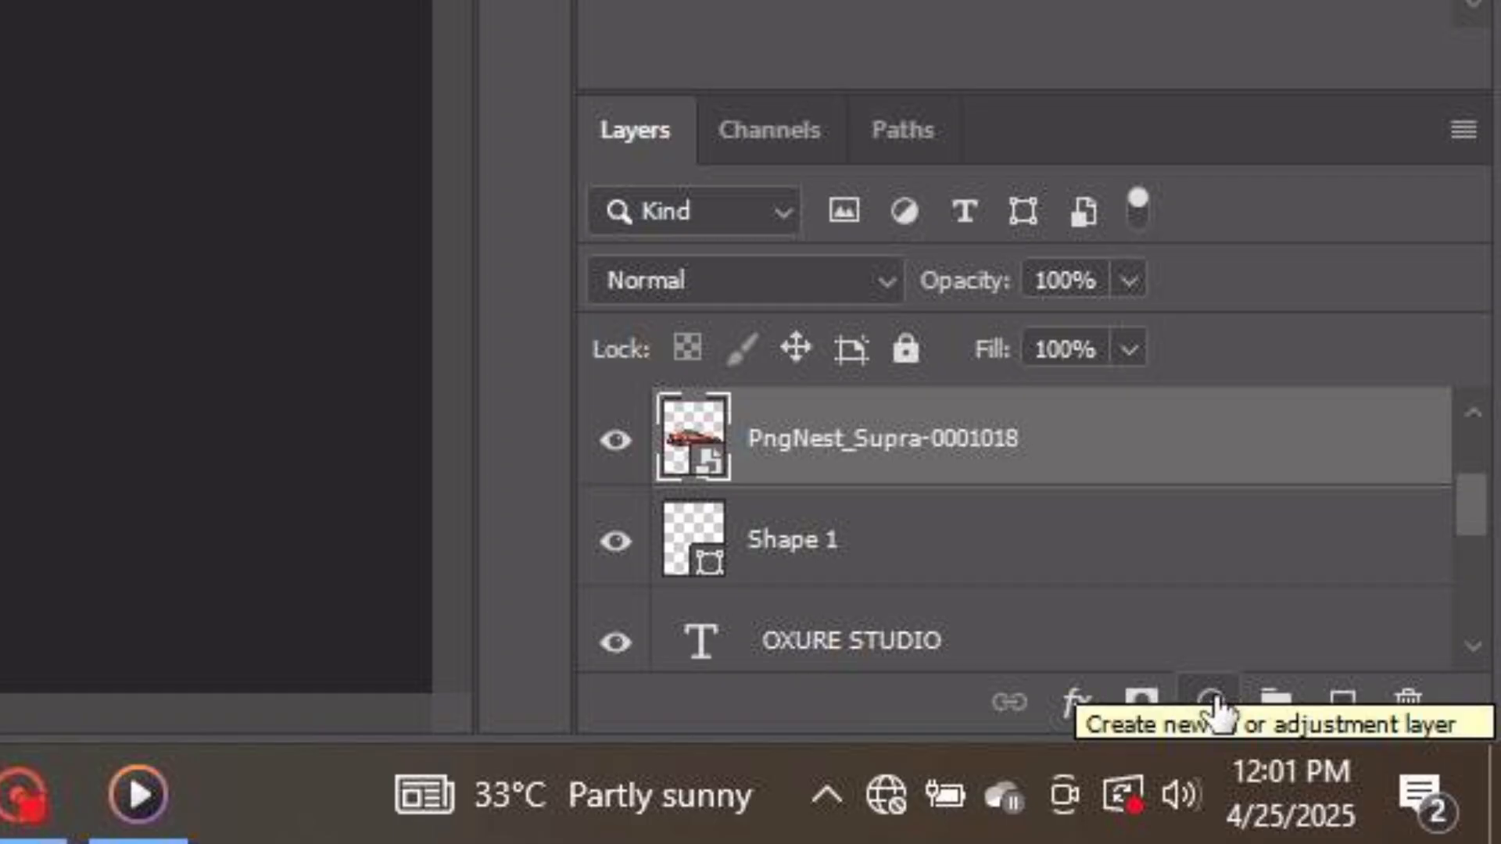
- Add a Hue/Saturation adjustment layer above the car and clip it to the car layer
{"action": "left_click", "coordinate": [1210, 702]}
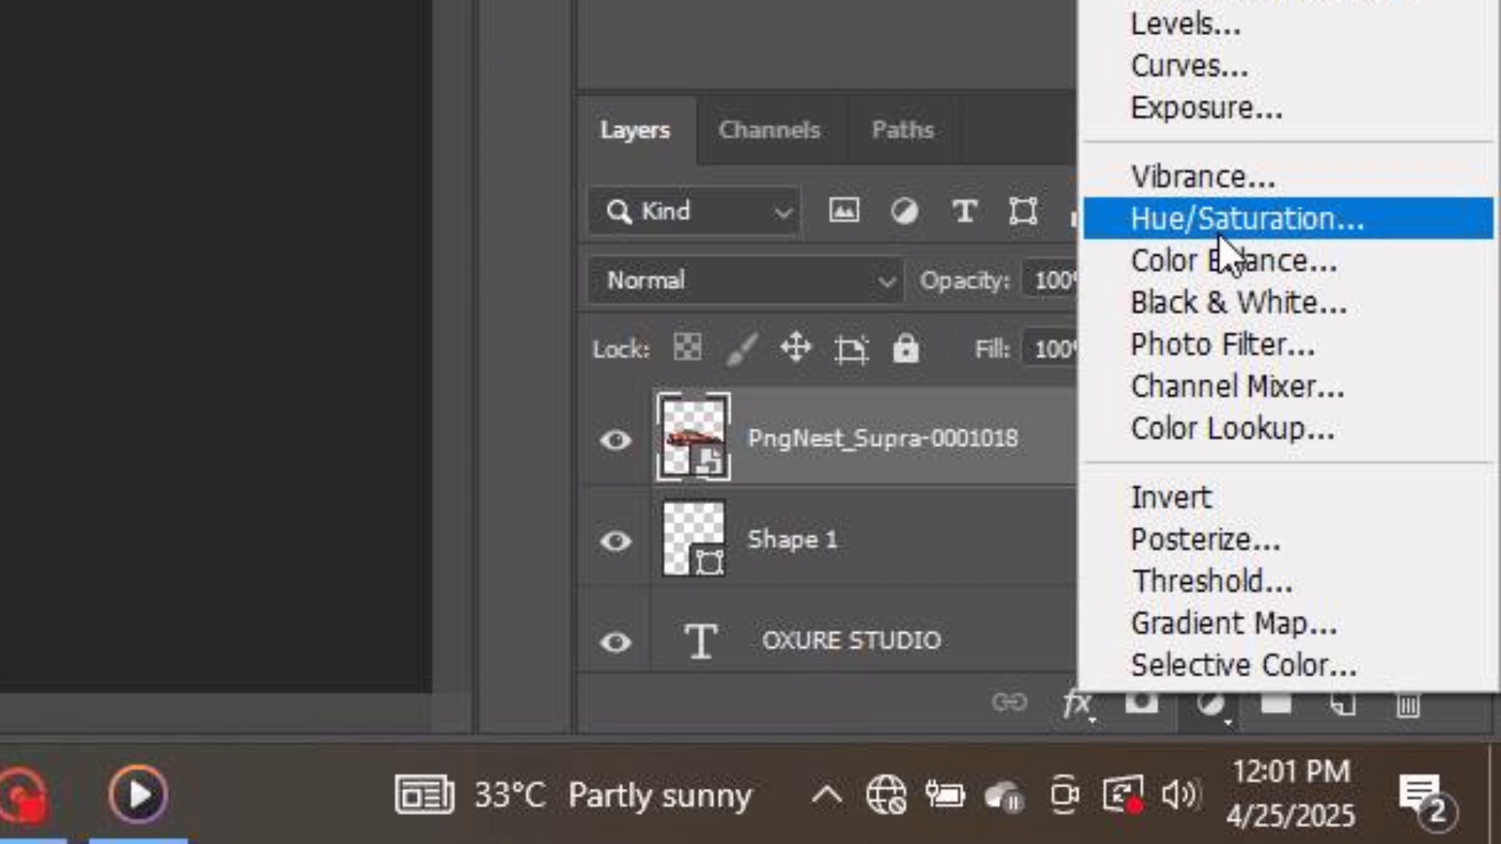
{"action": "left_click", "coordinate": [1218, 232]}
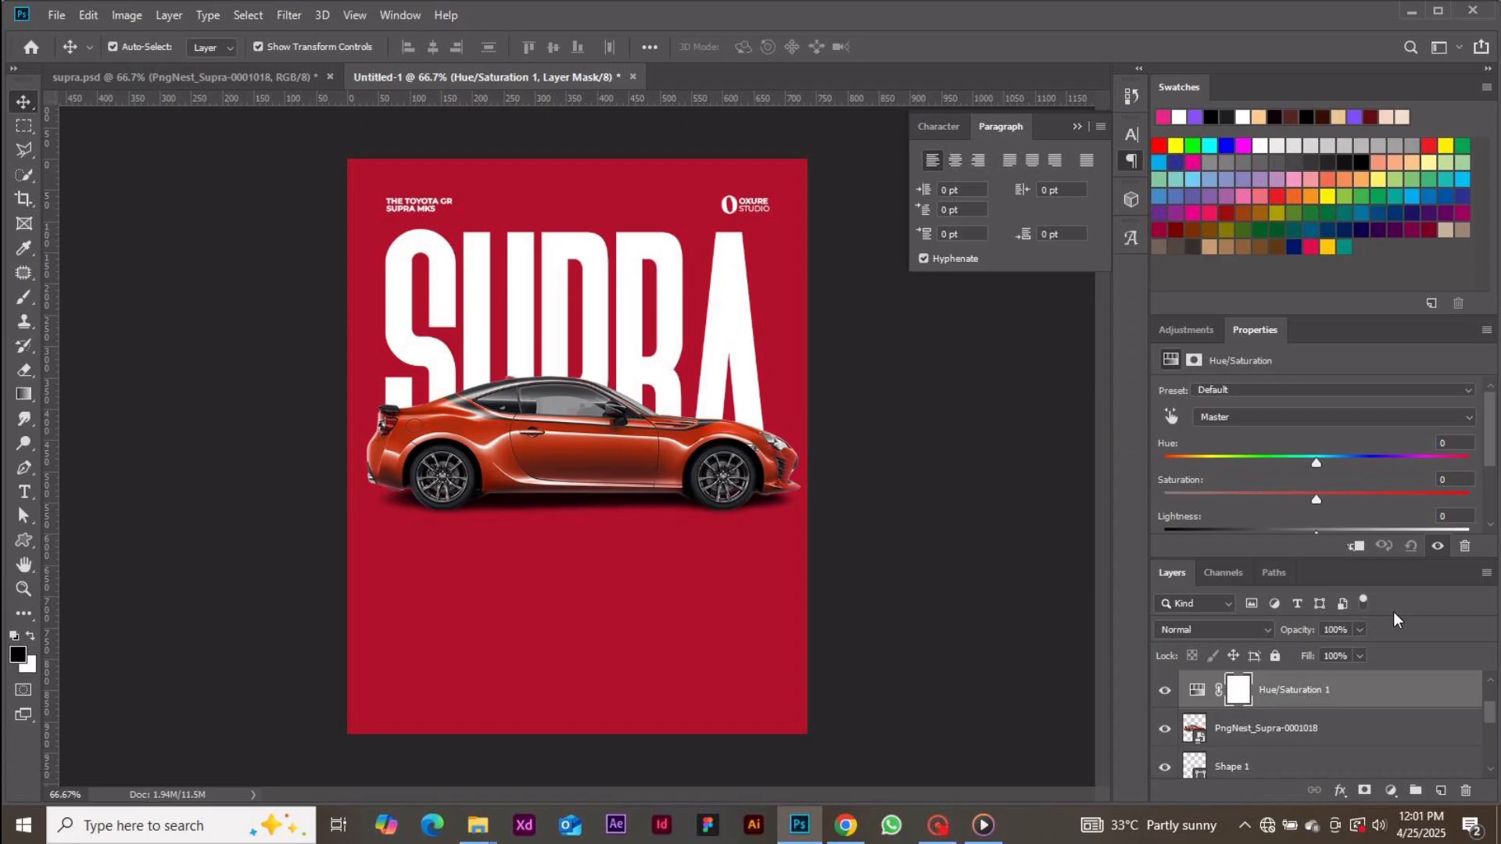
{"action": "left_click", "coordinate": [1356, 547]}
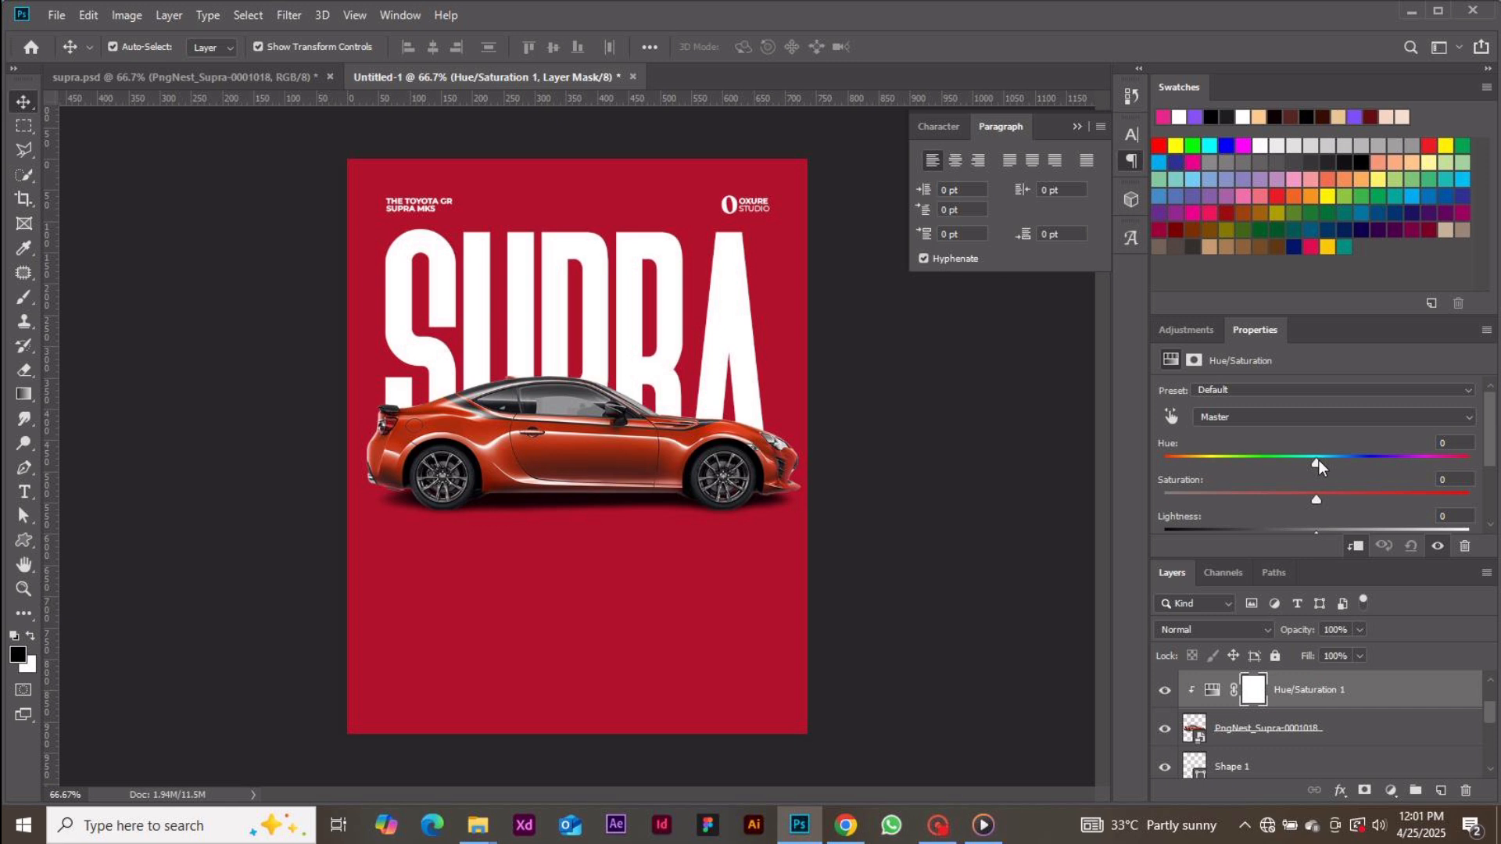
- Set the car adjustment's hue to -15, try a saturation of +10 and lower the saturation again
{"action": "mouse_move", "coordinate": [1318, 461]}
{"action": "left_mouse_down"}
{"action": "mouse_move", "coordinate": [1123, 458]}
{"action": "mouse_move", "coordinate": [1209, 441]}
{"action": "mouse_move", "coordinate": [1265, 455]}
{"action": "mouse_move", "coordinate": [1444, 445]}
{"action": "mouse_move", "coordinate": [1293, 457]}
{"action": "left_mouse_up"}
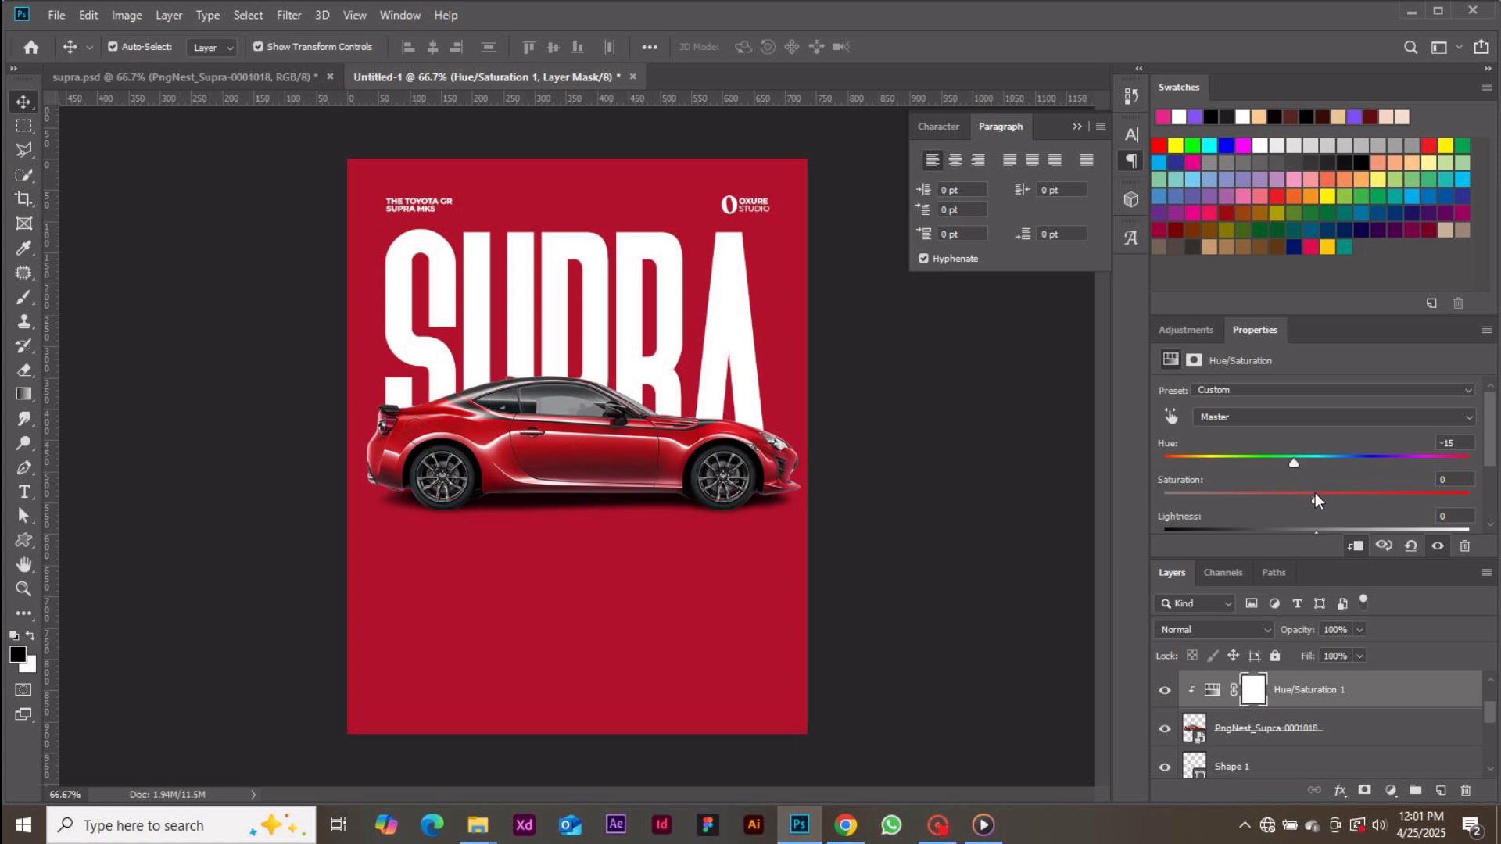
{"action": "mouse_move", "coordinate": [1315, 500]}
{"action": "left_mouse_down"}
{"action": "mouse_move", "coordinate": [1332, 497]}
{"action": "mouse_move", "coordinate": [1289, 495]}
{"action": "mouse_move", "coordinate": [1380, 487]}
{"action": "mouse_move", "coordinate": [1326, 494]}
{"action": "left_mouse_up"}
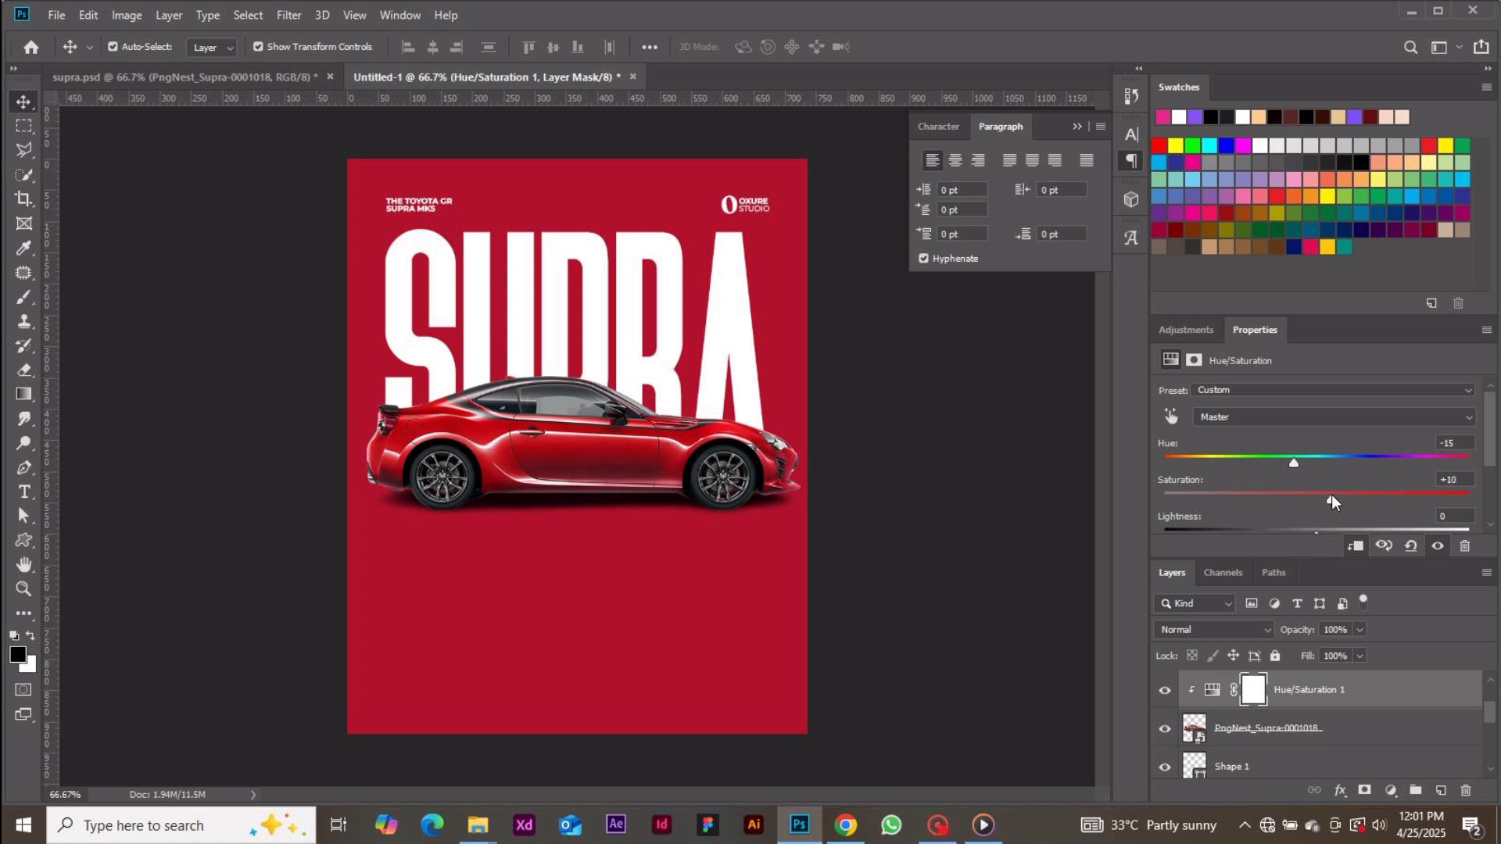
{"action": "left_click_drag", "start_coordinate": [1330, 500], "coordinate": [1316, 495]}
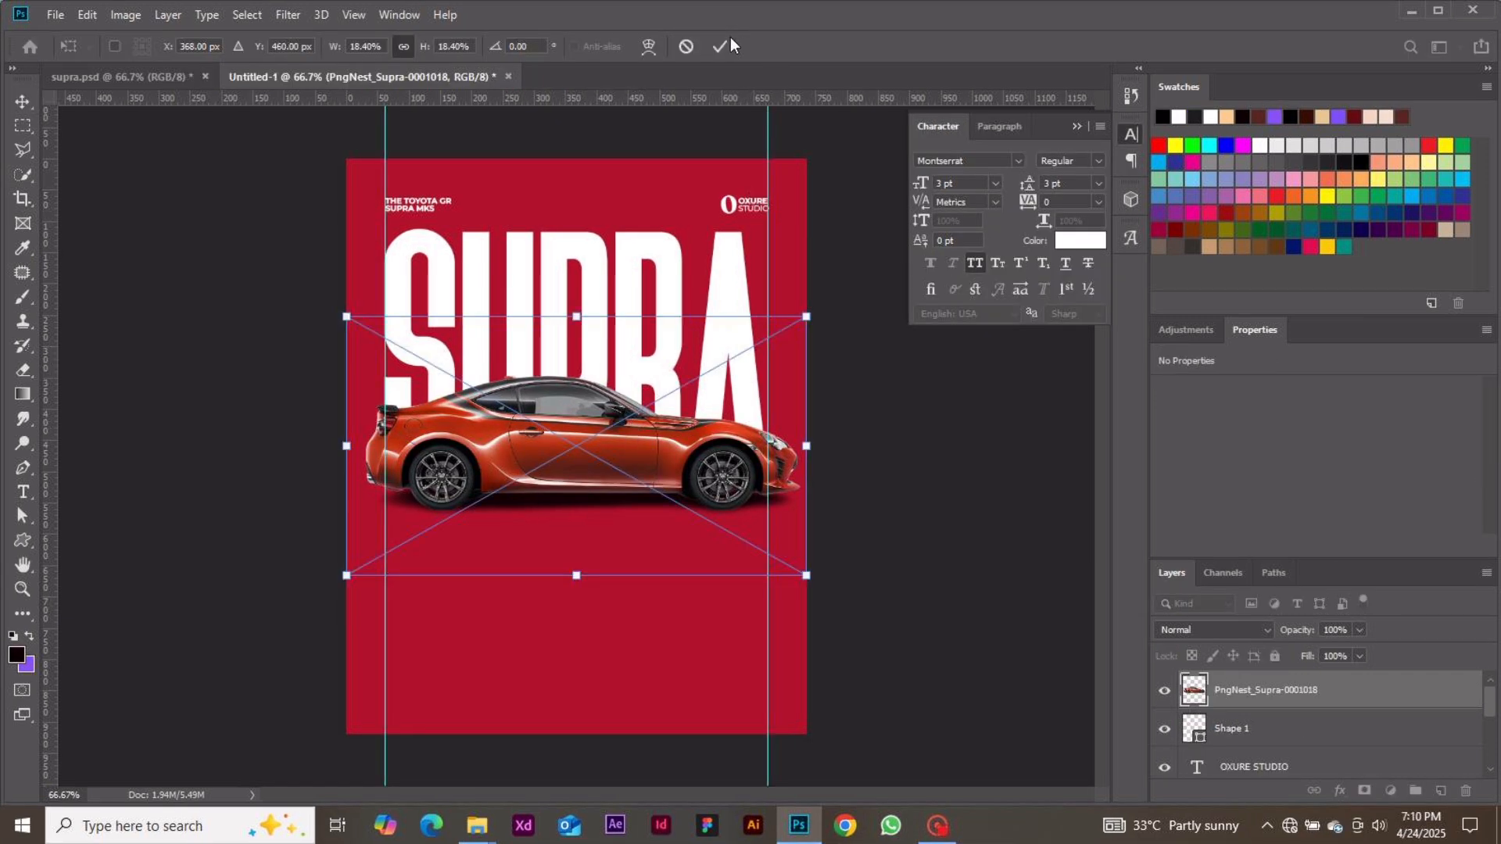
- Commit the placed car at 18.40% scale across the lower part of the SUPRA headline and deselect it
{"action": "left_click", "coordinate": [721, 47]}
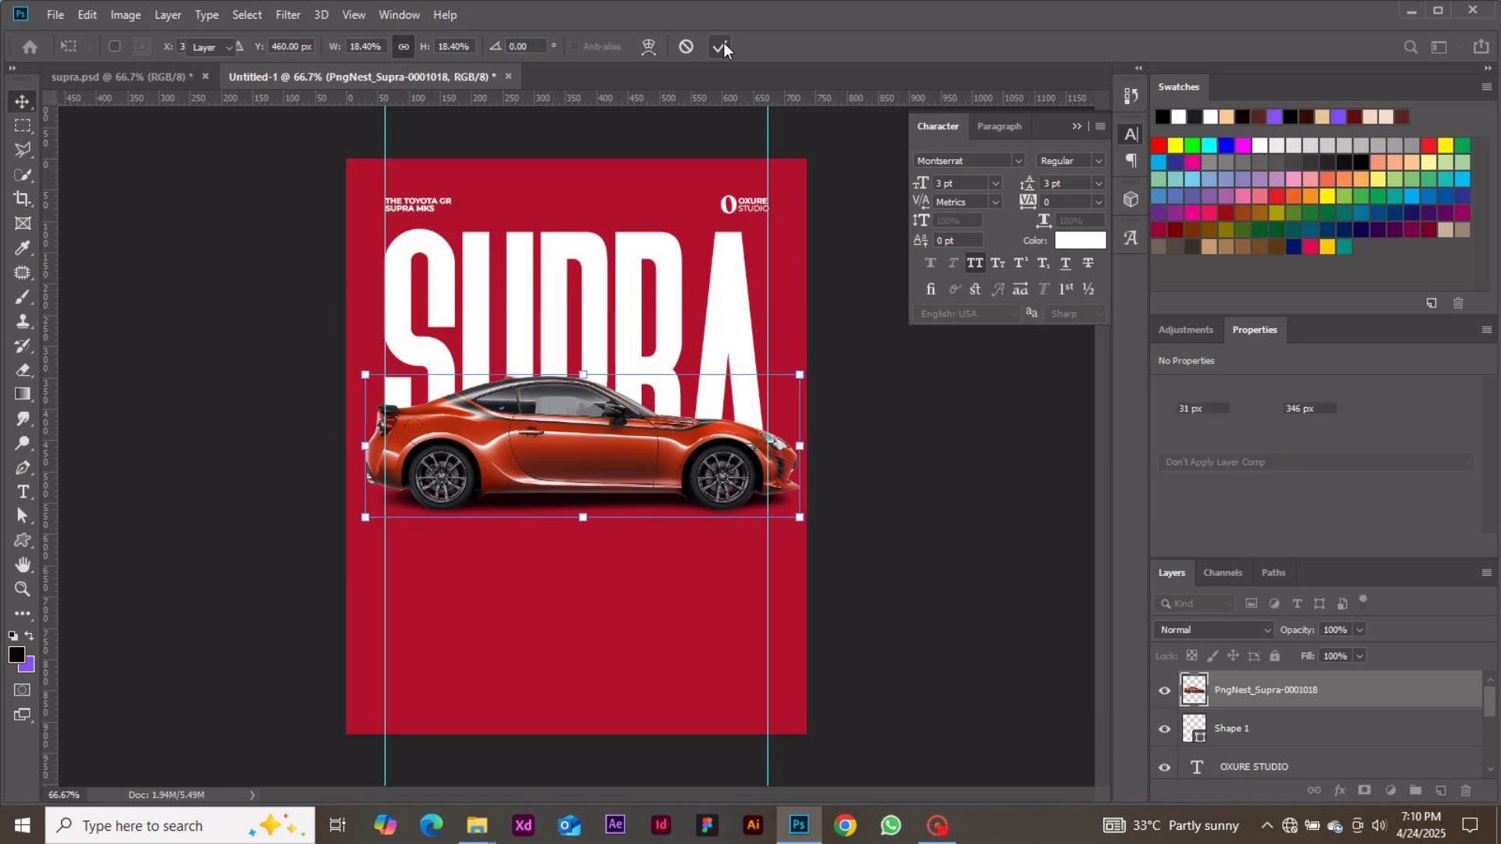
{"action": "left_click", "coordinate": [919, 472]}
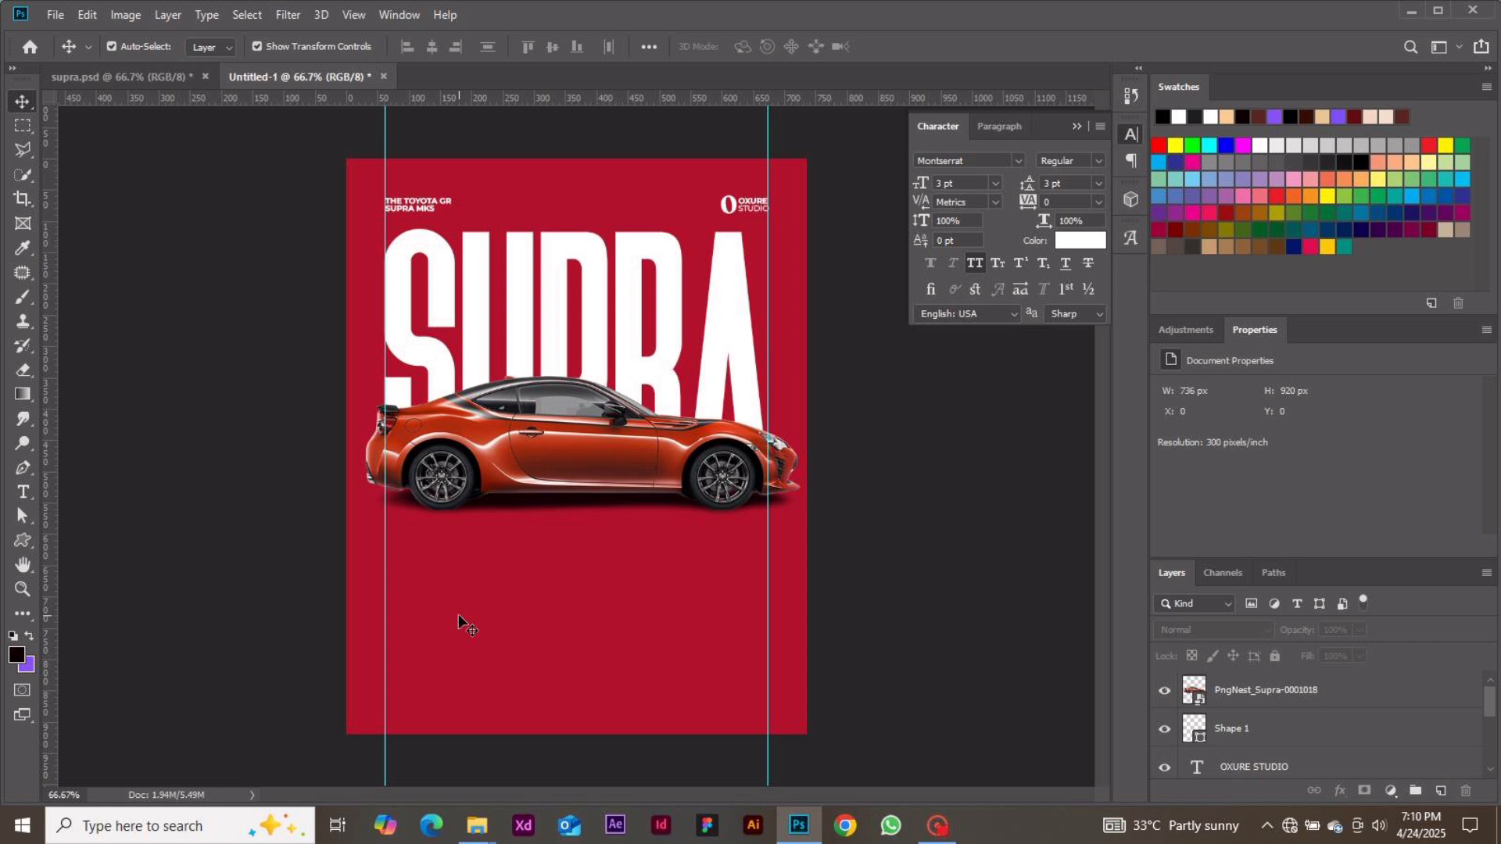
- Draw a paragraph text box of about 358 × 108 px below the car
{"action": "key", "text": "t"}
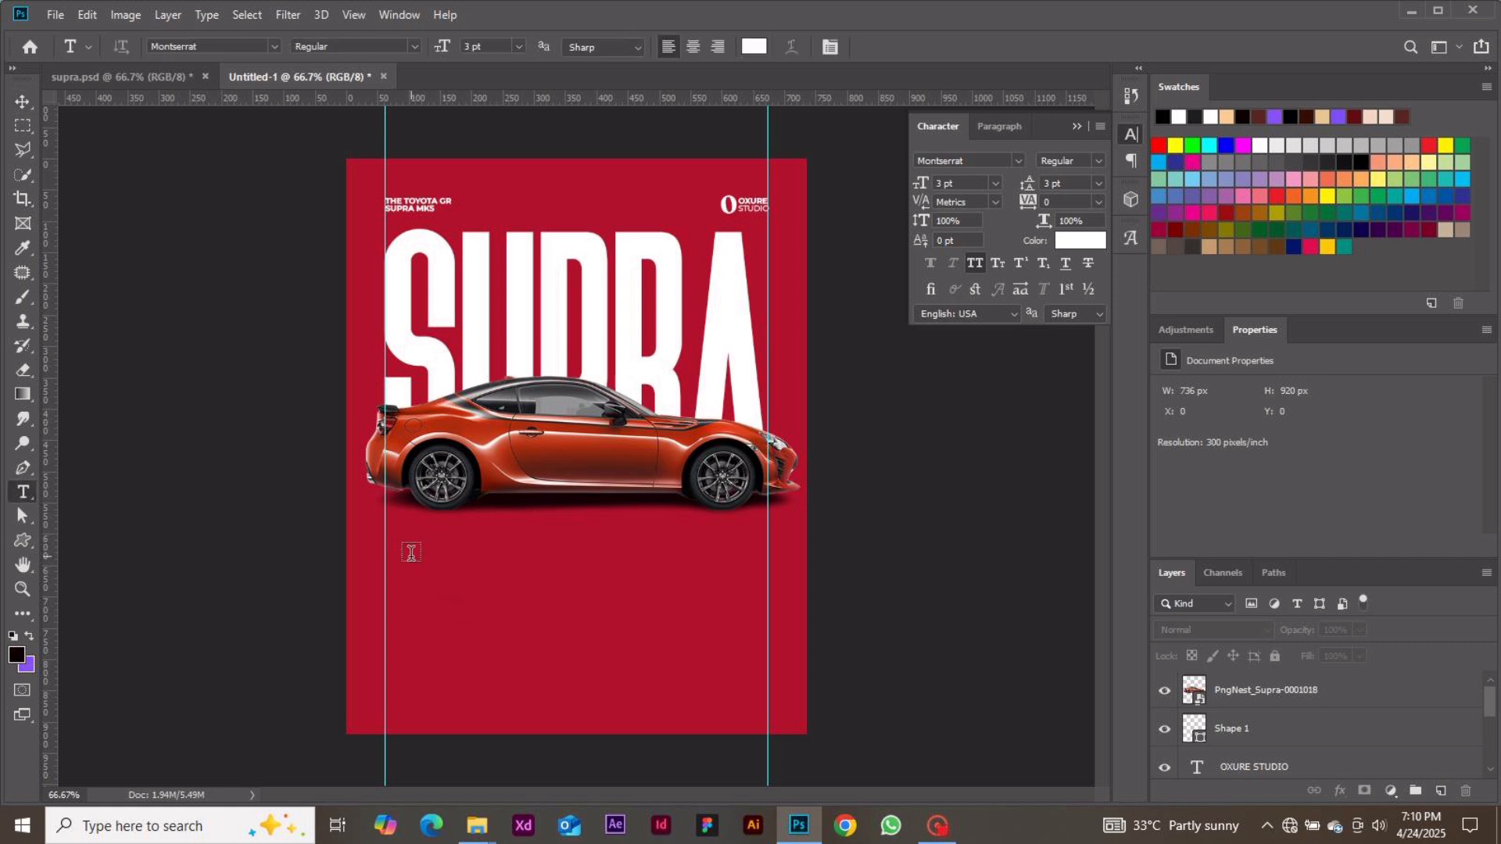
{"action": "left_click_drag", "start_coordinate": [401, 549], "coordinate": [529, 576]}
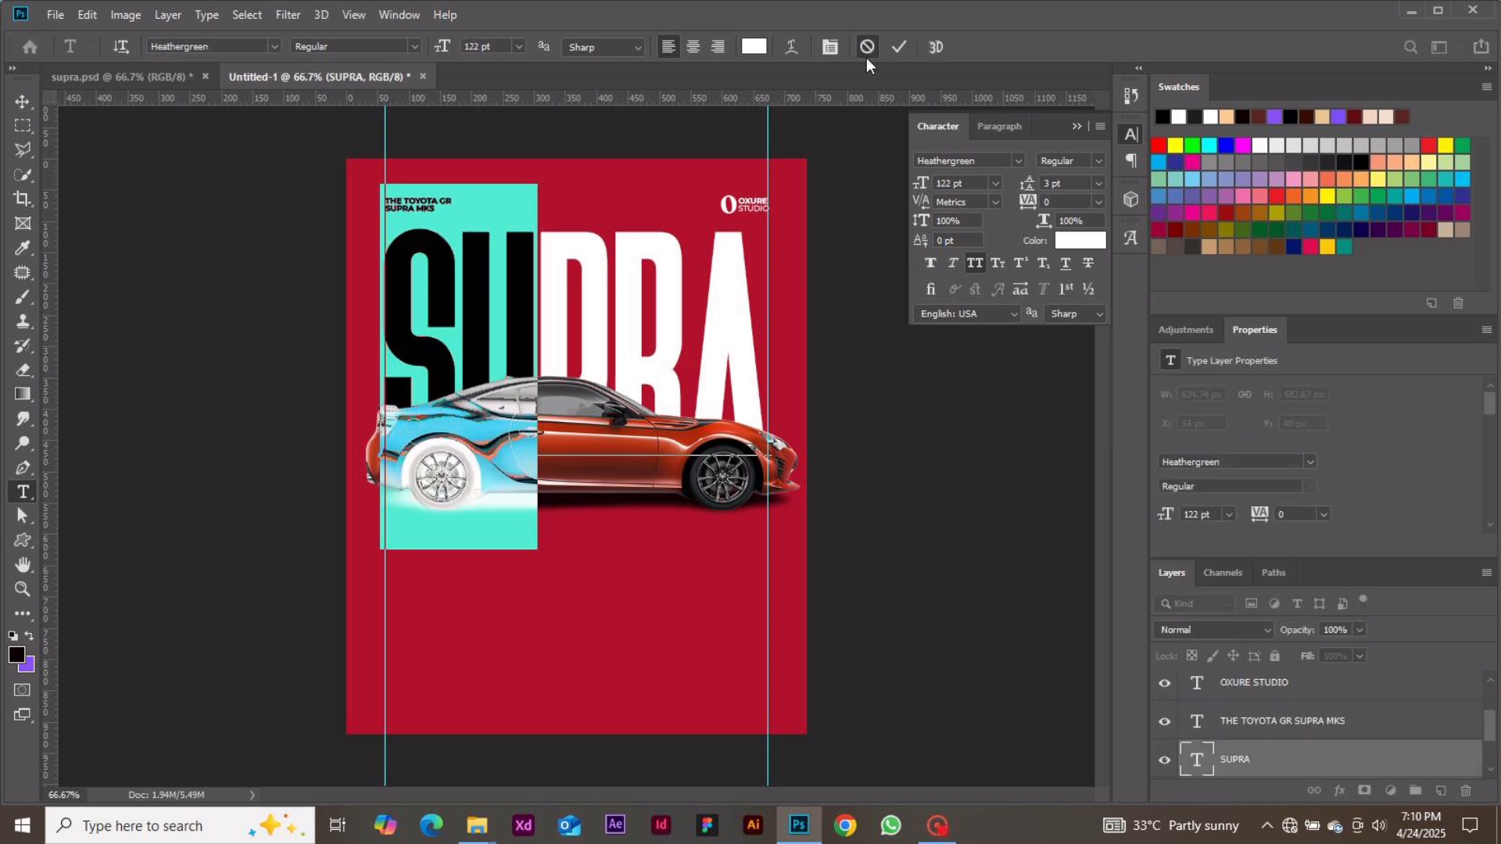
{"action": "left_click", "coordinate": [867, 47]}
{"action": "left_click_drag", "start_coordinate": [416, 566], "coordinate": [639, 633]}
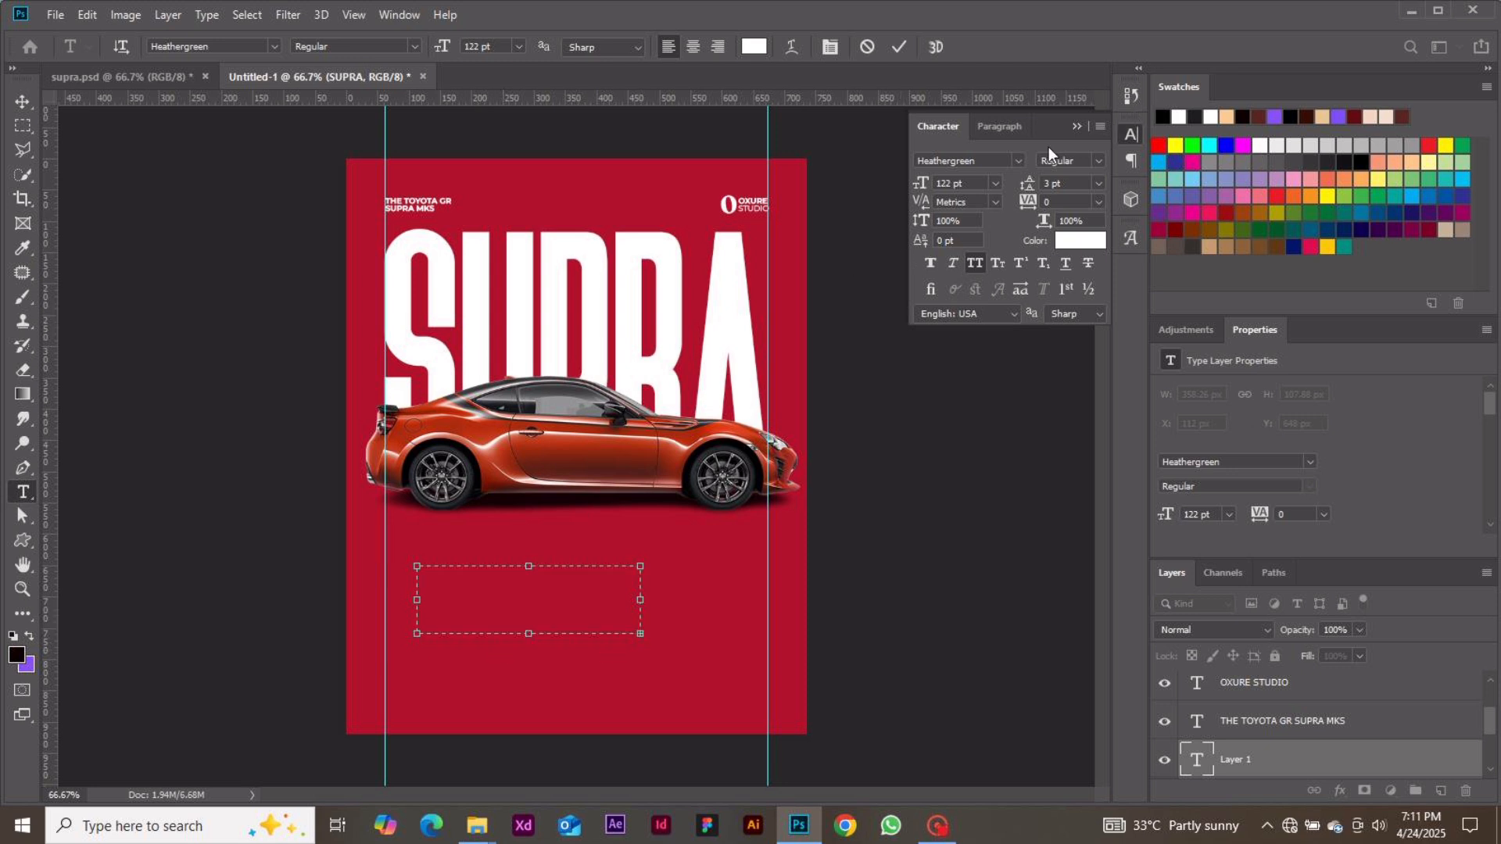
- Start the tagline with “BUILT and format it as 6 pt Montserrat Bold
{"action": "left_click", "coordinate": [995, 183]}
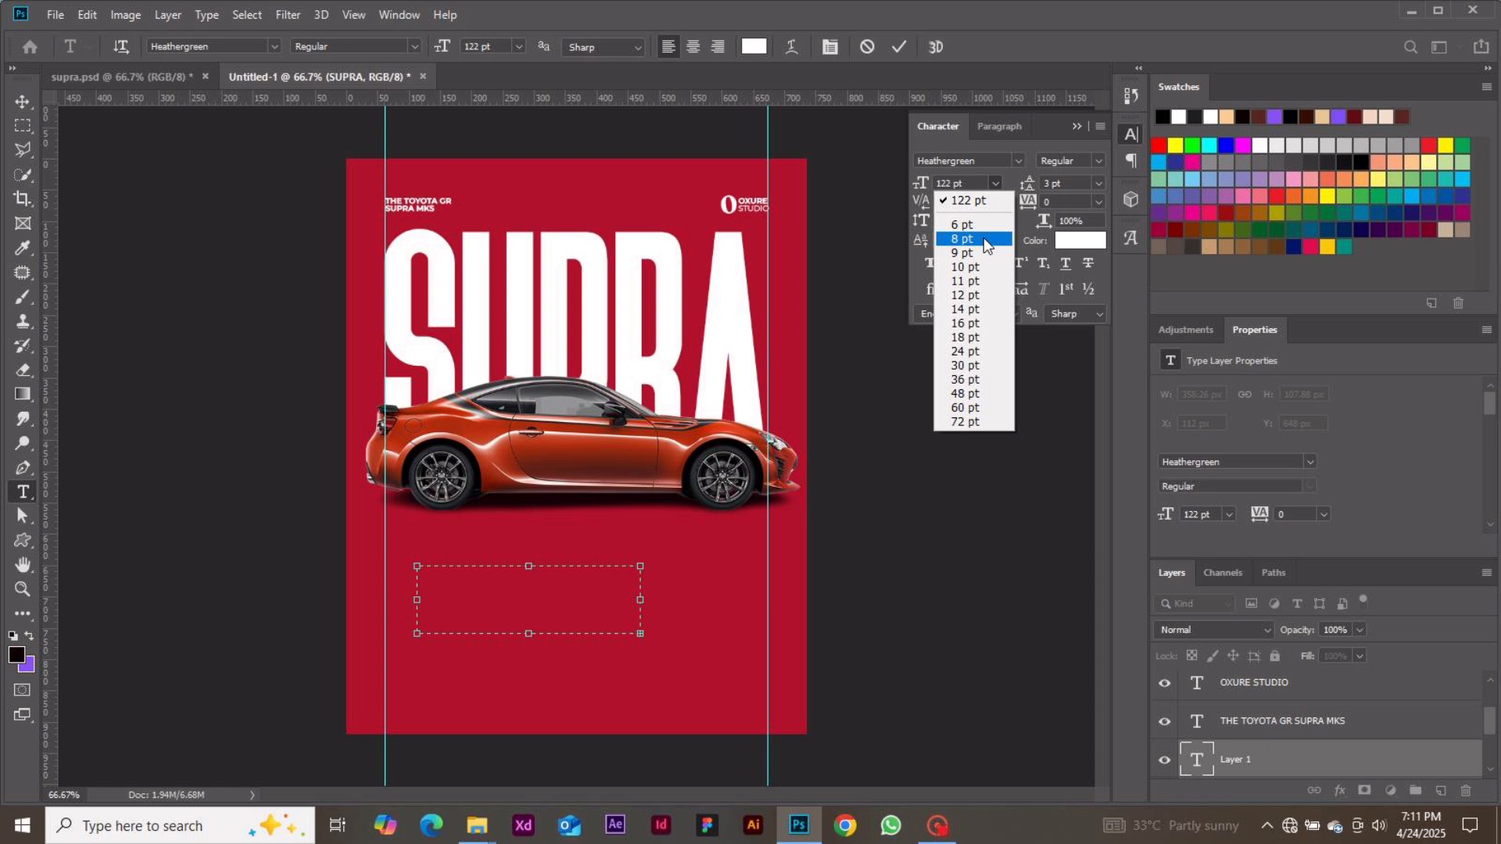
{"action": "left_click", "coordinate": [969, 223]}
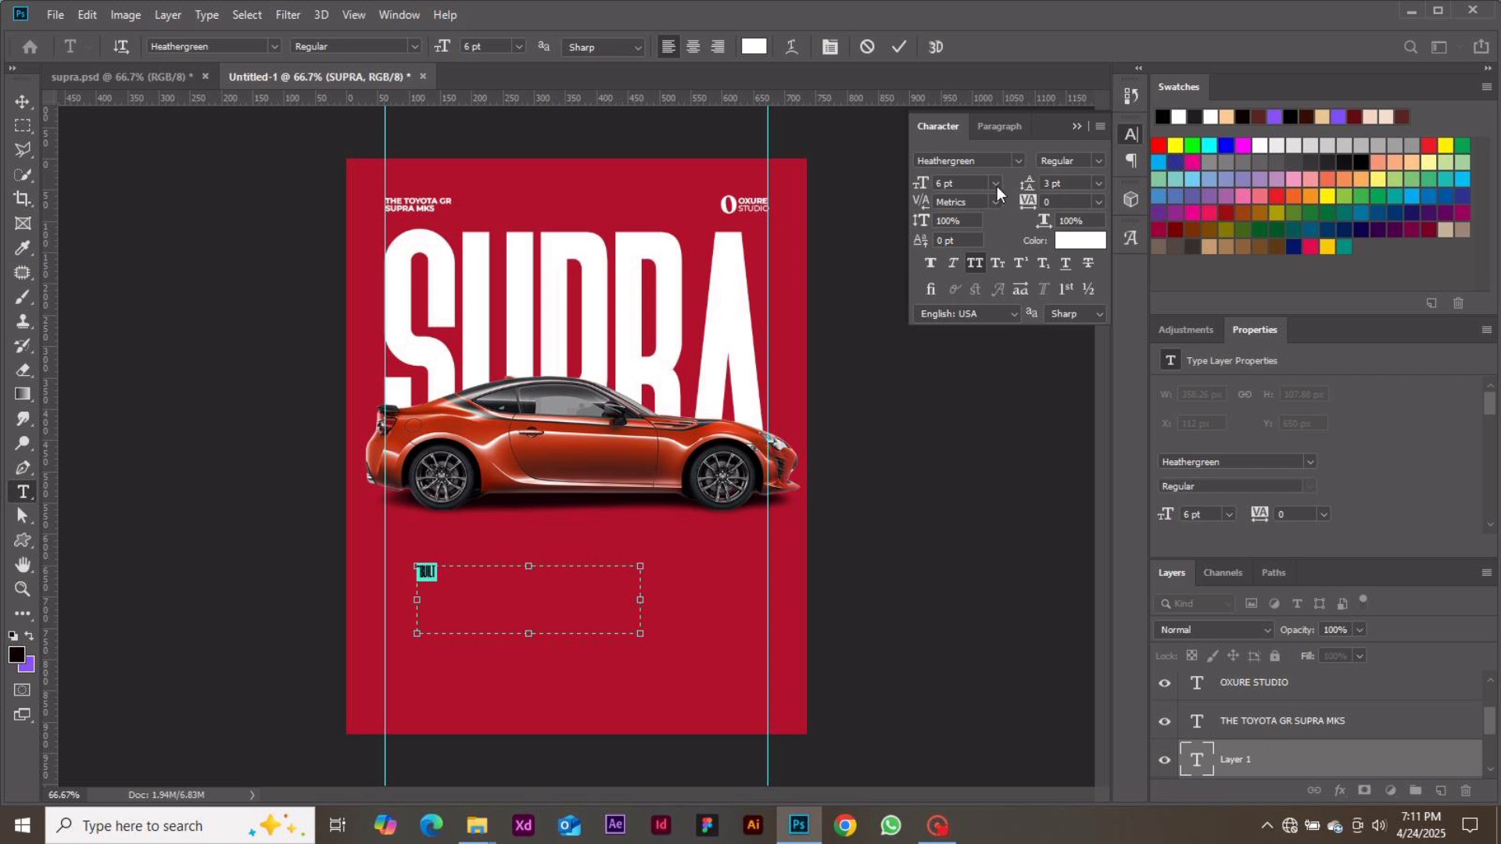
{"action": "left_click", "coordinate": [1018, 161]}
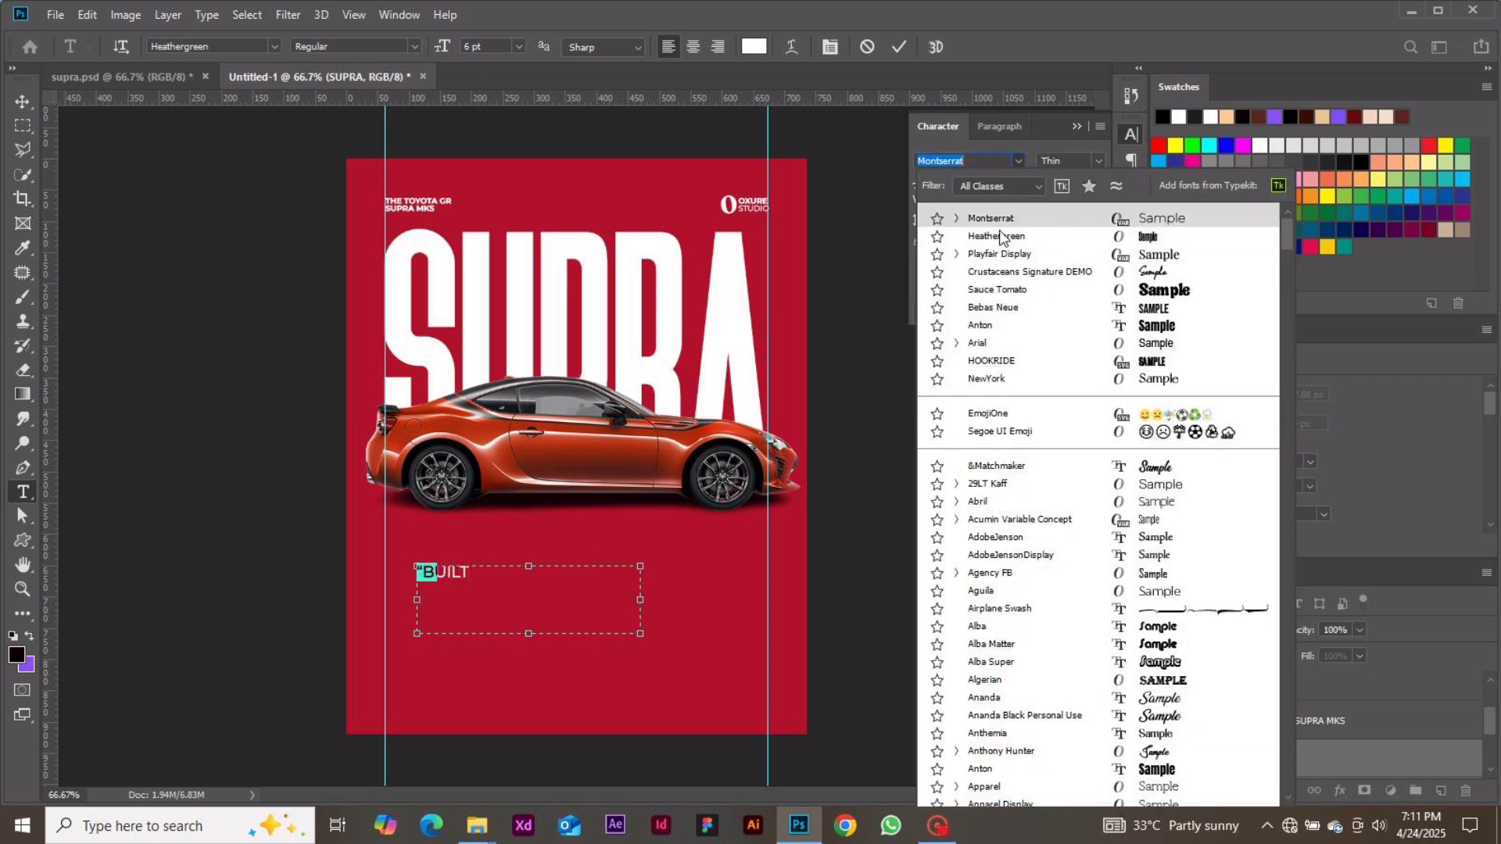
{"action": "left_click", "coordinate": [1002, 218]}
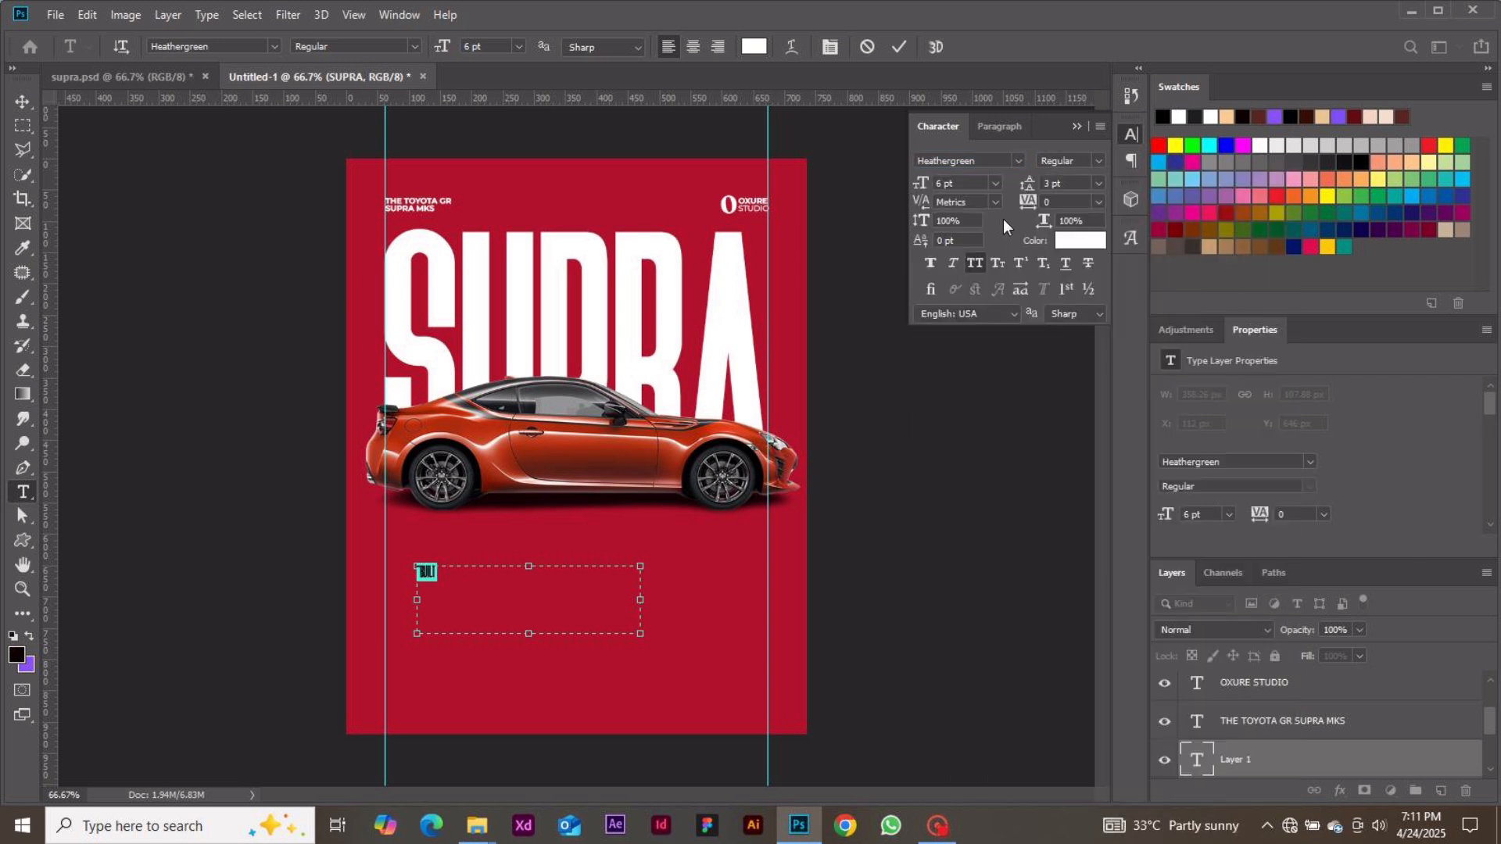
{"action": "left_click", "coordinate": [1096, 162]}
{"action": "left_click", "coordinate": [1054, 248]}
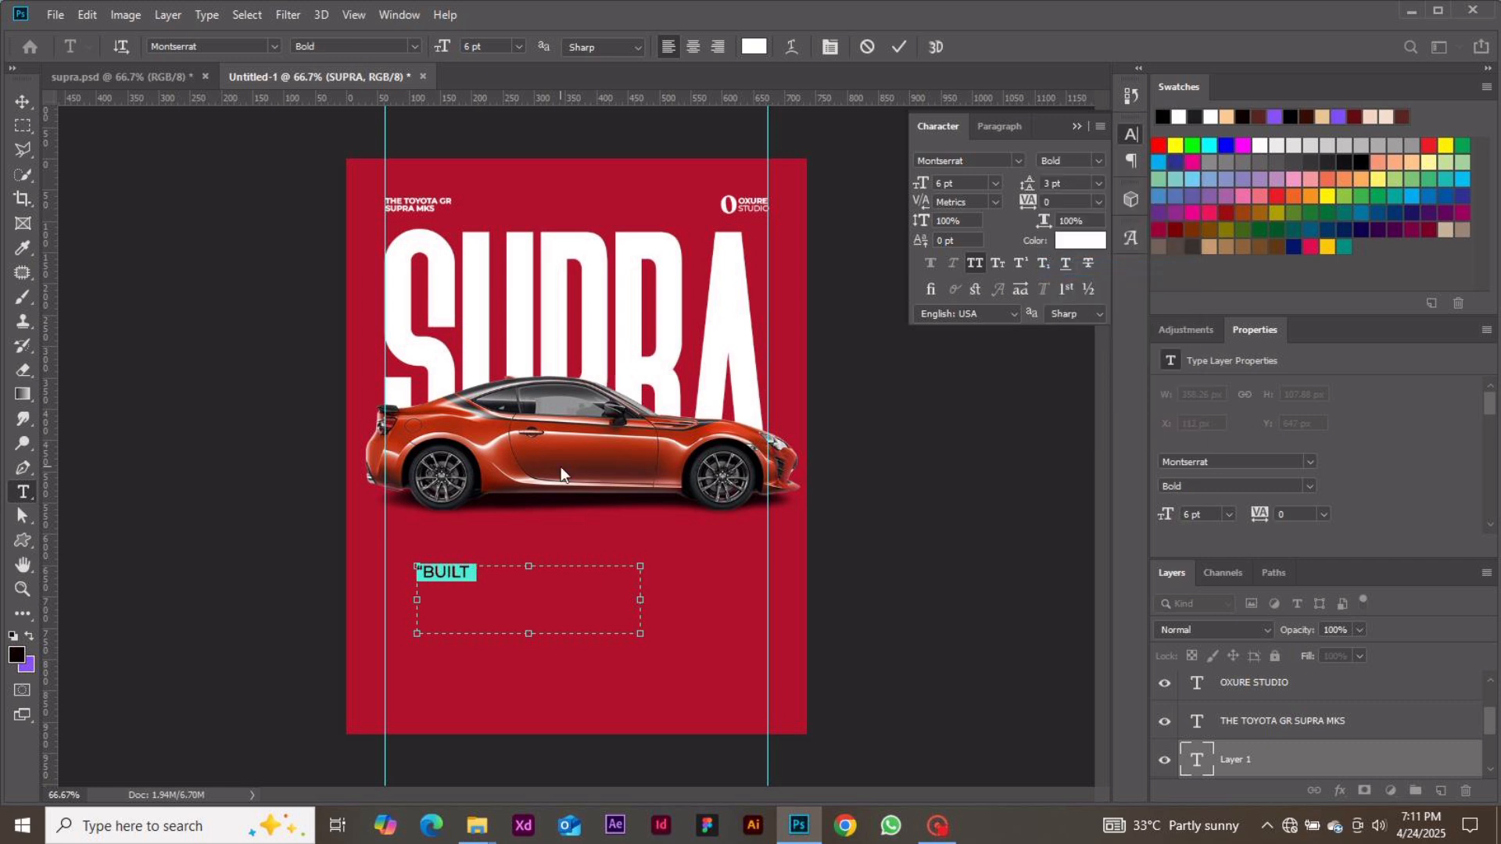
- Complete the tagline below the car so it reads “BUILT TO REIGNITE THE THRILL OF DRIVING”
{"action": "left_click", "coordinate": [497, 574]}
{"action": "type", "text": "TO"}
{"action": "type", "text": " IGNIT"}
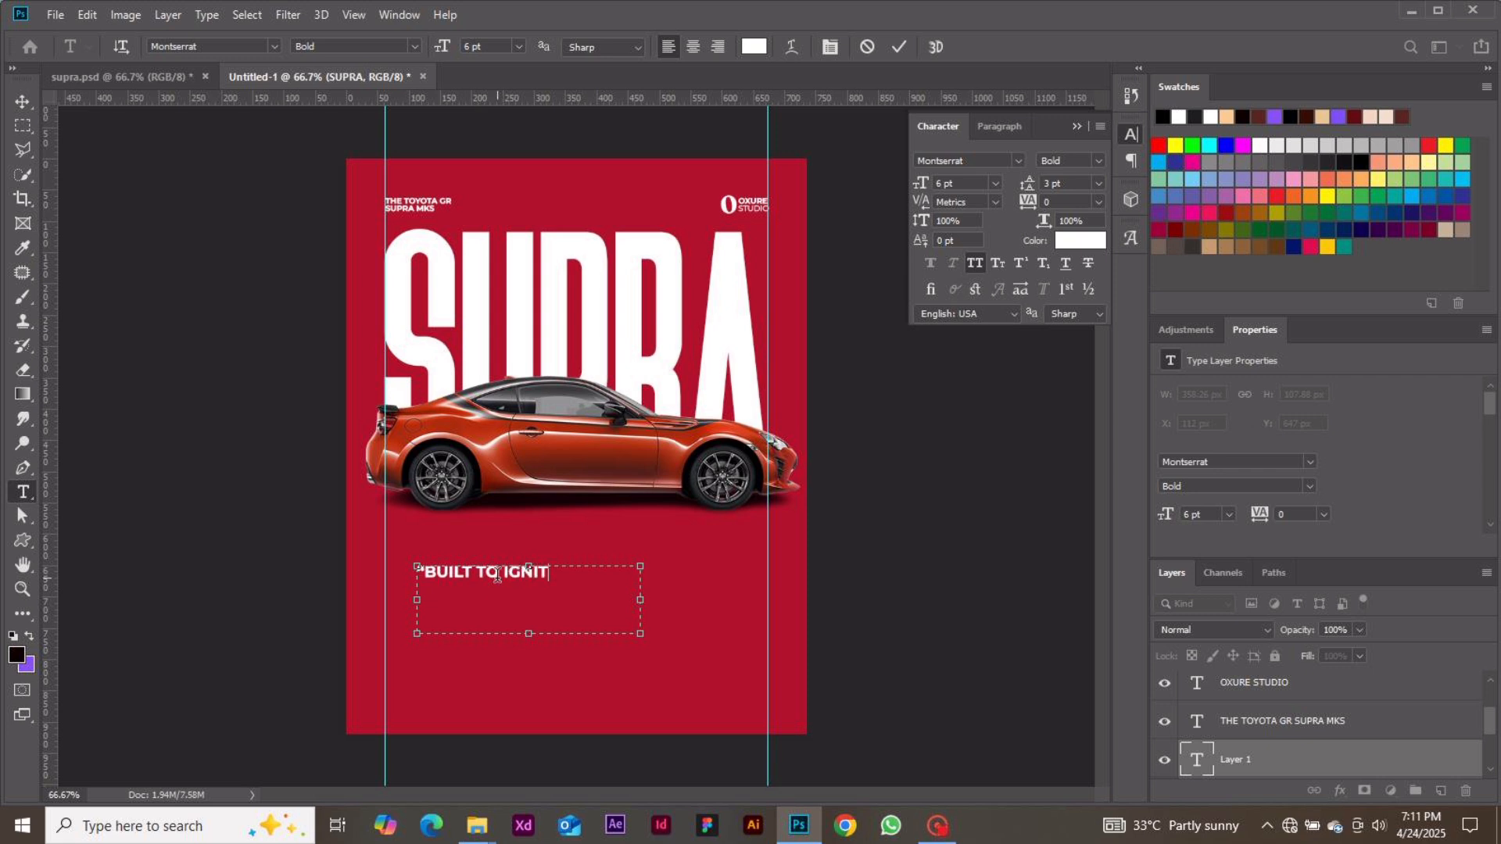
{"action": "type", "text": "E"}
{"action": "key", "text": "BackSpace"}
{"action": "key", "text": "BackSpace"}
{"action": "key", "text": "BackSpace"}
{"action": "key", "text": "BackSpace"}
{"action": "key", "text": "BackSpace"}
{"action": "key", "text": "BackSpace"}
{"action": "type", "text": "REIGNITE"}
{"action": "type", "text": "THE THRILL O"}
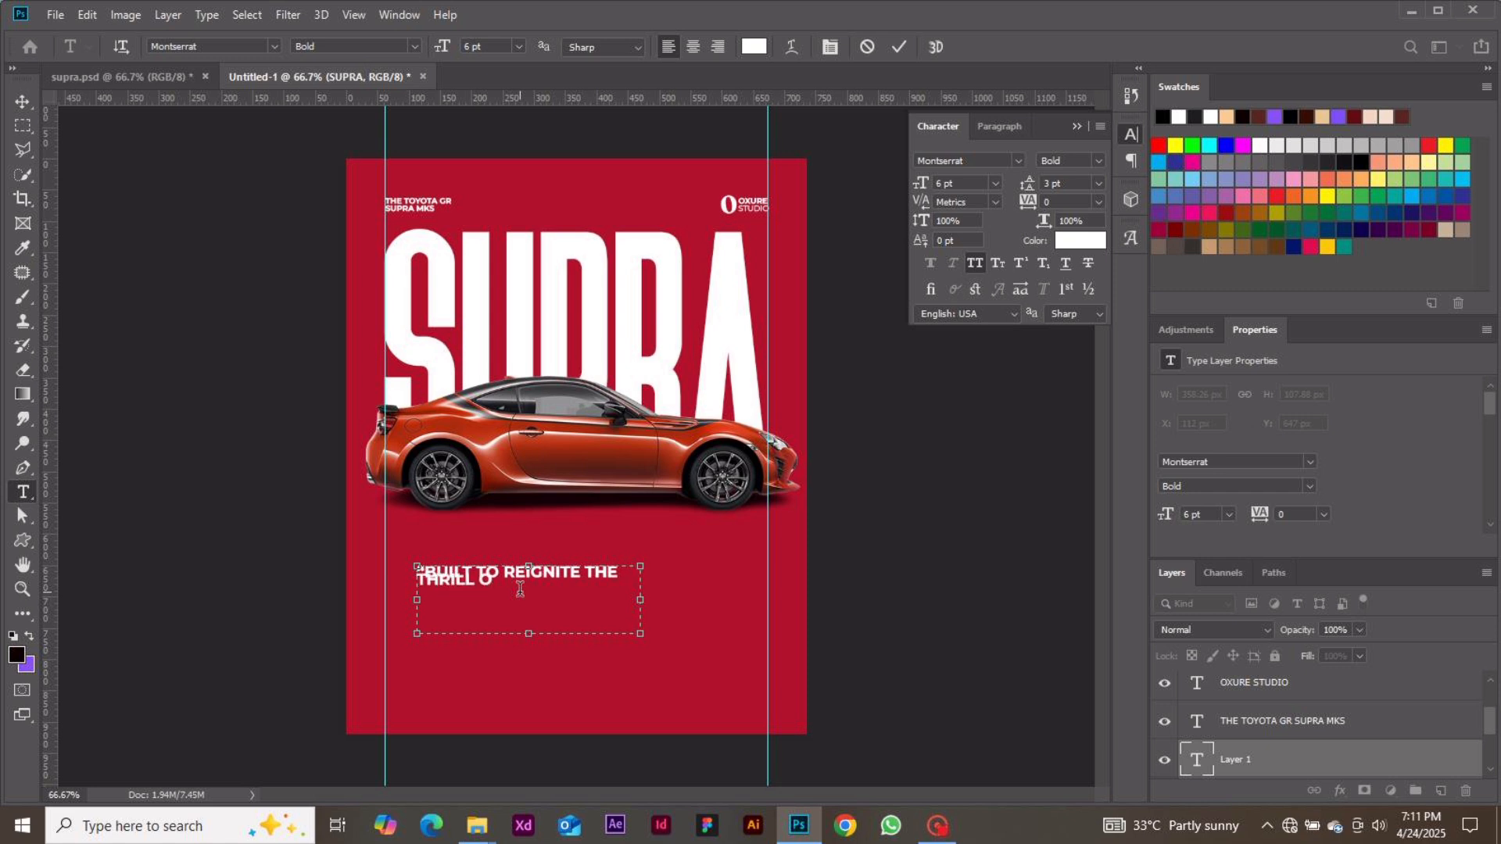
{"action": "type", "text": "F DRIVING"}
- Set the leading of the whole tagline to 6 pt
{"action": "key", "text": "ctrl+a"}
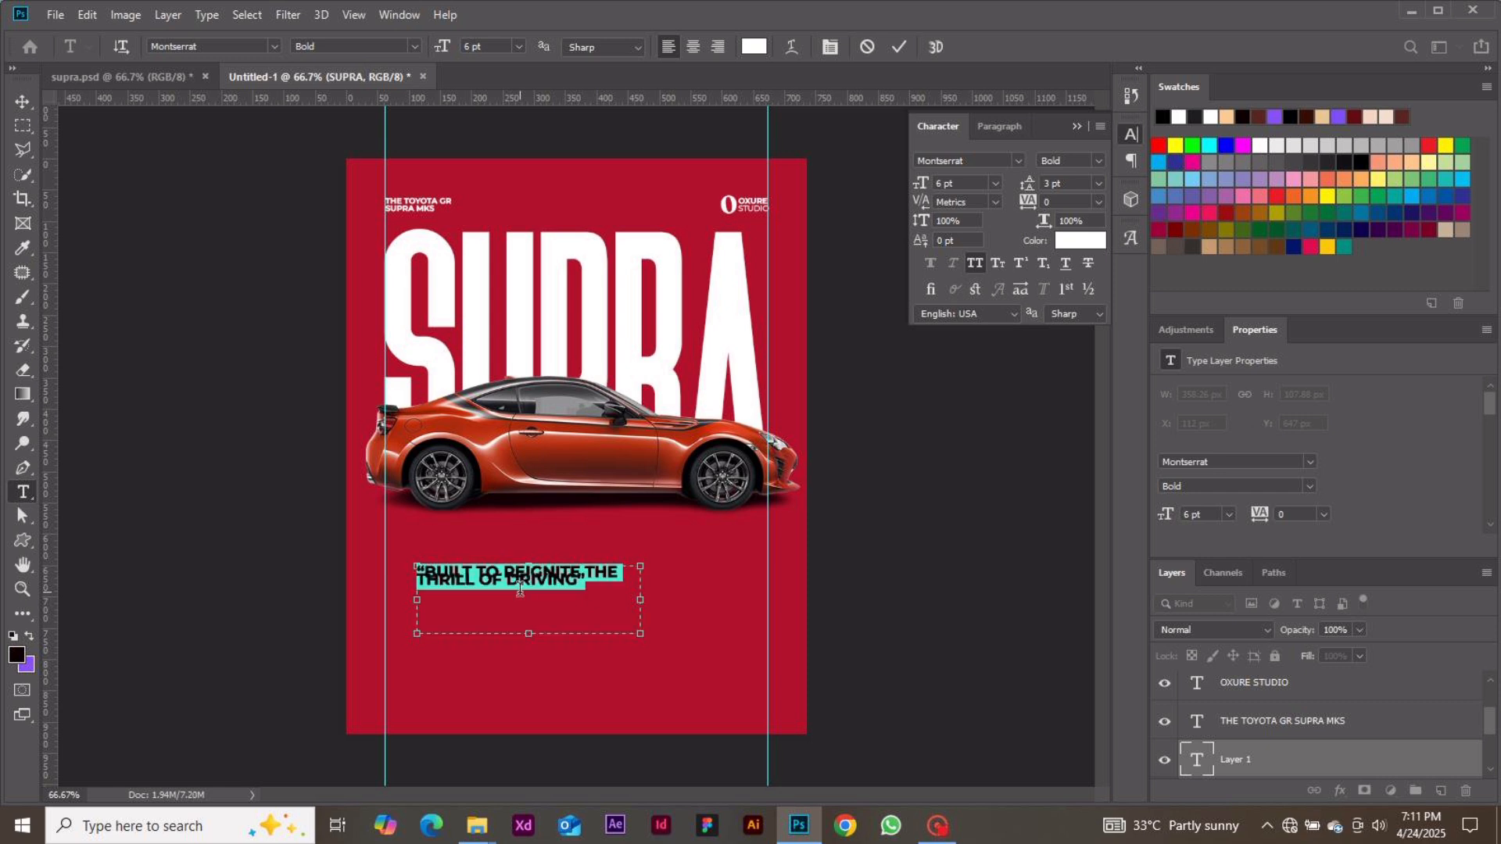
{"action": "left_click", "coordinate": [1097, 182]}
{"action": "left_click", "coordinate": [1087, 224]}
{"action": "left_click", "coordinate": [572, 591]}
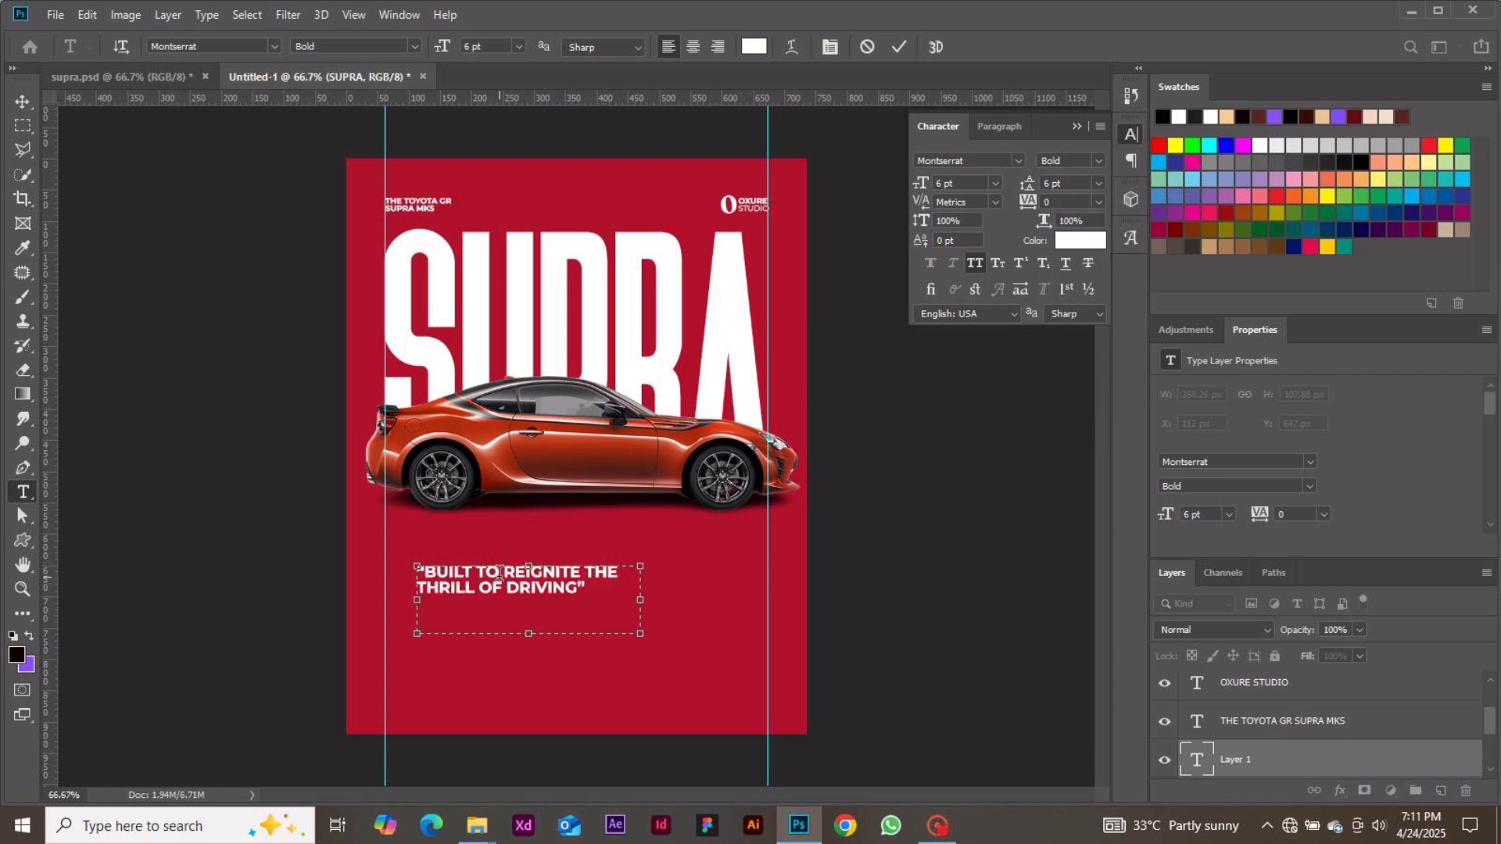
- Set only the words TO, OF and THE in the tagline to Montserrat Regular and commit the text
{"action": "left_click_drag", "start_coordinate": [500, 575], "coordinate": [474, 574]}
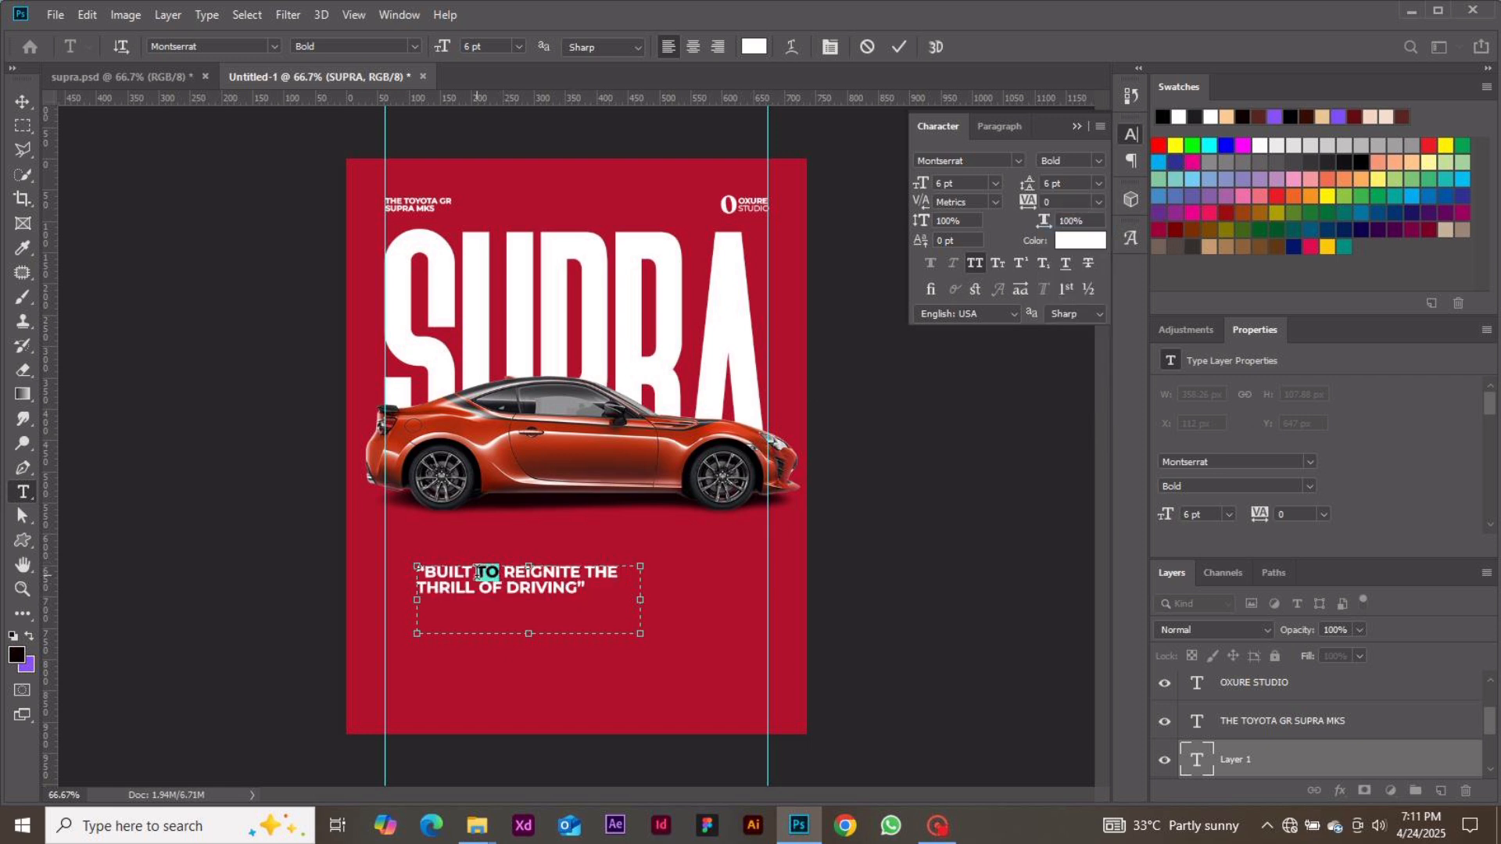
{"action": "left_click", "coordinate": [1099, 160]}
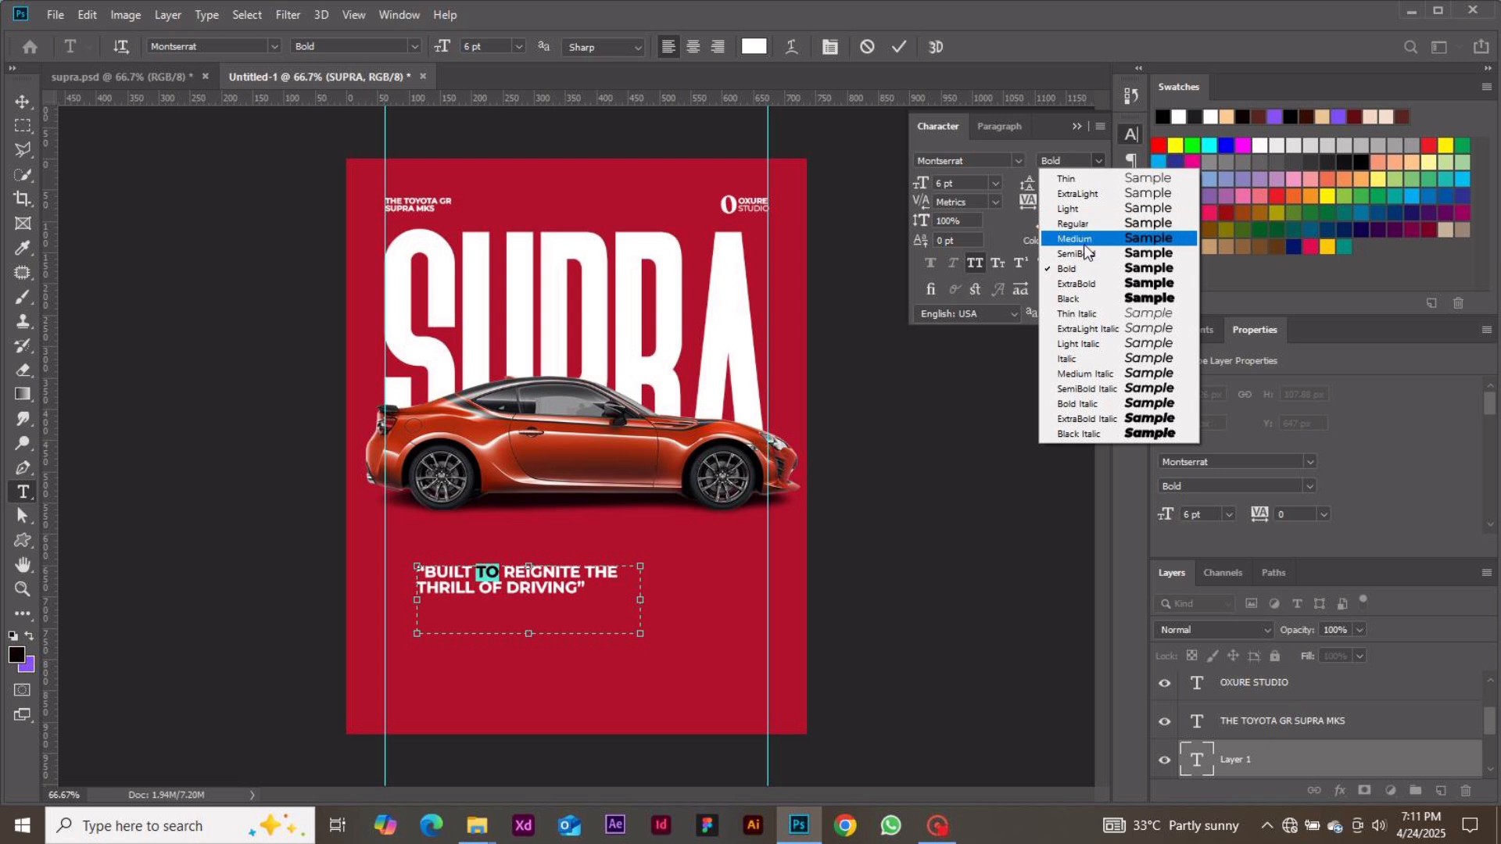
{"action": "left_click", "coordinate": [1084, 226]}
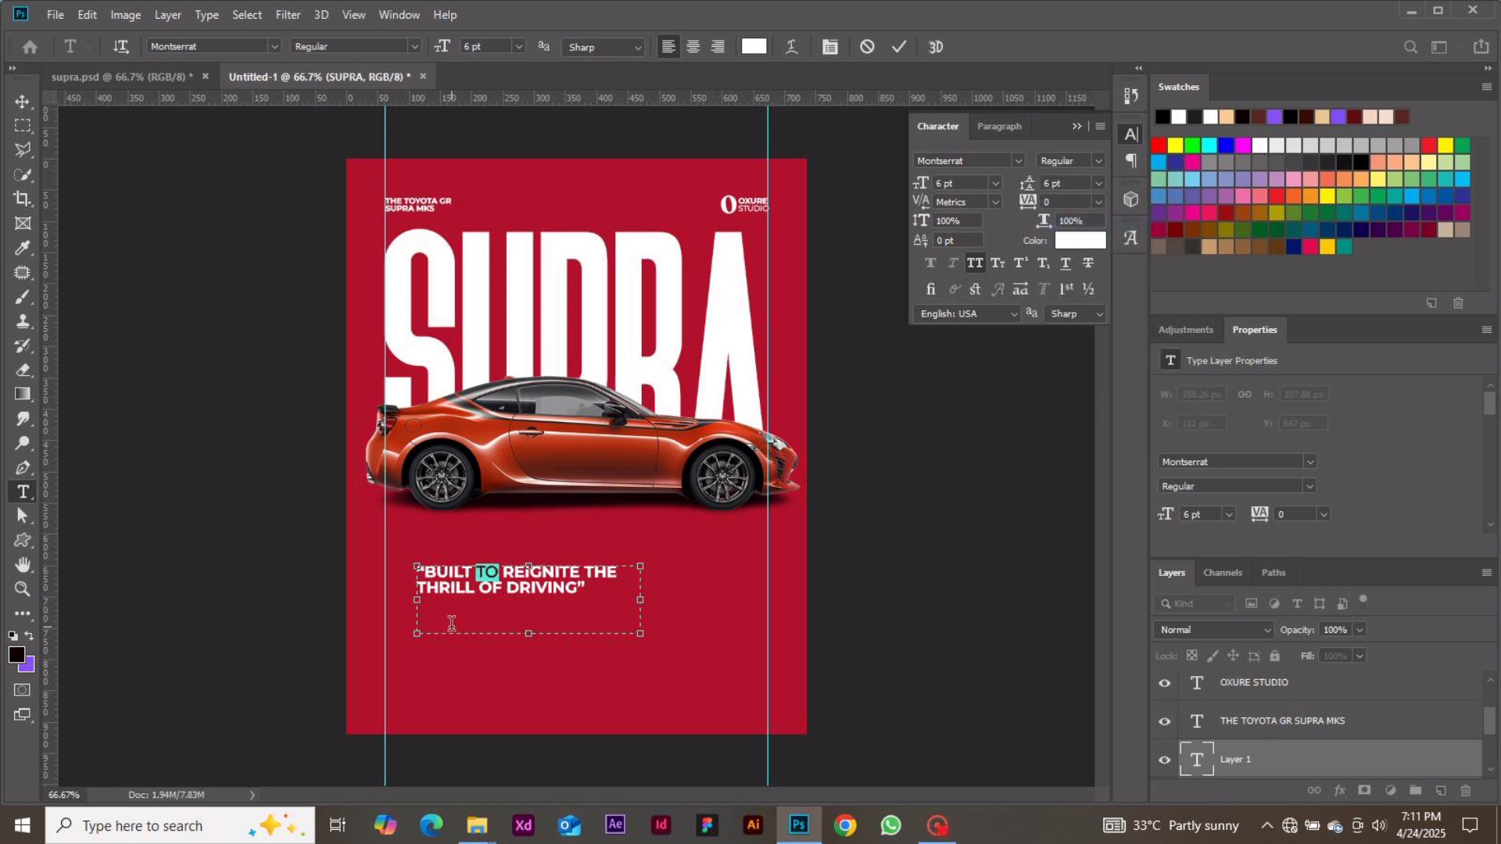
{"action": "left_click_drag", "start_coordinate": [501, 586], "coordinate": [473, 586]}
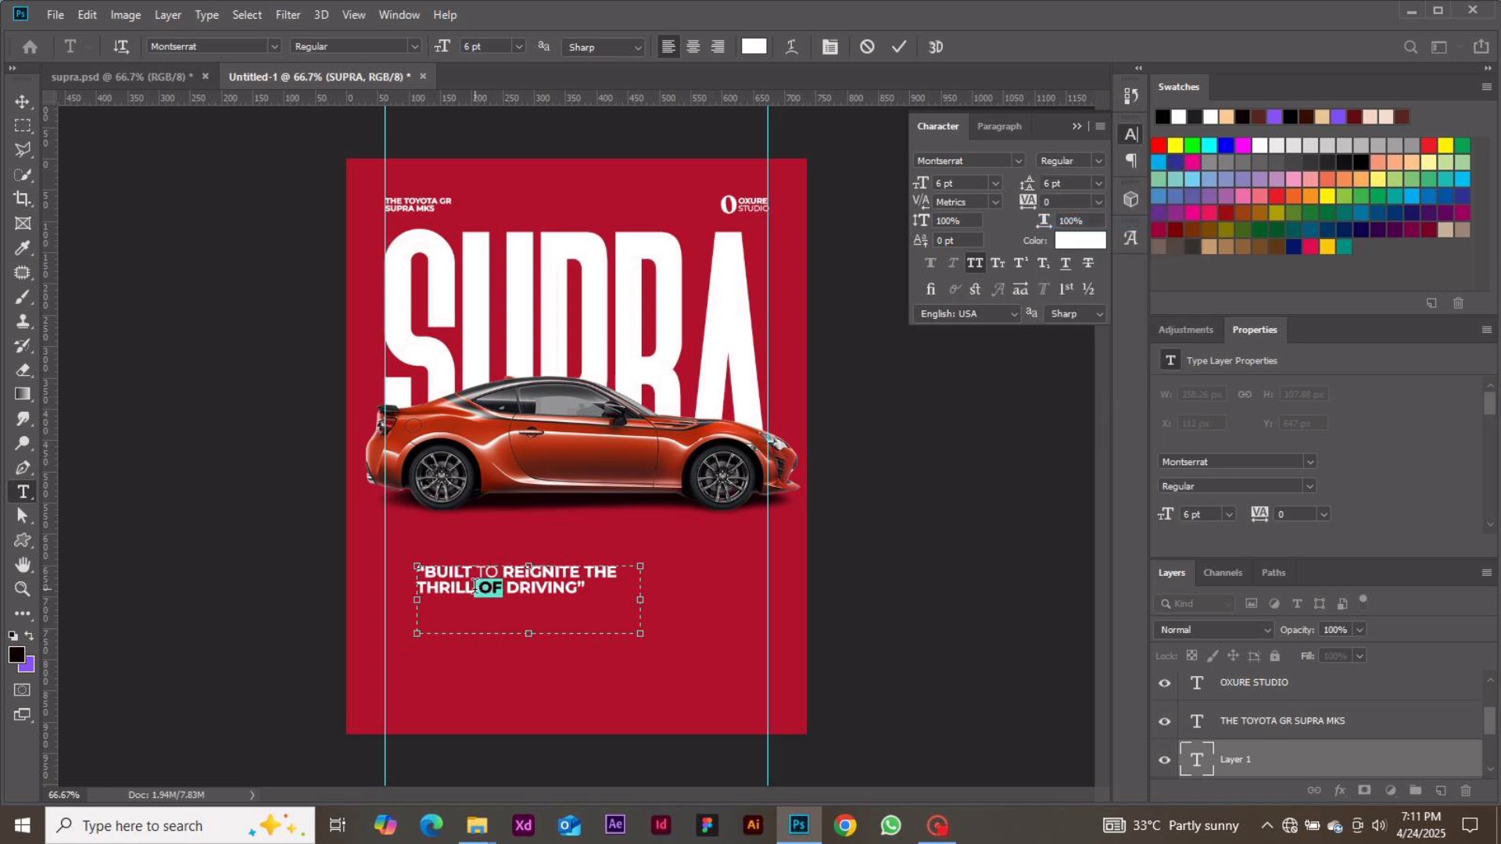
{"action": "left_click", "coordinate": [1100, 164]}
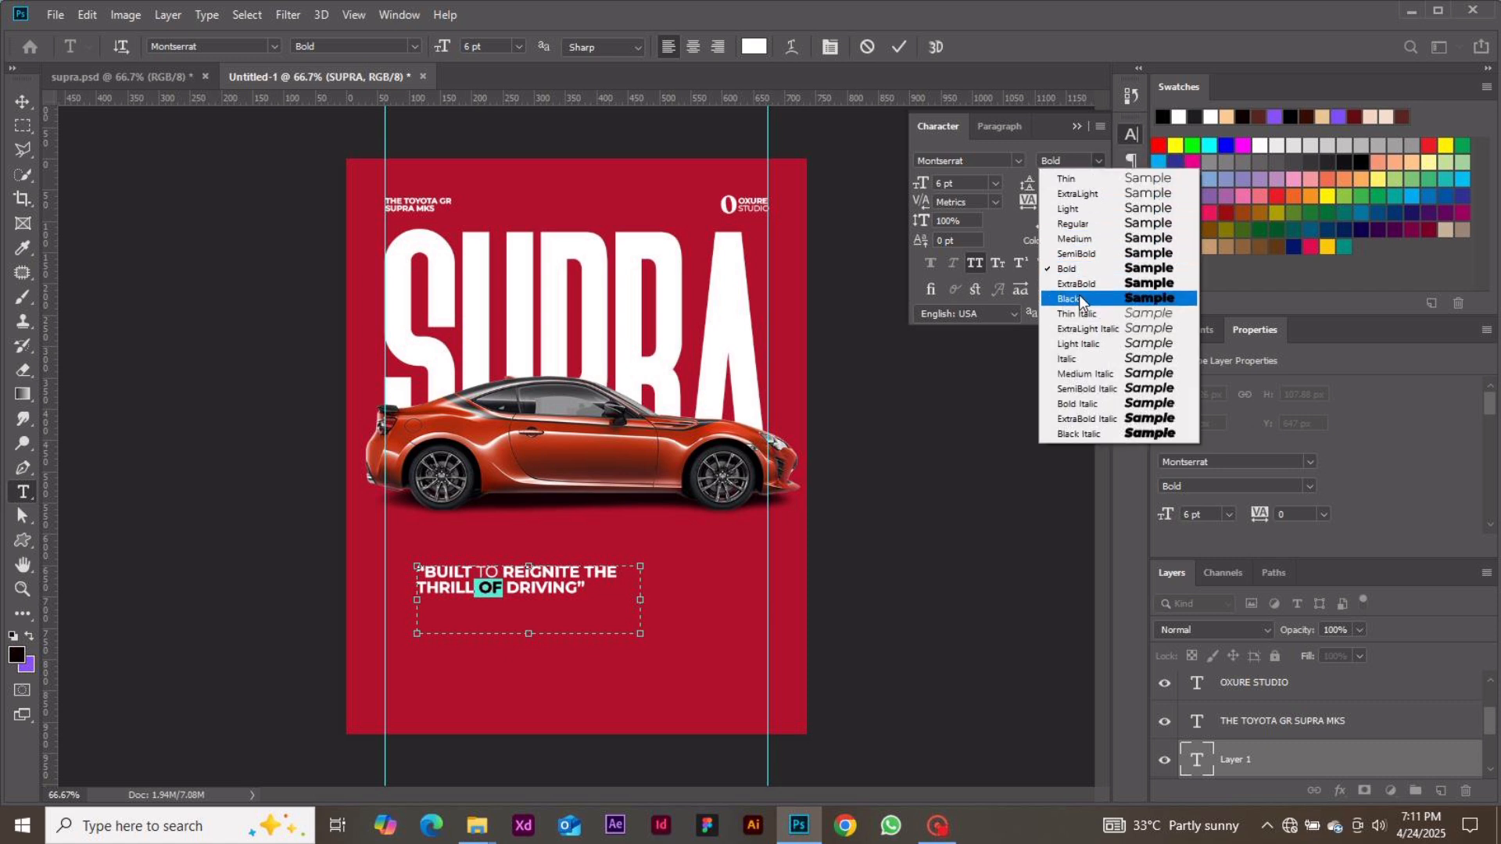
{"action": "left_click", "coordinate": [1072, 224]}
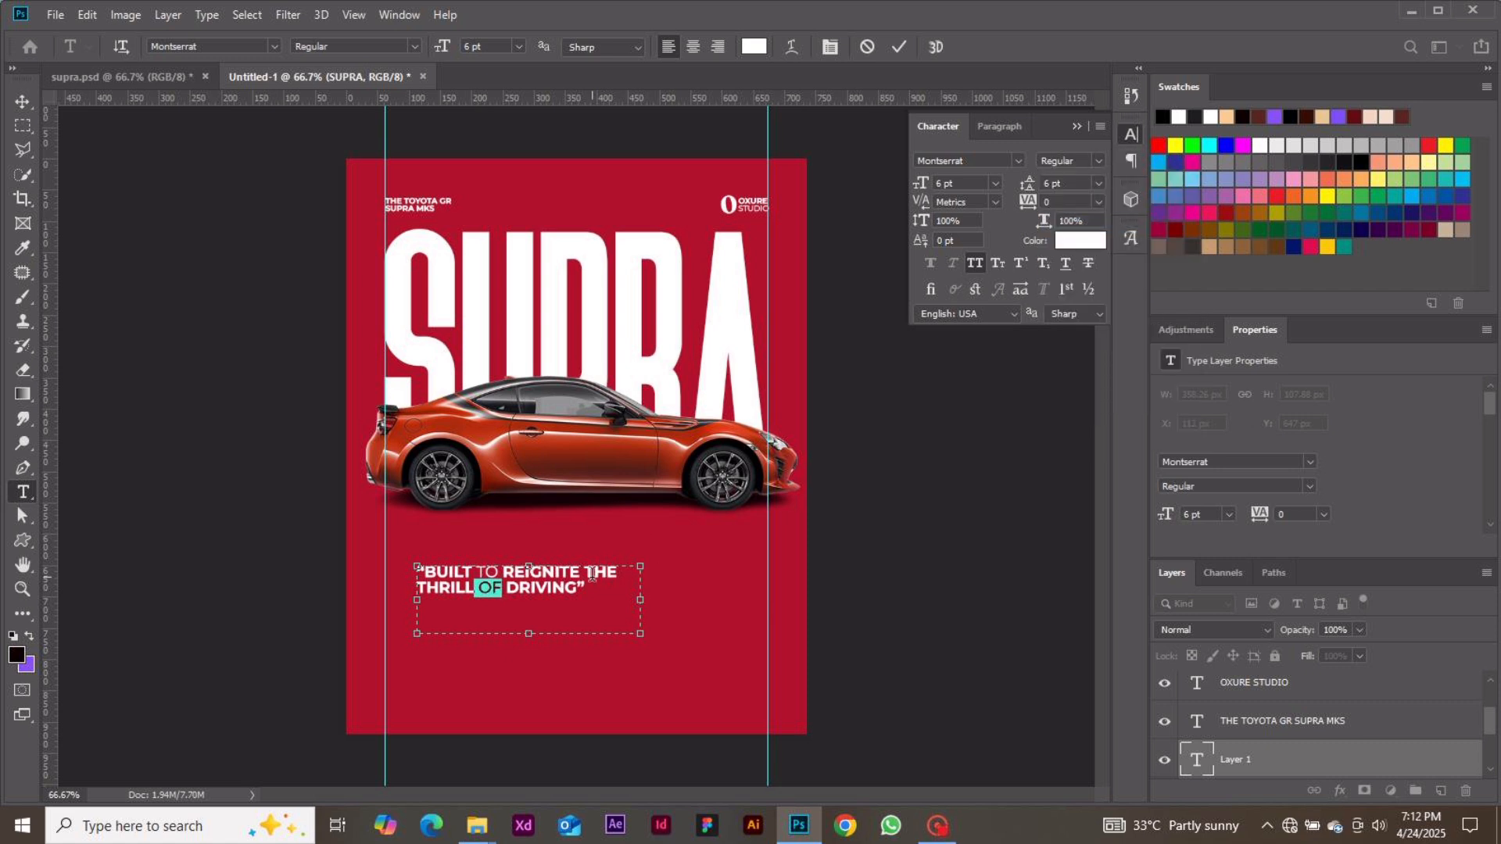
{"action": "left_click_drag", "start_coordinate": [582, 573], "coordinate": [620, 562]}
{"action": "left_click", "coordinate": [1105, 157]}
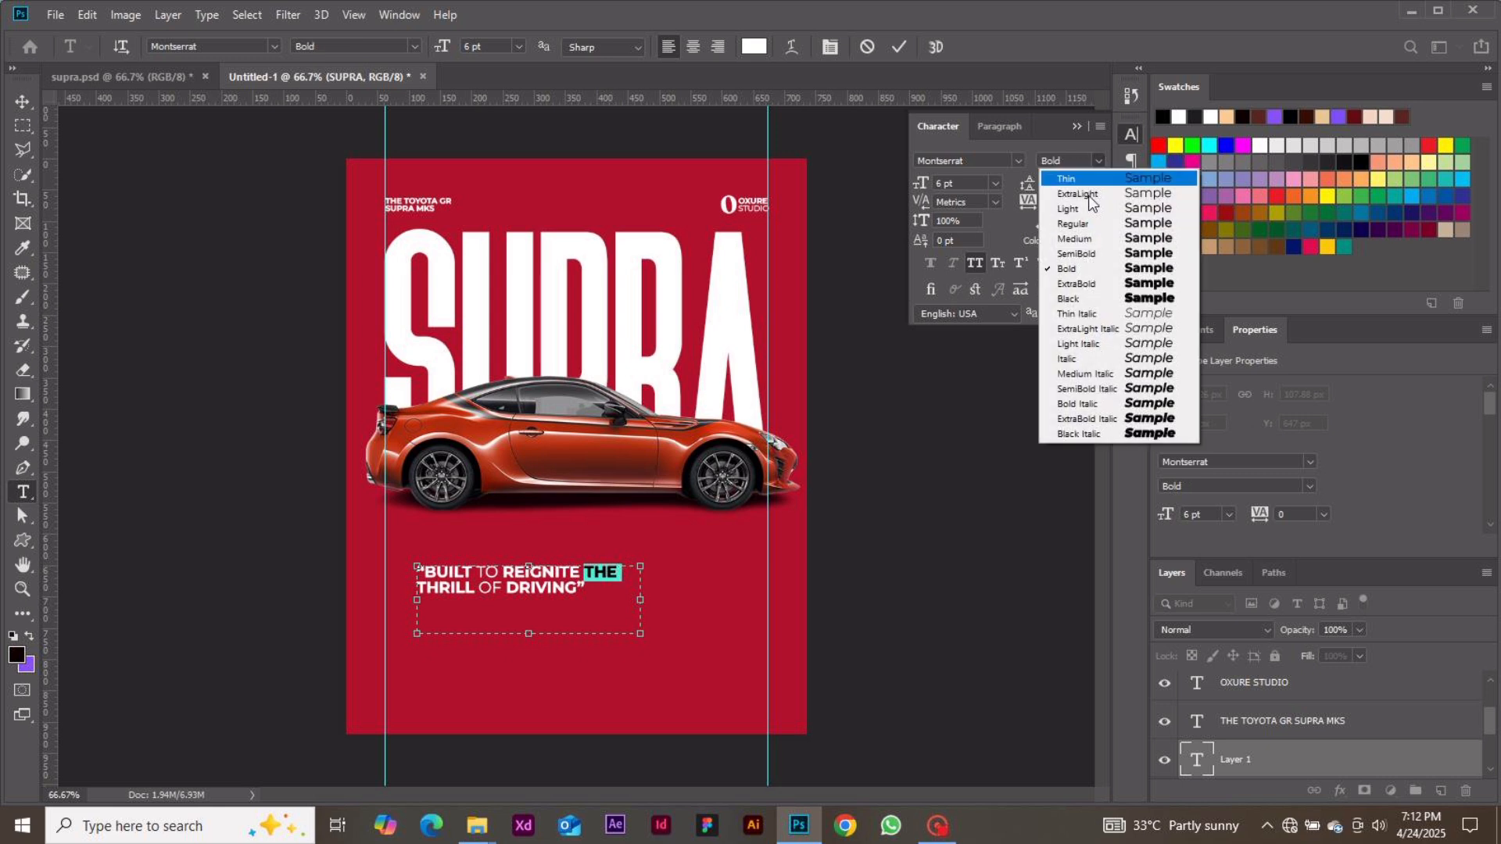
{"action": "left_click", "coordinate": [1071, 235]}
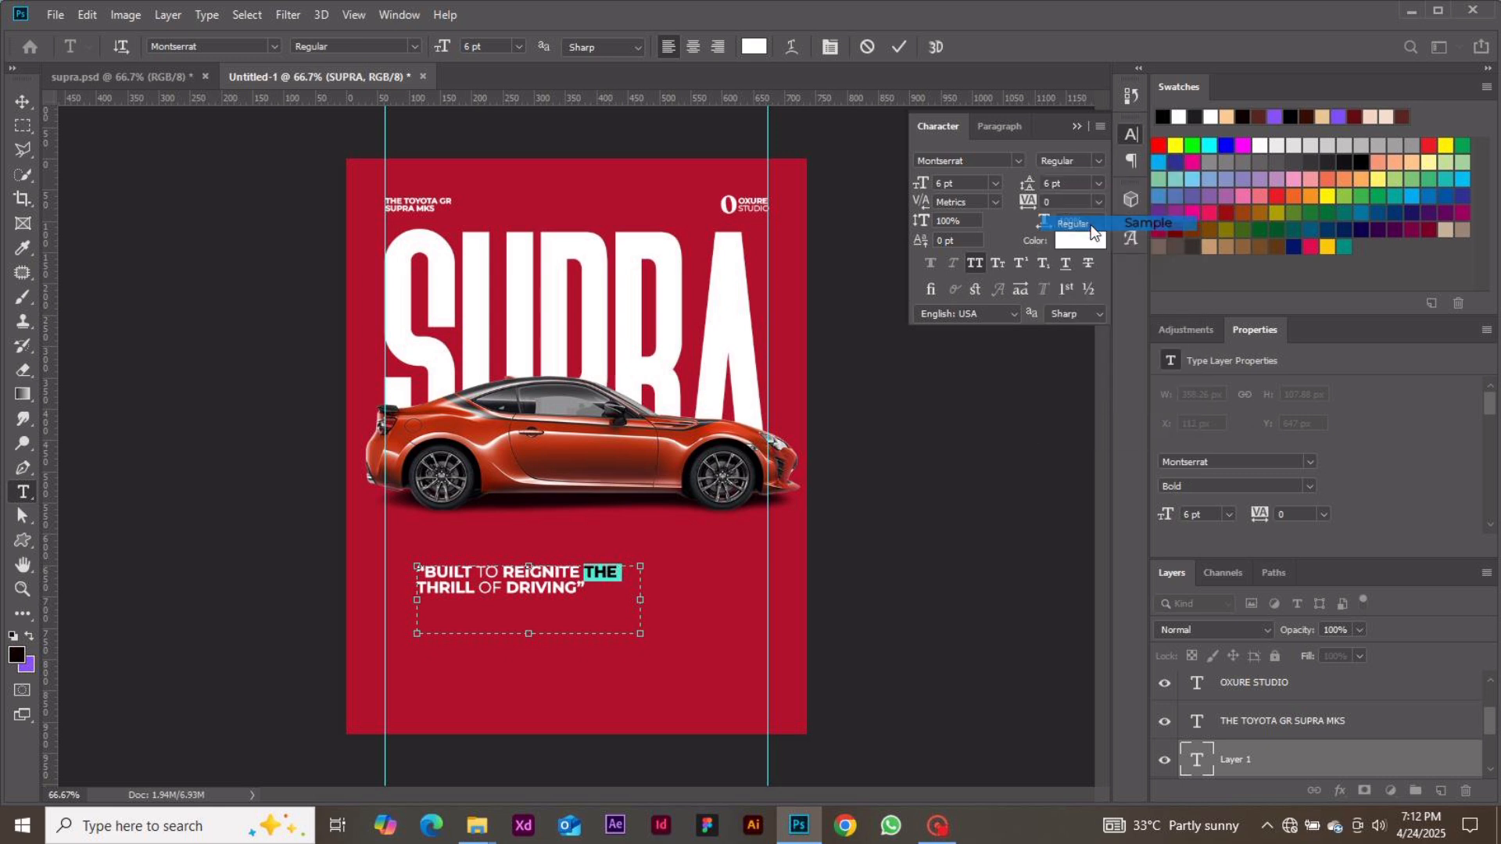
{"action": "left_click", "coordinate": [897, 47]}
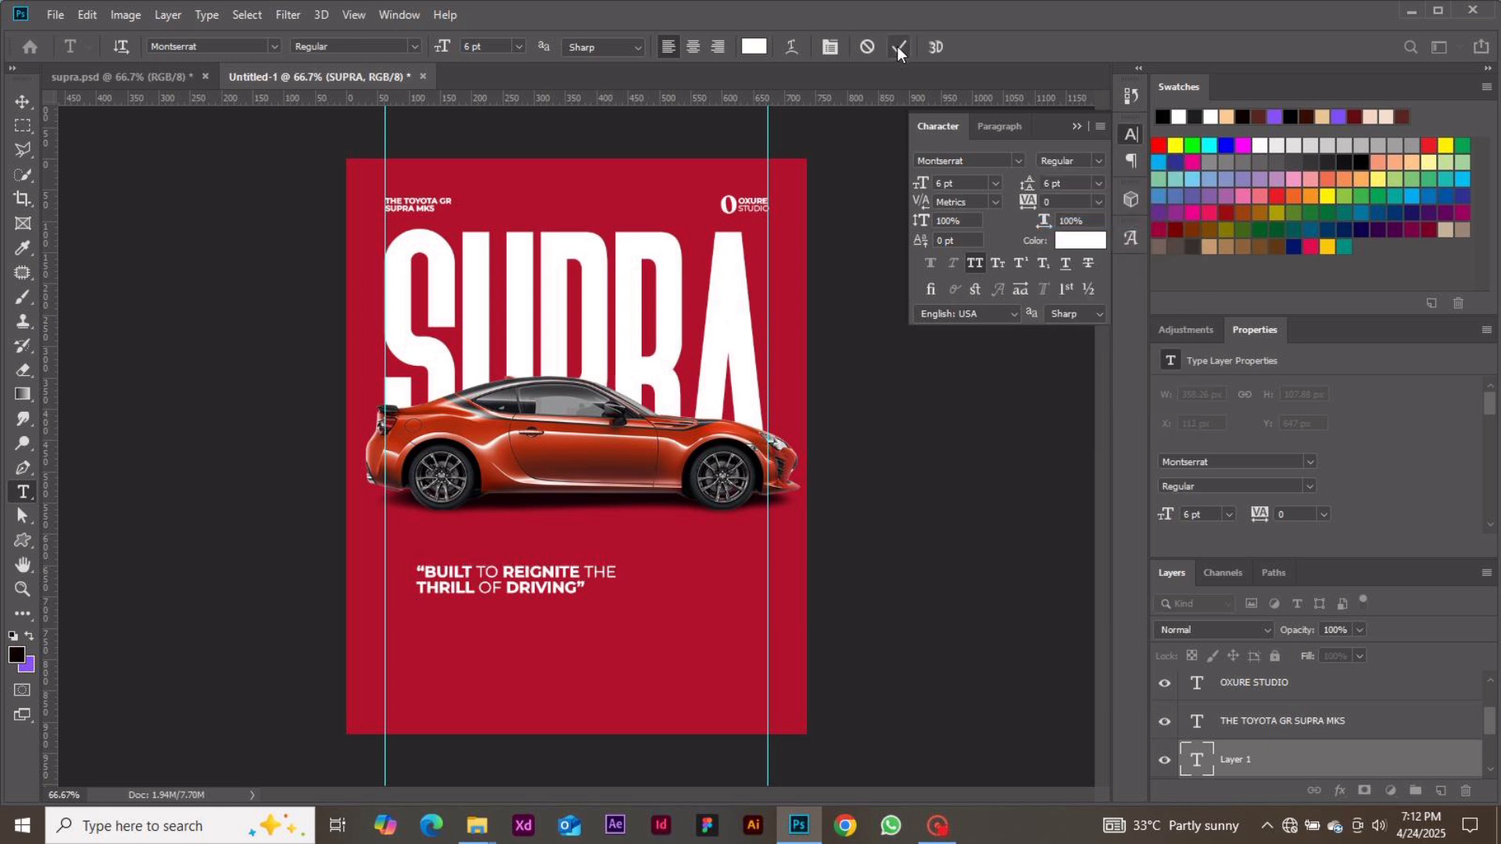
- Move the tagline closer beneath the car, flush with the left guide at X 64 px, Y 609 px, and deselect it
{"action": "left_click", "coordinate": [25, 97]}
{"action": "left_click_drag", "start_coordinate": [490, 584], "coordinate": [462, 565]}
{"action": "key", "text": "Up"}
{"action": "key", "text": "Up"}
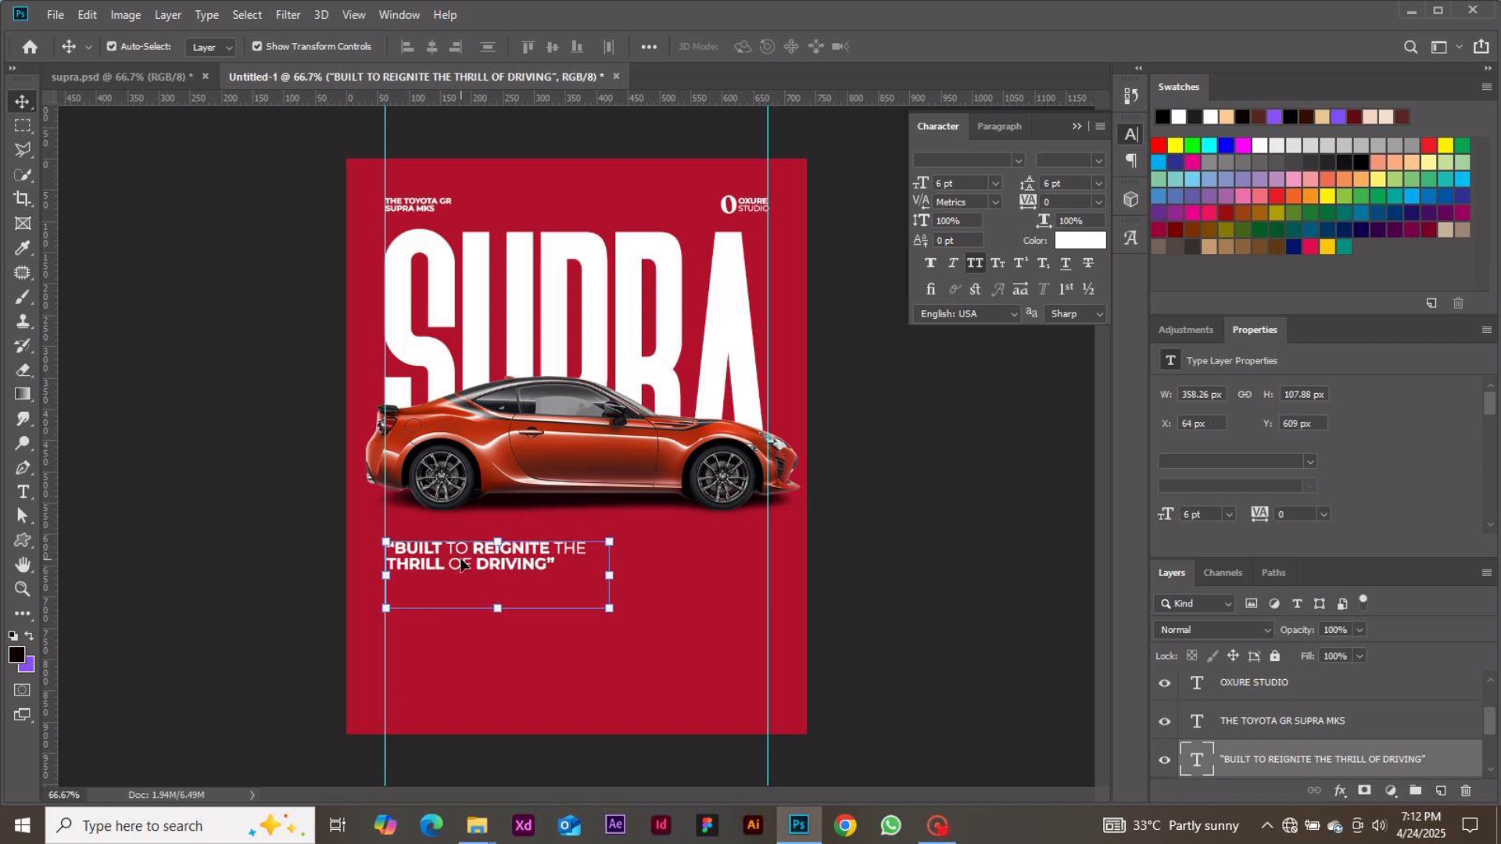
{"action": "left_click", "coordinate": [819, 569]}
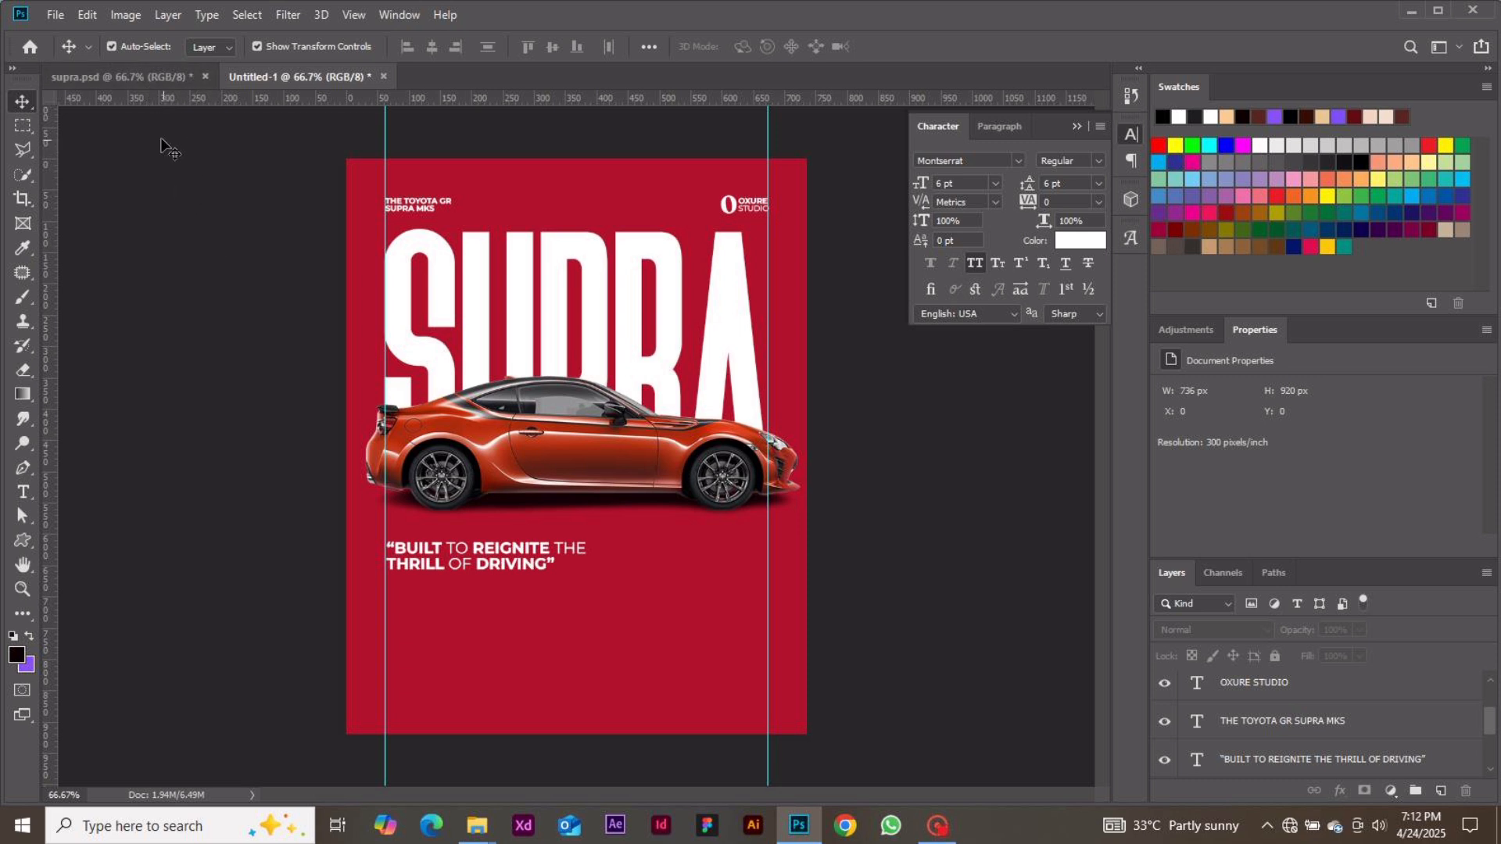
- Bring the Lorem ipsum paragraph over from supra.psd, place it beneath the tagline at X 62 px, Y 686 px, and deselect it
{"action": "left_click", "coordinate": [547, 556]}
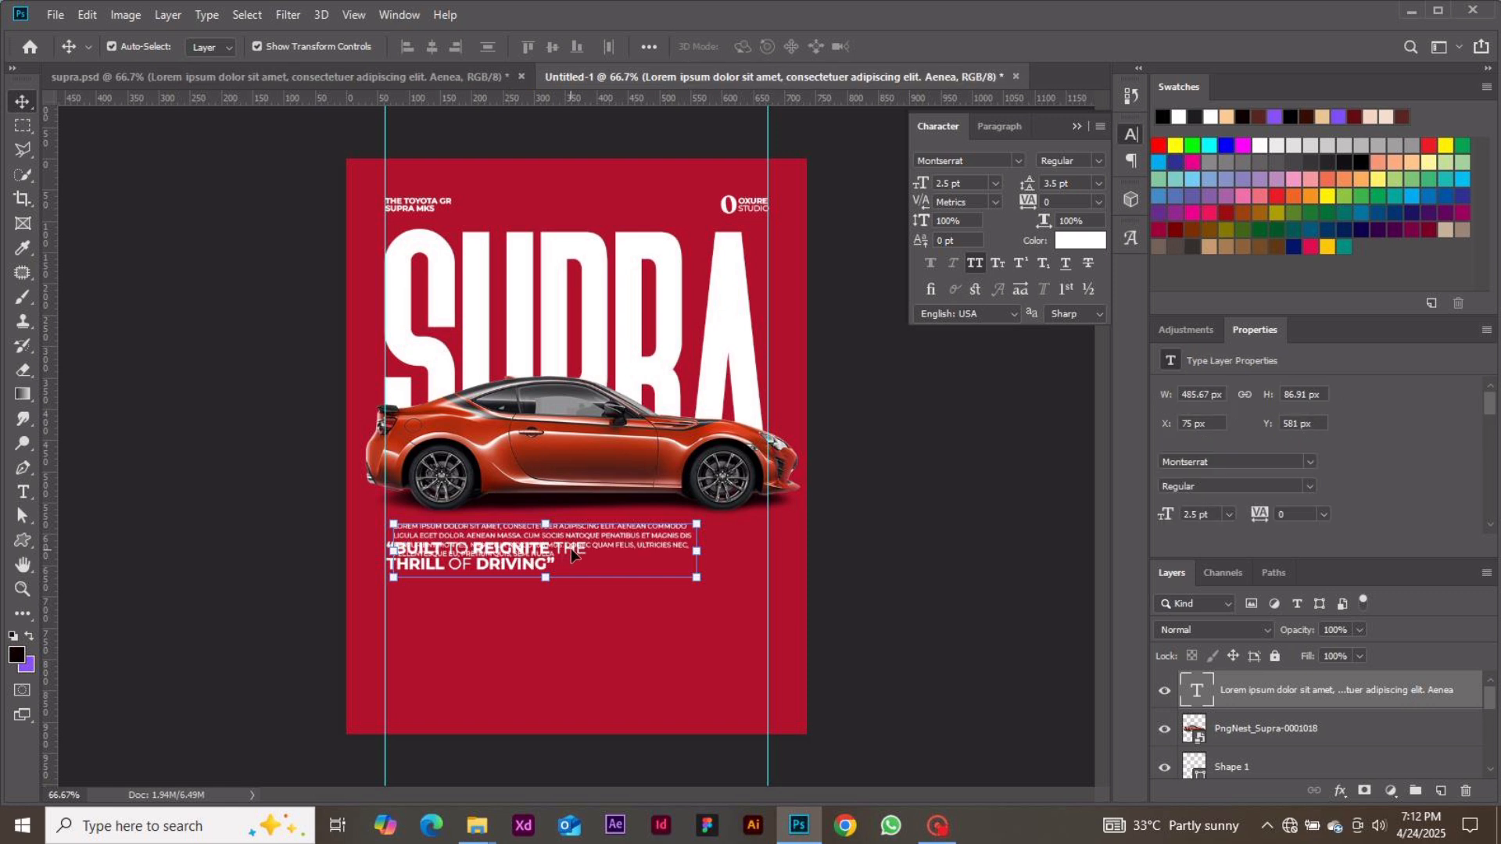
{"action": "left_click_drag", "start_coordinate": [584, 547], "coordinate": [575, 598]}
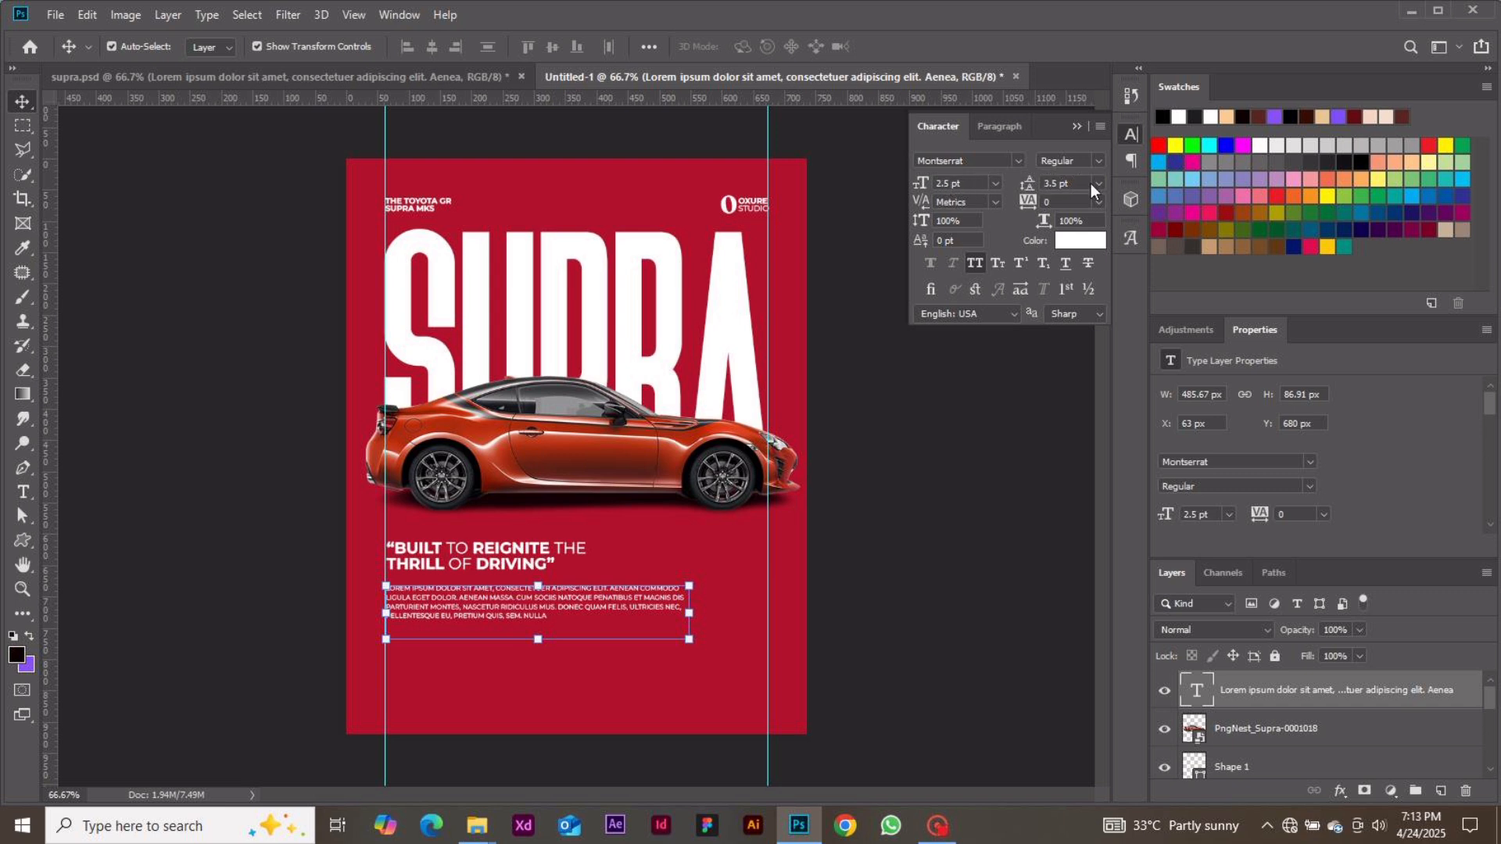
{"action": "left_click_drag", "start_coordinate": [428, 611], "coordinate": [428, 617]}
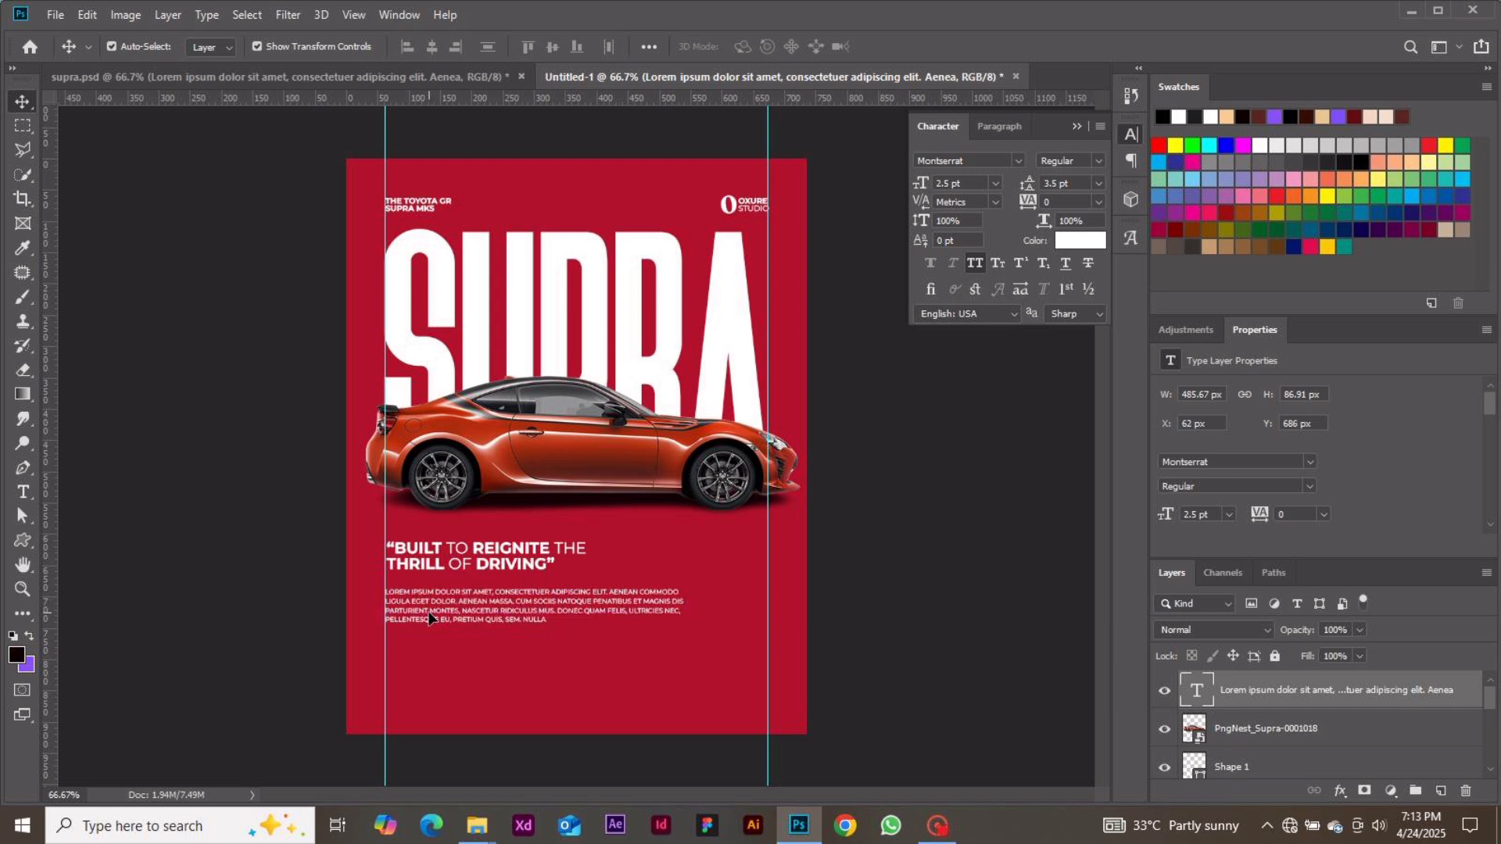
{"action": "left_click", "coordinate": [841, 629]}
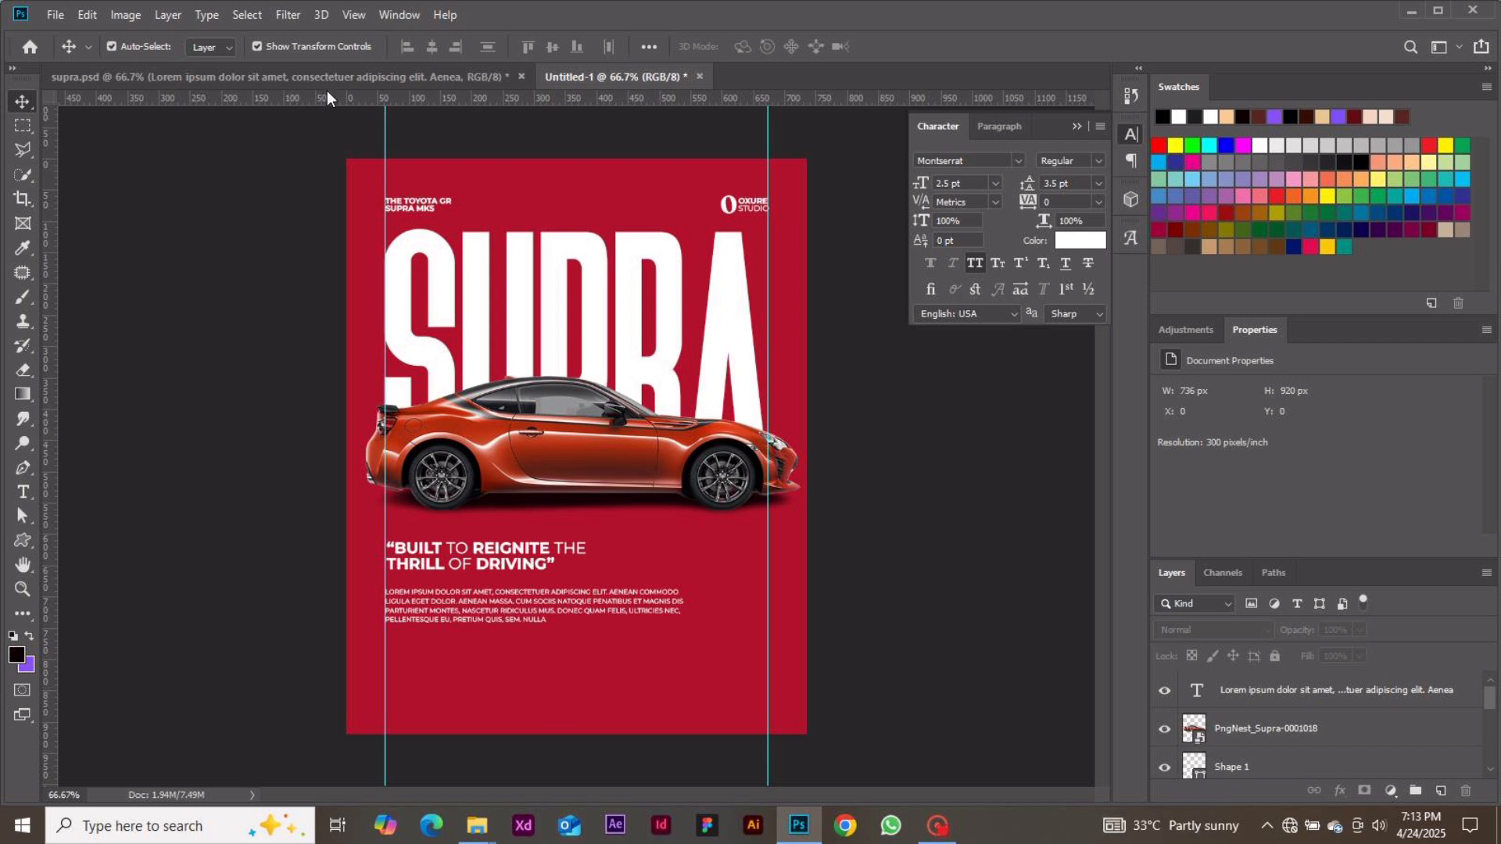
- Copy the three specification texts for power, acceleration and top speed from supra.psd to the poster's lower edge at X 63 px, Y 853 px
{"action": "left_click_drag", "start_coordinate": [326, 91], "coordinate": [545, 707]}
{"action": "key", "text": "ctrl+plus"}
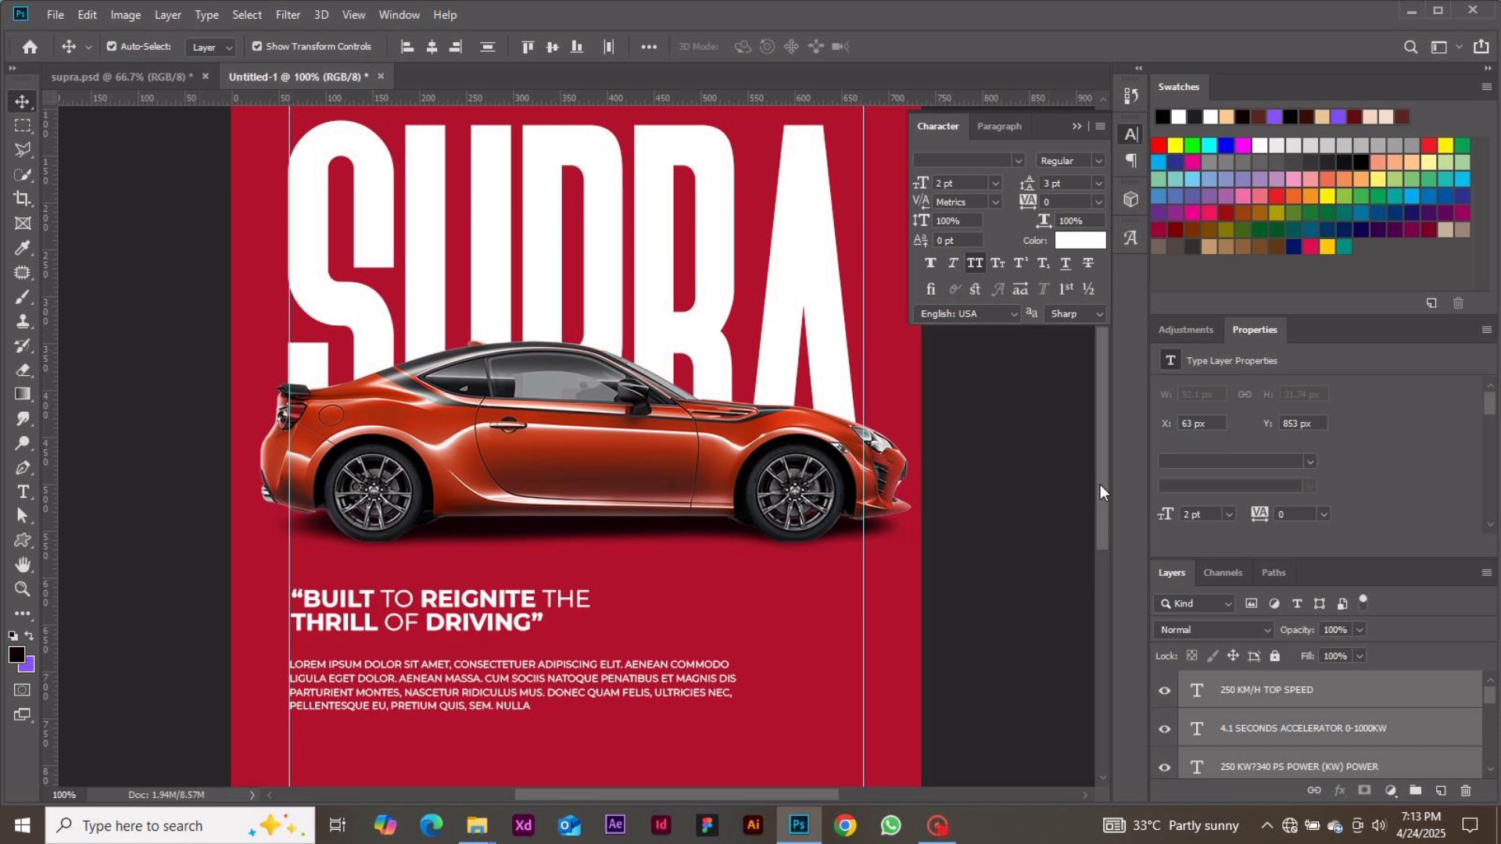
{"action": "left_click_drag", "start_coordinate": [1100, 487], "coordinate": [1091, 580]}
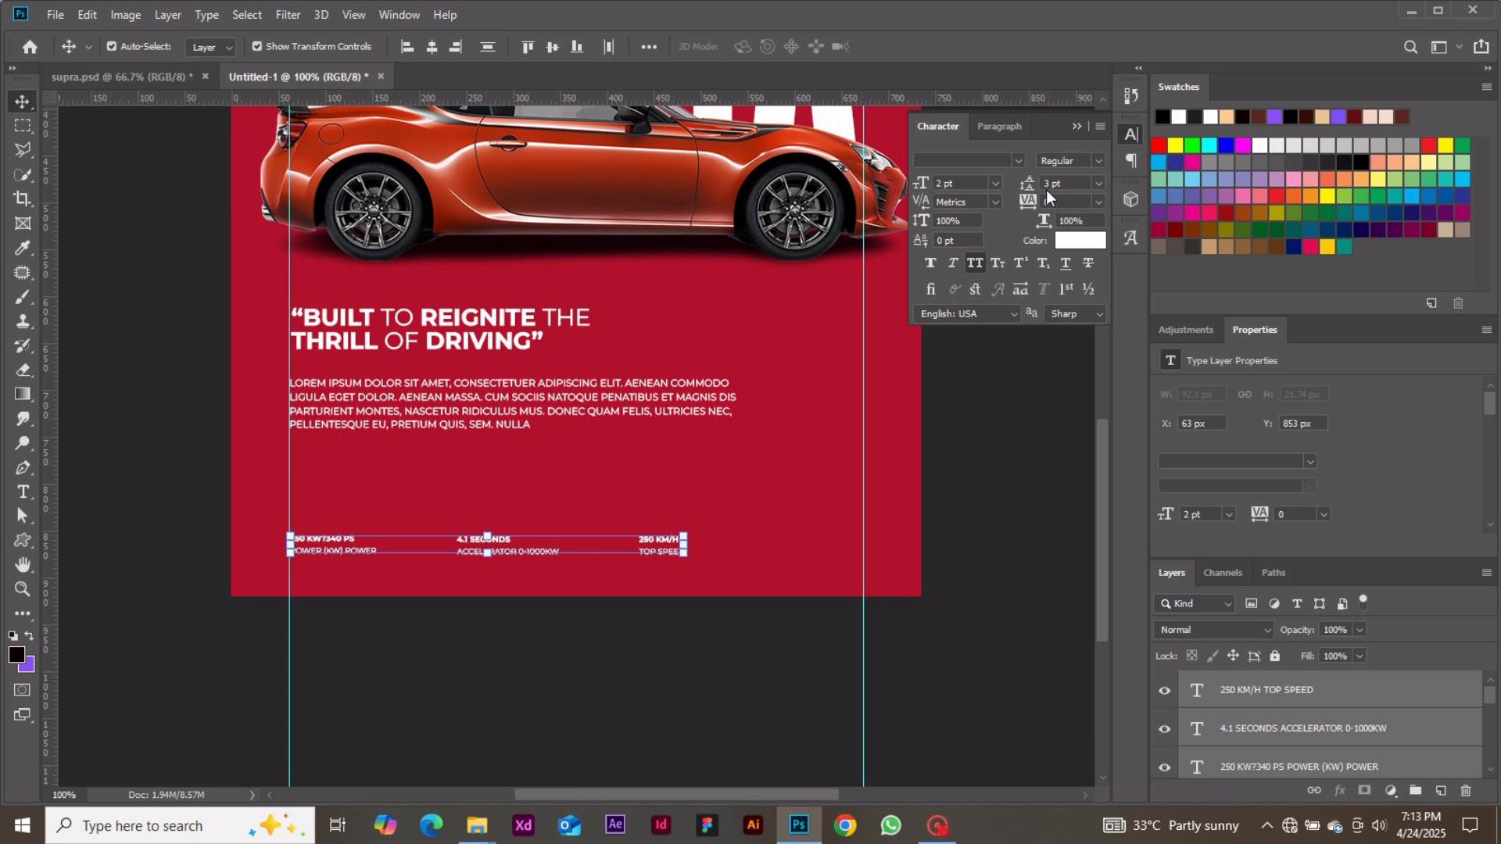
{"action": "left_click", "coordinate": [453, 657]}
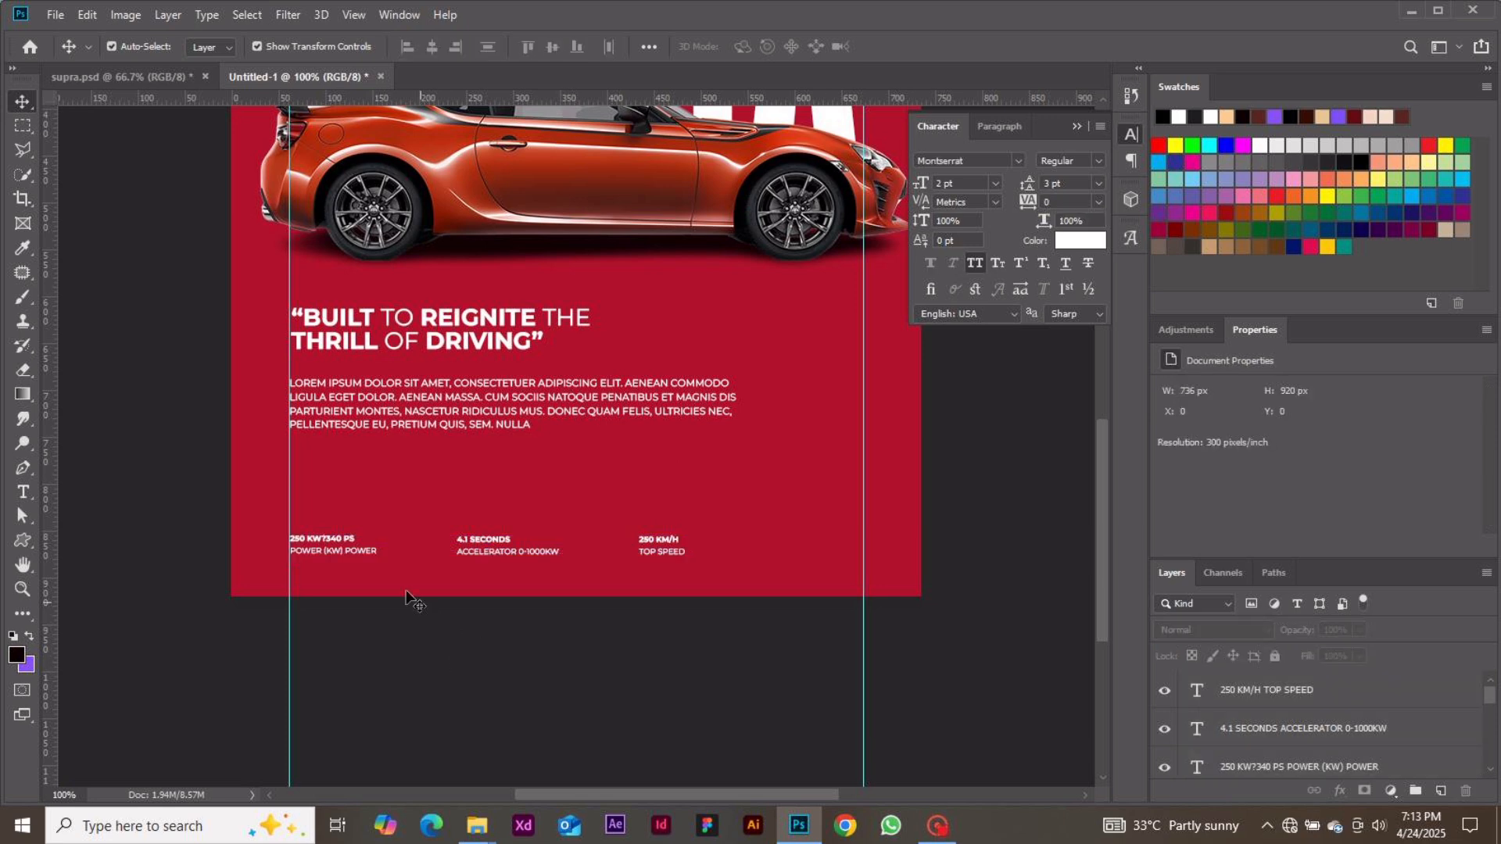
- Examine the font weight, size and leading of both lines in the power specification text, and check the acceleration text
{"action": "left_click", "coordinate": [336, 553]}
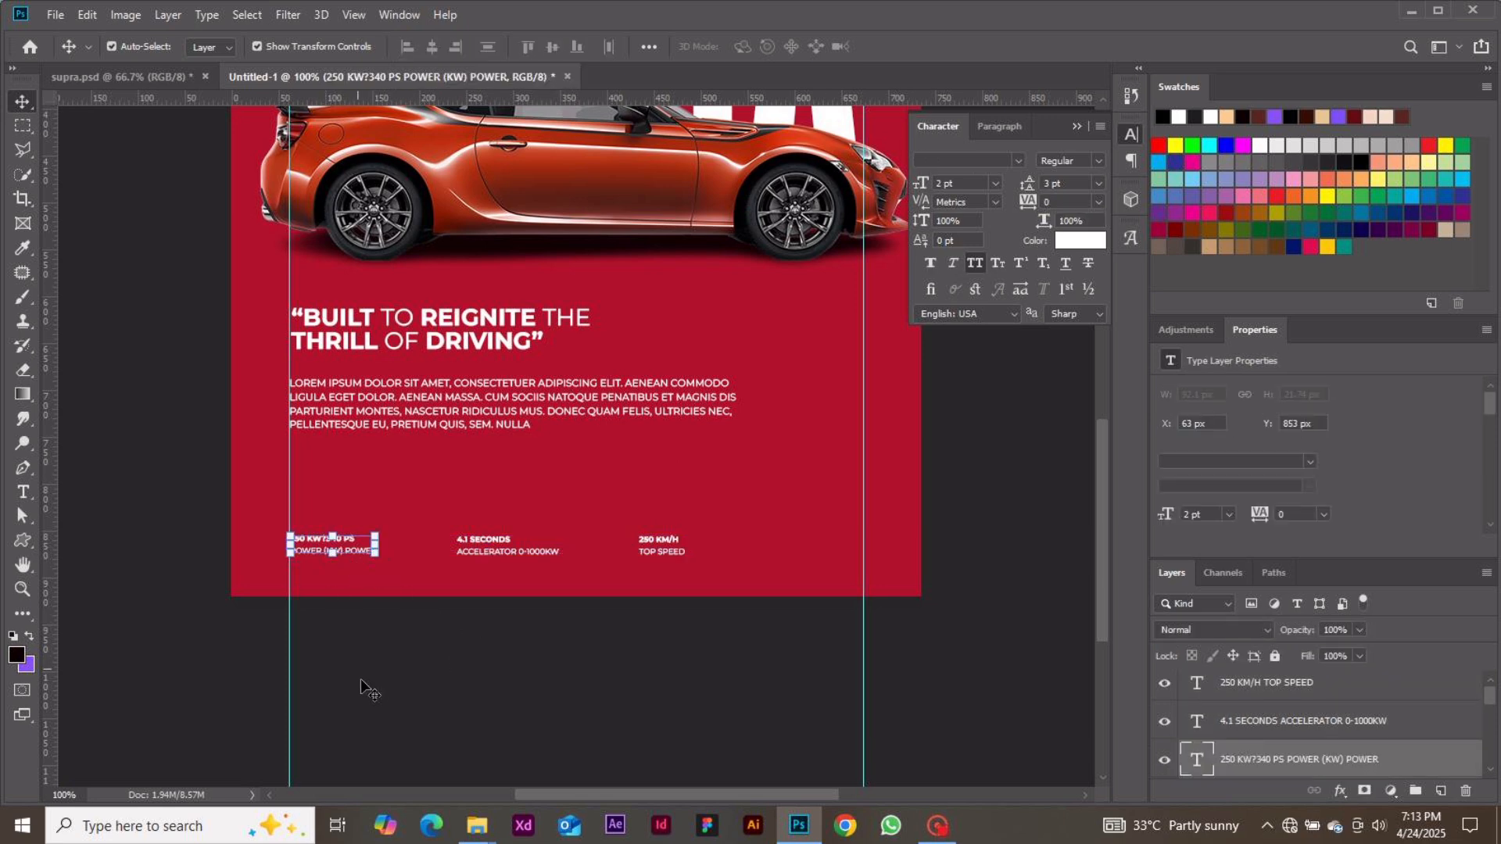
{"action": "key", "text": "ctrl+plus"}
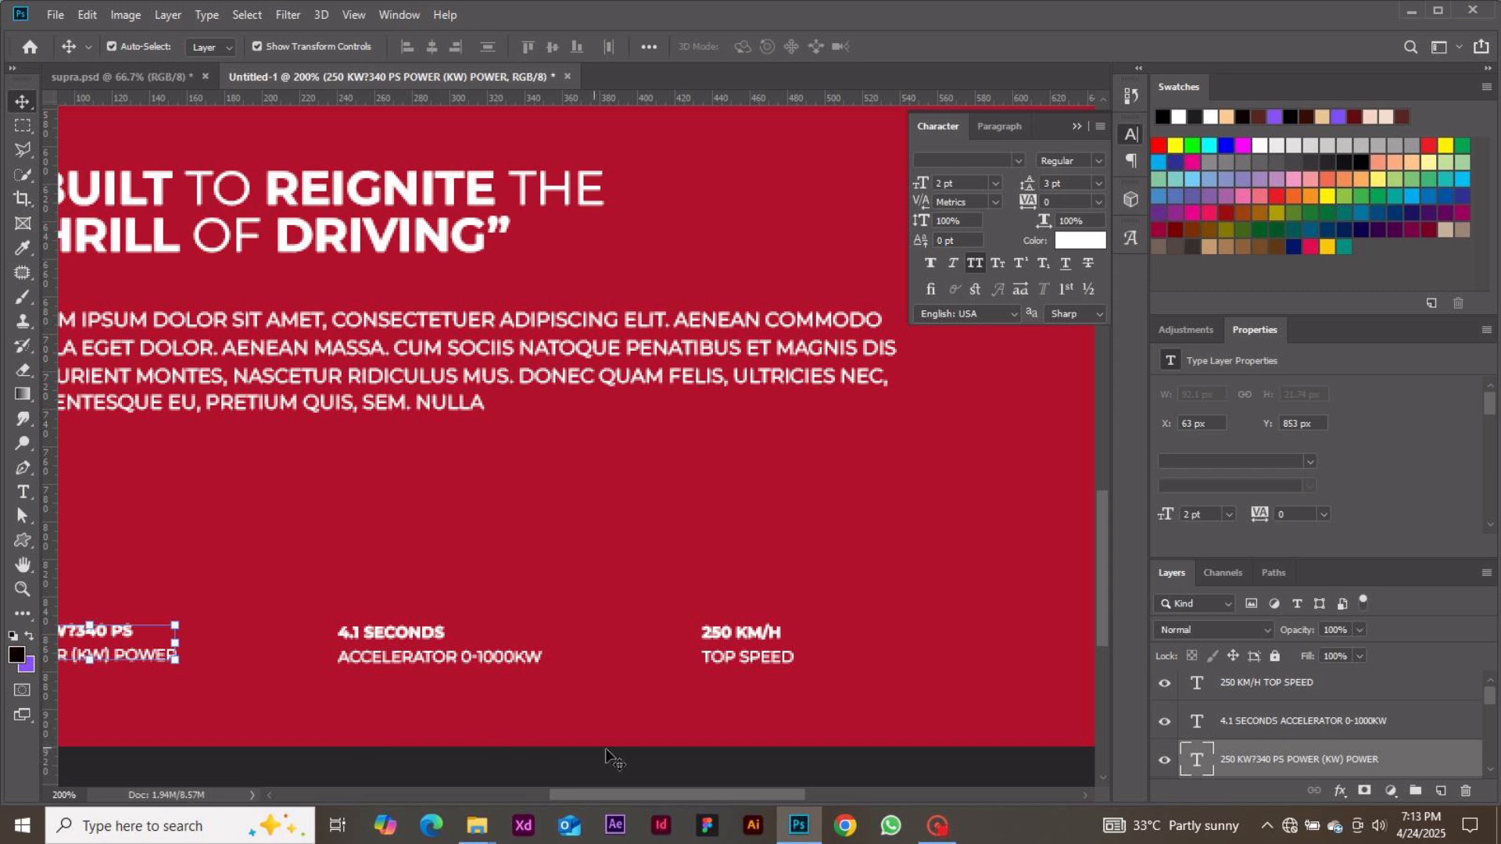
{"action": "left_click_drag", "start_coordinate": [599, 785], "coordinate": [560, 791]}
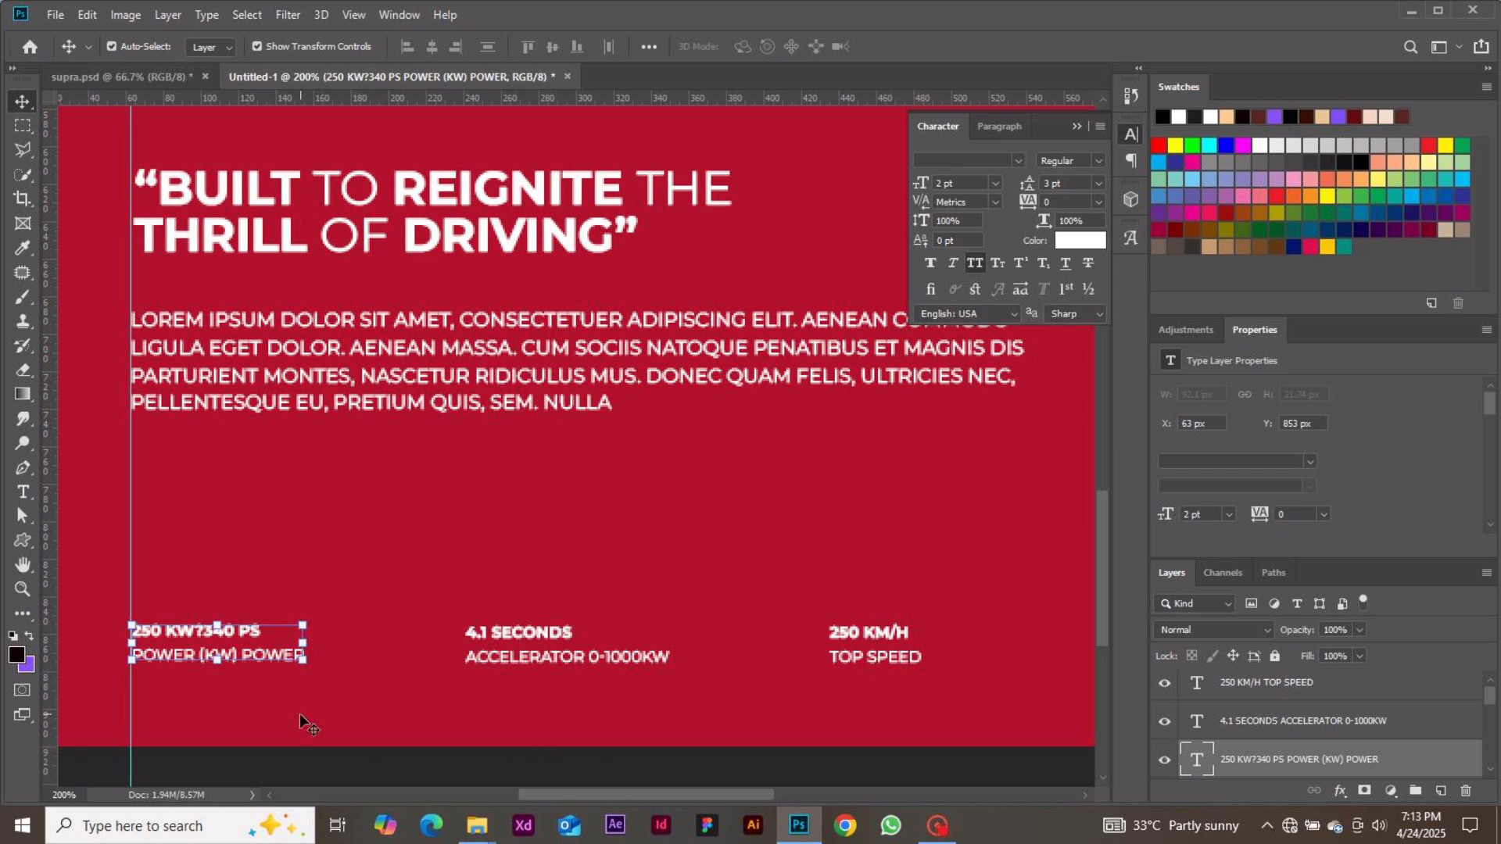
{"action": "left_click", "coordinate": [242, 665]}
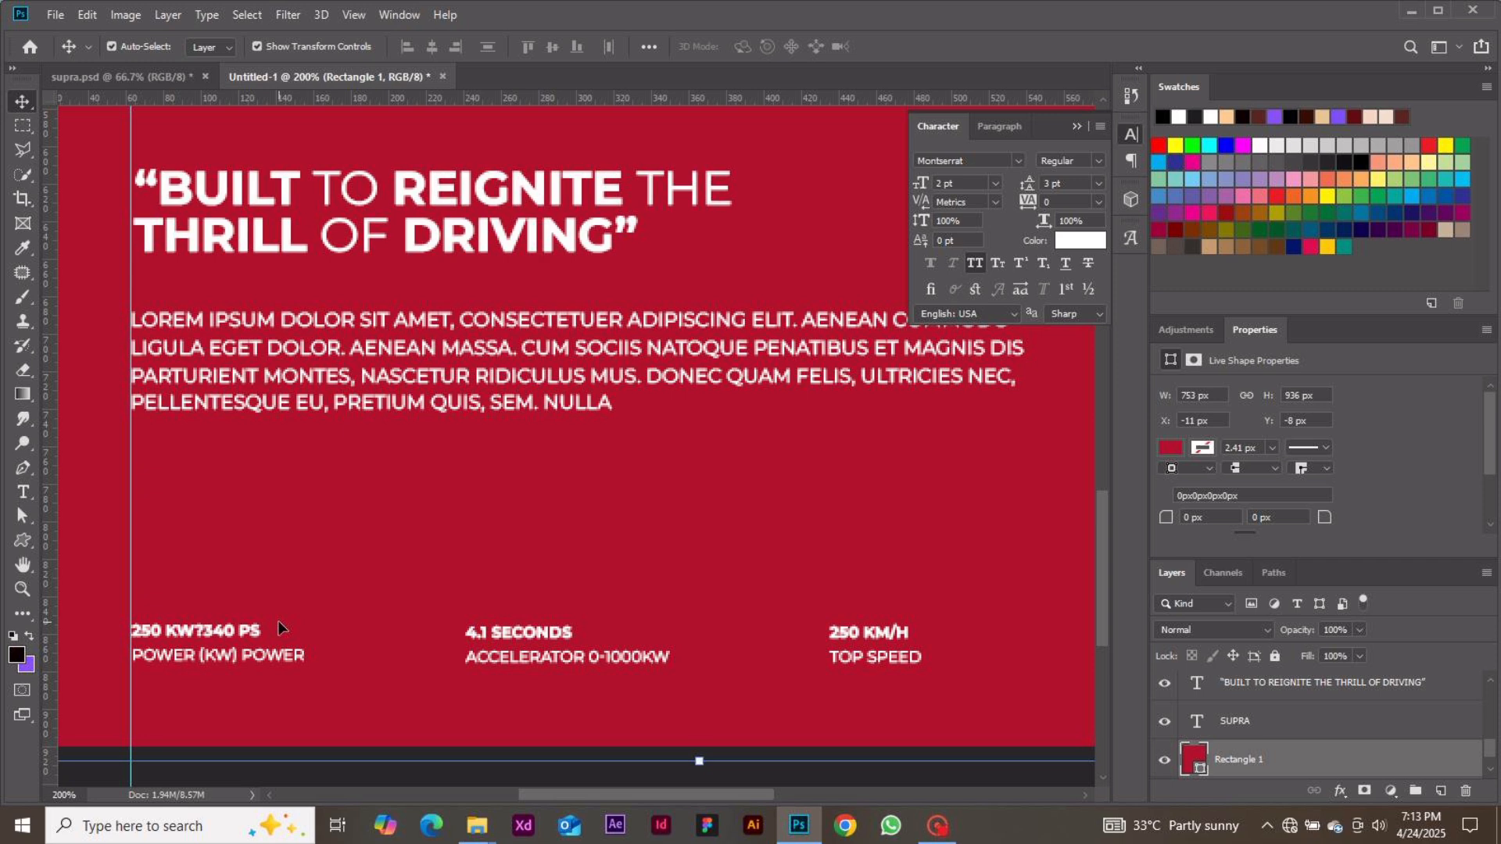
{"action": "left_click", "coordinate": [262, 630]}
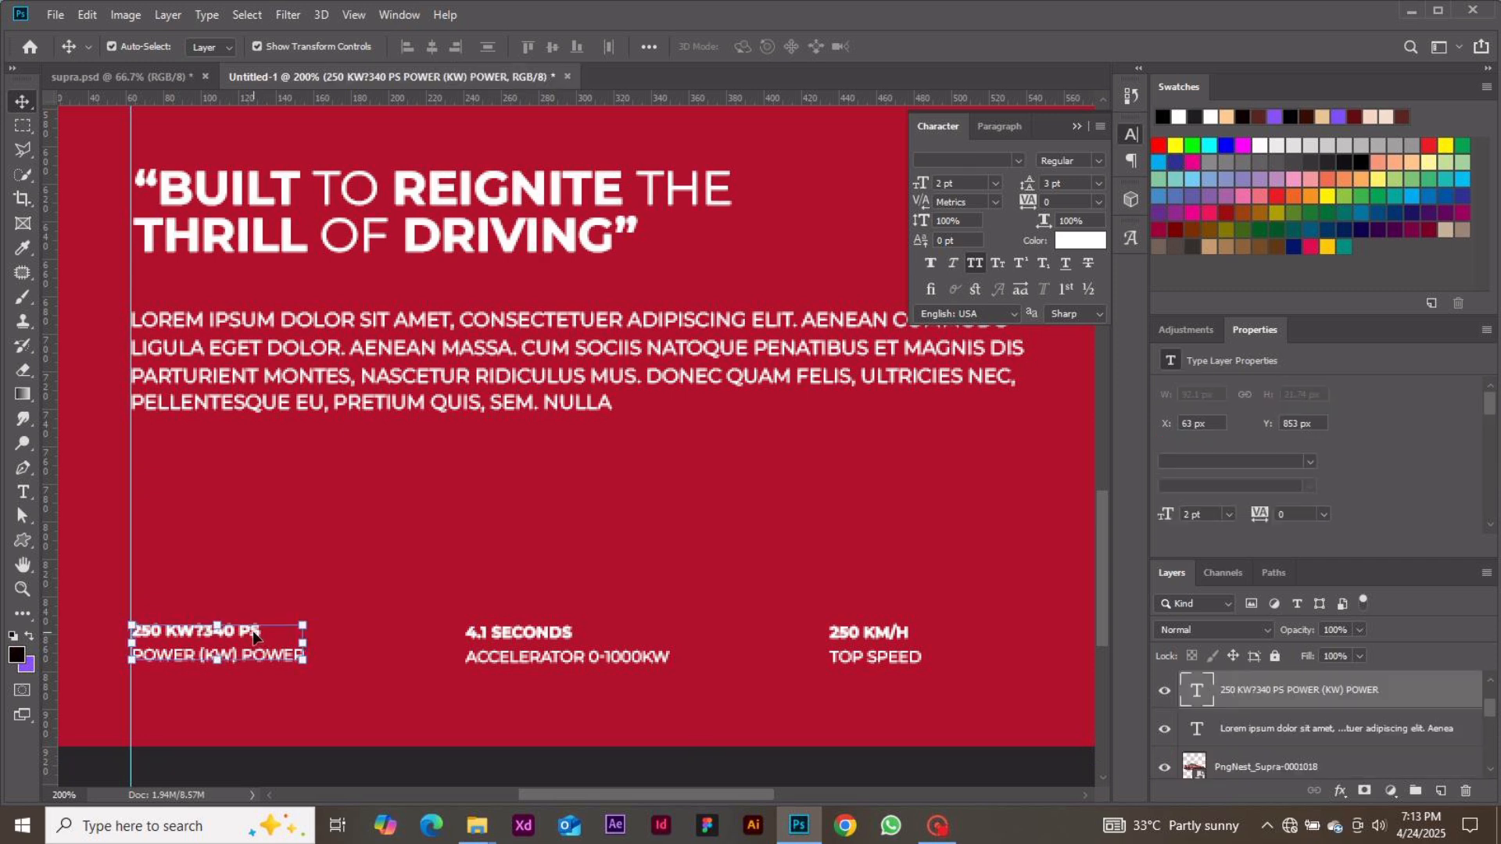
{"action": "double_click", "coordinate": [242, 639]}
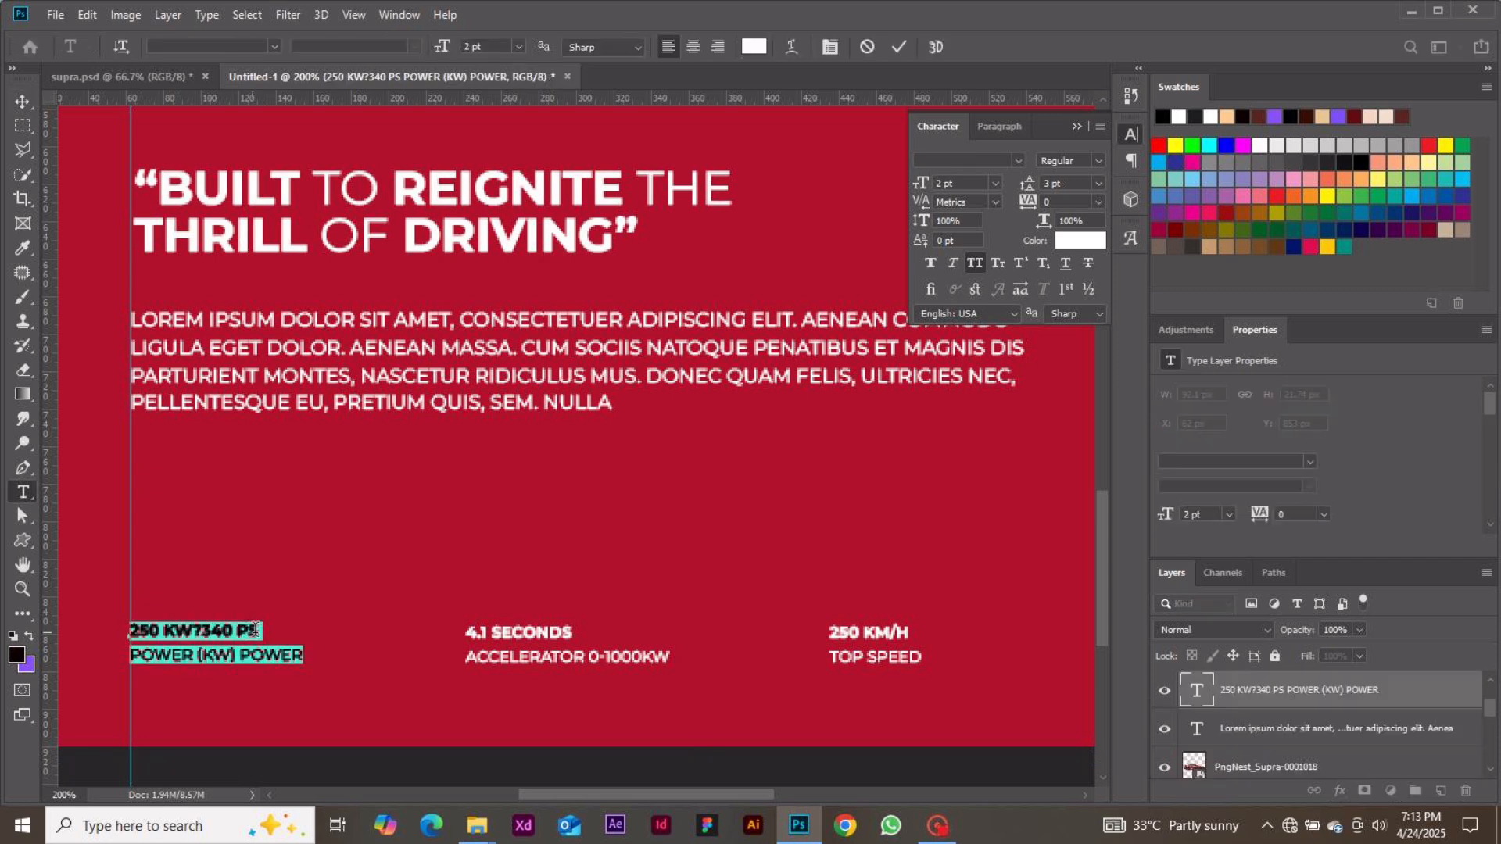
{"action": "left_click_drag", "start_coordinate": [260, 630], "coordinate": [130, 635]}
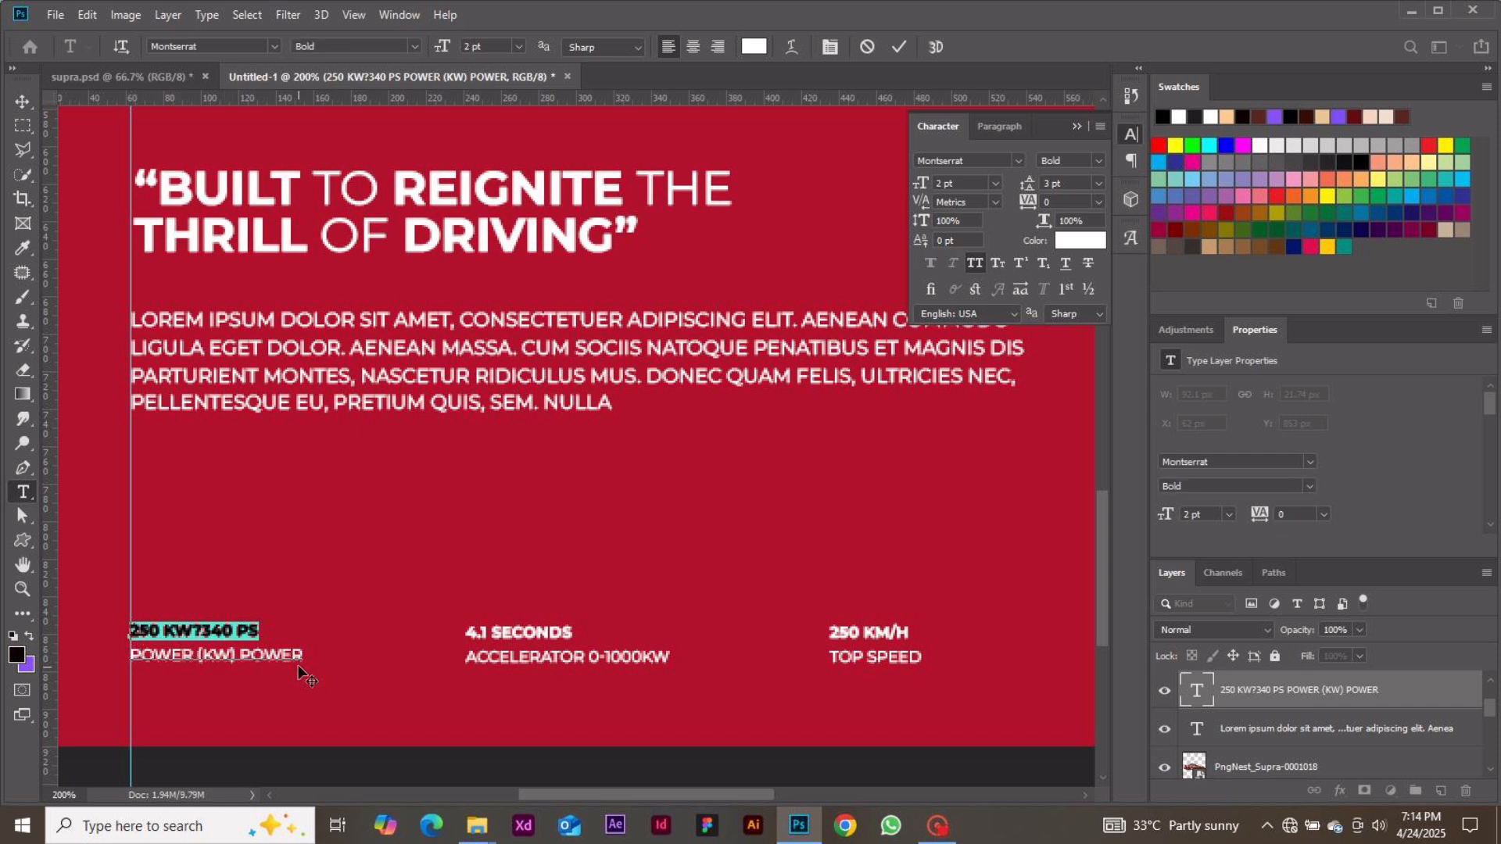
{"action": "left_click_drag", "start_coordinate": [302, 660], "coordinate": [126, 665]}
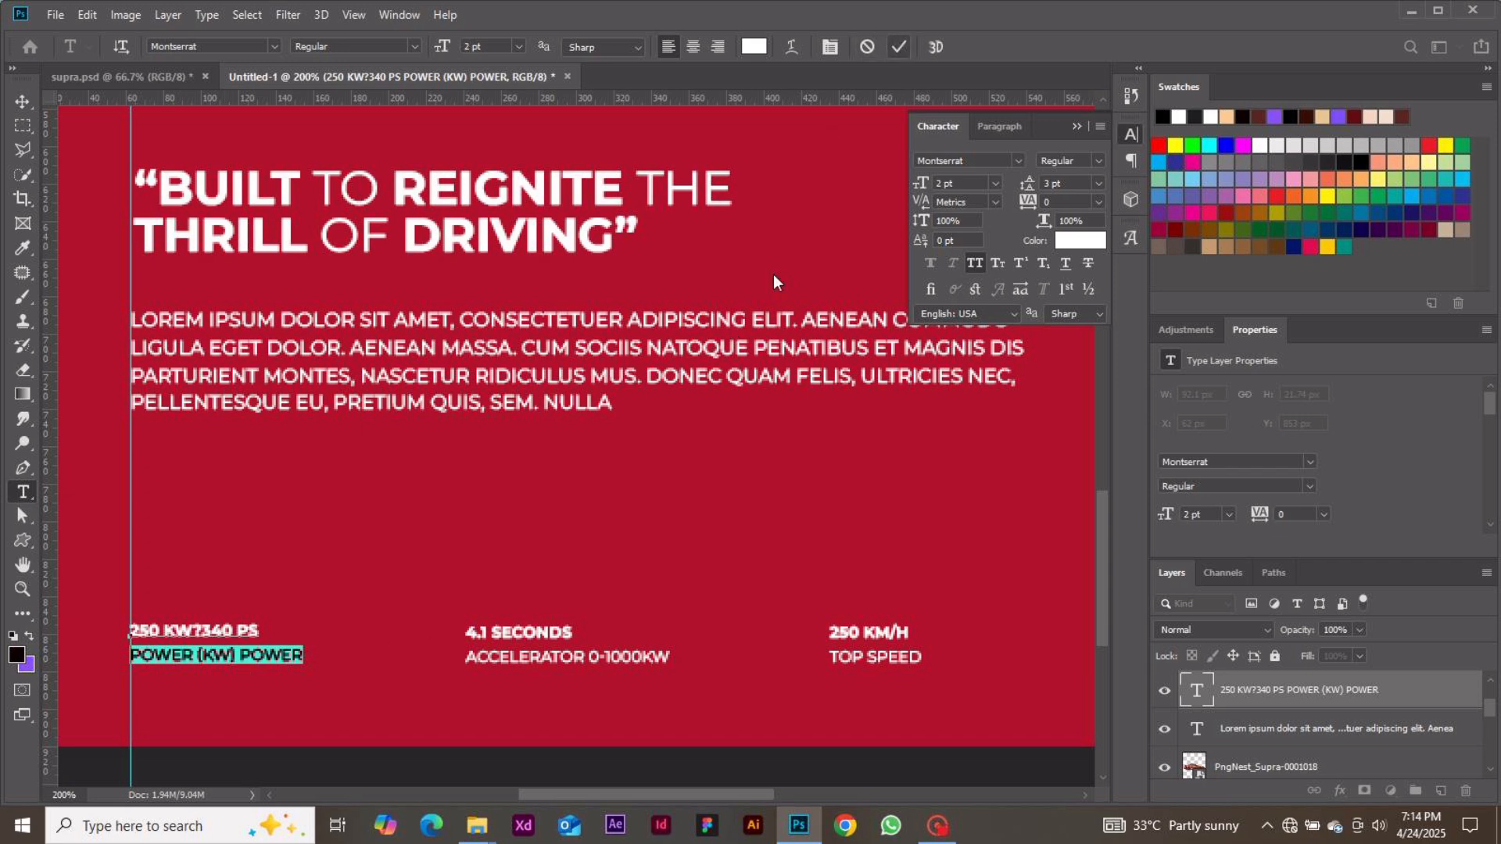
{"action": "key", "text": "ctrl+Return"}
{"action": "key", "text": "v"}
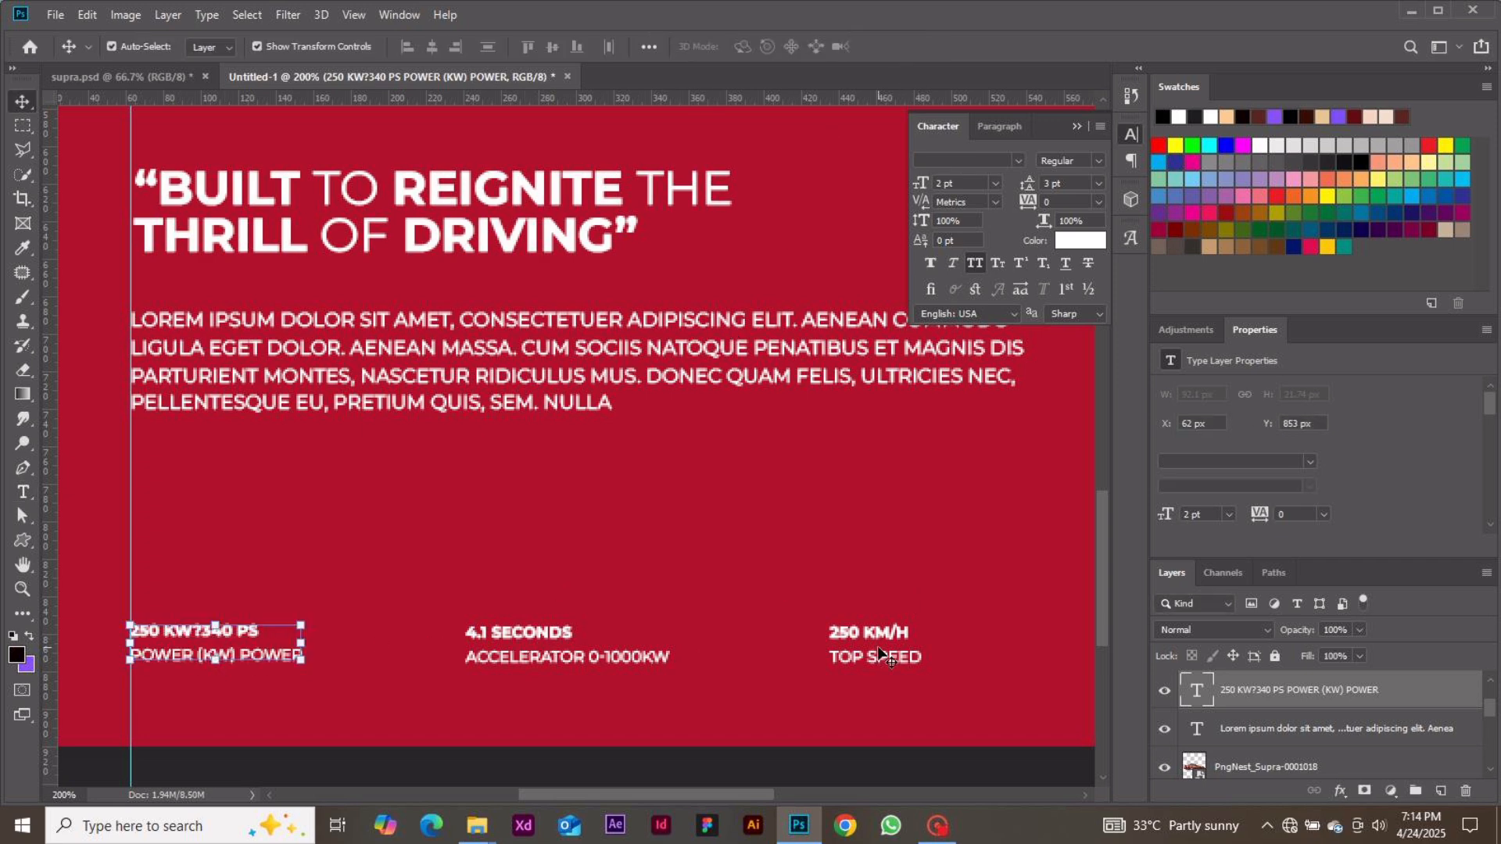
{"action": "key", "text": "ctrl+minus"}
{"action": "key", "text": "ctrl+minus"}
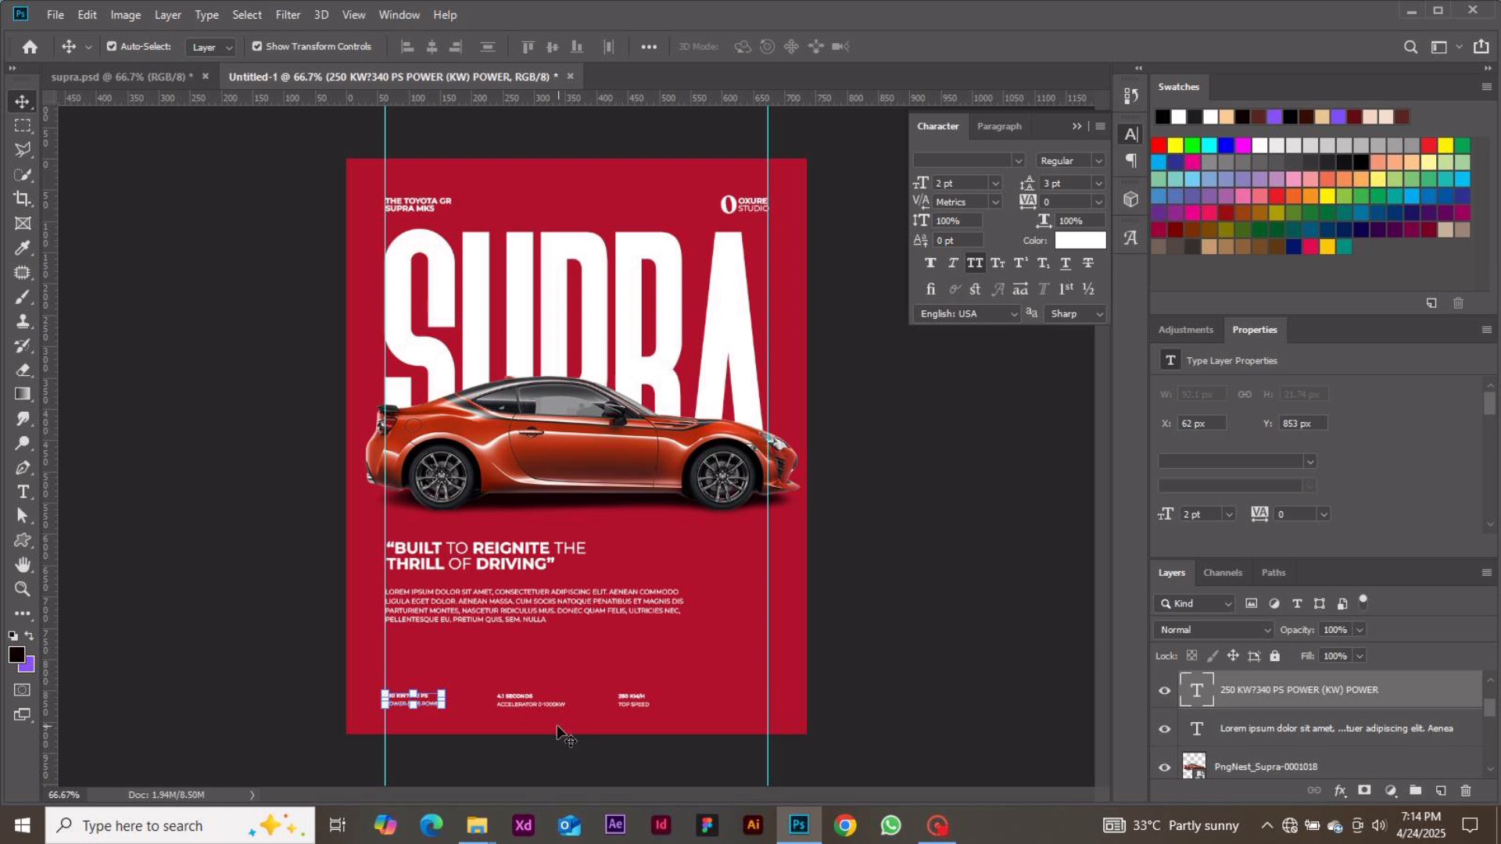
{"action": "left_click", "coordinate": [525, 703]}
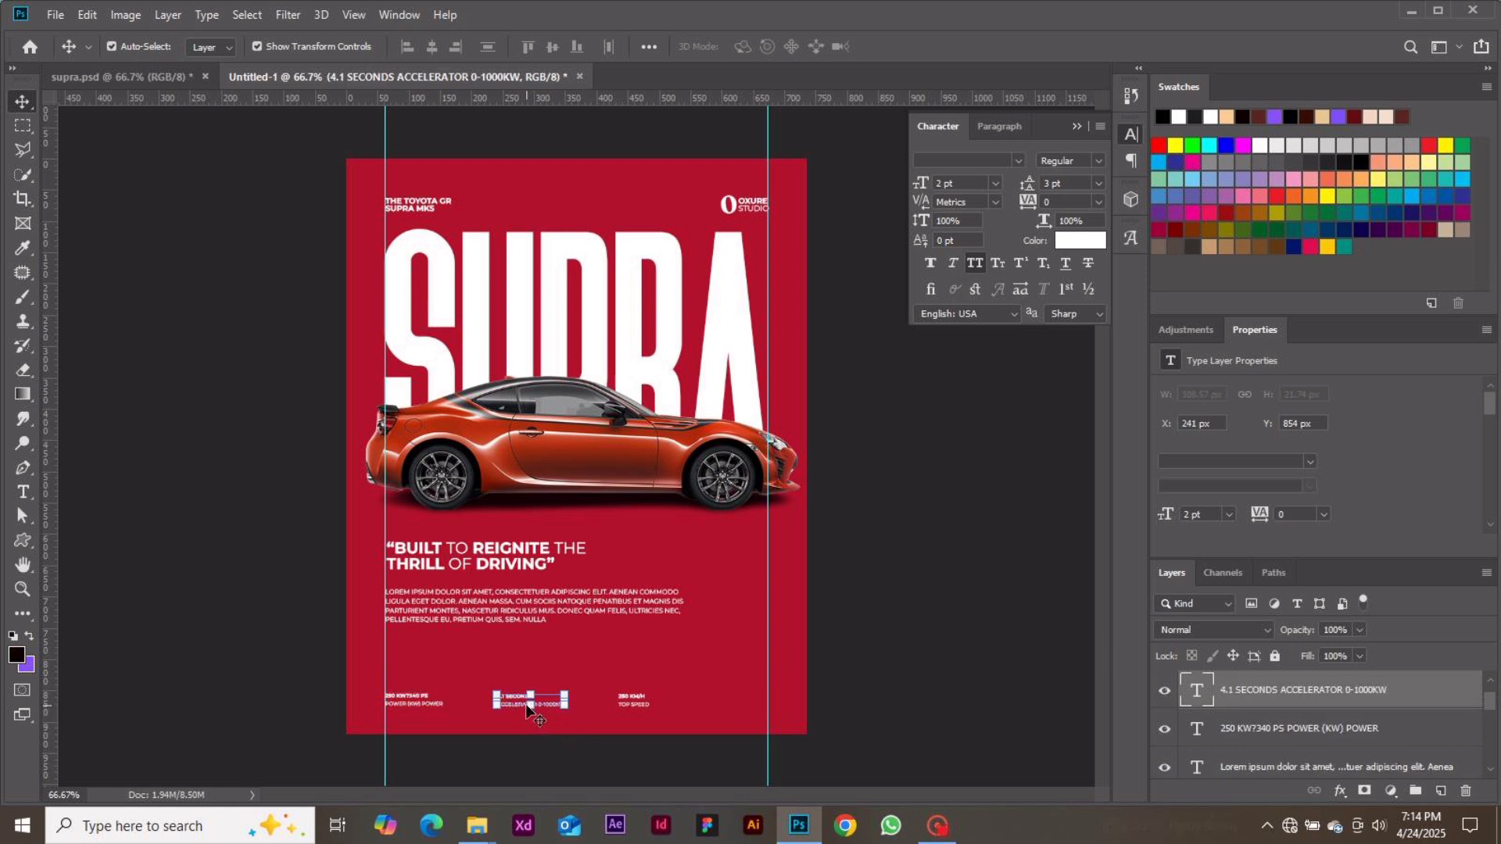
{"action": "left_click", "coordinate": [500, 765]}
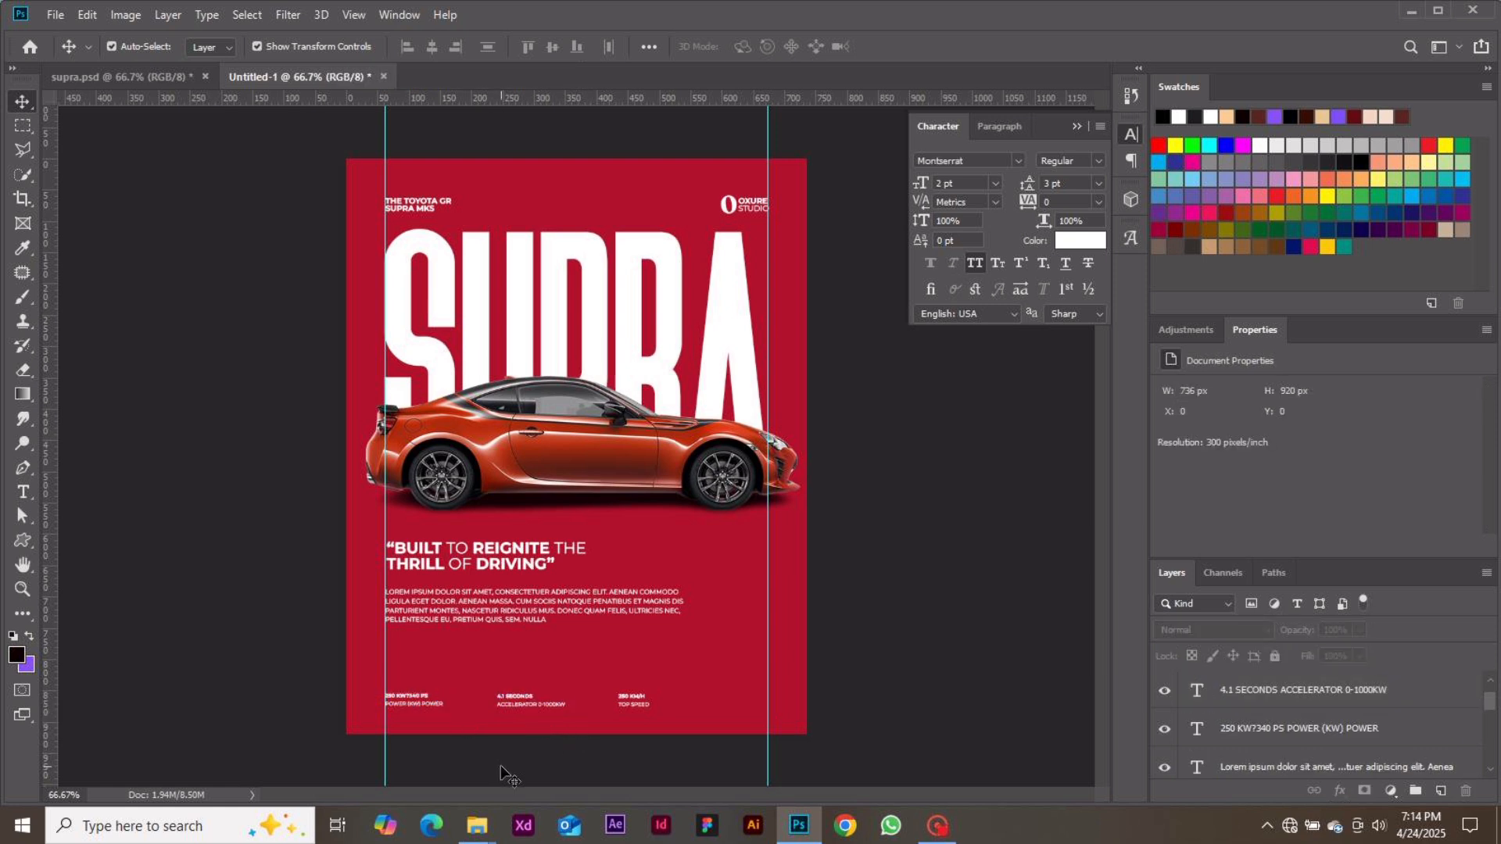
{"action": "left_click", "coordinate": [53, 16]}
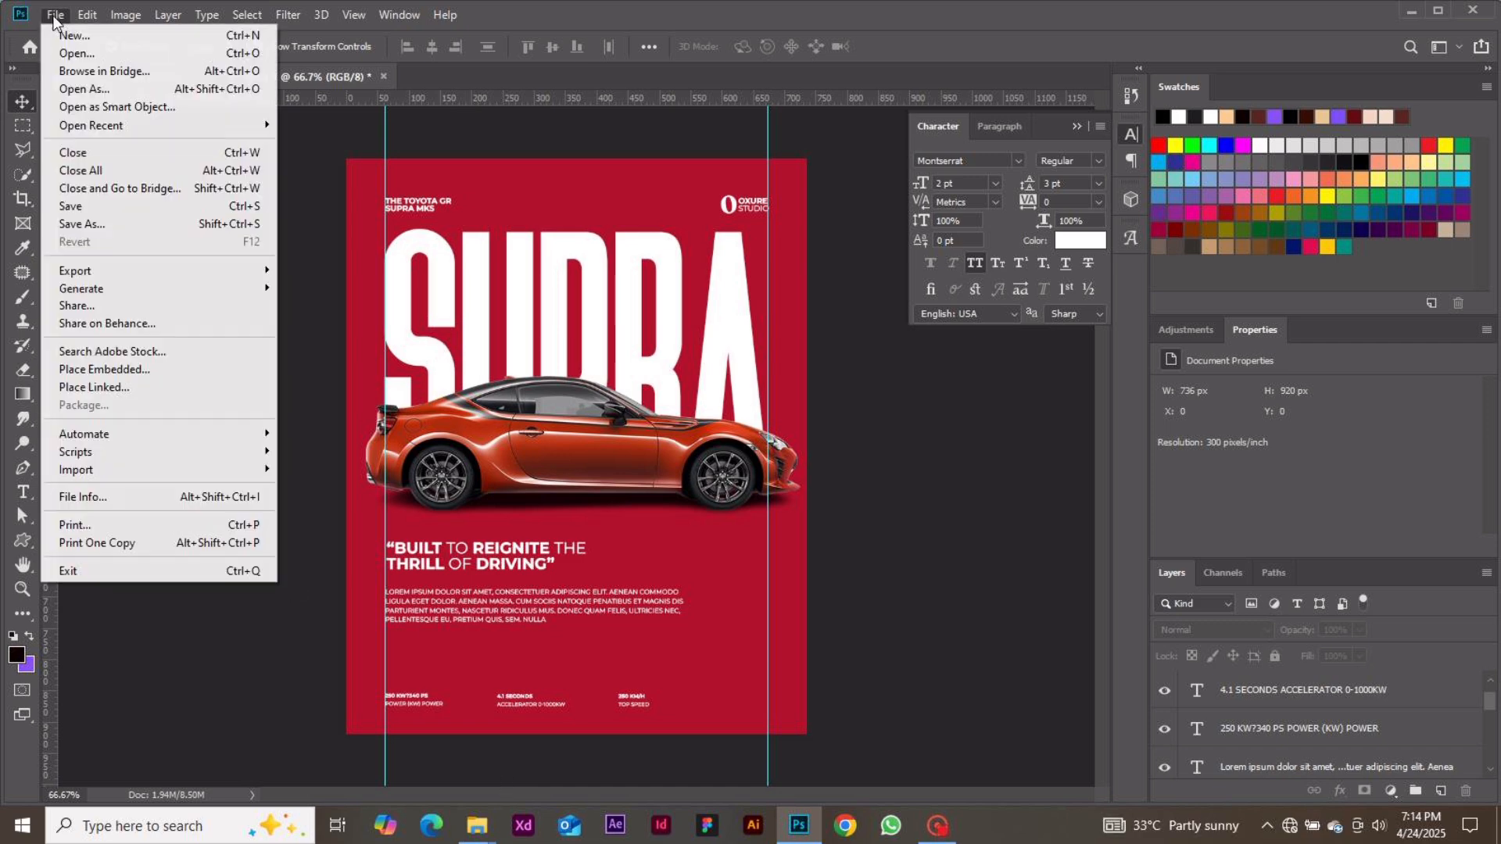
{"action": "left_click", "coordinate": [153, 369]}
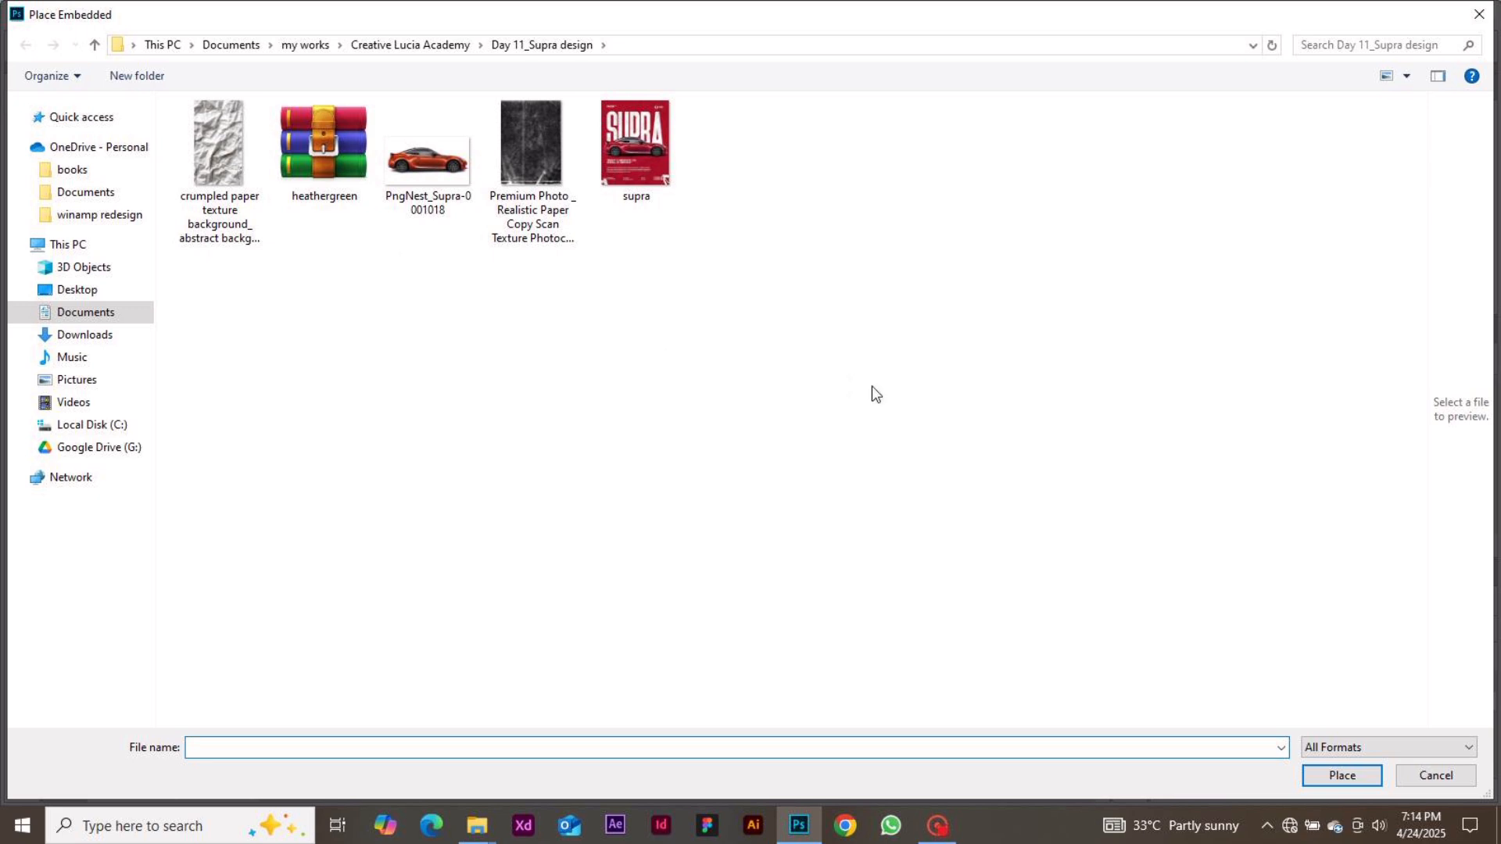
{"action": "mouse_move", "coordinate": [485, 826]}
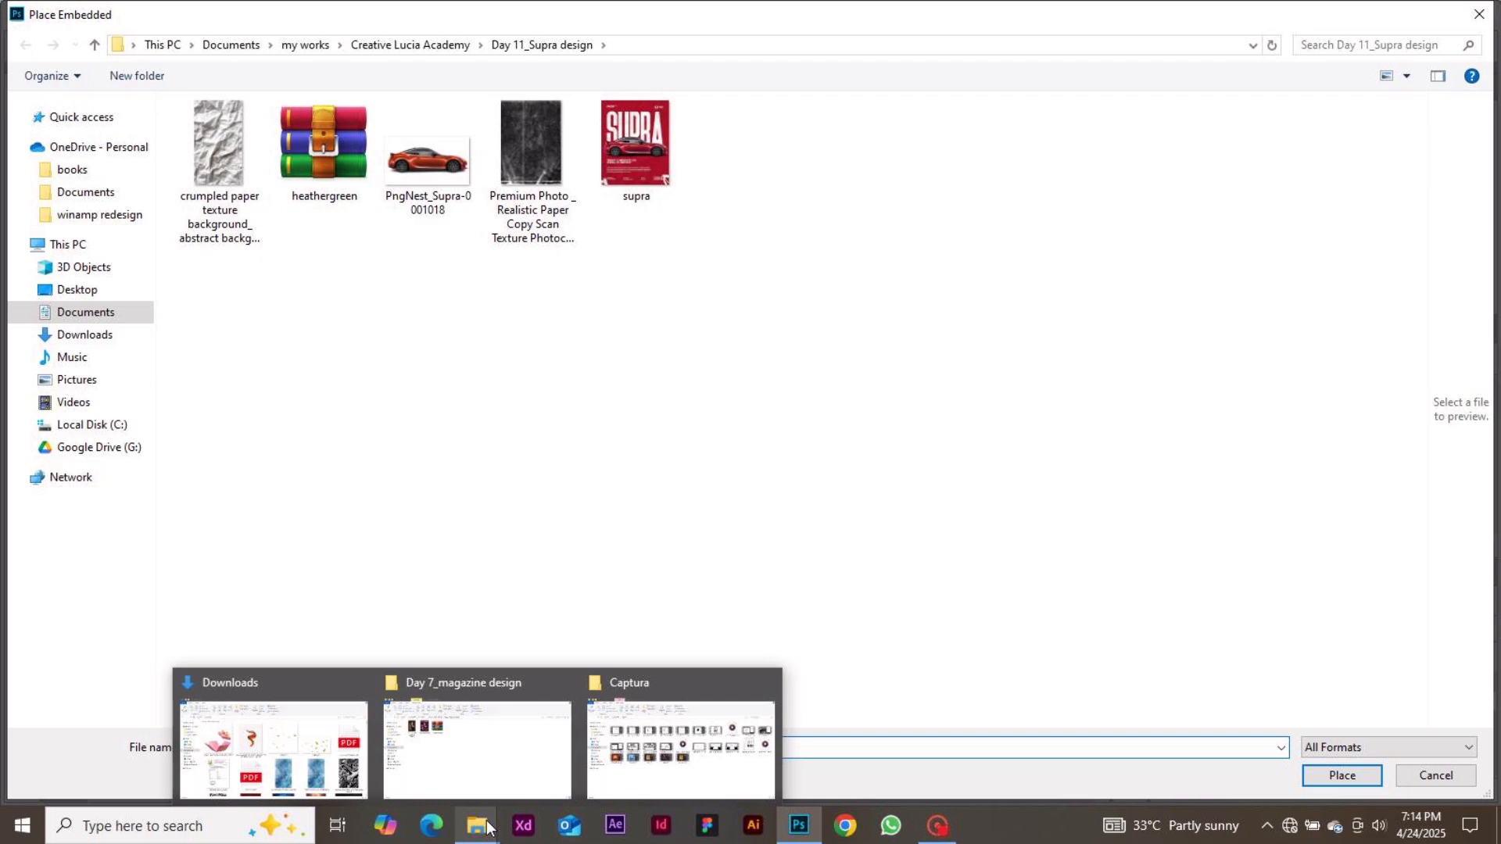
{"action": "left_click", "coordinate": [346, 774]}
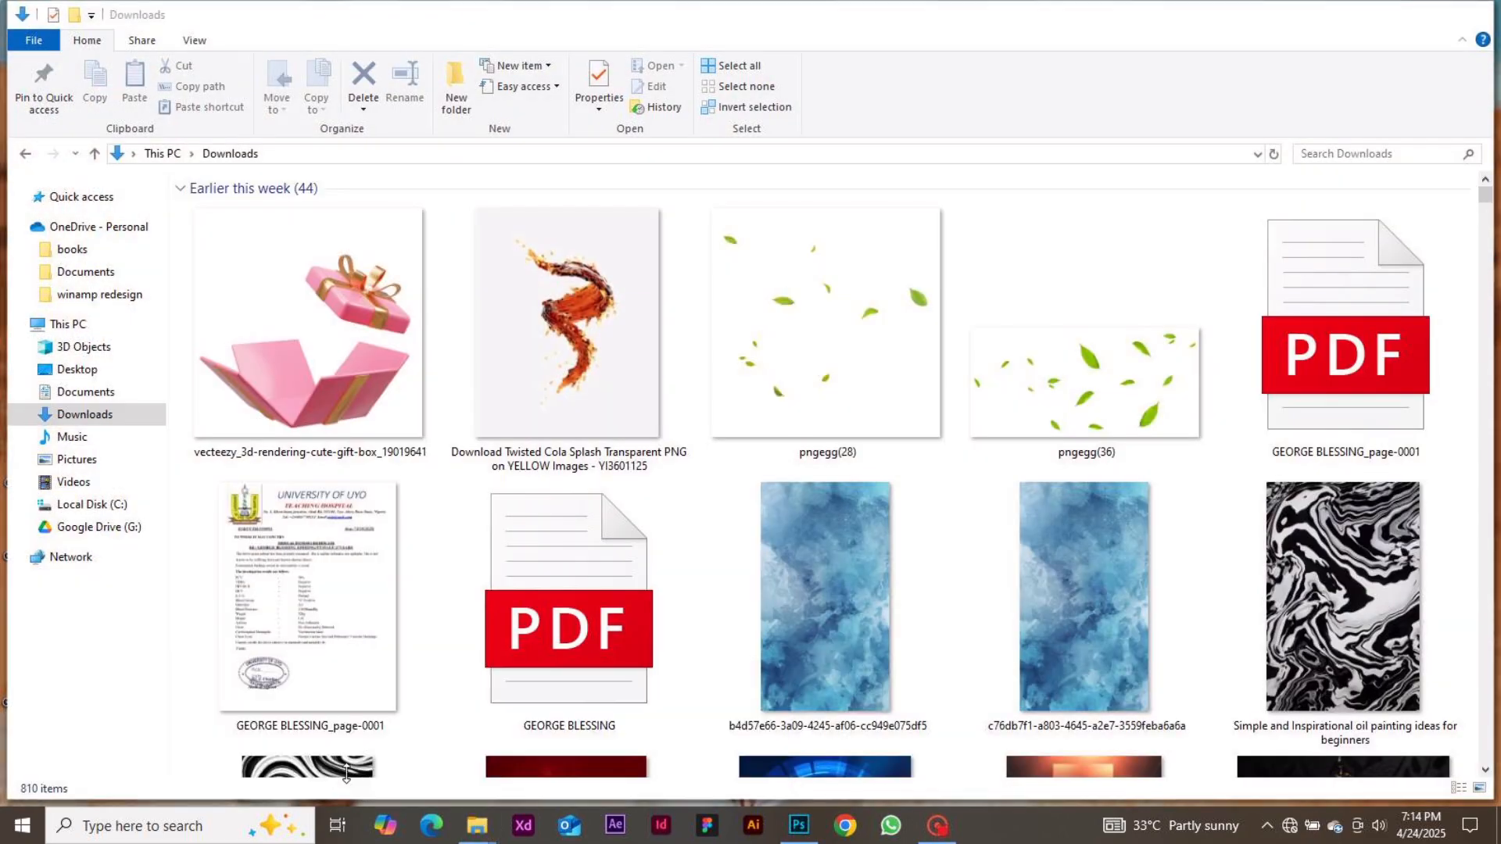
{"action": "key", "text": "alt+Tab"}
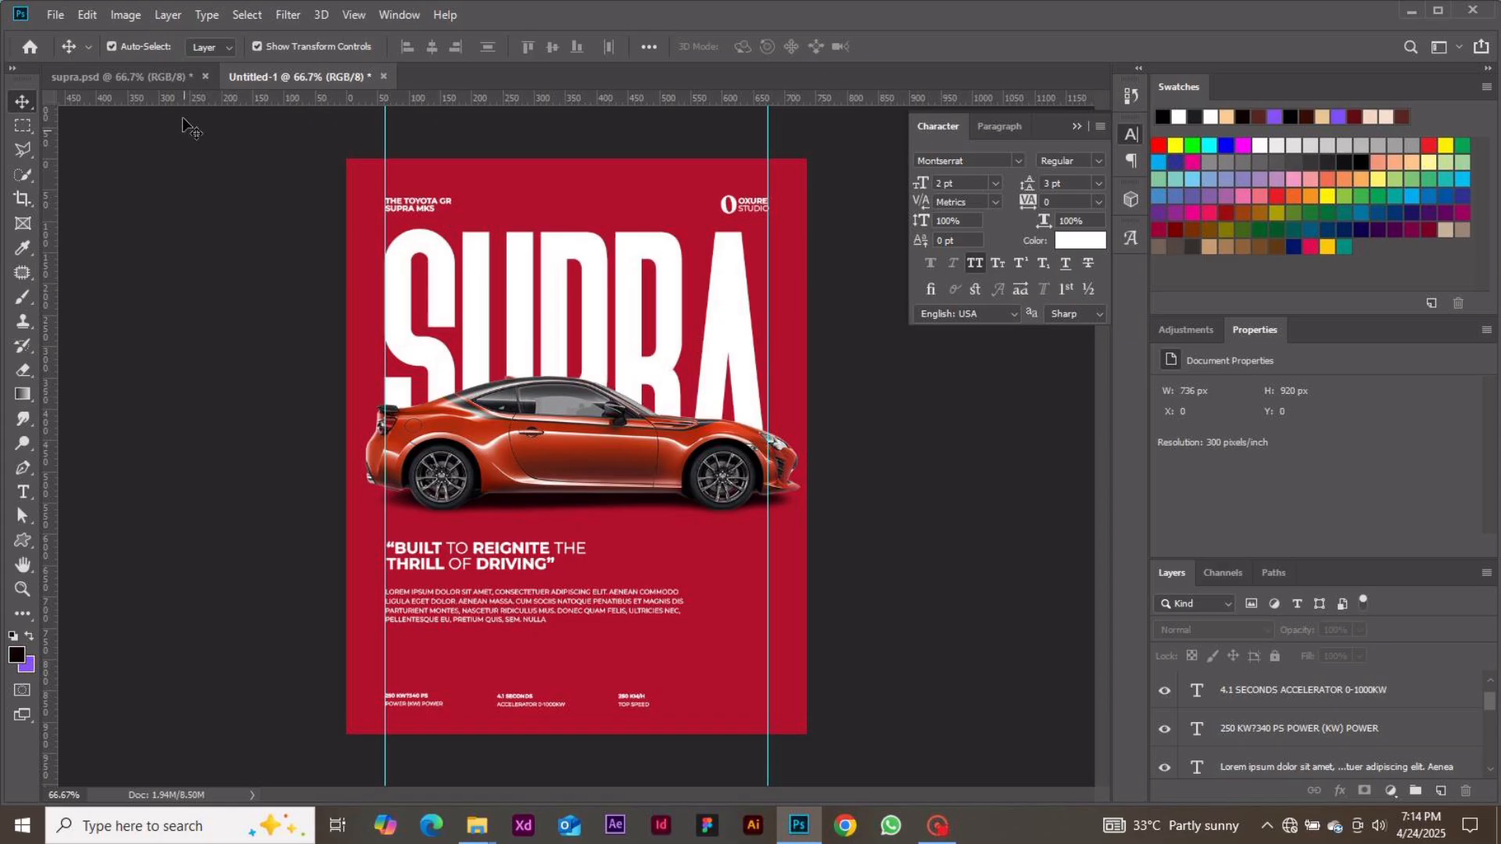
- Copy the barcode from supra.psd into the poster, in line with the specification texts at X 570 px, Y 845 px
{"action": "left_click", "coordinate": [173, 77]}
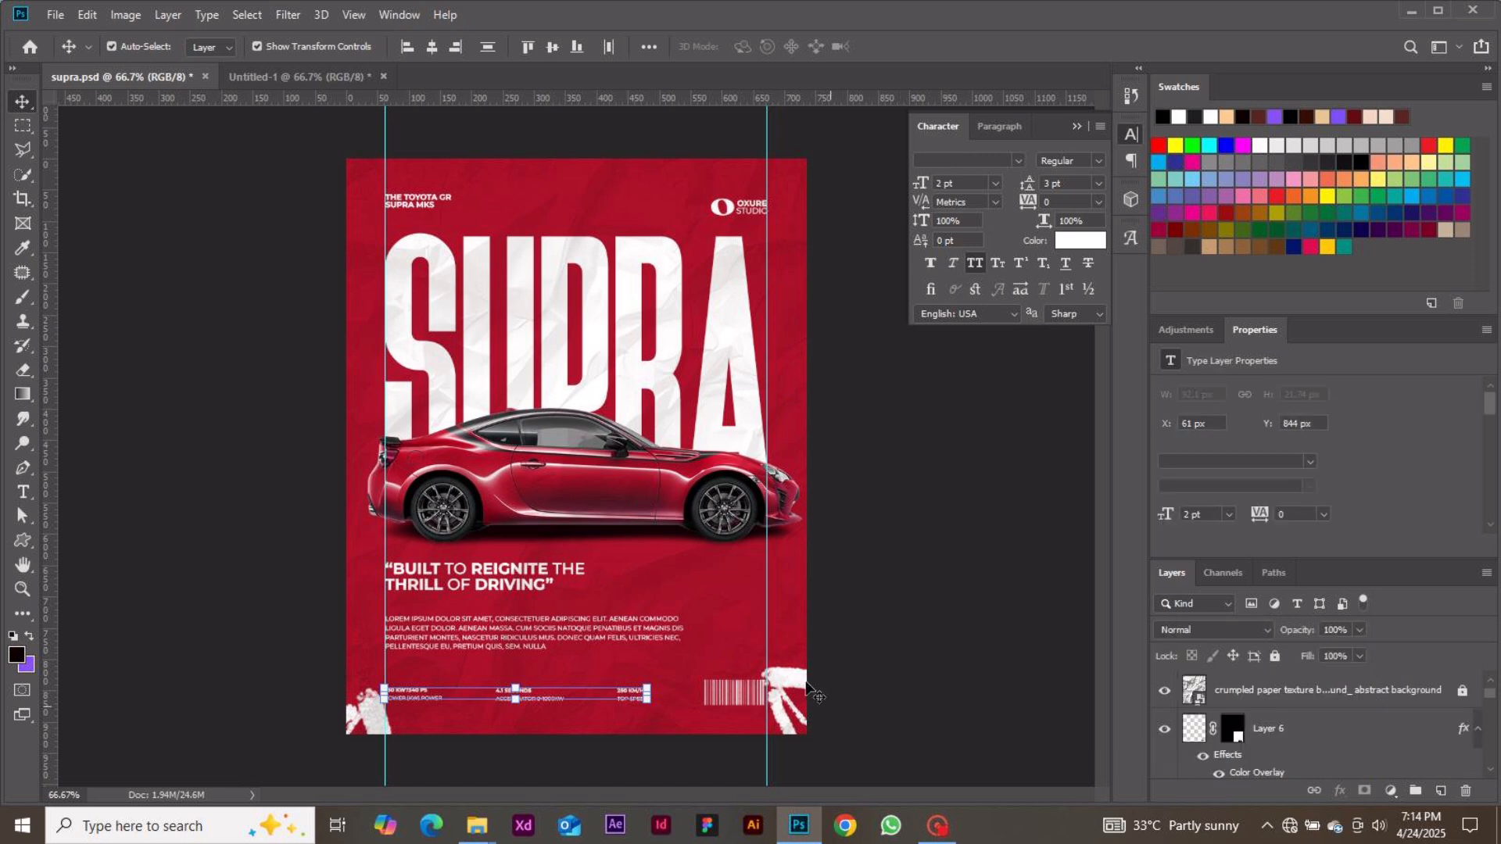
{"action": "mouse_move", "coordinate": [750, 700]}
{"action": "left_mouse_down"}
{"action": "mouse_move", "coordinate": [743, 586]}
{"action": "mouse_move", "coordinate": [395, 79]}
{"action": "mouse_move", "coordinate": [360, 69]}
{"action": "mouse_move", "coordinate": [569, 386]}
{"action": "mouse_move", "coordinate": [672, 649]}
{"action": "mouse_move", "coordinate": [711, 702]}
{"action": "mouse_move", "coordinate": [755, 708]}
{"action": "mouse_move", "coordinate": [741, 701]}
{"action": "left_mouse_up"}
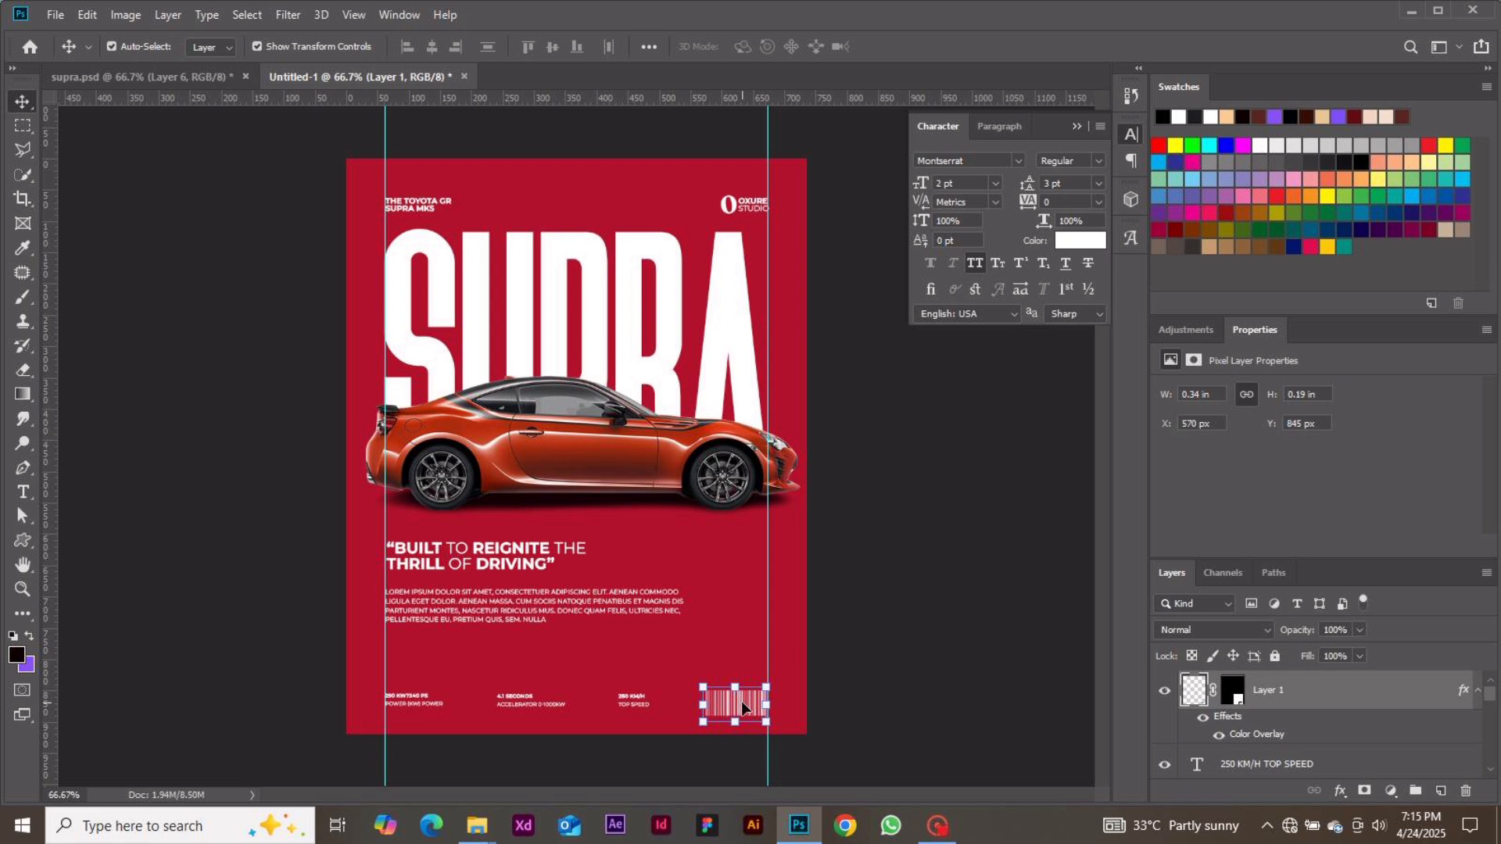
{"action": "left_click", "coordinate": [893, 700]}
{"action": "left_click", "coordinate": [757, 702]}
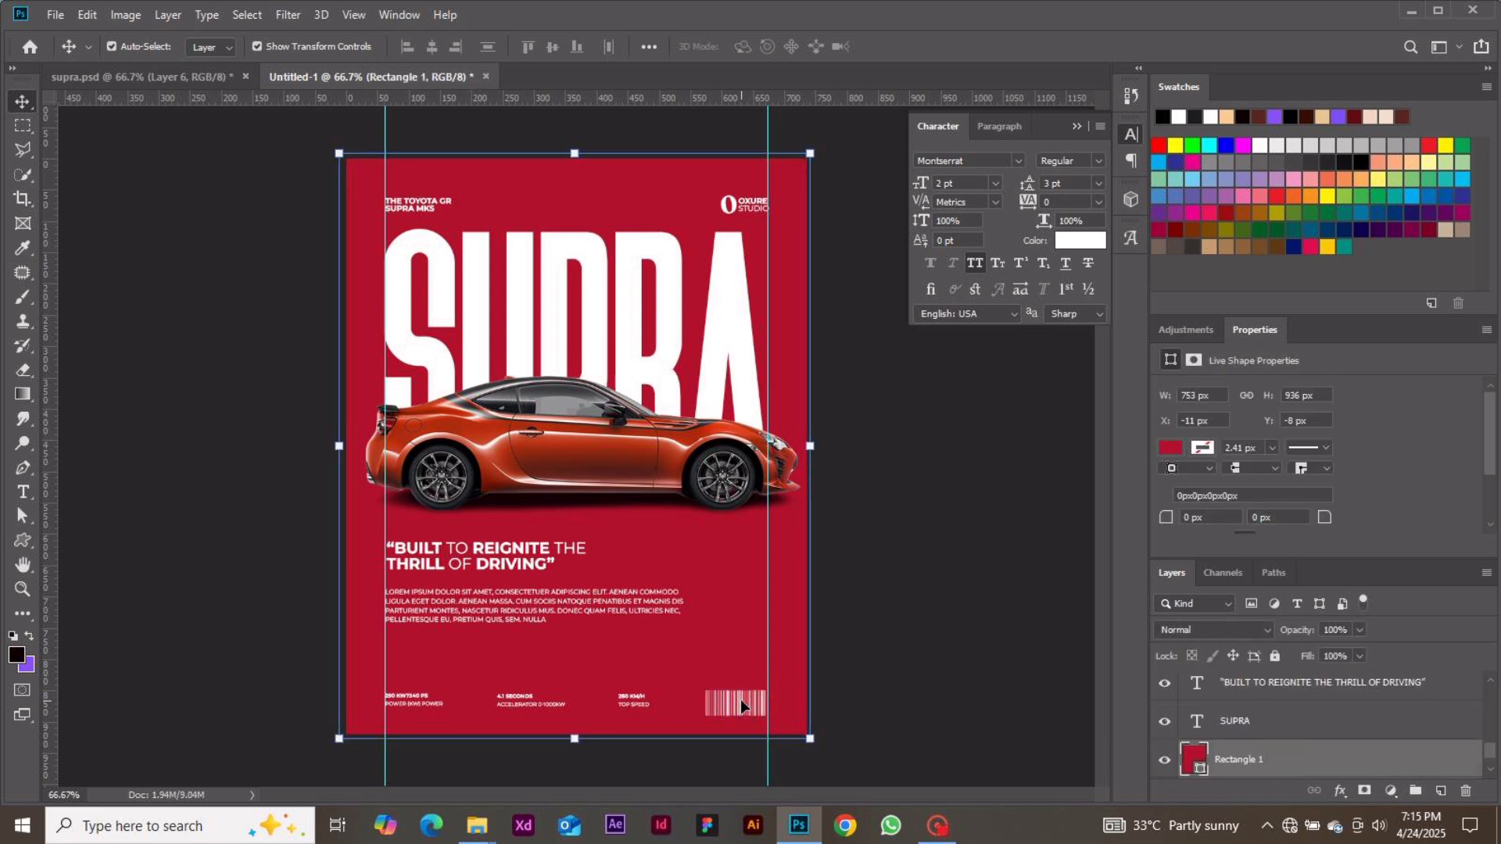
{"action": "left_click", "coordinate": [732, 697]}
{"action": "left_click", "coordinate": [747, 694]}
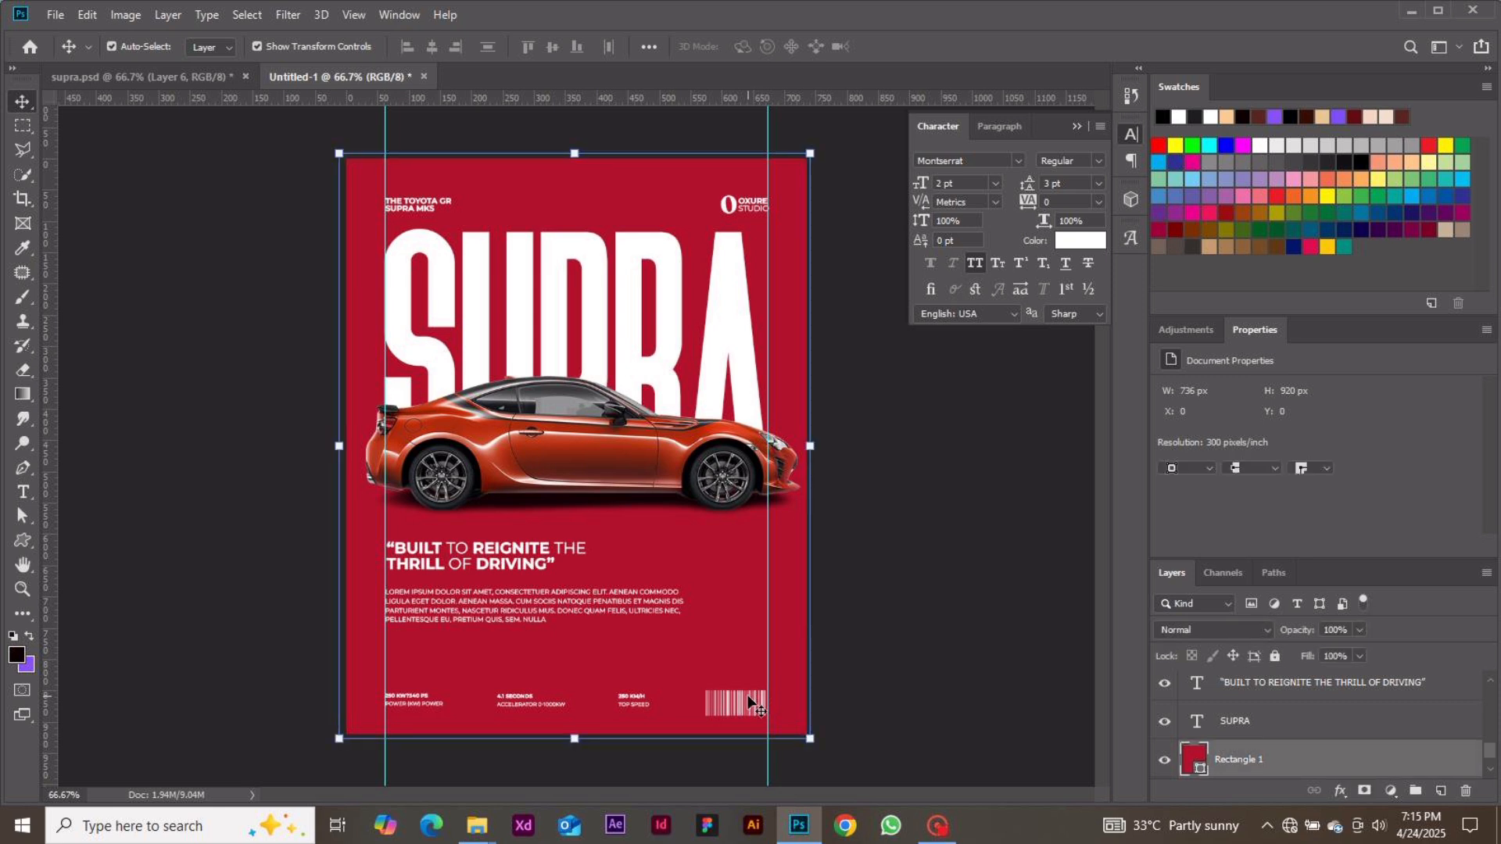
- Nudge the barcode to X 571 px, Y 843 px against the right guide and deselect it
{"action": "left_click", "coordinate": [739, 699]}
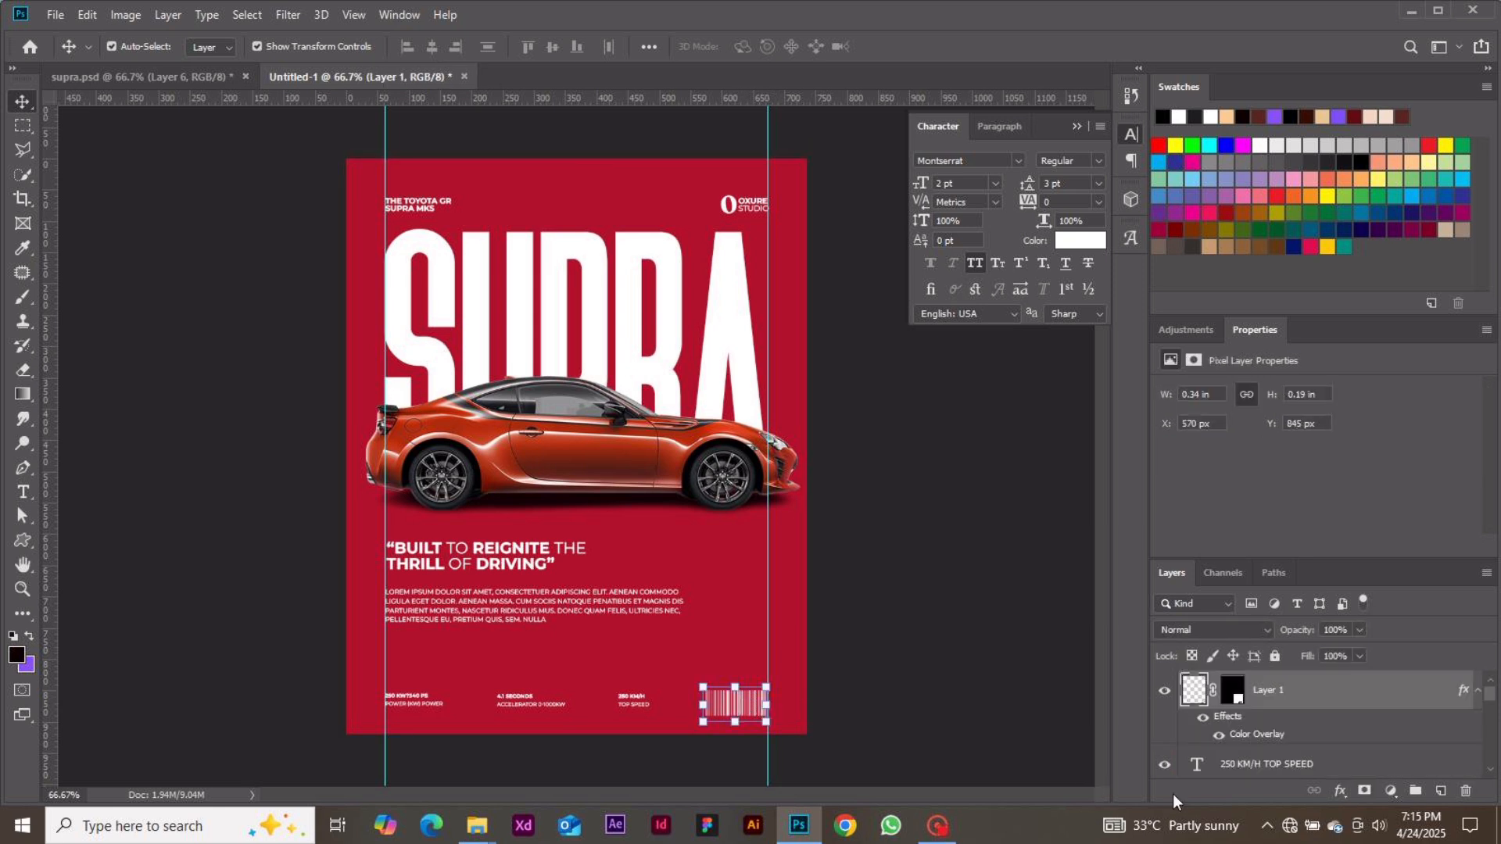
{"action": "key", "text": "Right"}
{"action": "key", "text": "Up"}
{"action": "key", "text": "Up"}
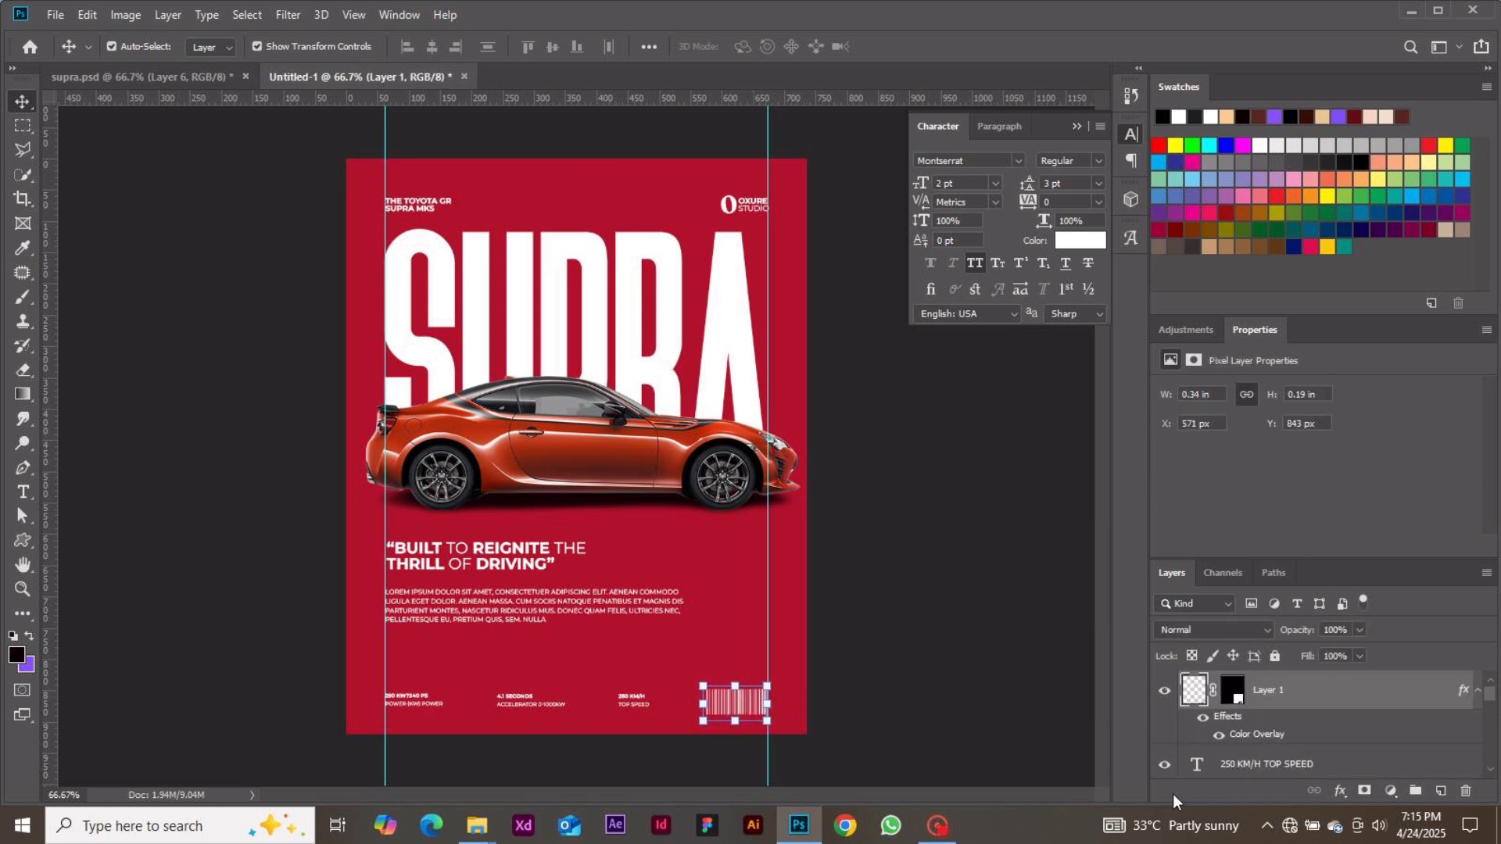
{"action": "left_click", "coordinate": [1040, 627]}
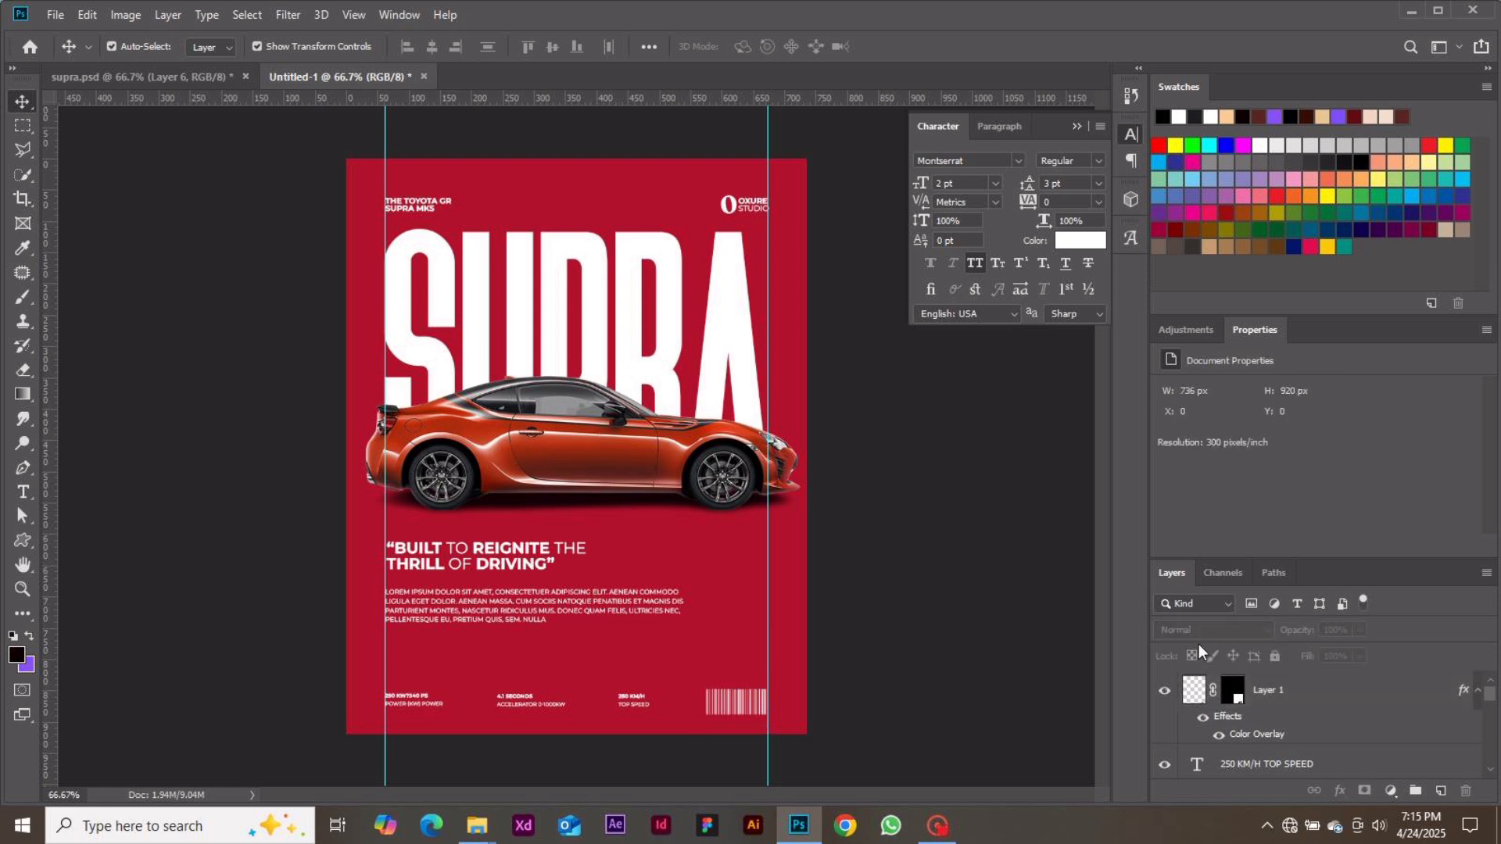
- Add a new layer above the barcode layer and choose the 30 px rough textured brush
{"action": "left_click", "coordinate": [1405, 687]}
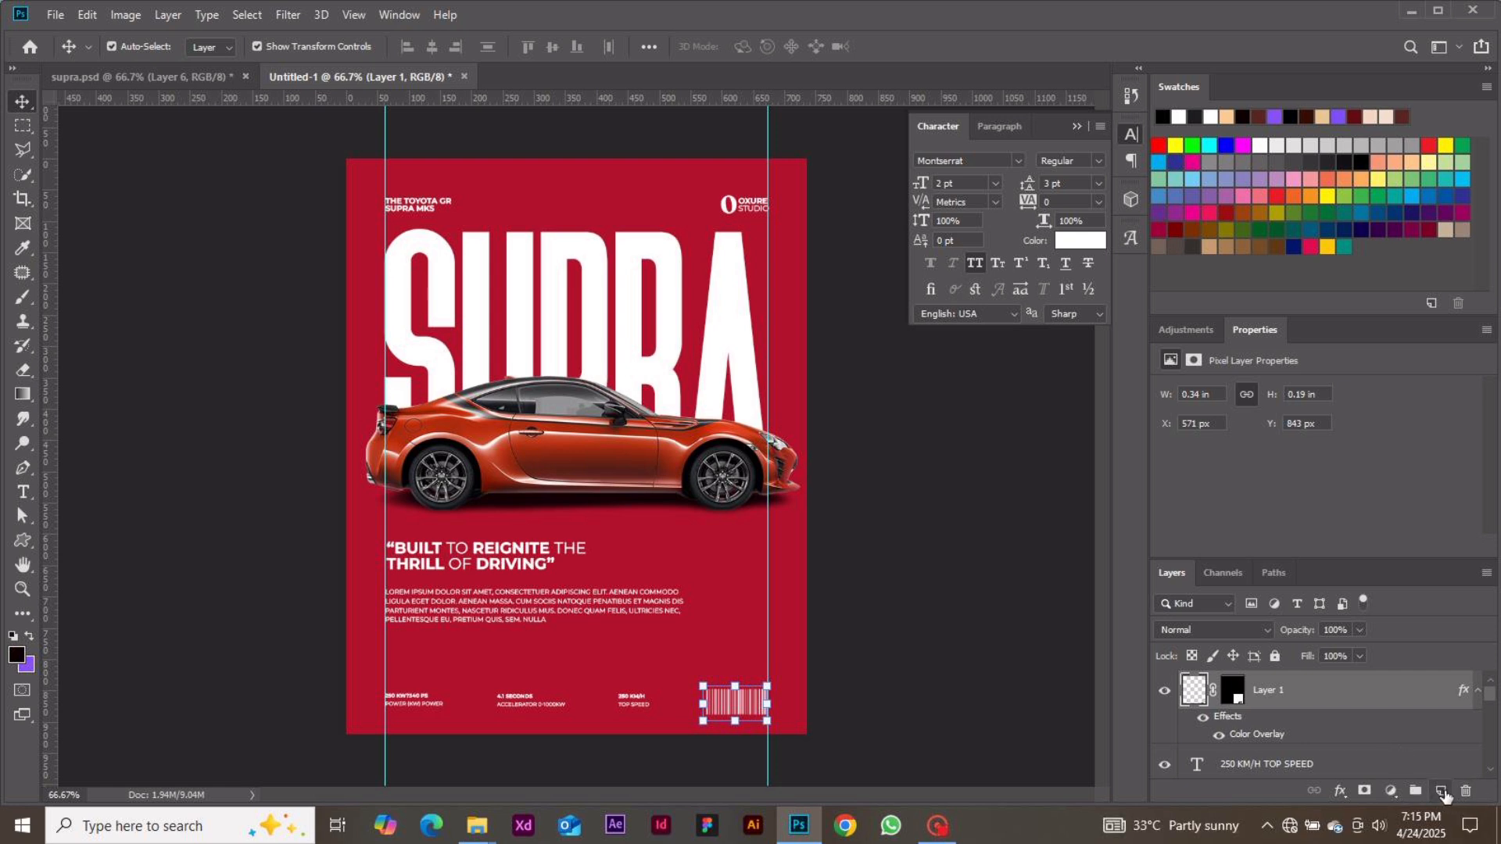
{"action": "left_click", "coordinate": [1440, 794]}
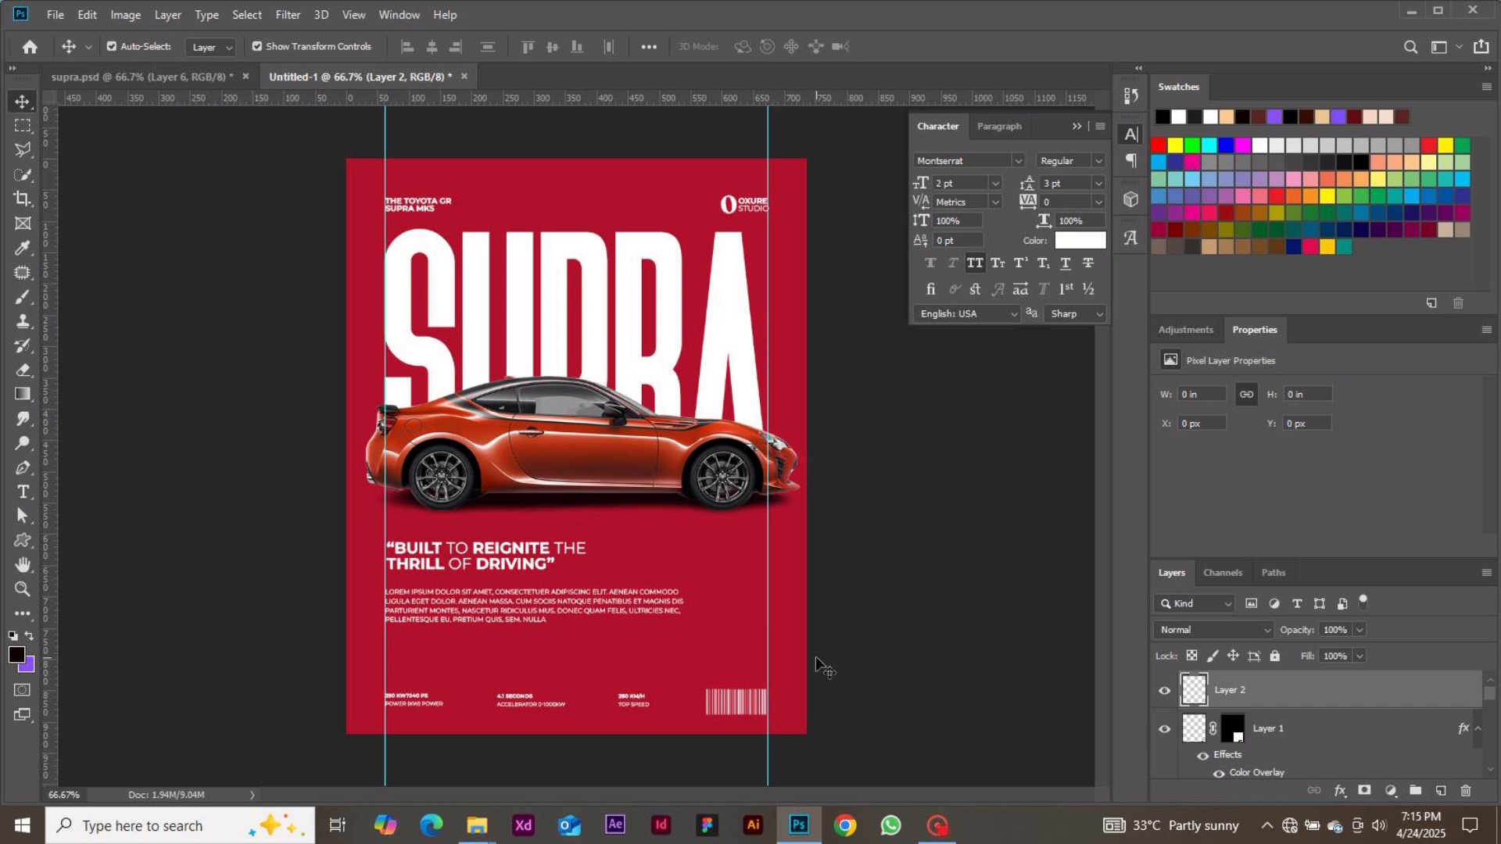
{"action": "key", "text": "b"}
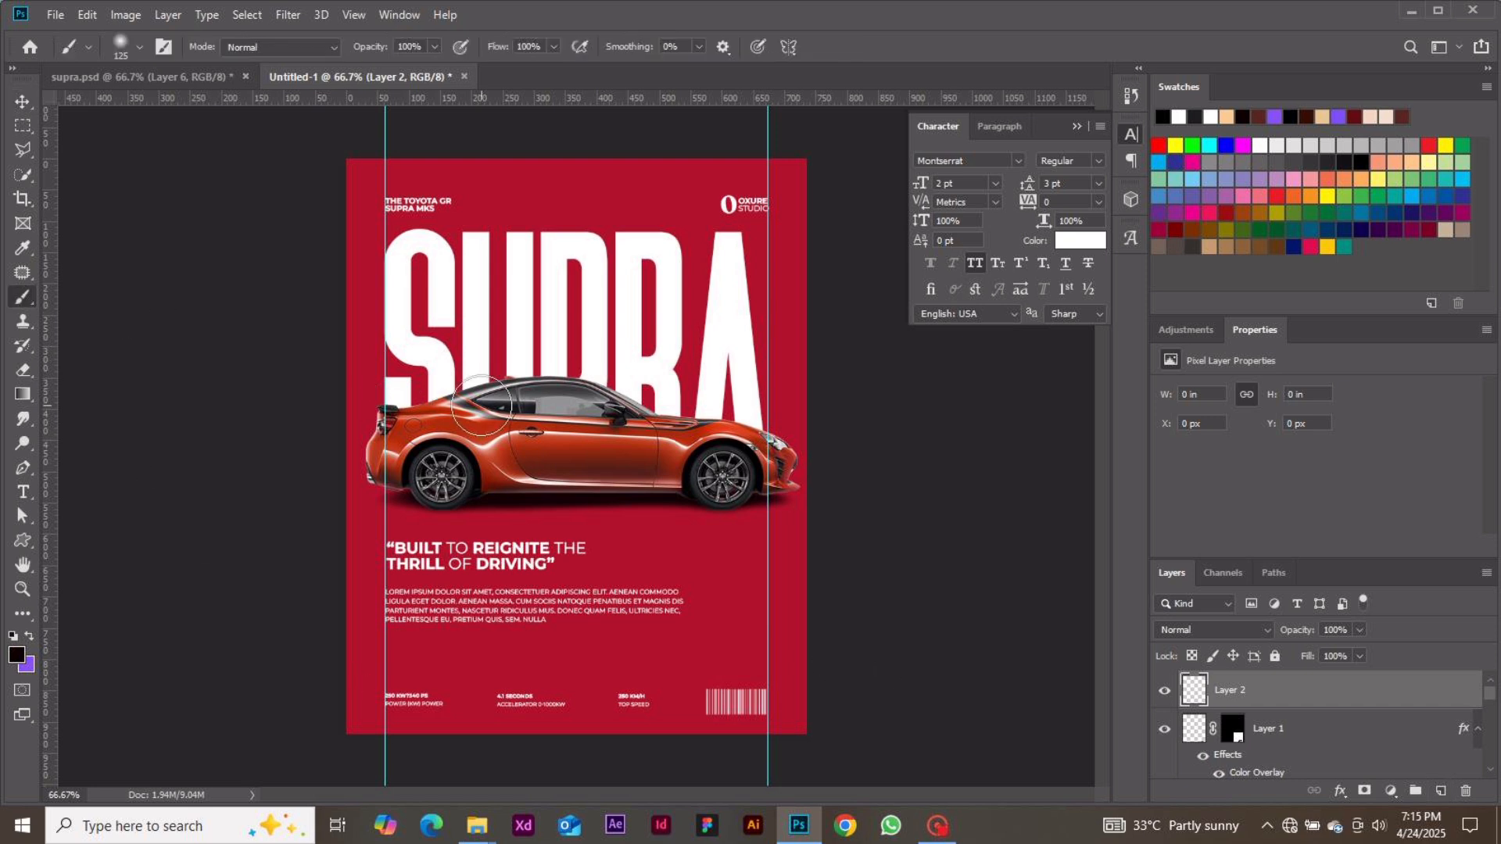
{"action": "right_click", "coordinate": [624, 391]}
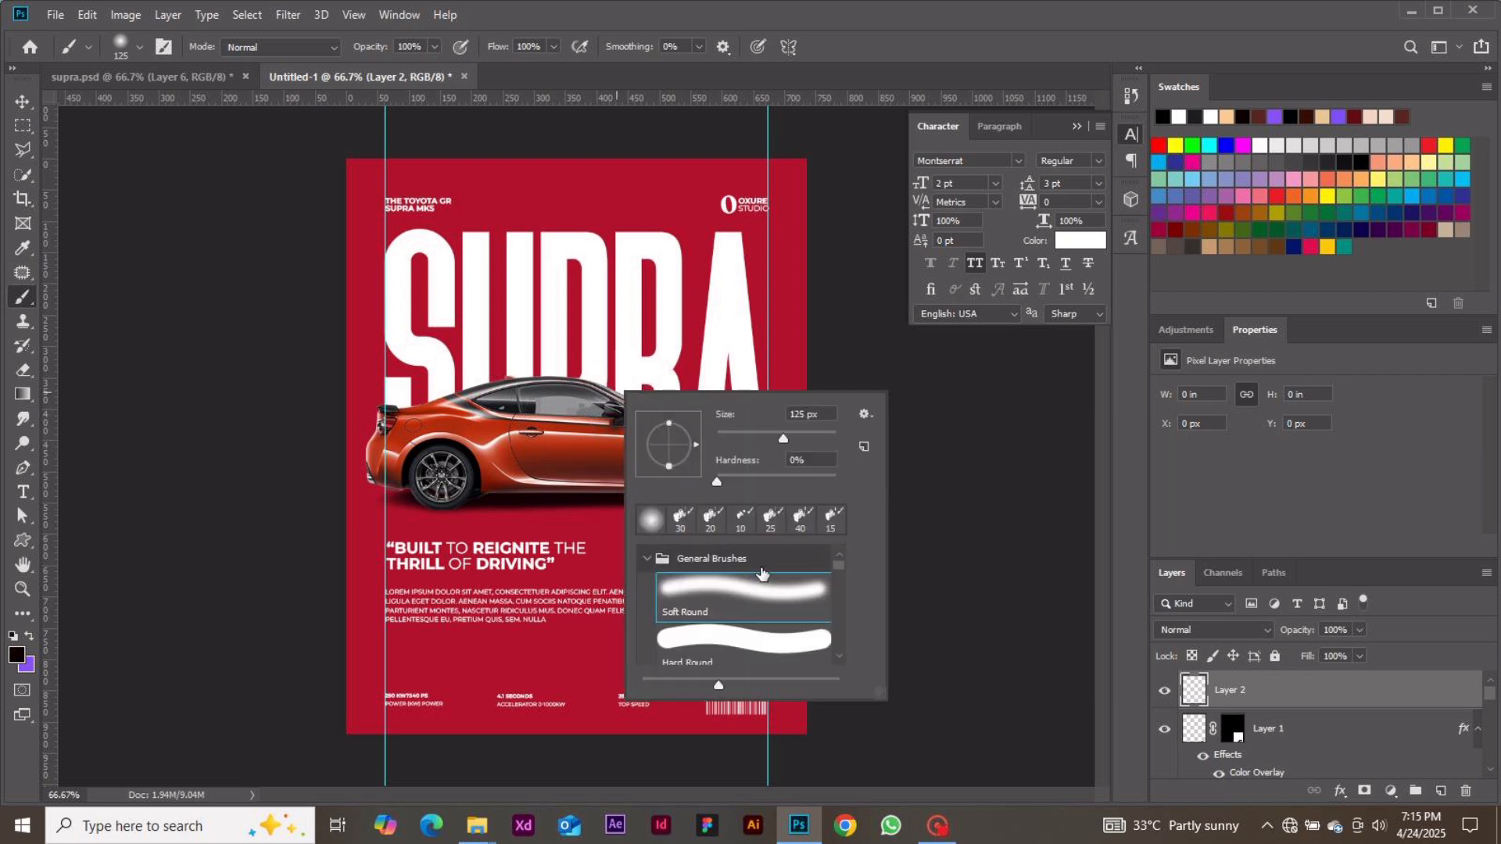
{"action": "left_click", "coordinate": [680, 520]}
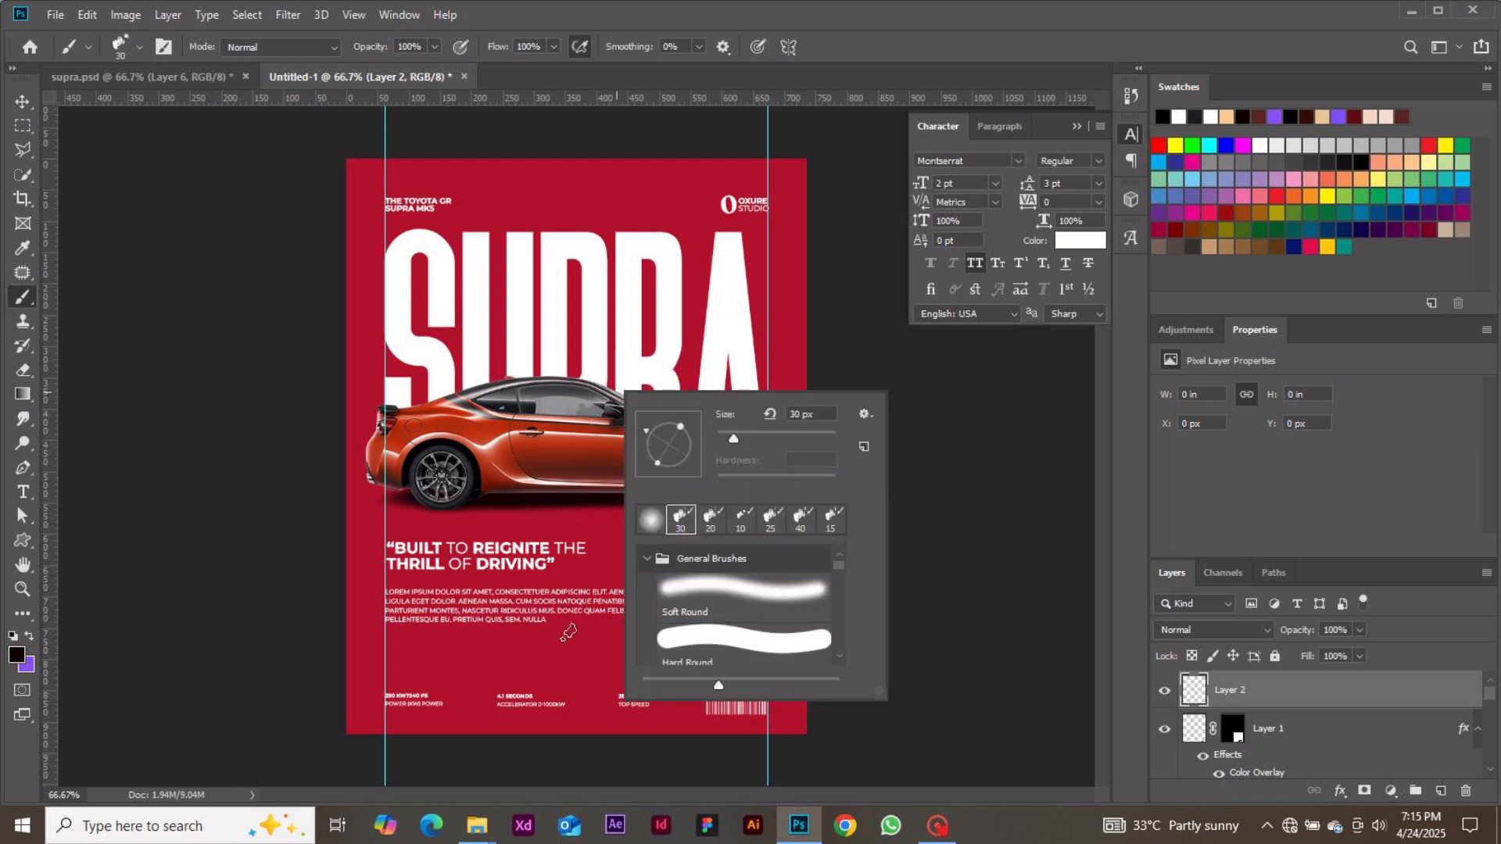
{"action": "left_click", "coordinate": [1044, 508]}
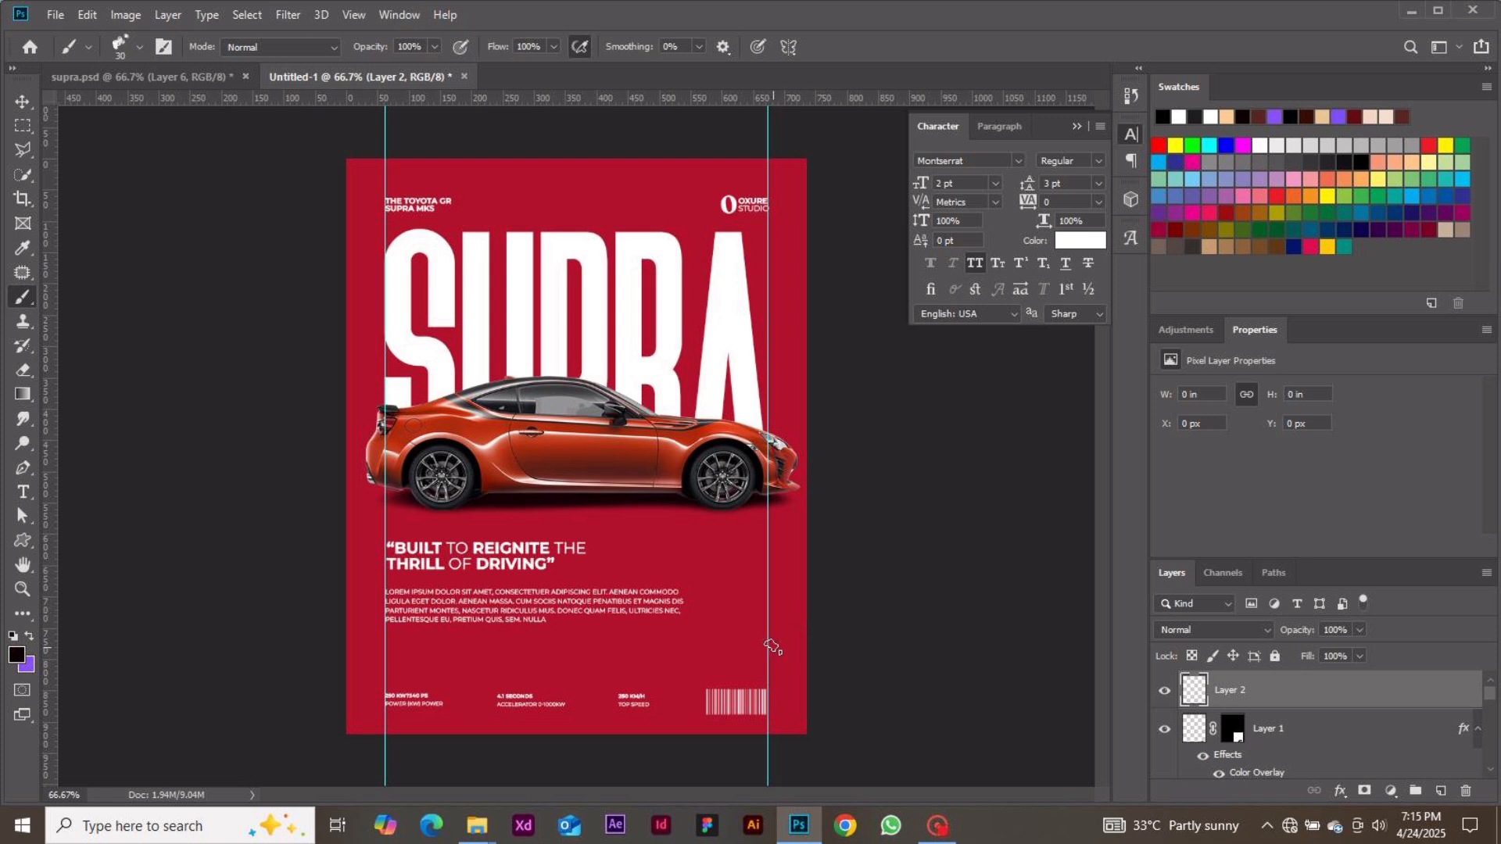
{"action": "key", "text": "bracketright"}
{"action": "key", "text": "bracketright"}
{"action": "key", "text": "bracketright"}
{"action": "left_click_drag", "start_coordinate": [782, 666], "coordinate": [844, 751]}
{"action": "key", "text": "ctrl+z"}
- Set the foreground colour to white for the brush
{"action": "left_click", "coordinate": [15, 656]}
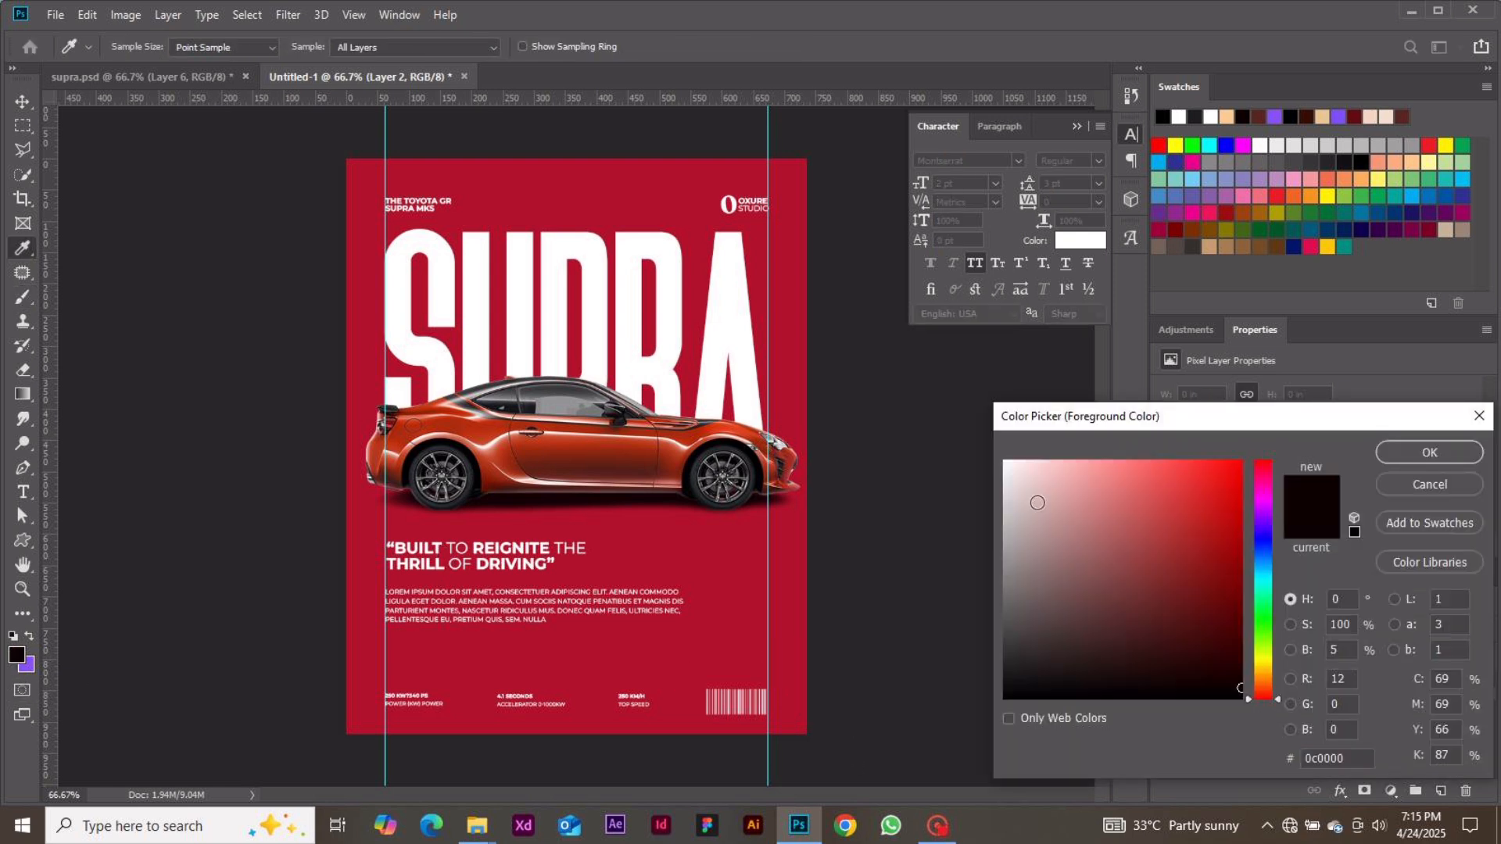
{"action": "left_click_drag", "start_coordinate": [1038, 503], "coordinate": [1005, 462]}
{"action": "left_click", "coordinate": [1392, 453]}
{"action": "key", "text": "b"}
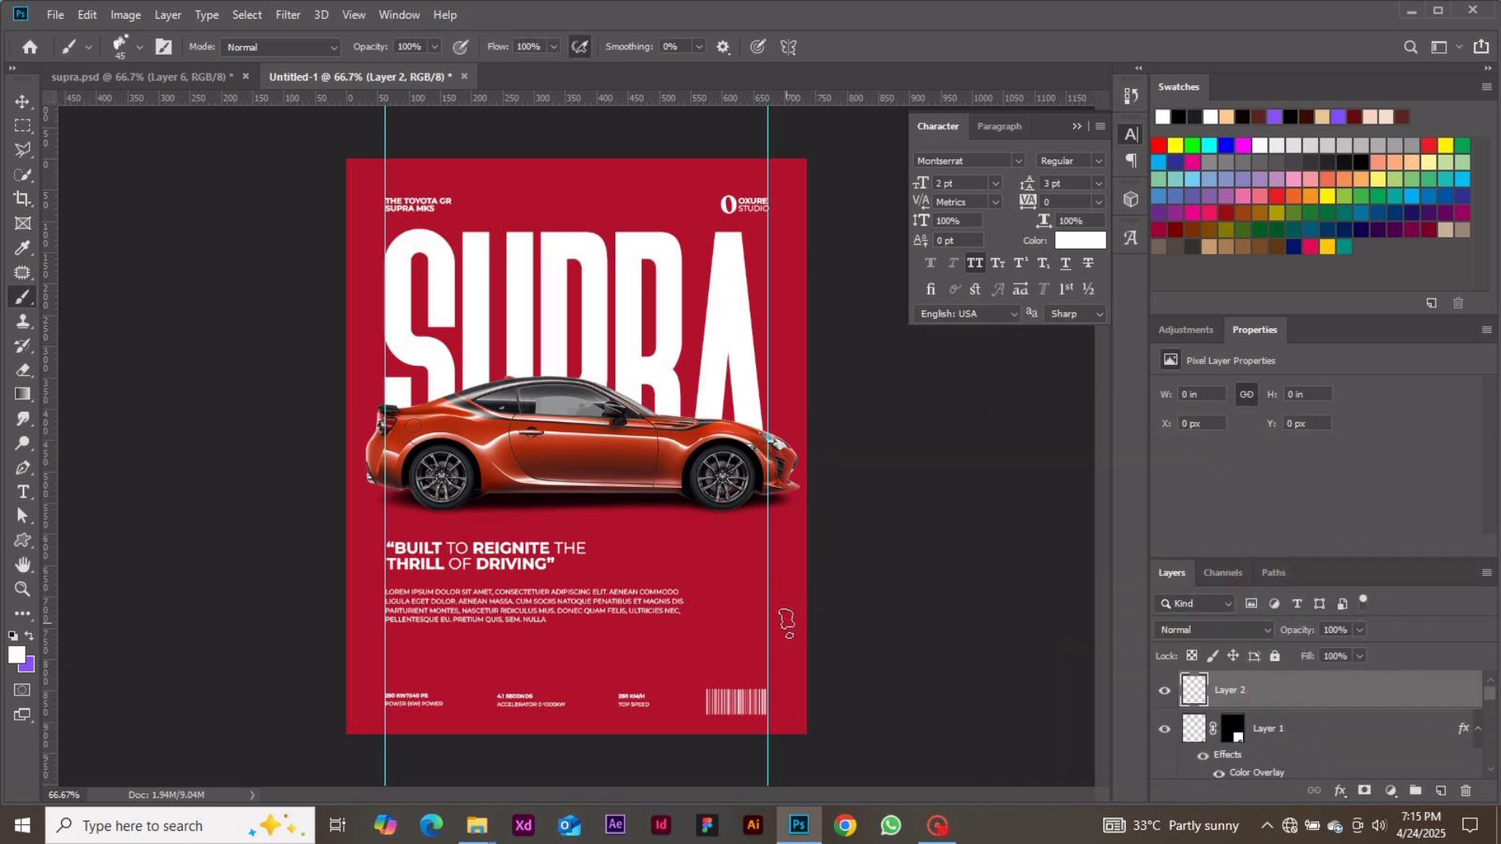
{"action": "left_click_drag", "start_coordinate": [784, 655], "coordinate": [805, 707]}
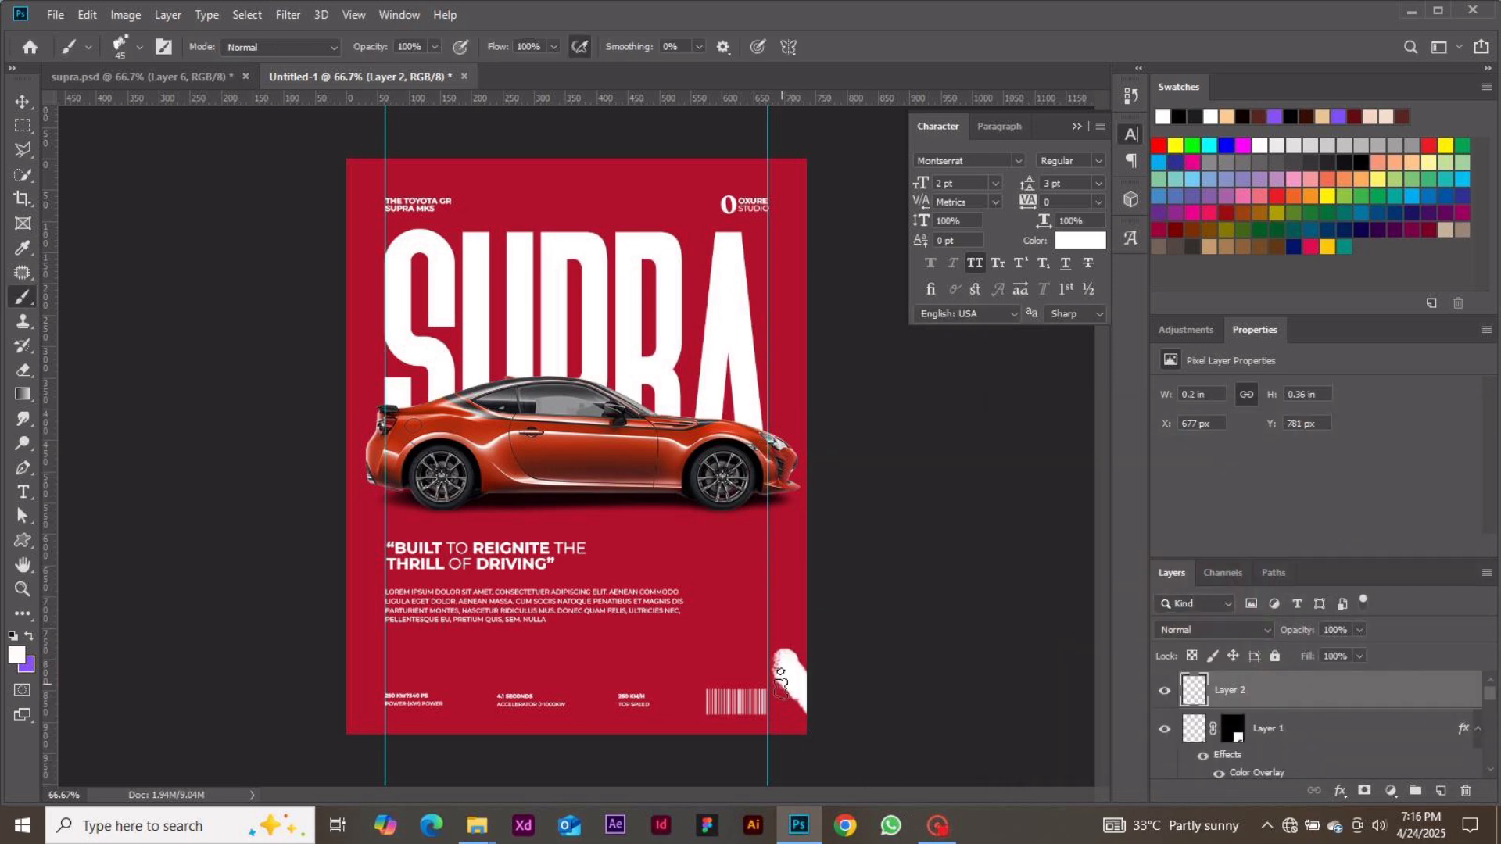
{"action": "key", "text": "ctrl+z"}
{"action": "key", "text": "bracketleft"}
{"action": "key", "text": "bracketleft"}
{"action": "key", "text": "bracketleft"}
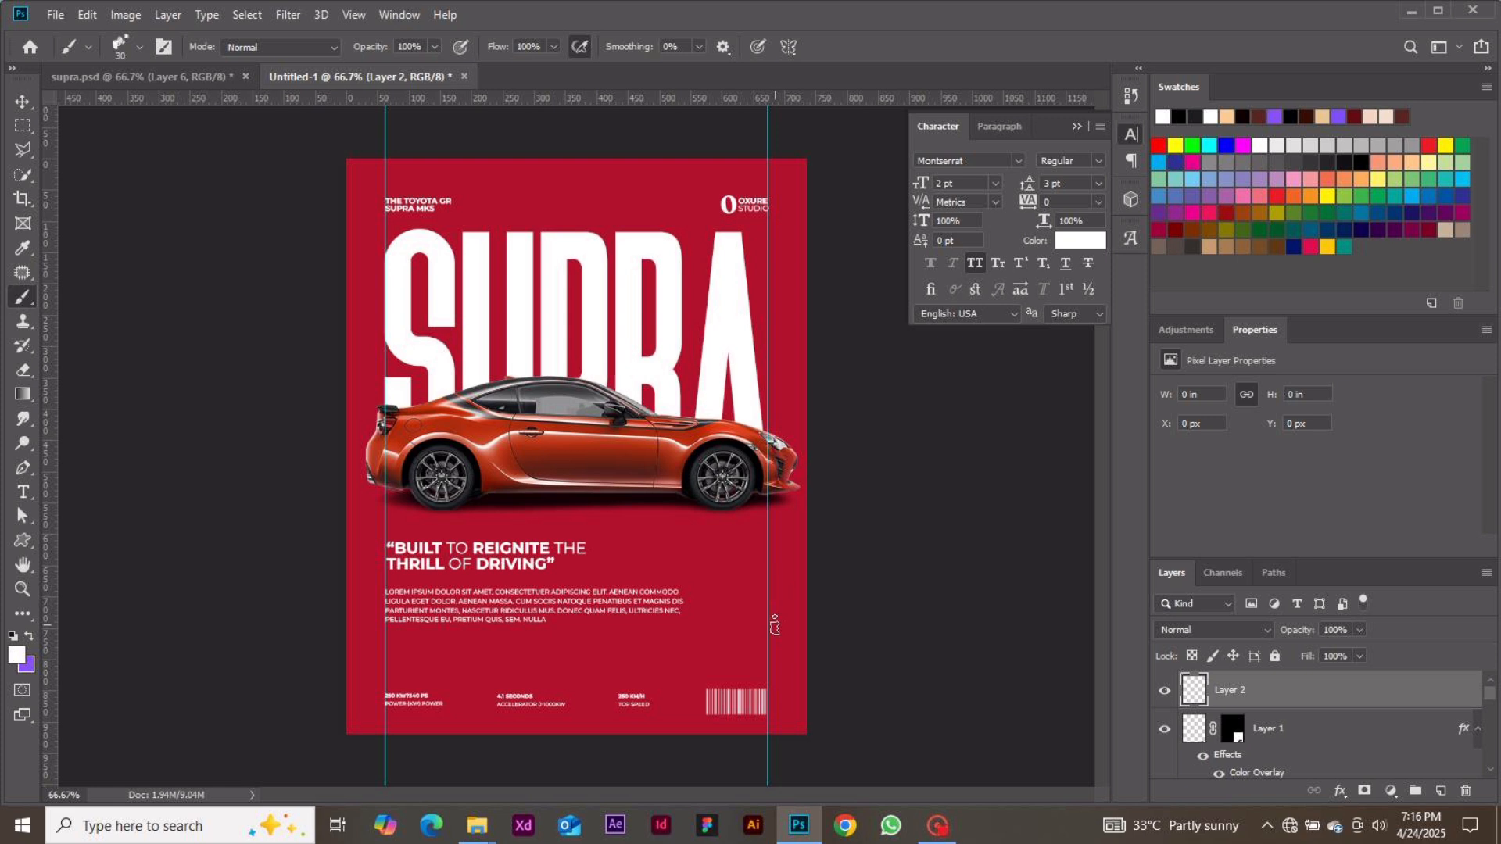
- Paint rough white strokes in the poster's lower-right corner with the 30 px and 8 px brush, about 0.19 × 0.43 in overall
{"action": "left_click_drag", "start_coordinate": [777, 660], "coordinate": [813, 701]}
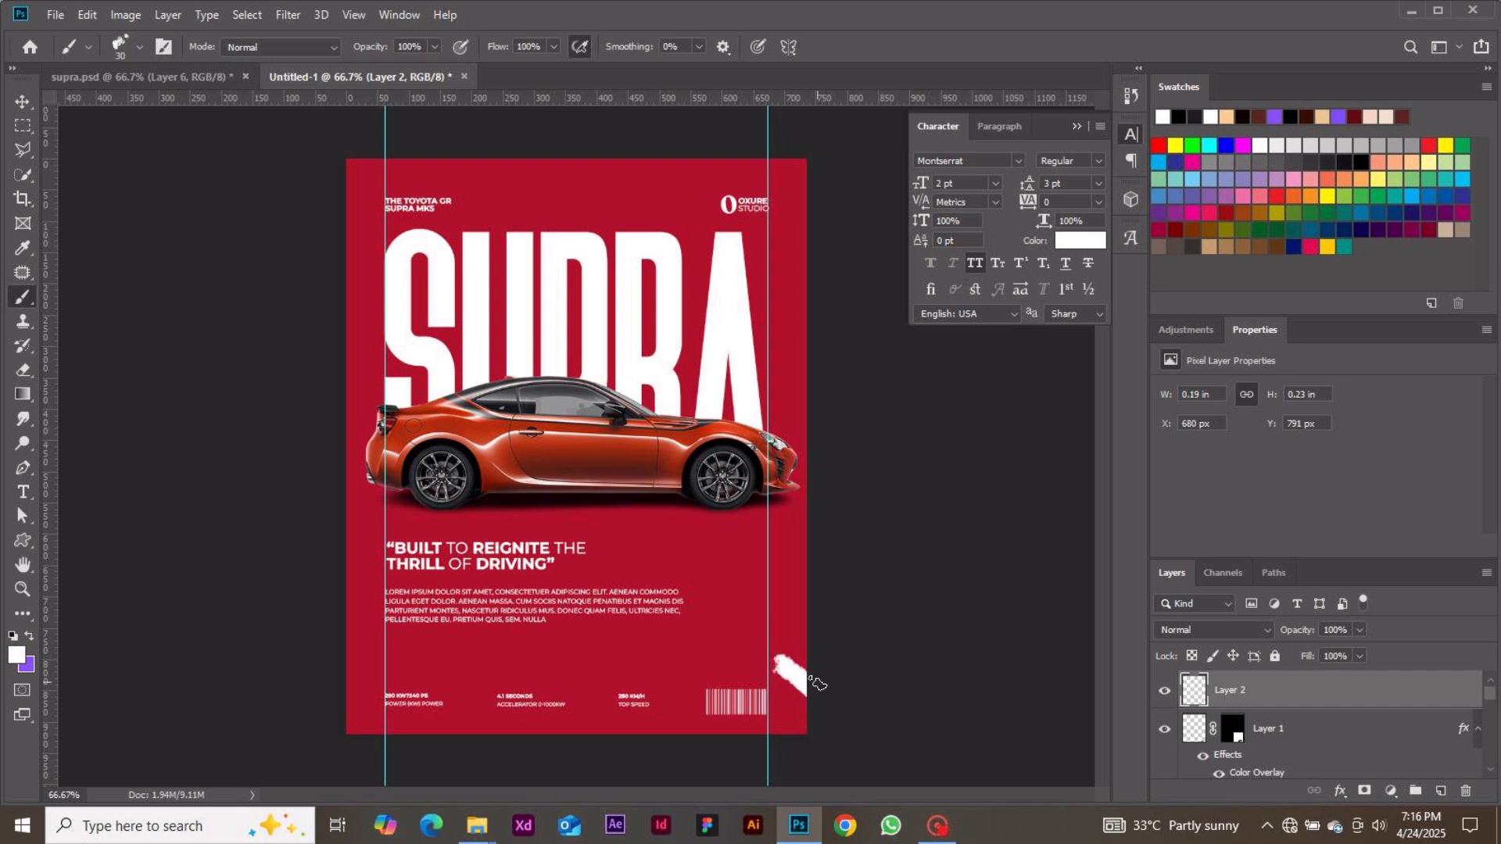
{"action": "key", "text": "bracketleft"}
{"action": "key", "text": "bracketleft"}
{"action": "key", "text": "bracketleft"}
{"action": "left_click_drag", "start_coordinate": [785, 688], "coordinate": [808, 737]}
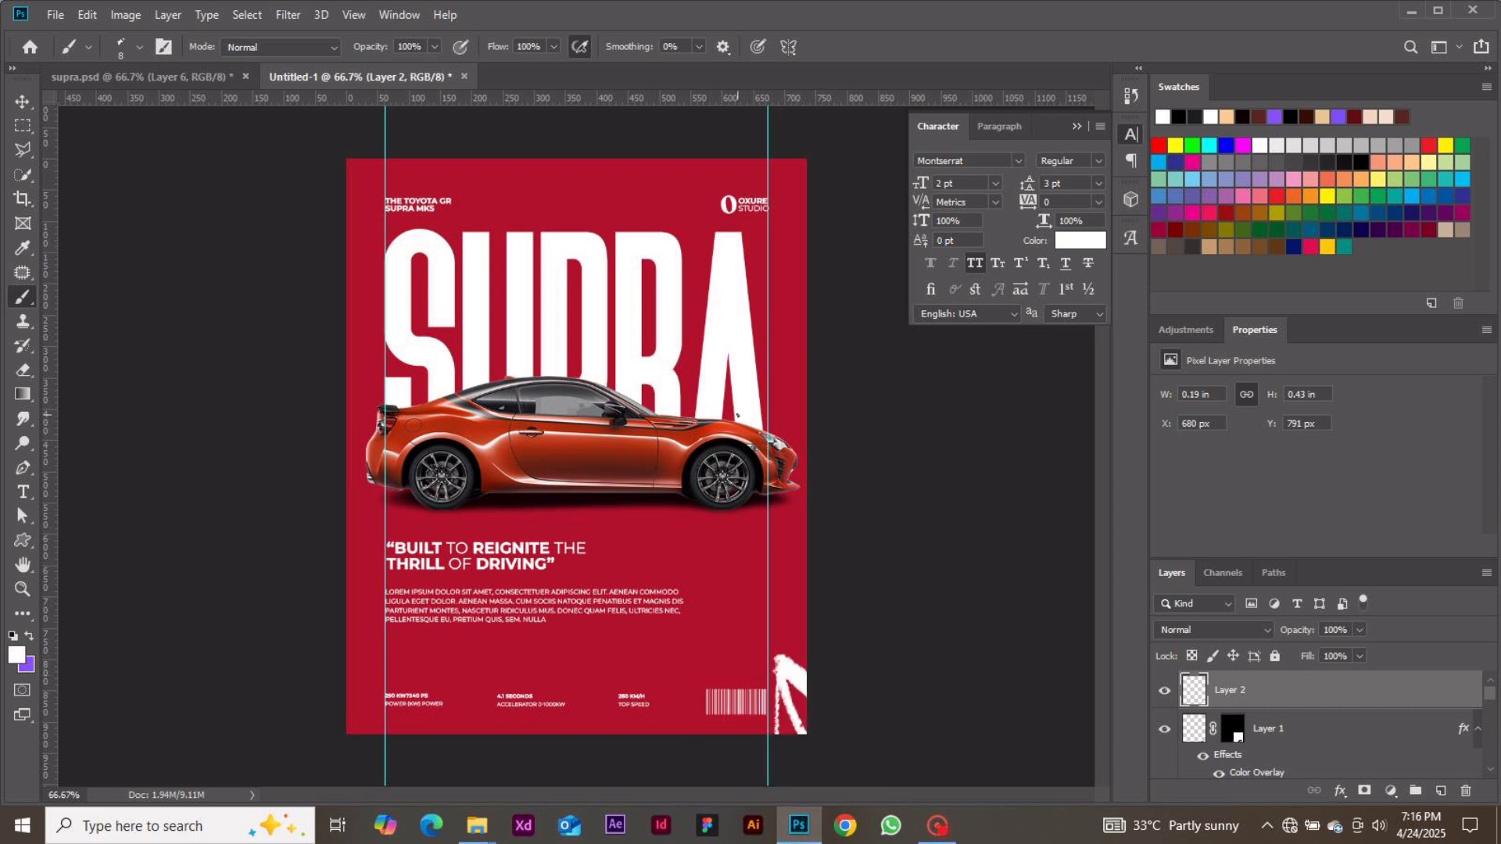
- Duplicate the white brush strokes into the poster's lower-left corner, rotated and partly off the canvas at X -53 px, Y 865 px, and deselect
{"action": "left_click", "coordinate": [32, 105]}
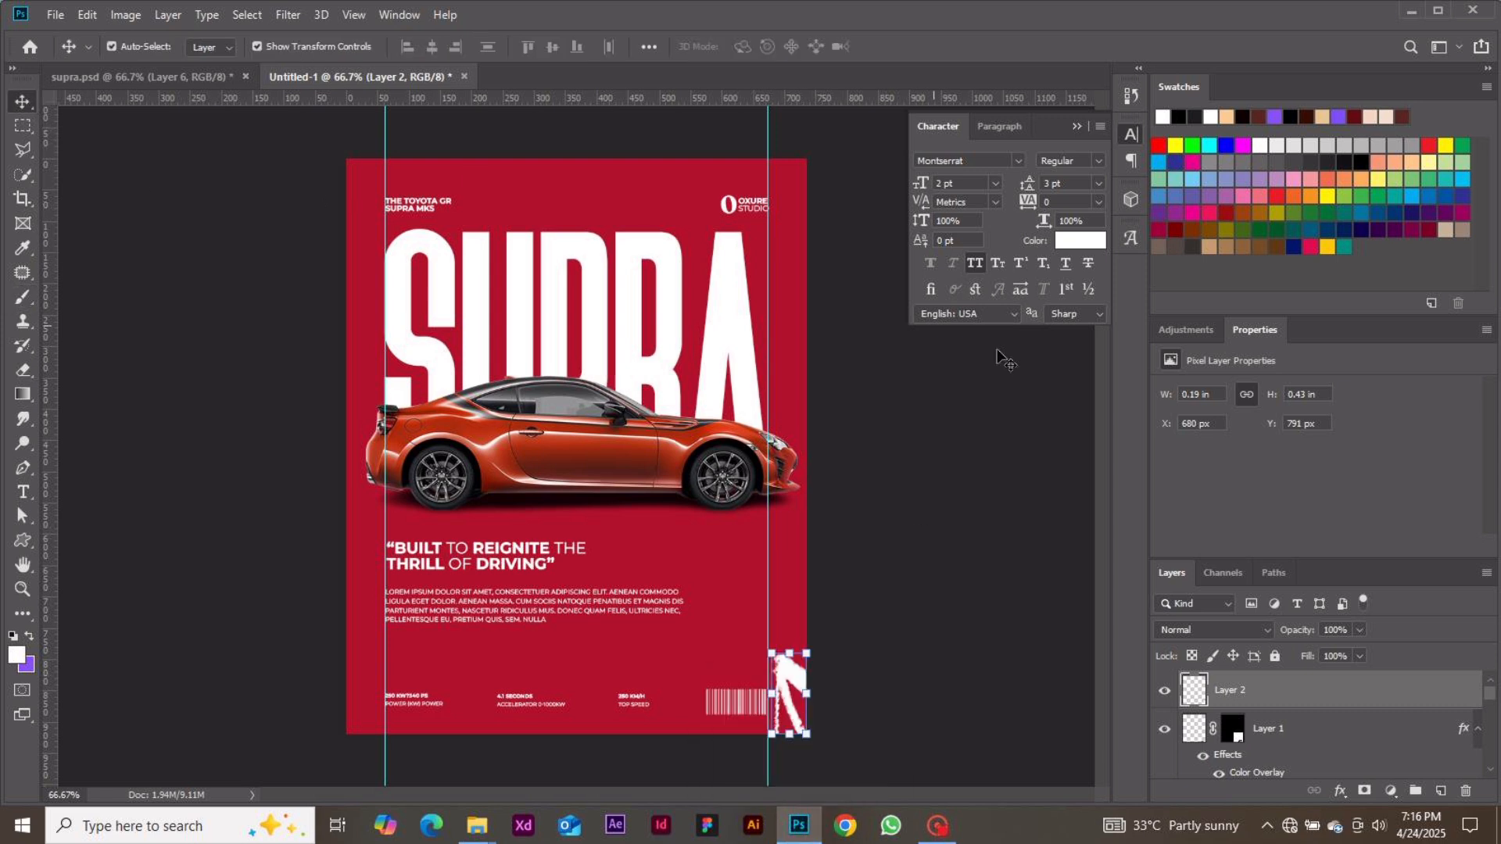
{"action": "key", "text": "alt"}
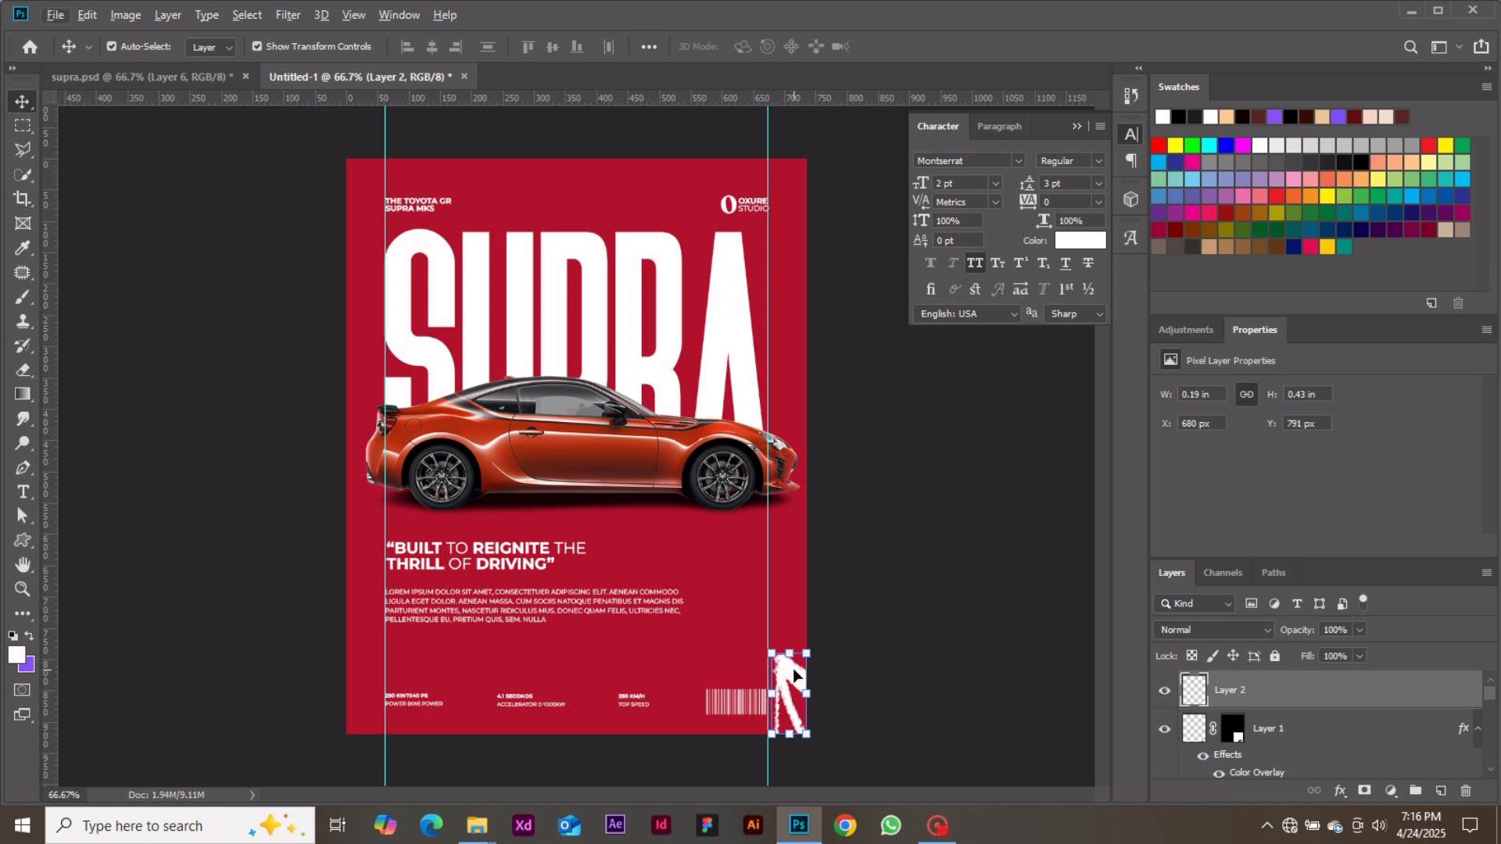
{"action": "mouse_move", "coordinate": [792, 668]}
{"action": "left_mouse_down"}
{"action": "mouse_move", "coordinate": [484, 704]}
{"action": "mouse_move", "coordinate": [388, 691]}
{"action": "mouse_move", "coordinate": [395, 674]}
{"action": "mouse_move", "coordinate": [426, 725]}
{"action": "mouse_move", "coordinate": [374, 735]}
{"action": "left_mouse_up"}
{"action": "key", "text": "Return"}
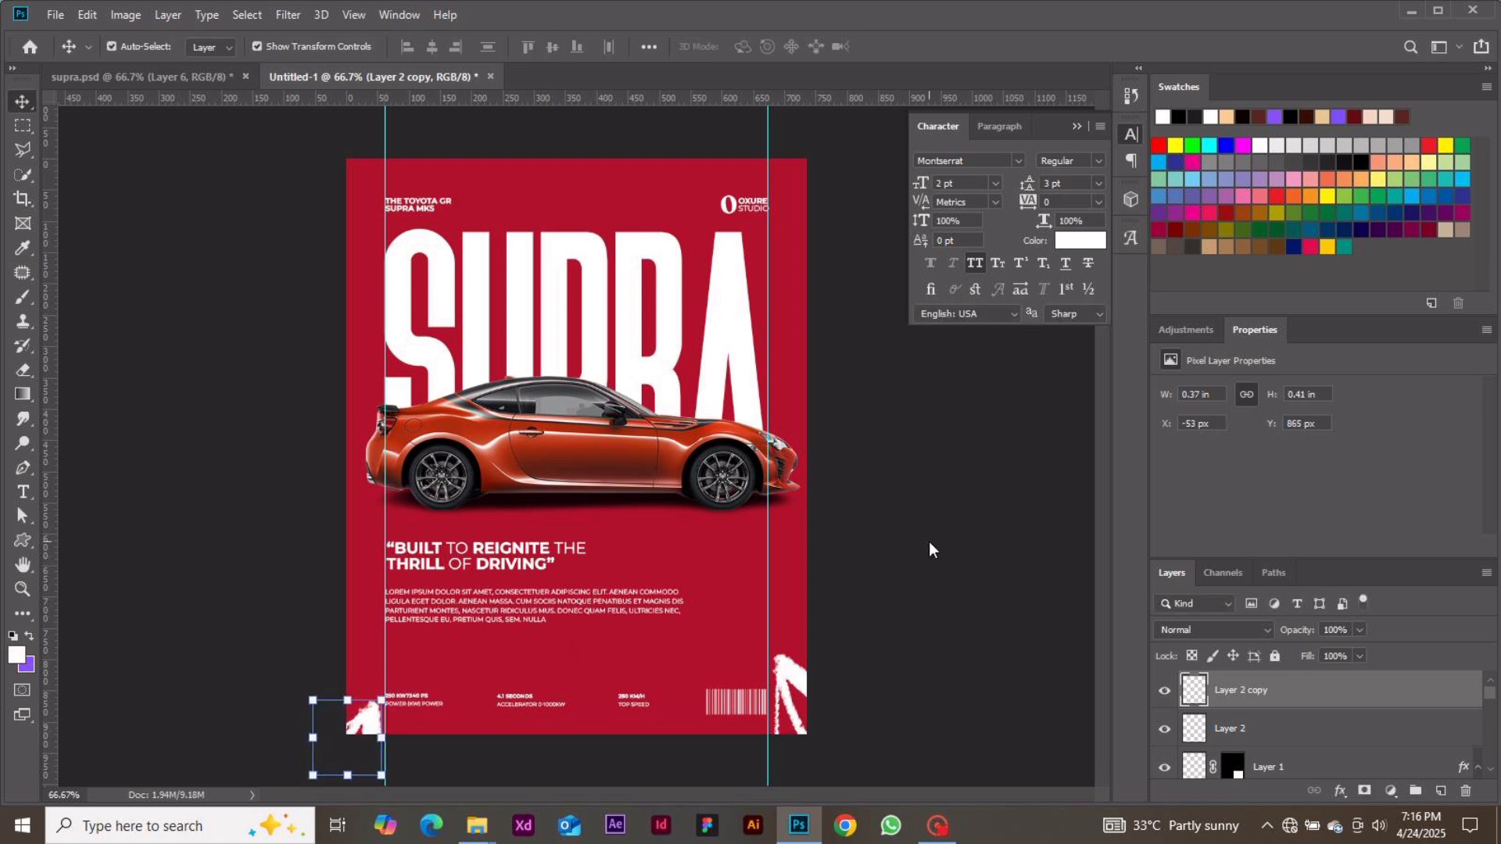
{"action": "left_click", "coordinate": [930, 542]}
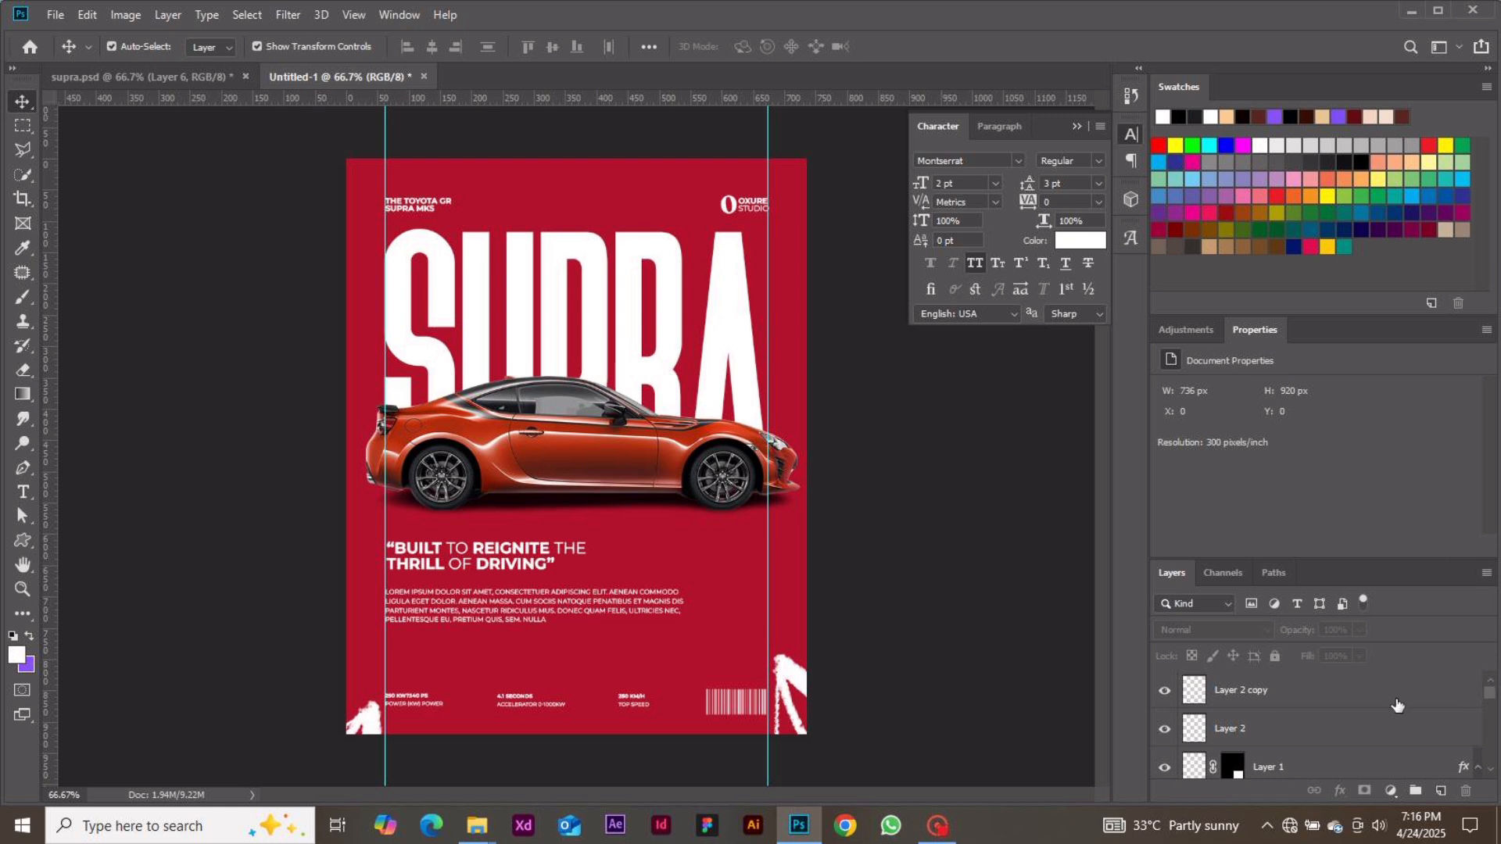
{"action": "left_click", "coordinate": [1396, 701]}
{"action": "left_click", "coordinate": [866, 526]}
- Place the Realistic Paper Copy Scan Texture image as an embedded object and scale it to cover the canvas, about 744 × 1052 px
{"action": "left_click", "coordinate": [56, 14]}
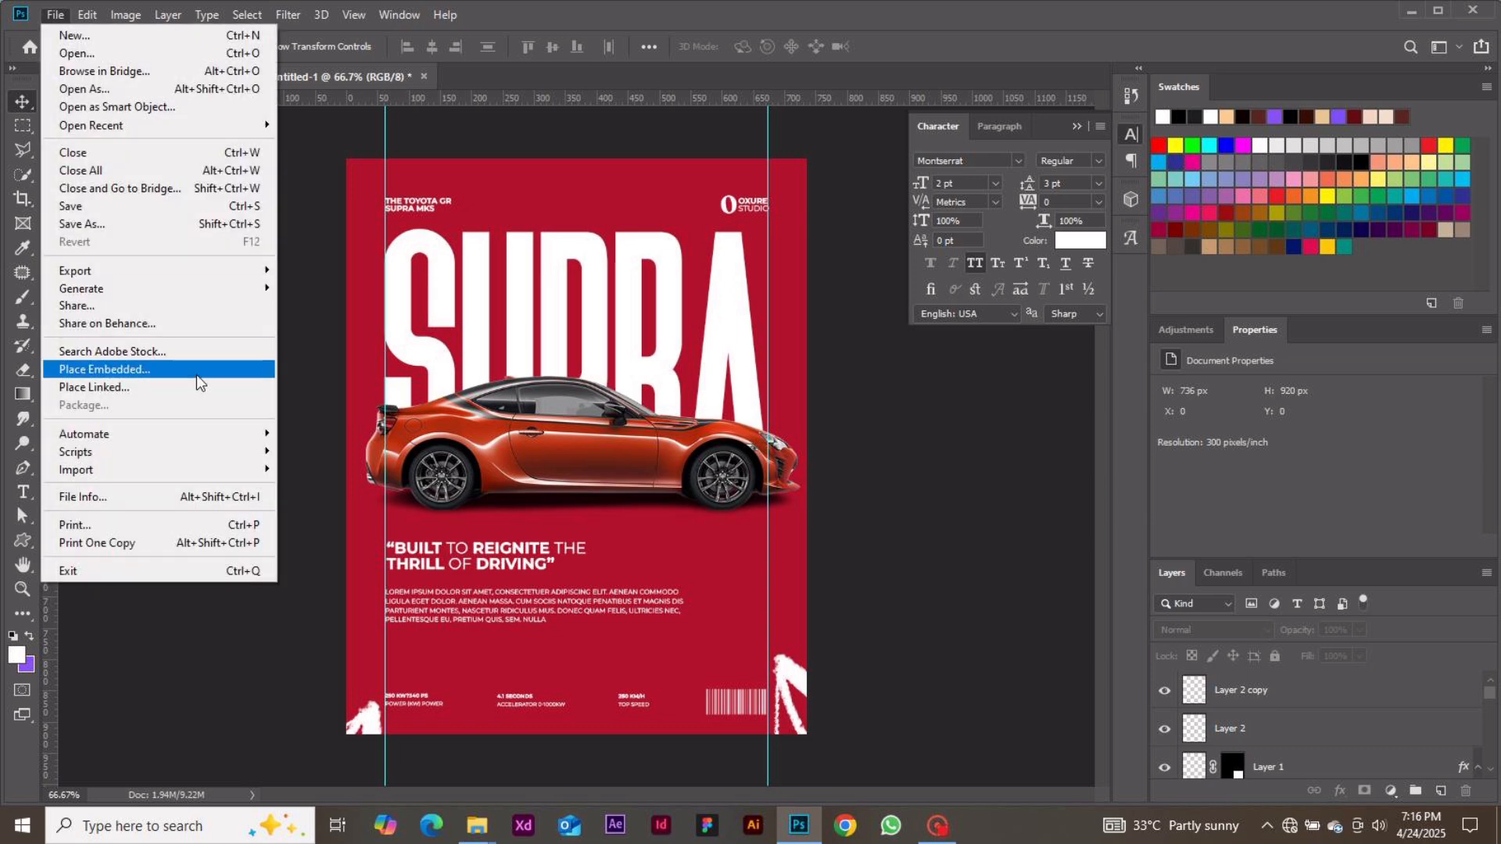
{"action": "left_click", "coordinate": [201, 375]}
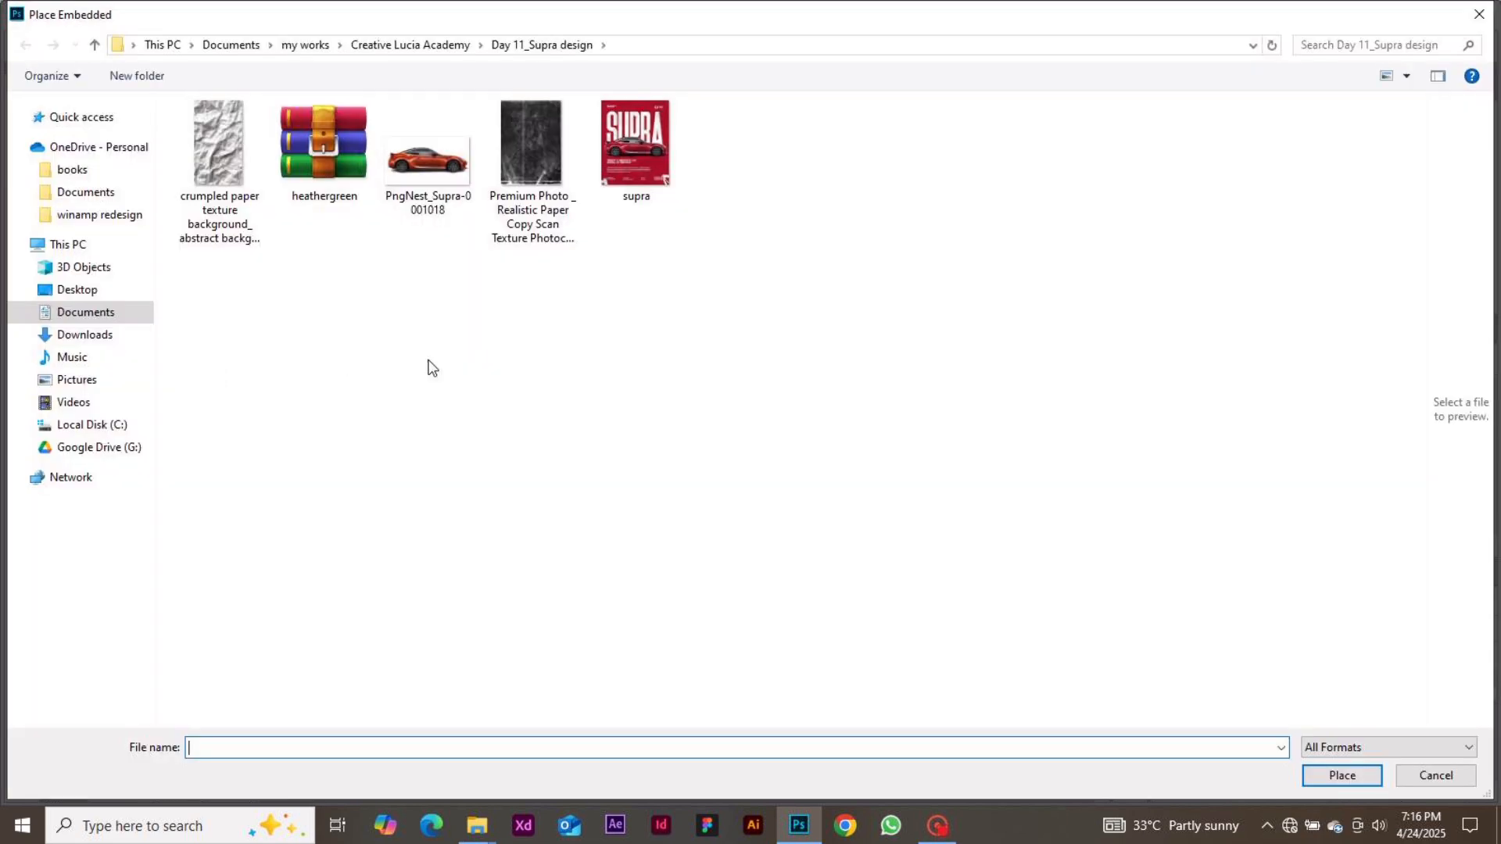
{"action": "double_click", "coordinate": [528, 167]}
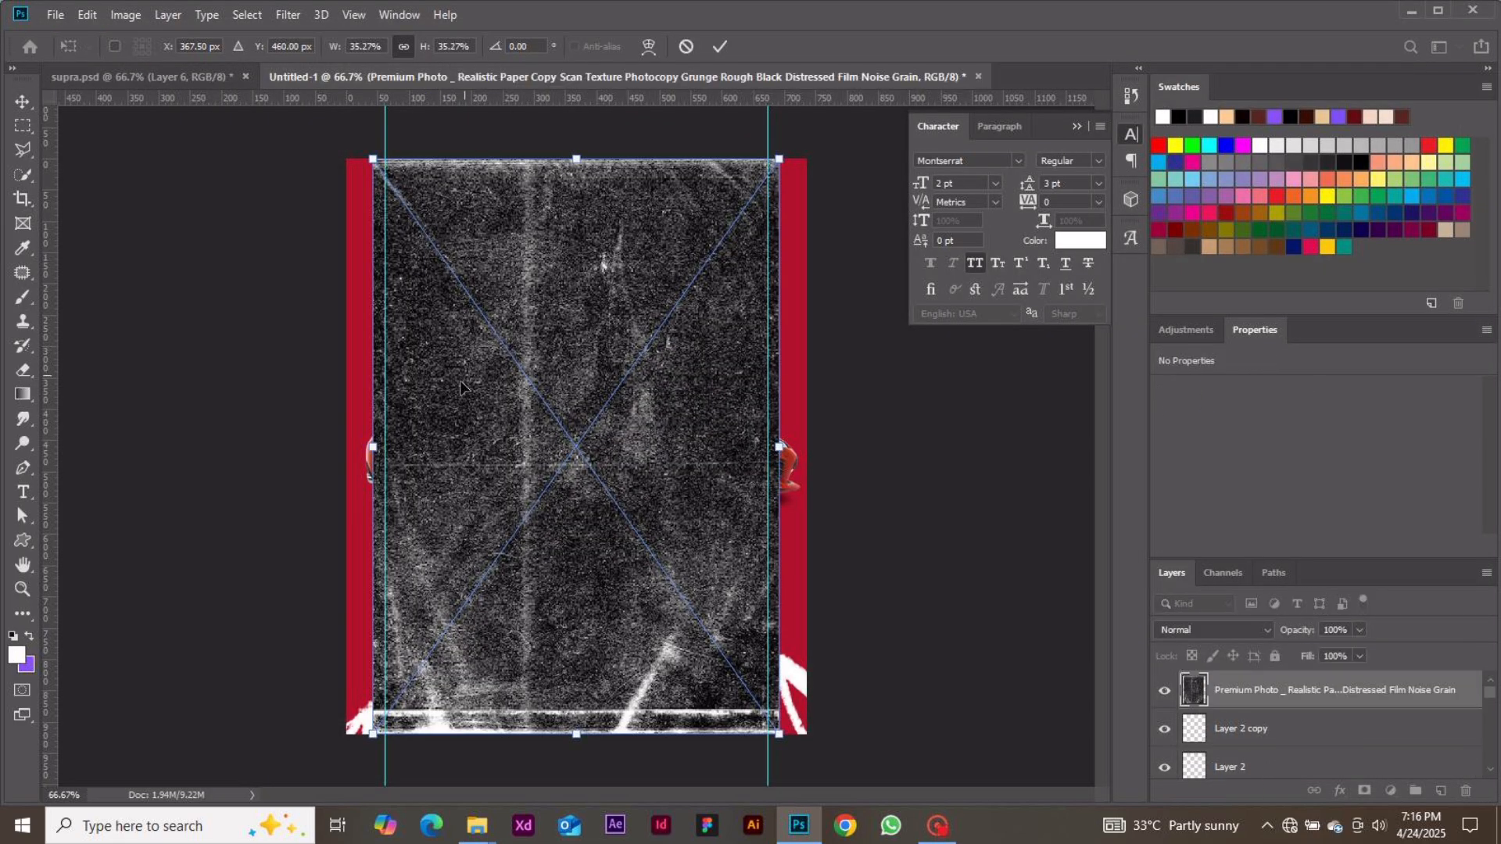
{"action": "left_click_drag", "start_coordinate": [373, 447], "coordinate": [344, 452]}
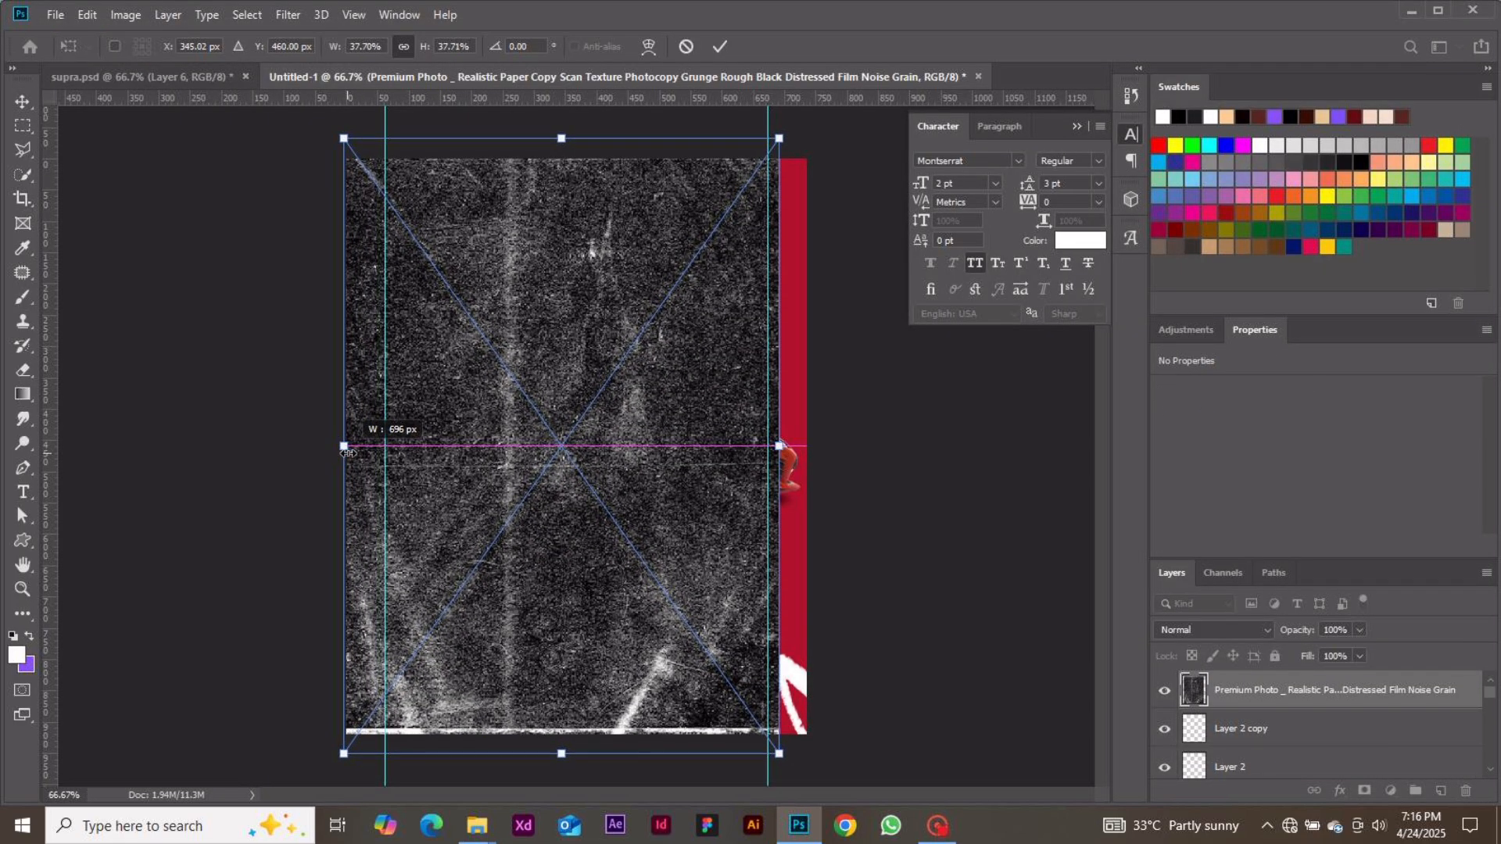
{"action": "left_click_drag", "start_coordinate": [780, 446], "coordinate": [809, 446]}
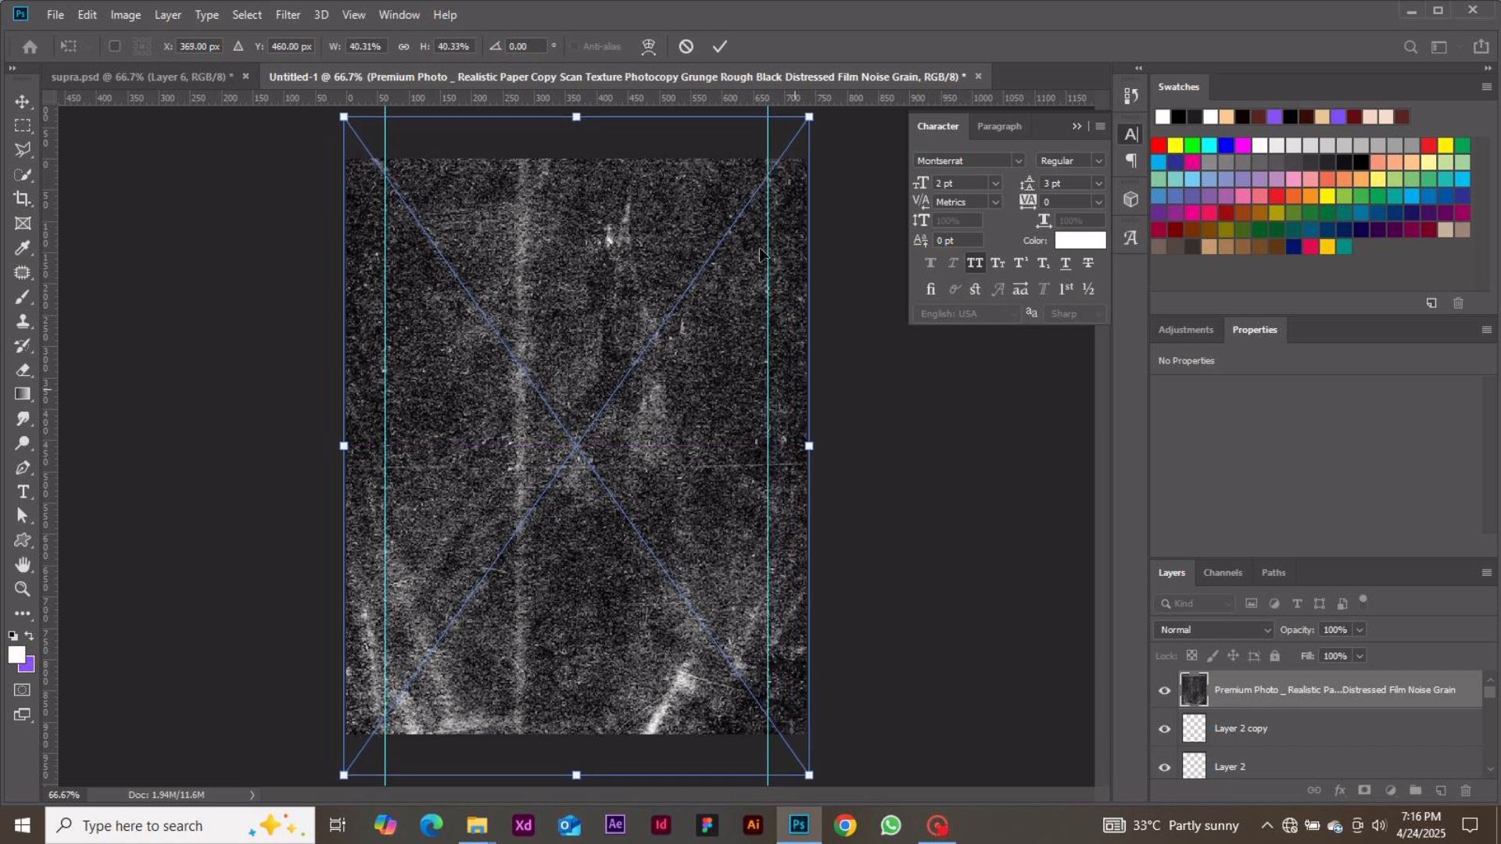
{"action": "left_click", "coordinate": [718, 48]}
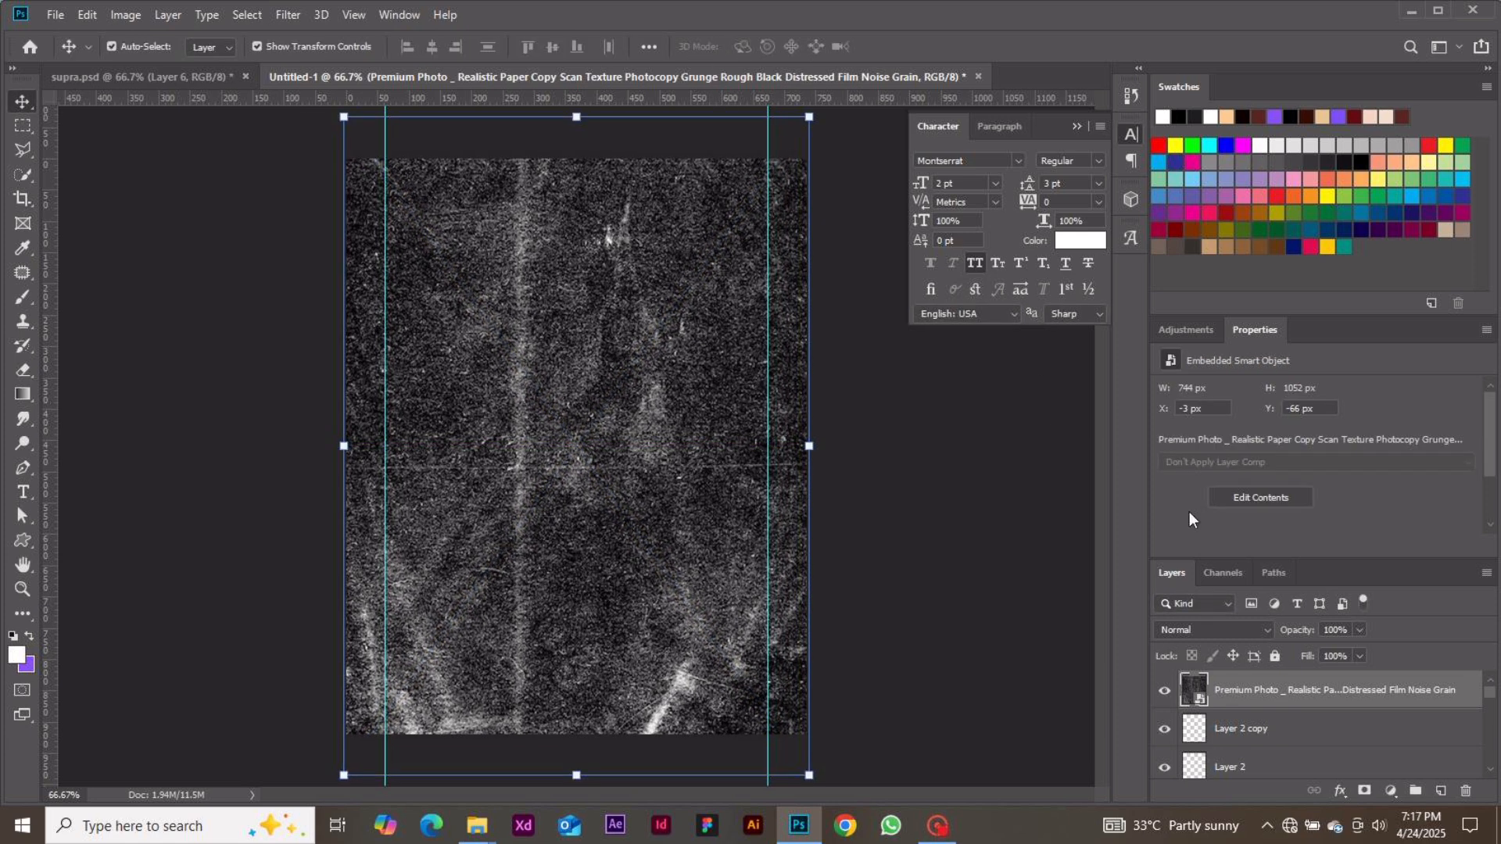
- Blend the grain texture layer in Subtract mode at 16% opacity and compare the poster with and without it
{"action": "left_click", "coordinate": [1252, 627]}
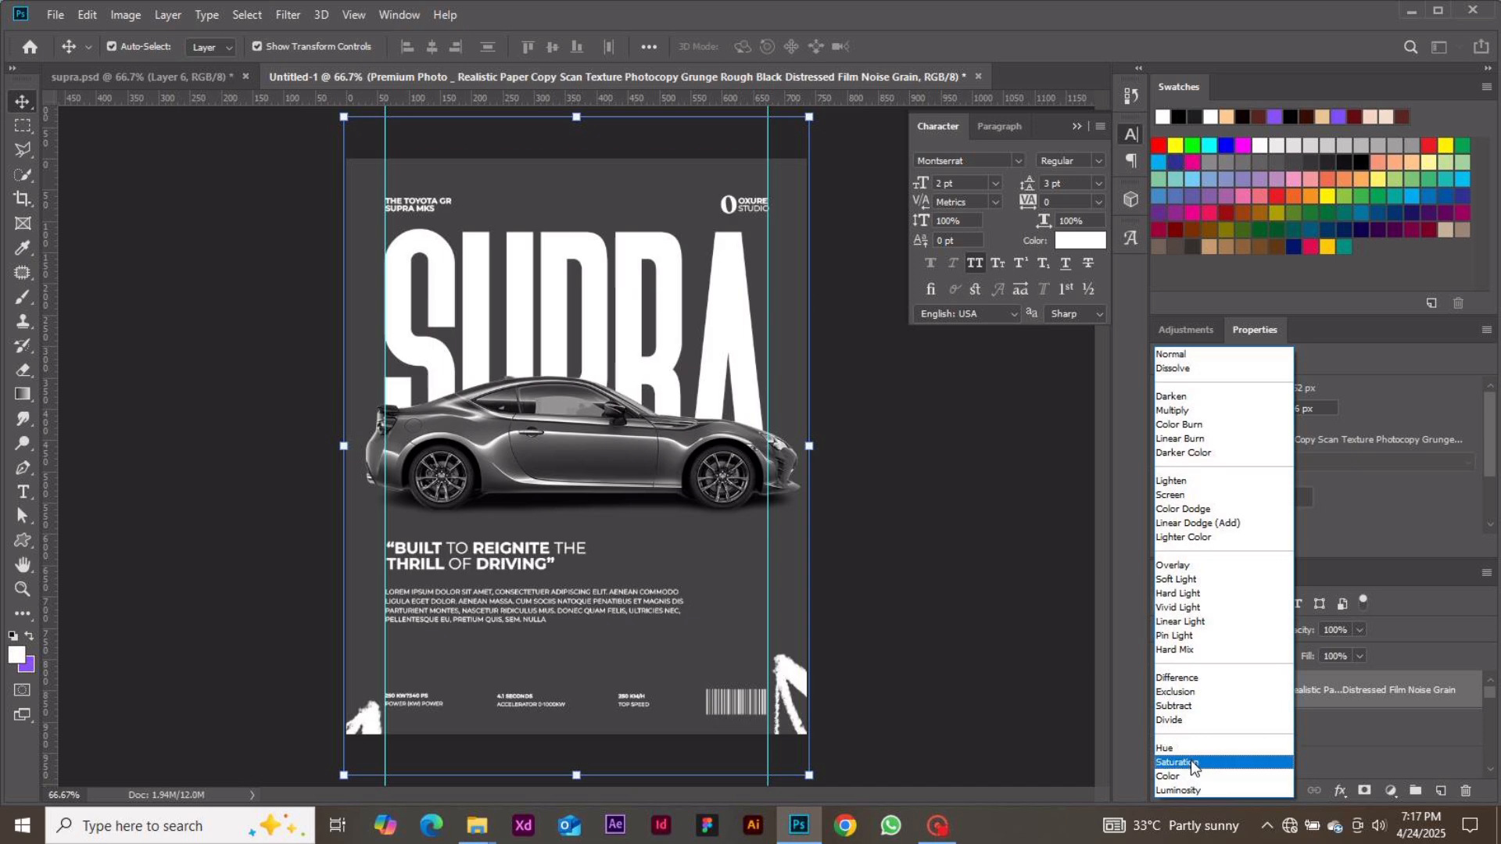
{"action": "left_click", "coordinate": [1201, 706]}
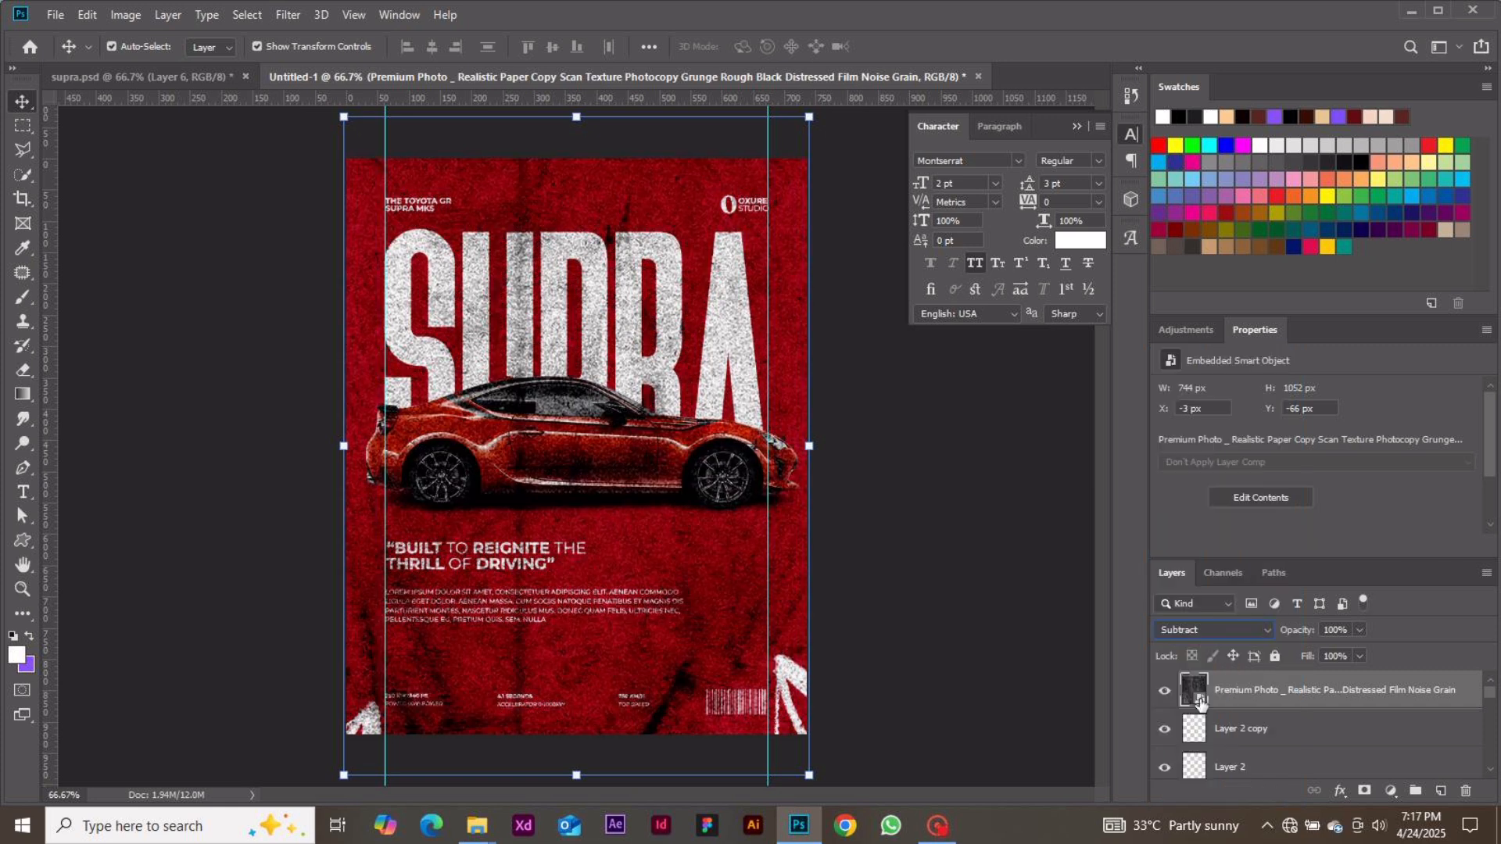
{"action": "left_click", "coordinate": [1339, 631]}
{"action": "type", "text": "1"}
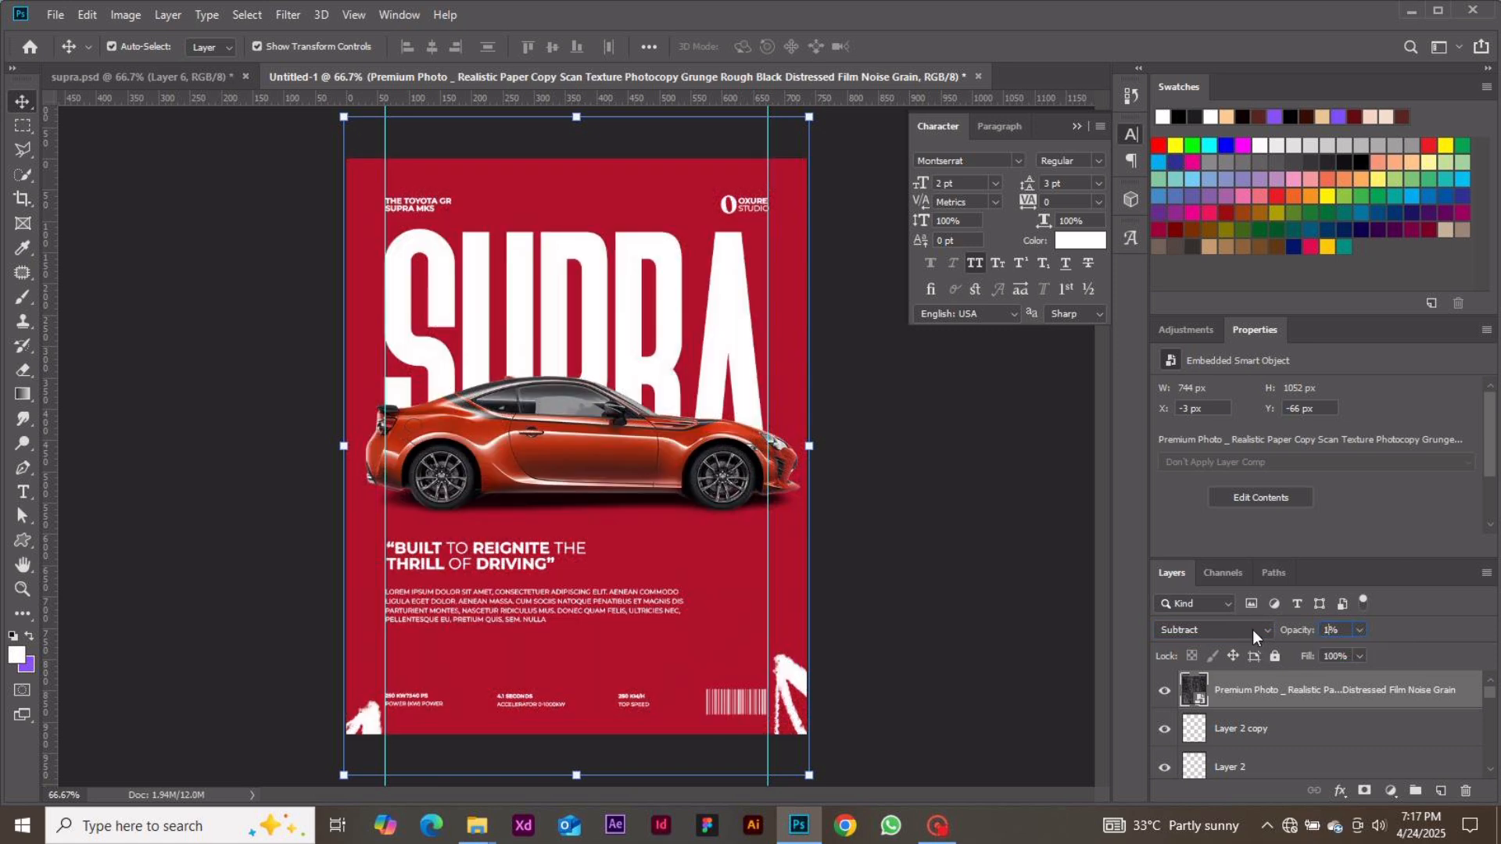
{"action": "type", "text": "6"}
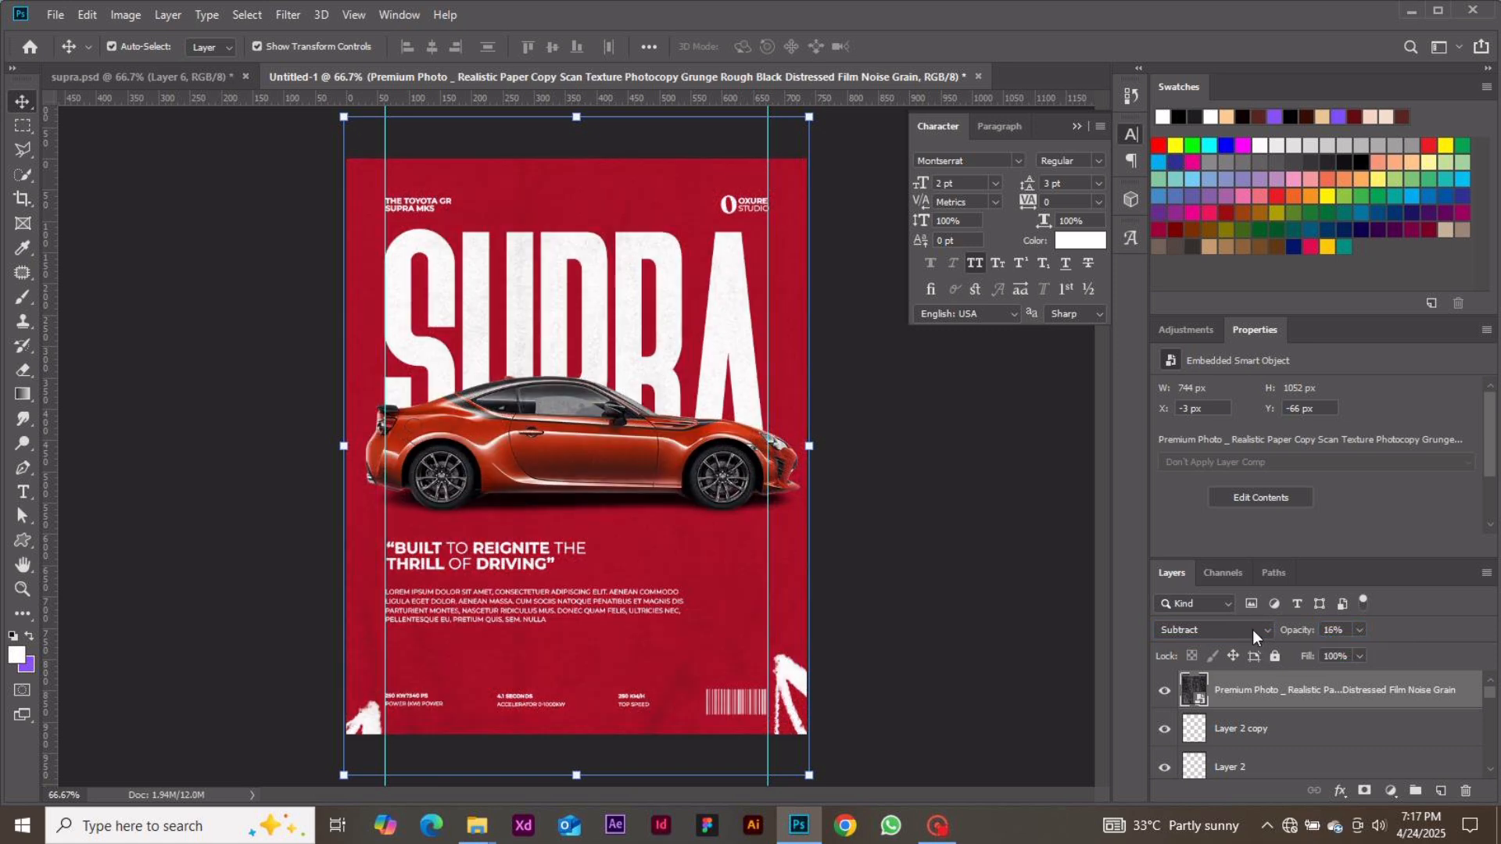
{"action": "left_click", "coordinate": [1027, 645]}
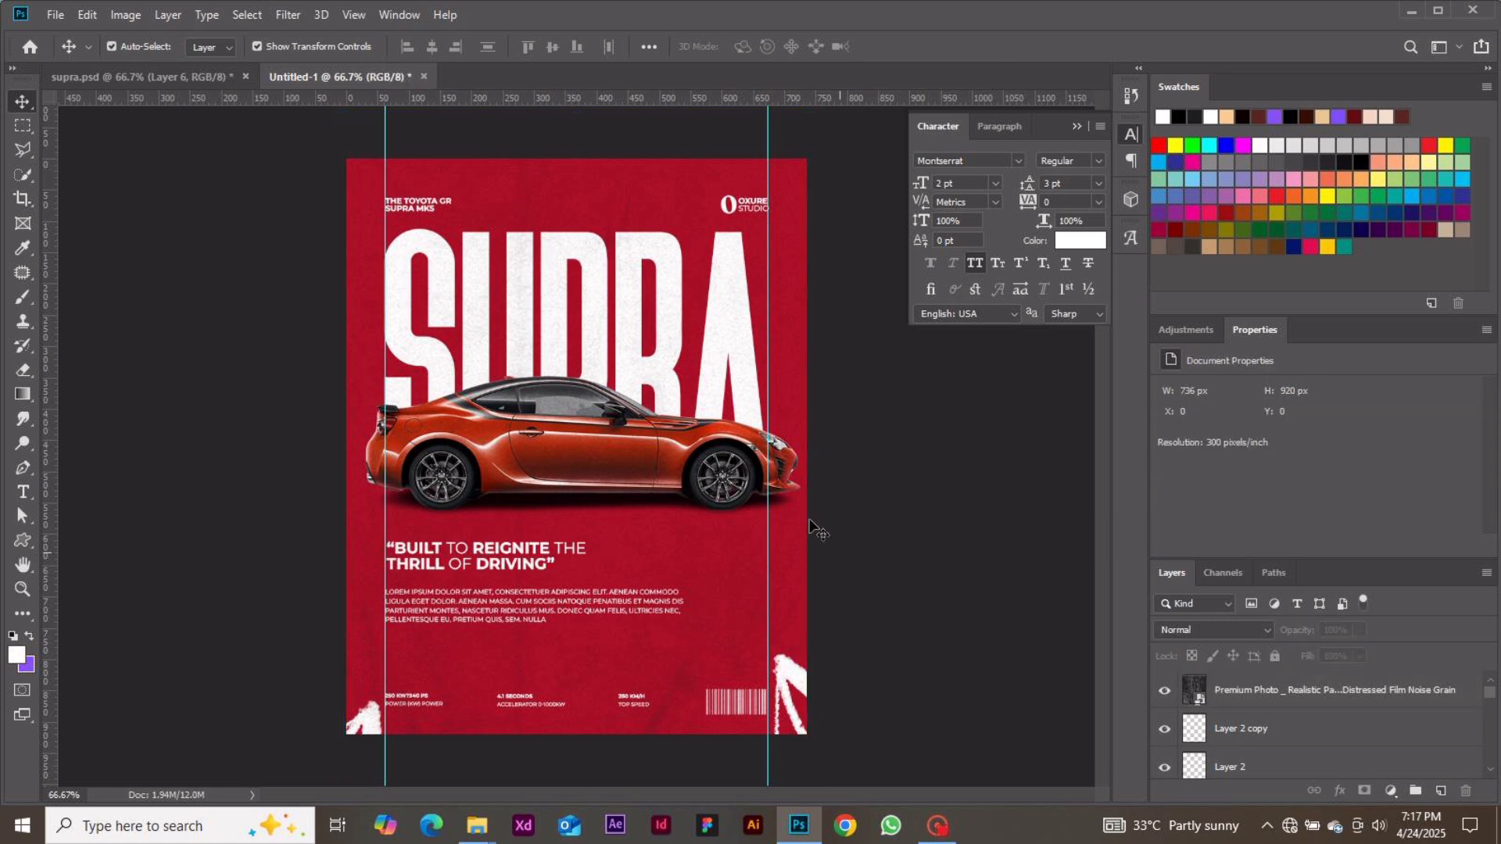
{"action": "left_click", "coordinate": [1208, 694]}
{"action": "left_click", "coordinate": [1165, 692]}
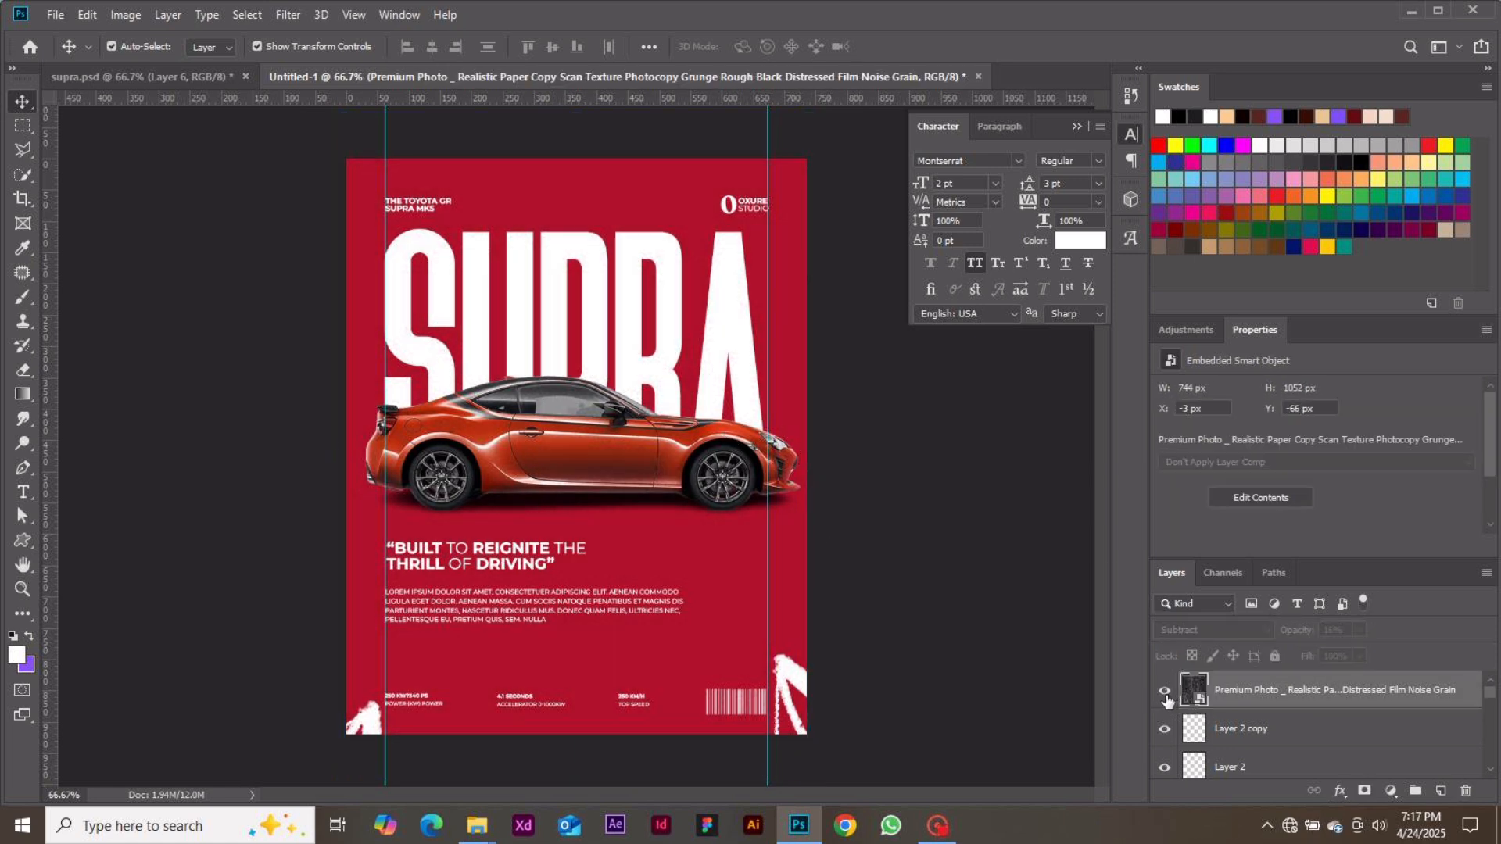
{"action": "left_click", "coordinate": [1164, 692]}
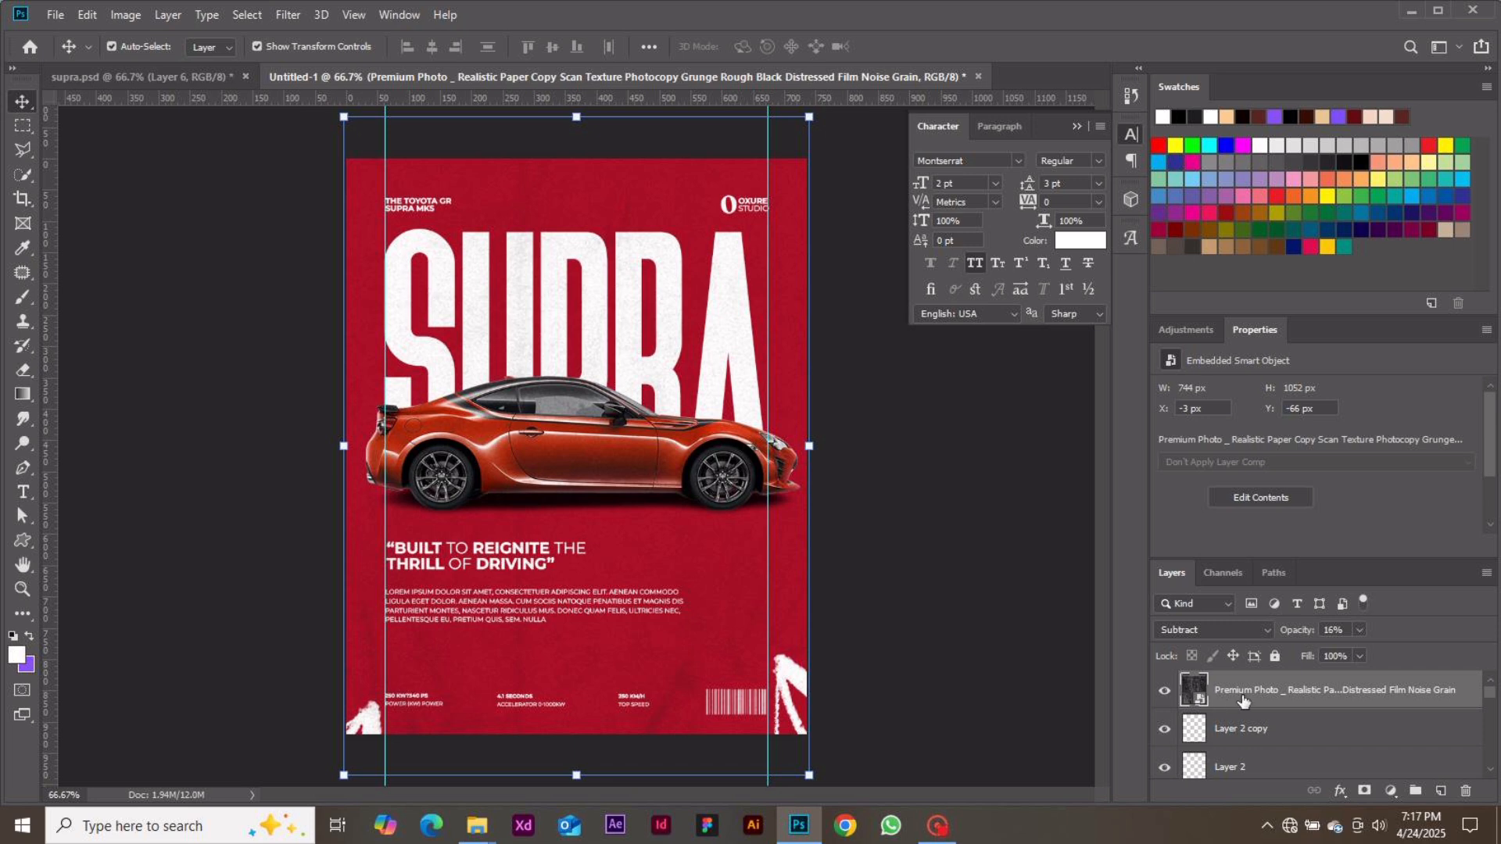
{"action": "left_click", "coordinate": [1024, 648]}
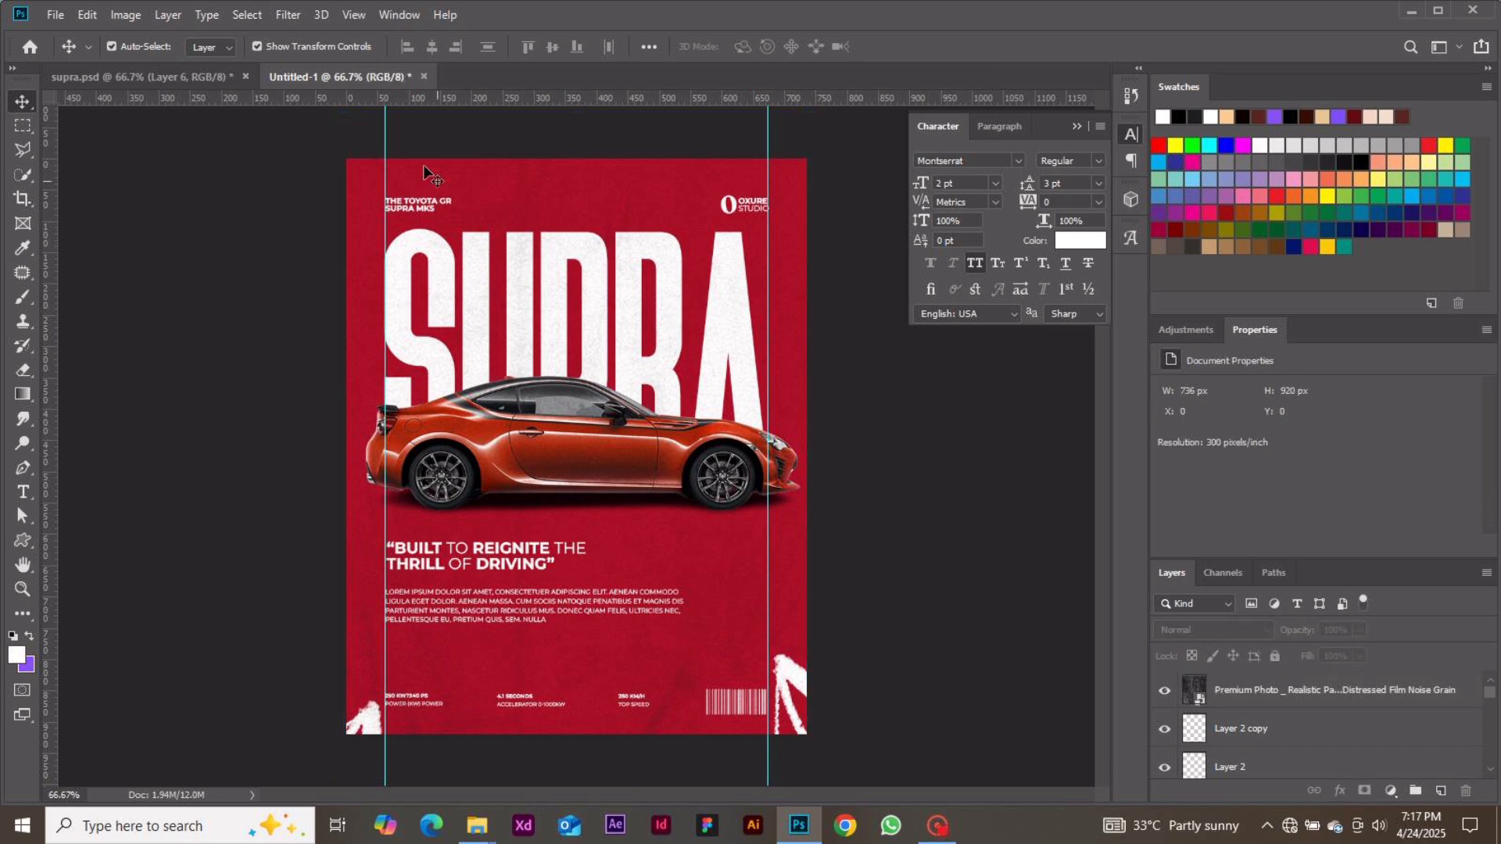
- Place the crumpled paper texture image as an embedded object, scaled to about 743 × 1331 px at X -4 px, Y -85 px
{"action": "left_click", "coordinate": [54, 16]}
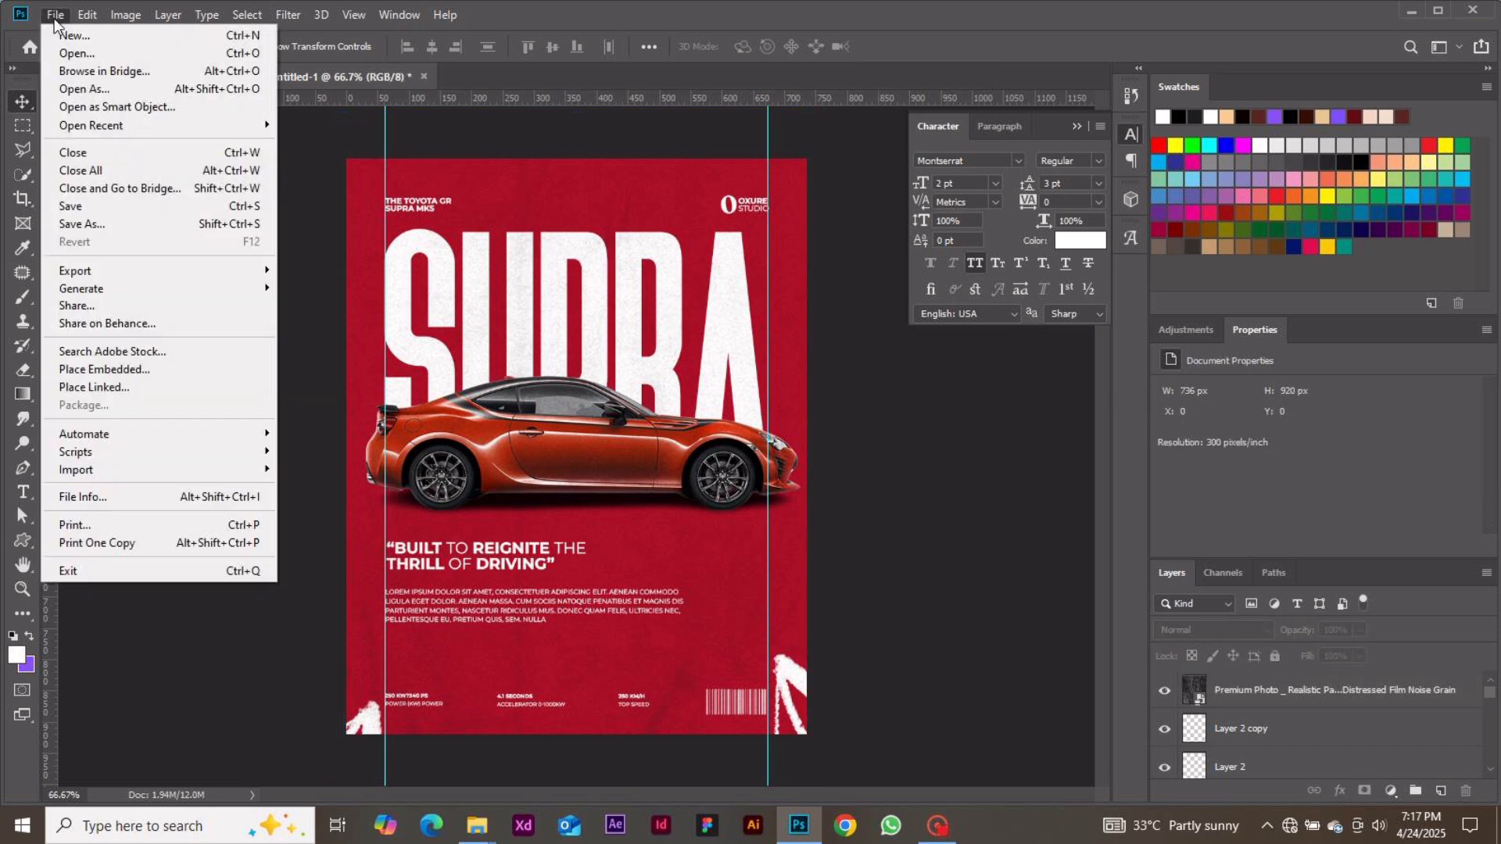
{"action": "left_click", "coordinate": [202, 367]}
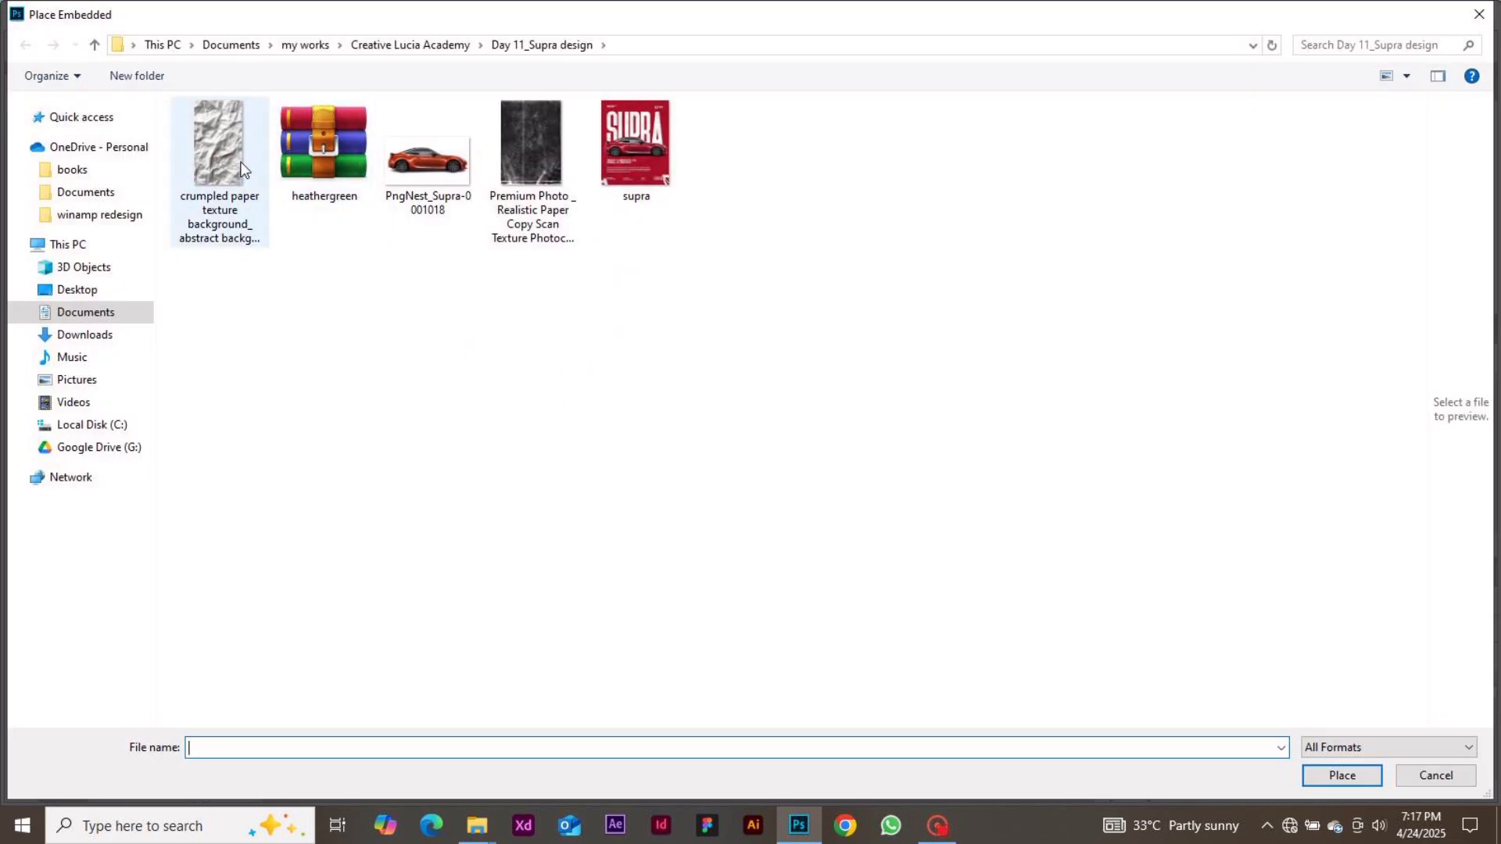
{"action": "double_click", "coordinate": [240, 162]}
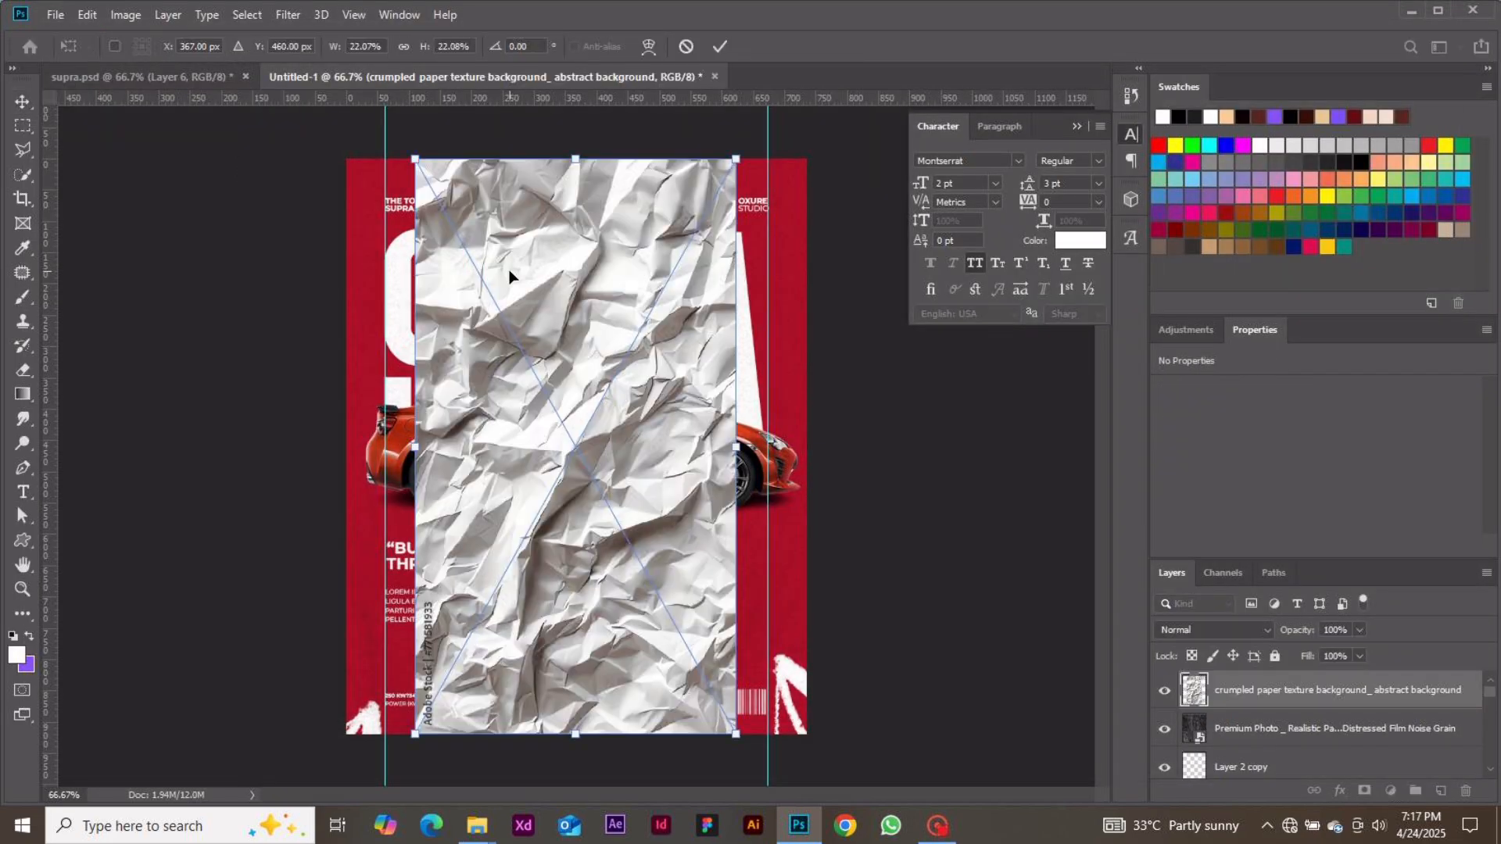
{"action": "left_click_drag", "start_coordinate": [415, 461], "coordinate": [344, 467]}
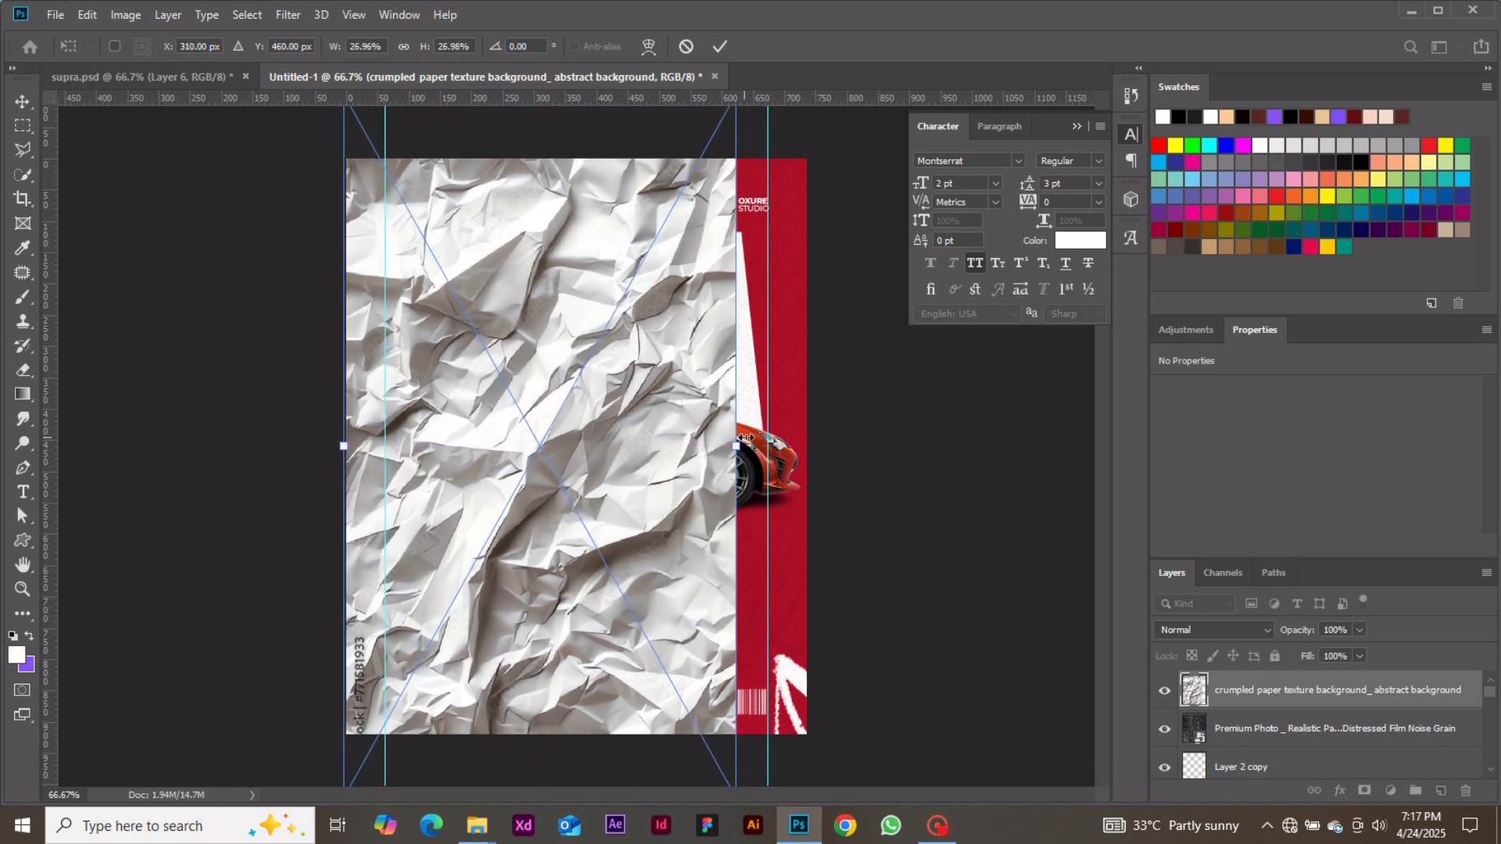
{"action": "left_click_drag", "start_coordinate": [737, 442], "coordinate": [819, 442]}
{"action": "left_click_drag", "start_coordinate": [633, 222], "coordinate": [632, 295]}
{"action": "left_click", "coordinate": [719, 48]}
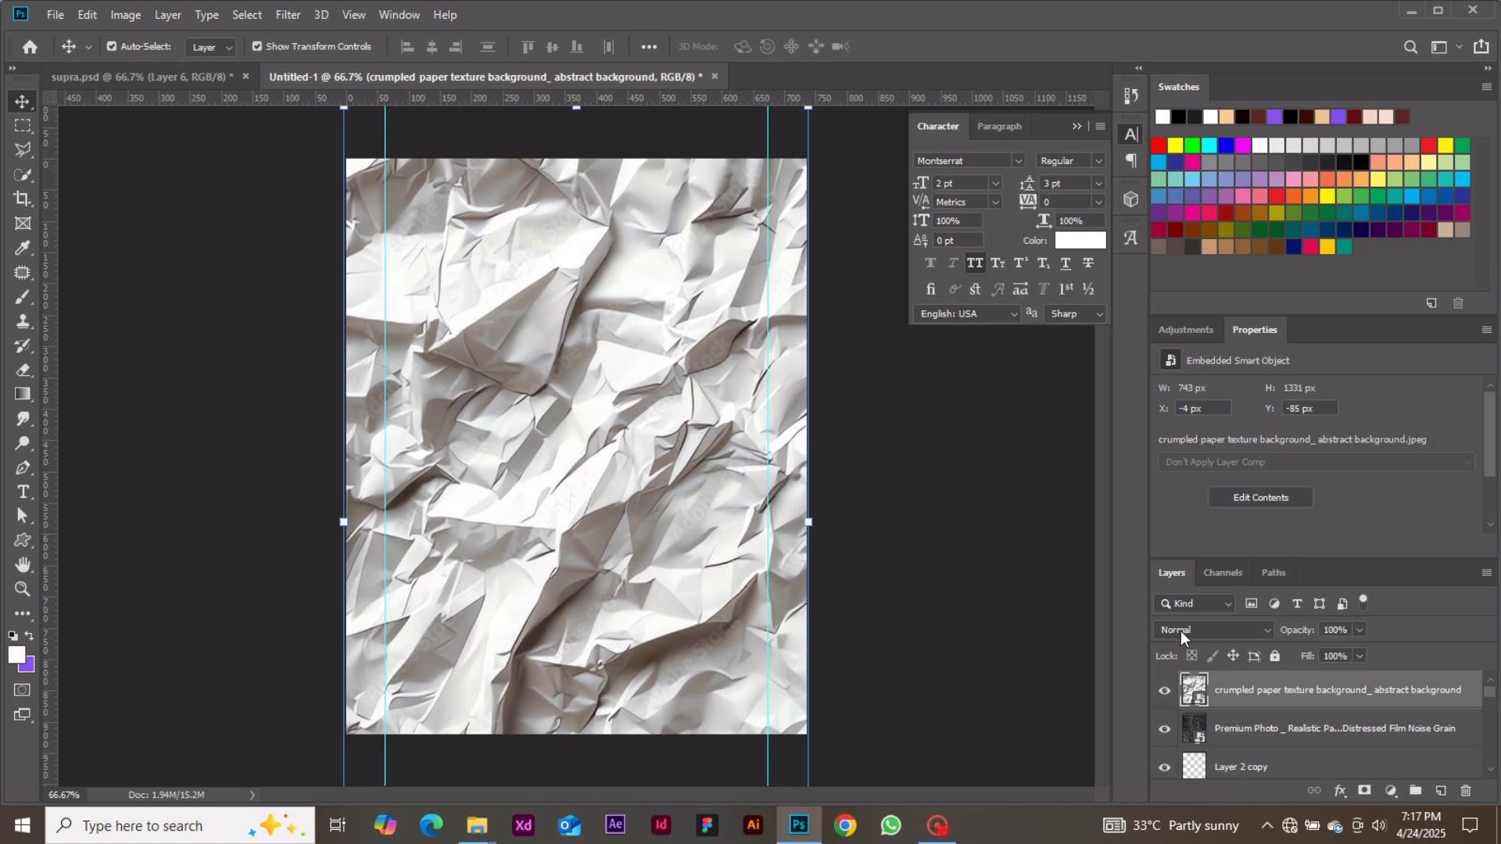
{"action": "left_click", "coordinate": [1164, 689]}
{"action": "left_click", "coordinate": [1250, 727]}
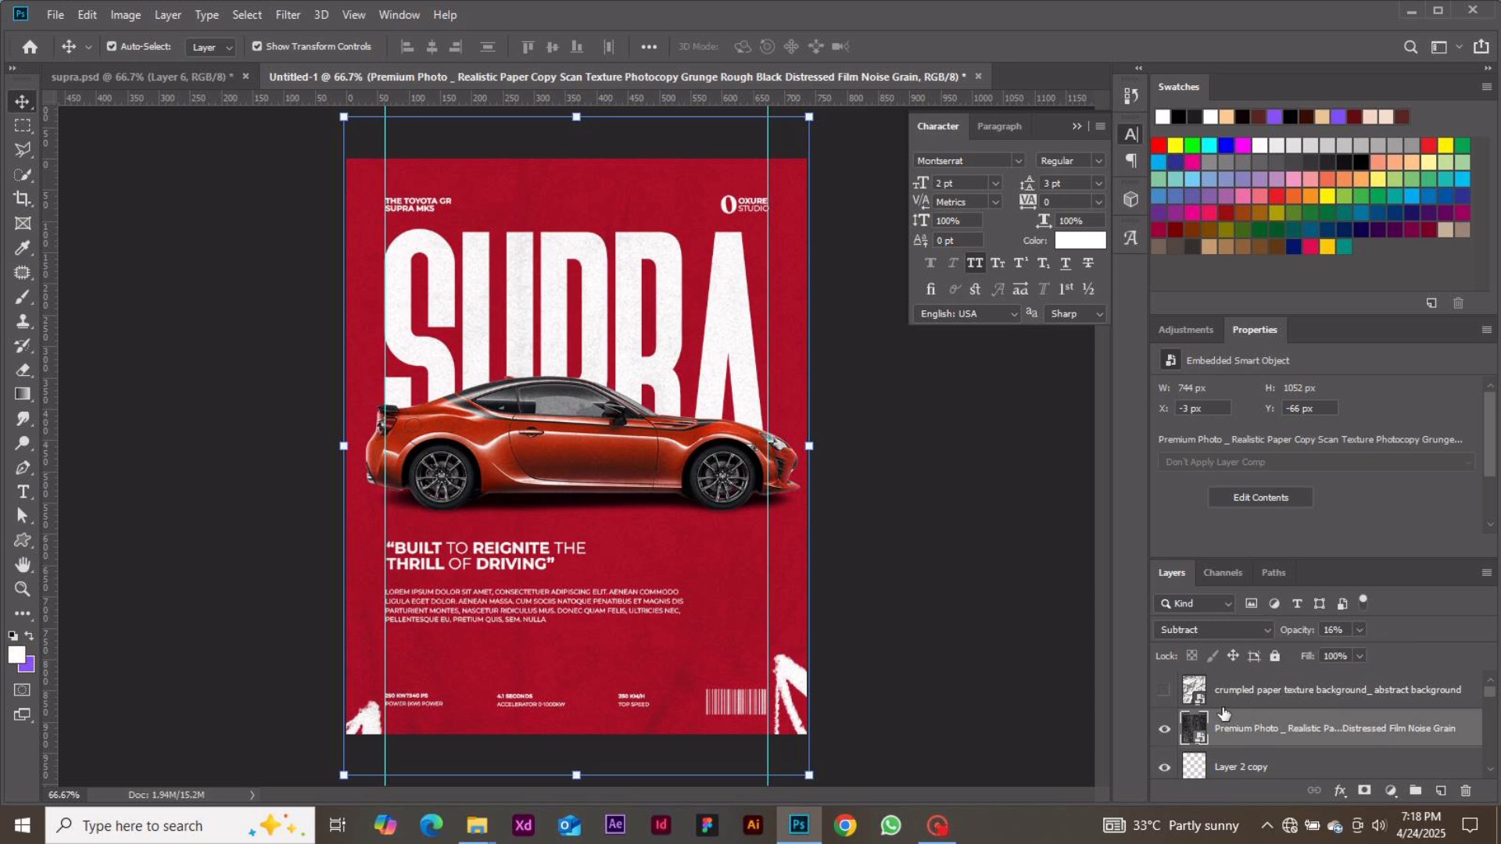
{"action": "left_click", "coordinate": [1164, 689]}
{"action": "left_click", "coordinate": [1219, 629]}
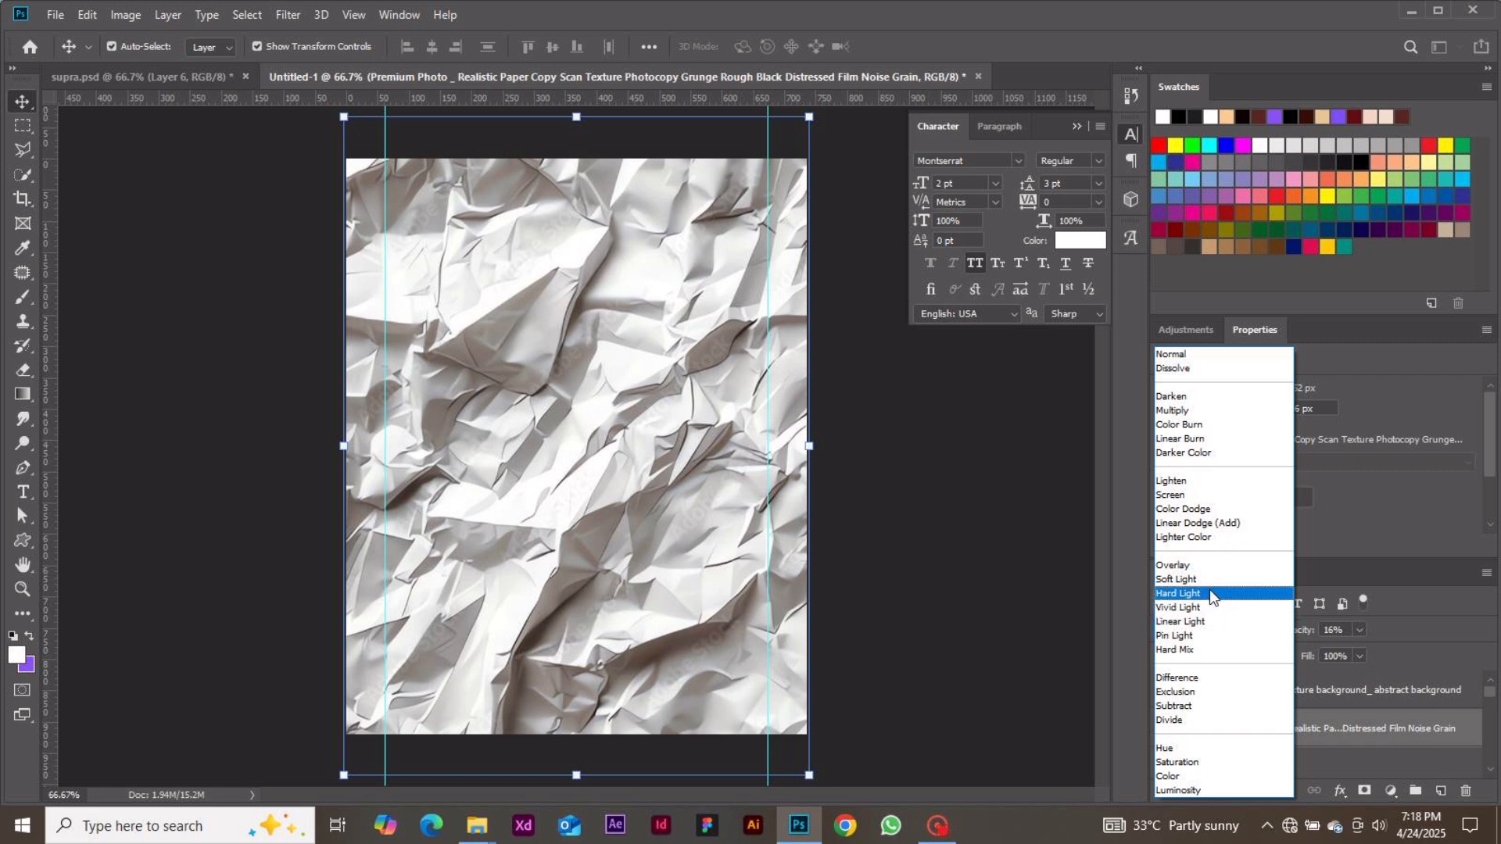
{"action": "left_click", "coordinate": [1189, 410]}
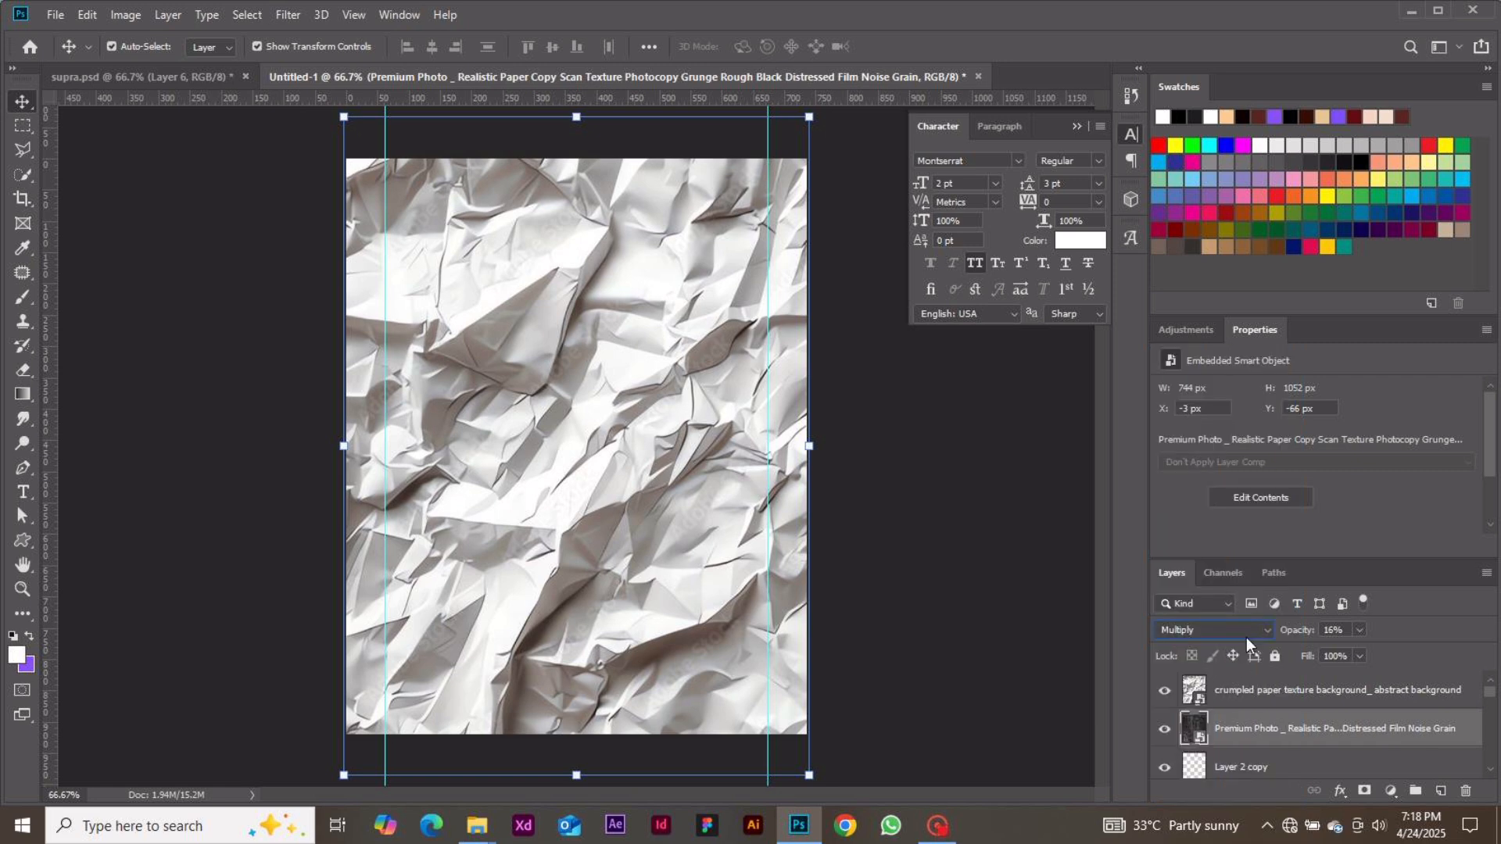
{"action": "scroll", "coordinate": [1246, 636], "scroll_direction": "up", "scroll_amount": 3}
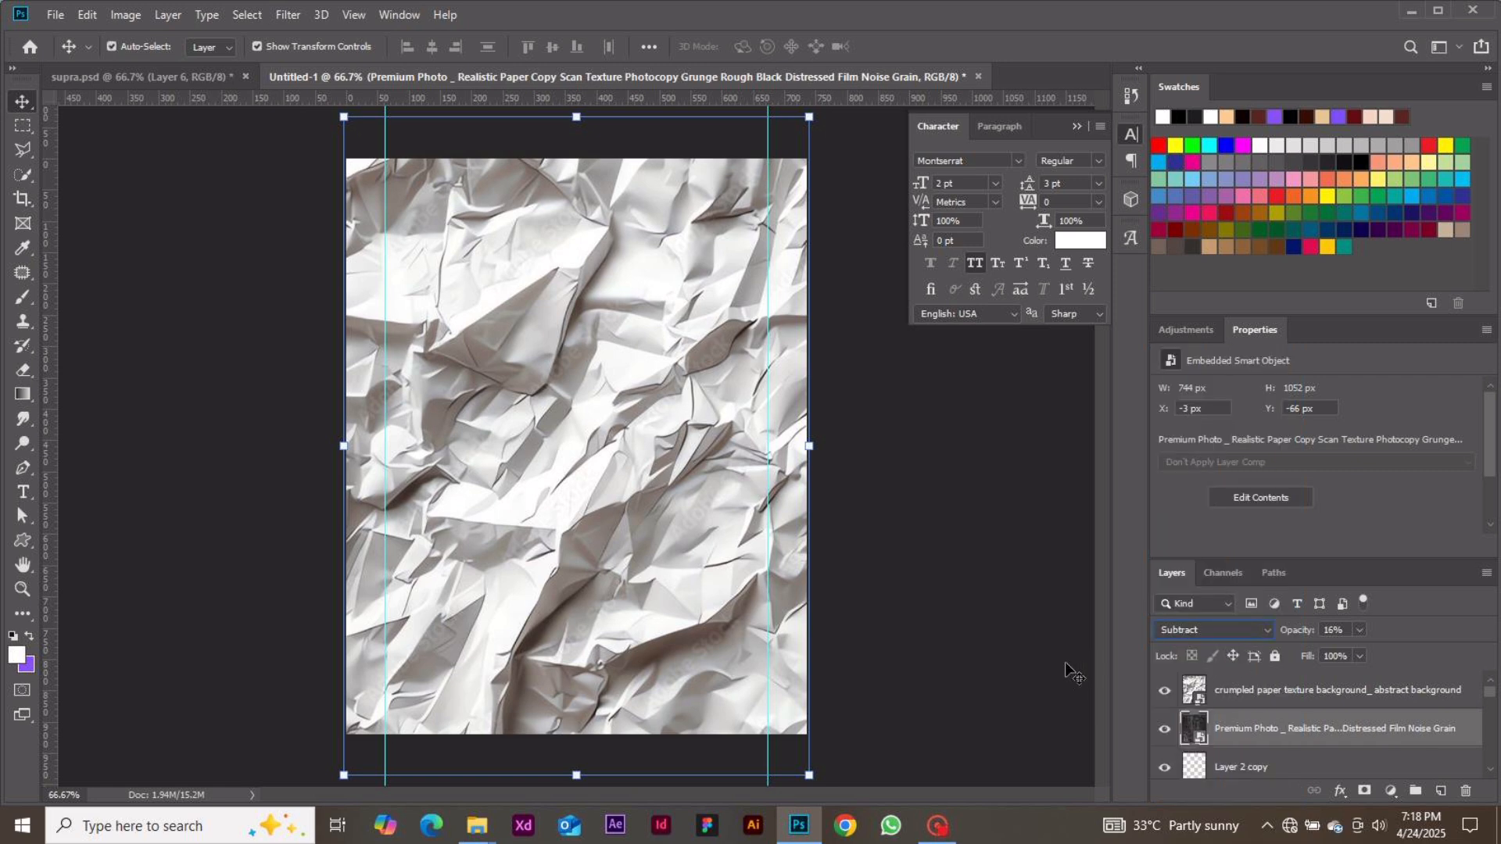
- Blend the crumpled paper texture layer in Multiply mode and lower its opacity to 16%
{"action": "left_click", "coordinate": [1243, 692]}
{"action": "left_click", "coordinate": [1269, 628]}
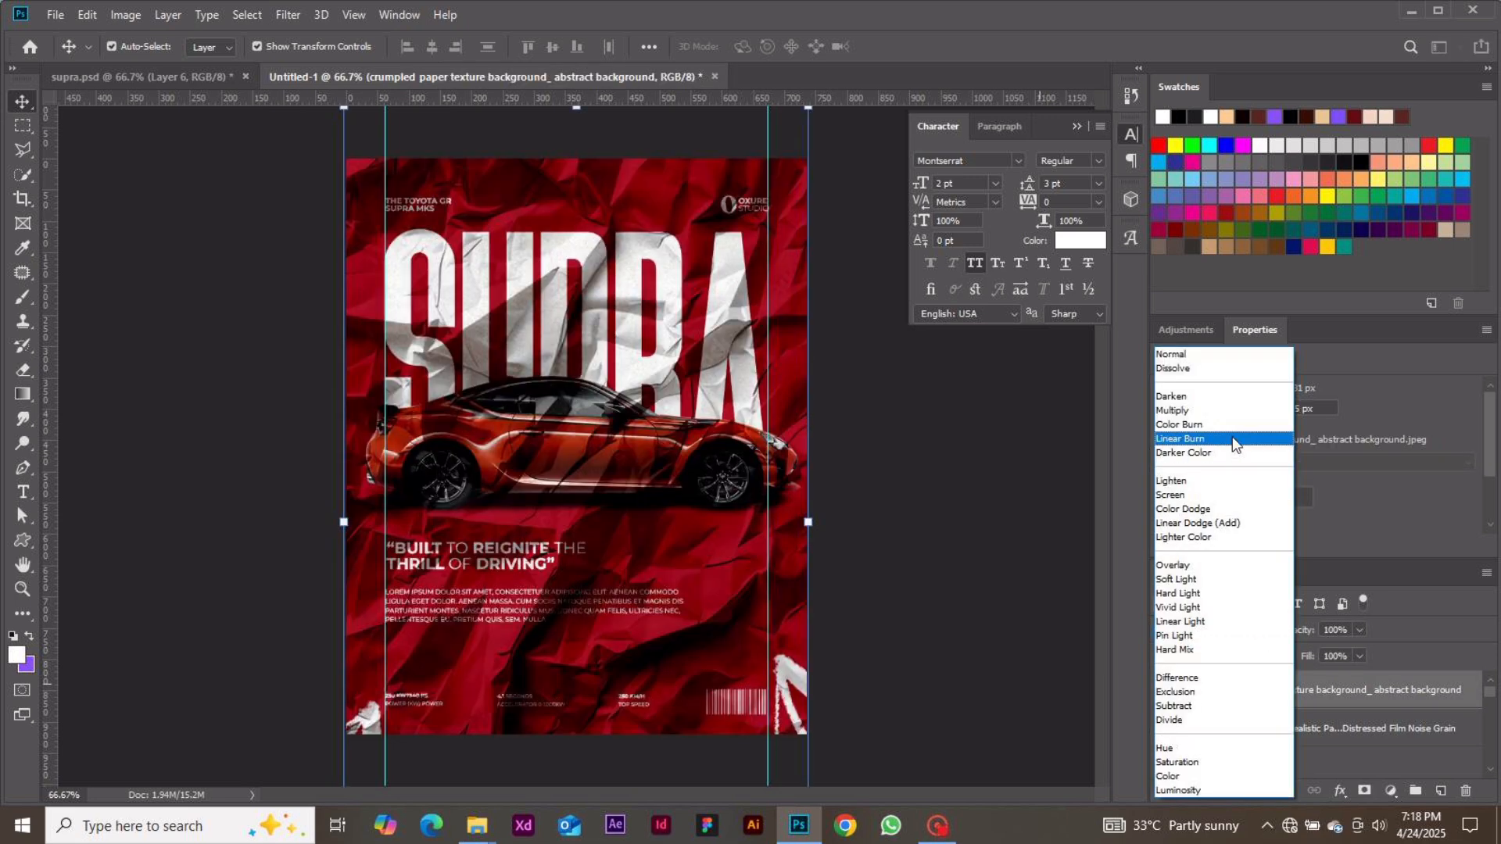
{"action": "left_click", "coordinate": [1224, 411]}
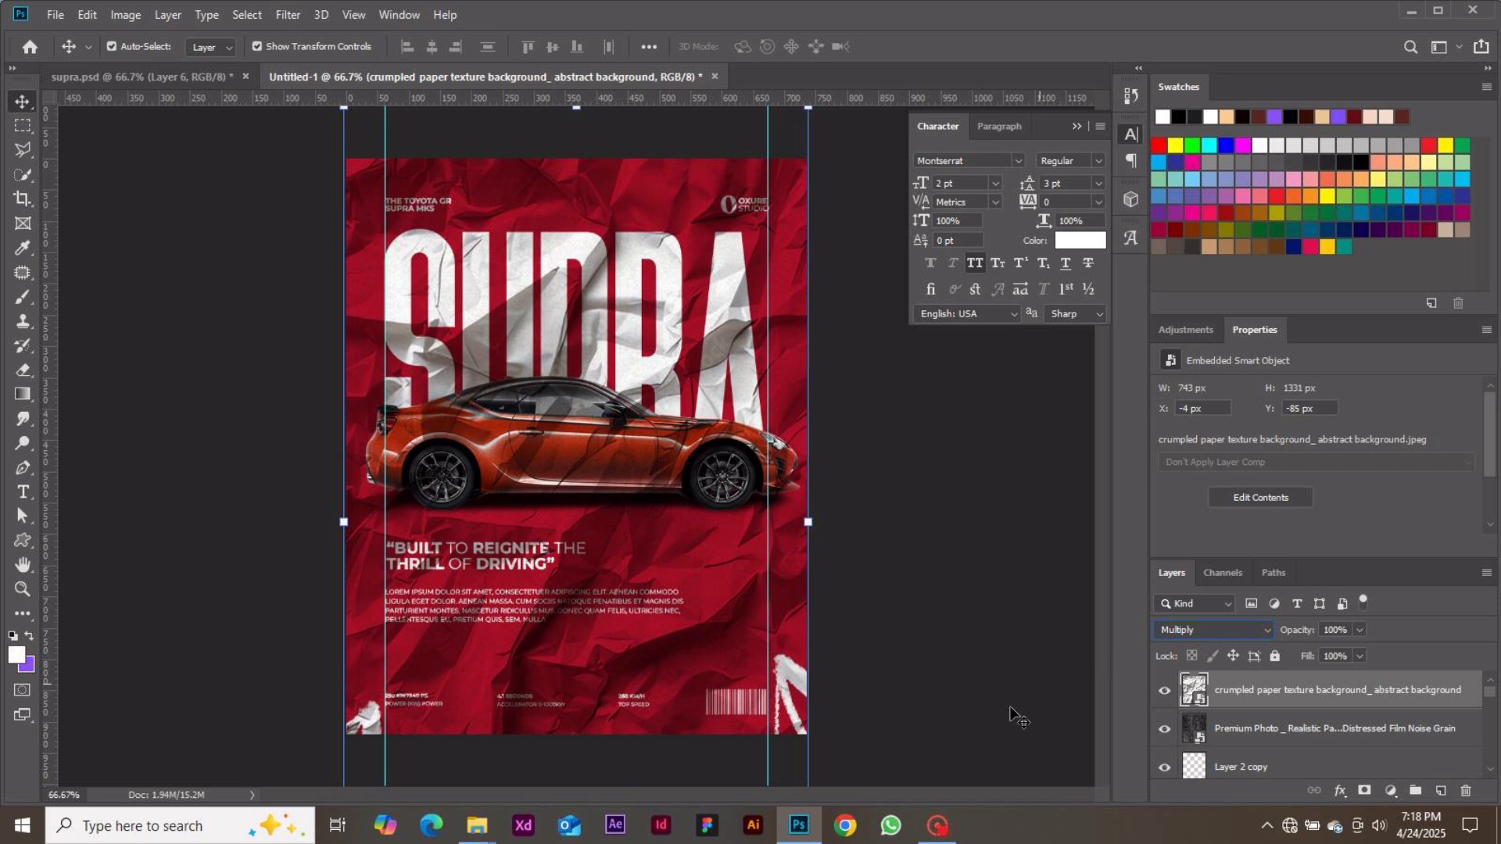
{"action": "left_click", "coordinate": [1249, 677], "text": "ctrl"}
{"action": "left_click", "coordinate": [1268, 694]}
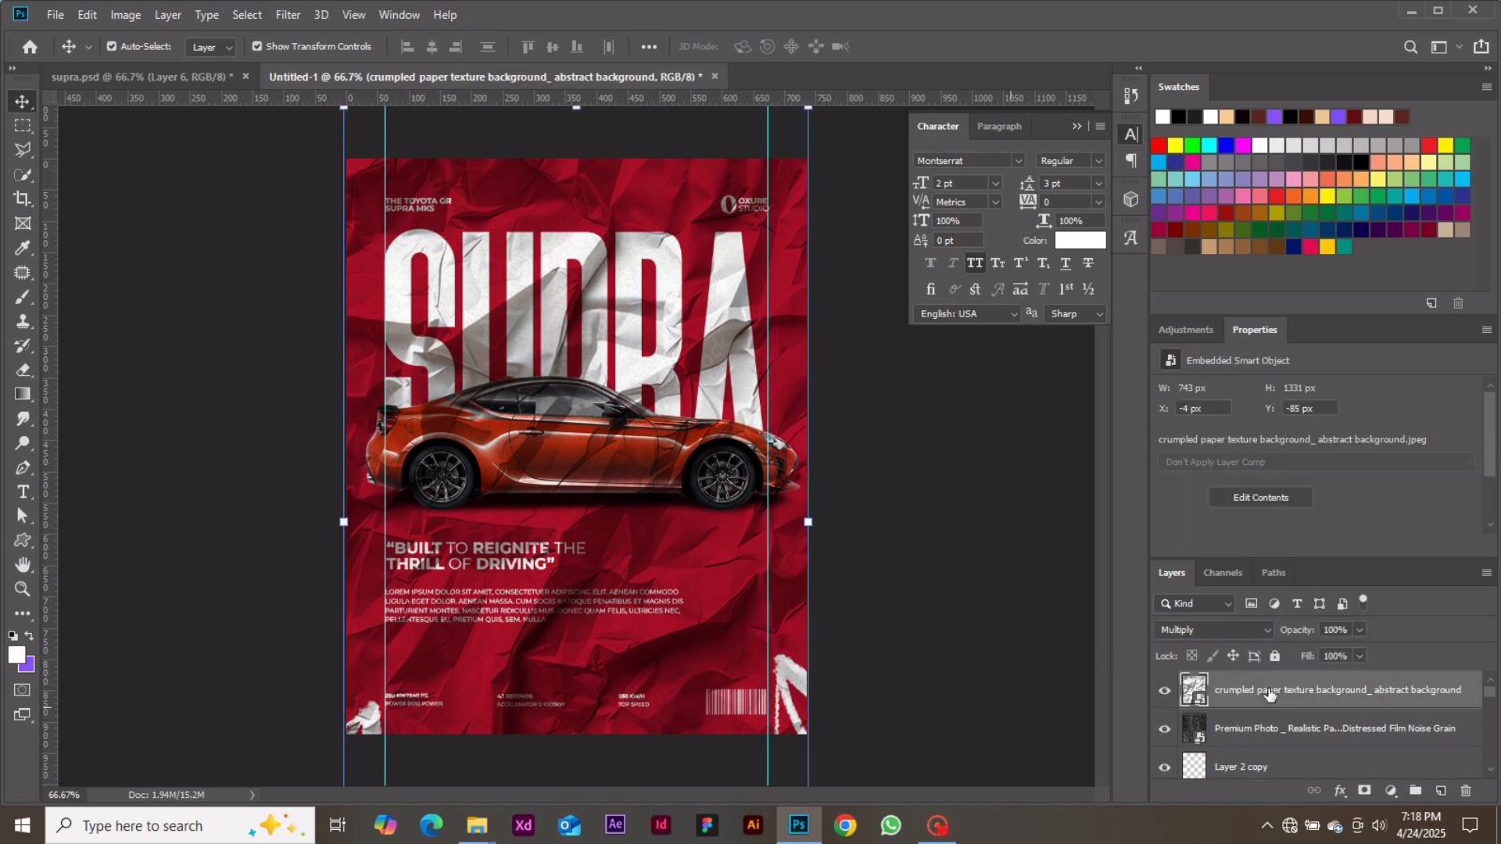
{"action": "left_click", "coordinate": [1341, 632]}
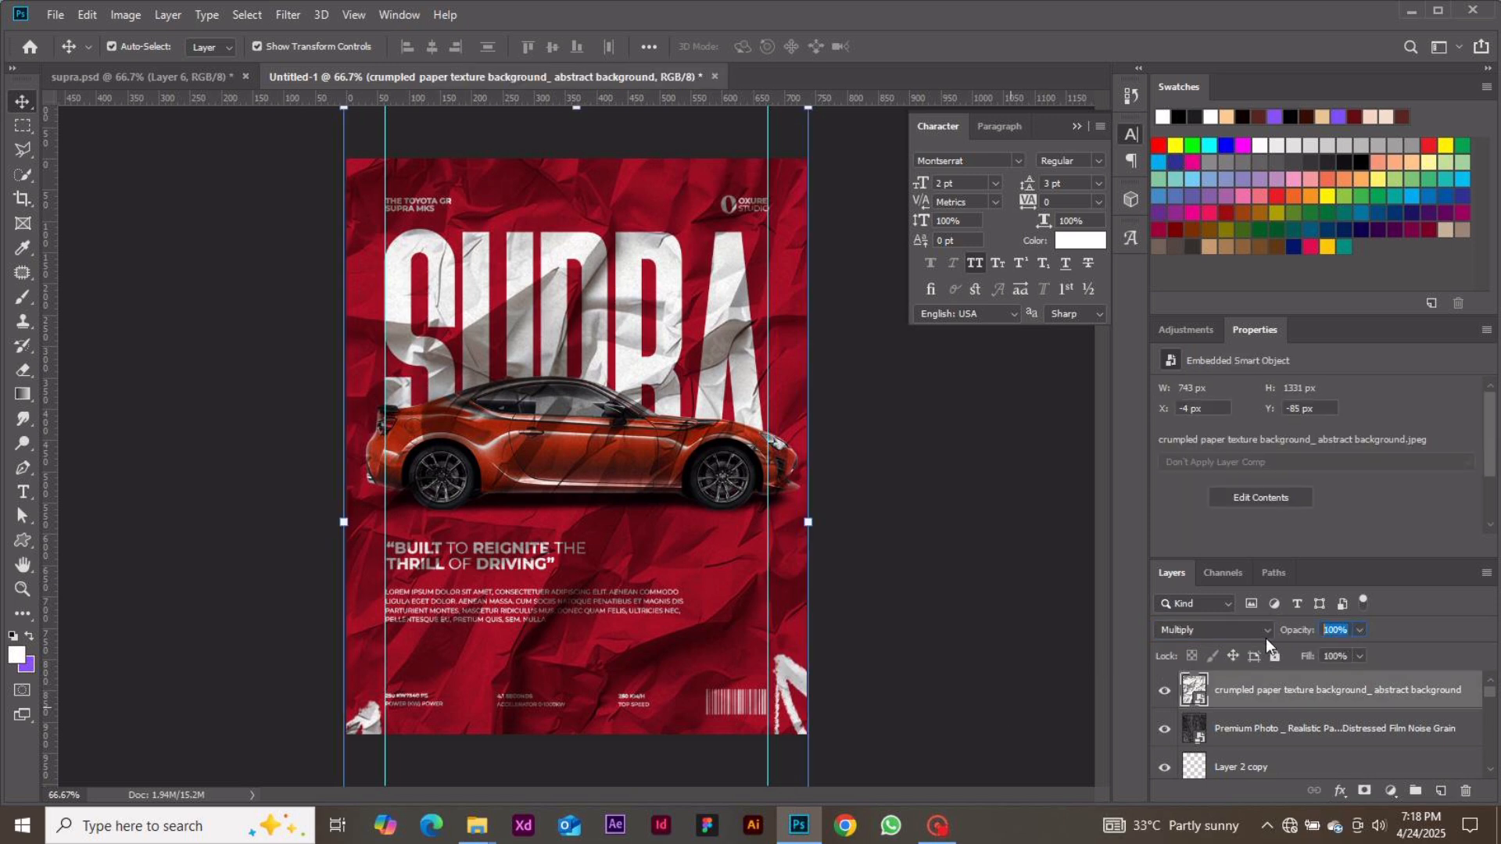
{"action": "type", "text": "14"}
{"action": "key", "text": "Return"}
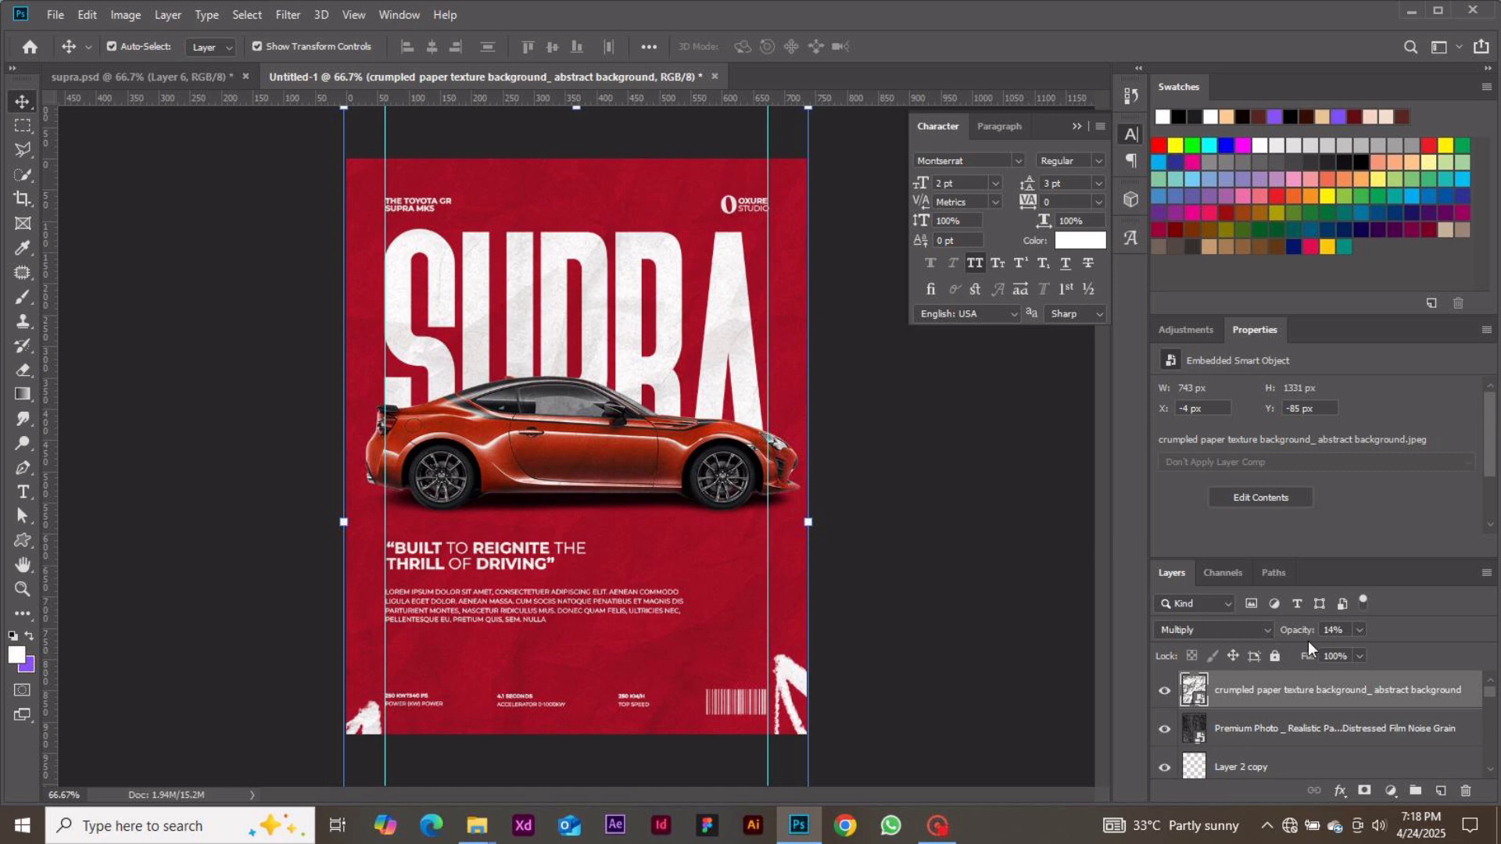
{"action": "left_click_drag", "start_coordinate": [1295, 630], "coordinate": [1295, 630]}
- Set the grain texture layer's opacity to 14% and deselect all layers
{"action": "left_click", "coordinate": [1225, 731]}
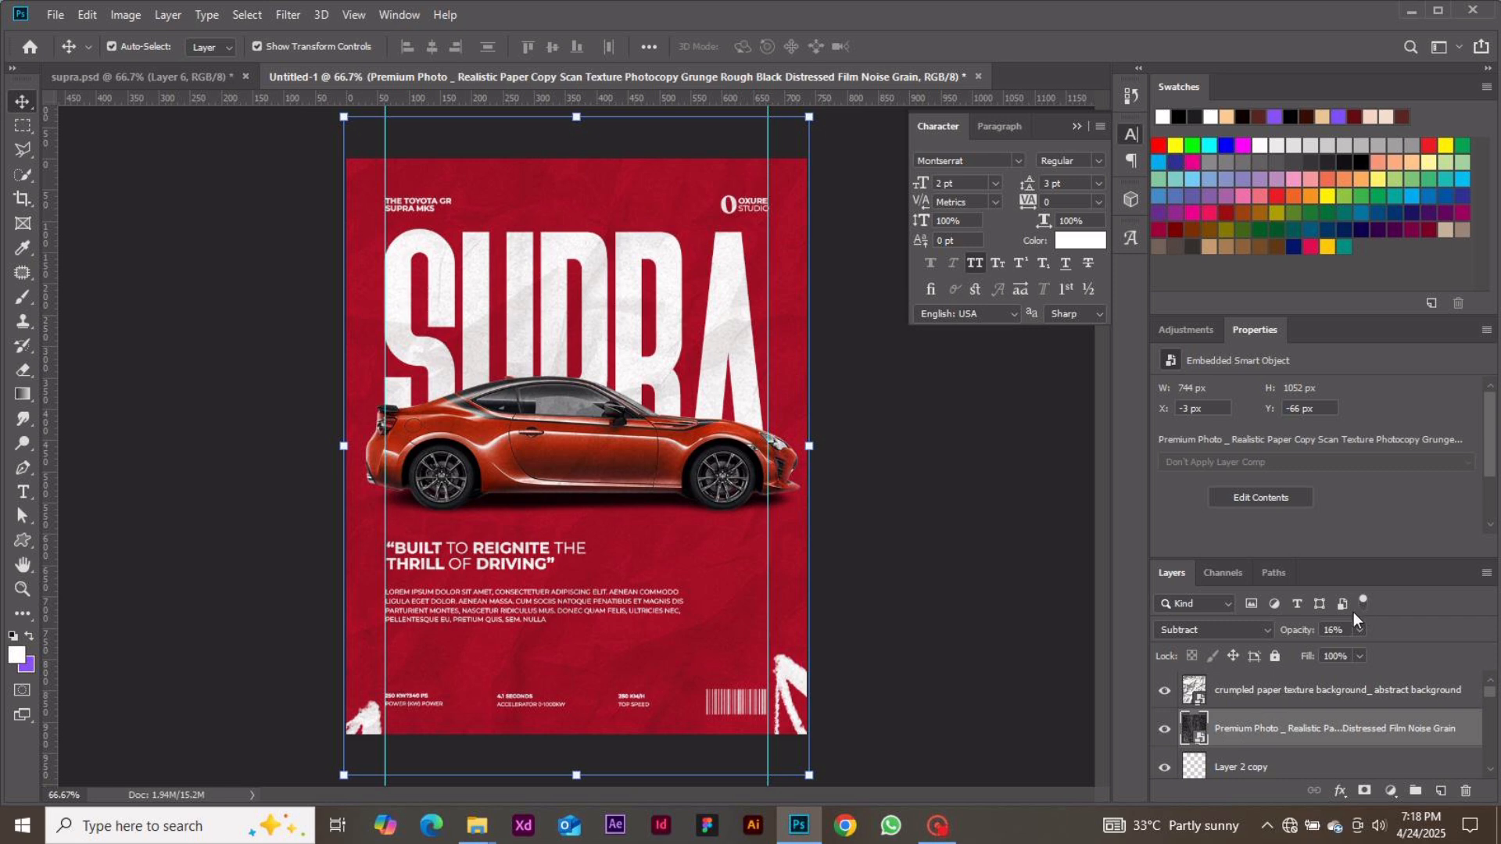
{"action": "left_click", "coordinate": [1335, 625]}
{"action": "type", "text": "14"}
{"action": "left_click", "coordinate": [1266, 706]}
{"action": "left_click", "coordinate": [956, 639]}
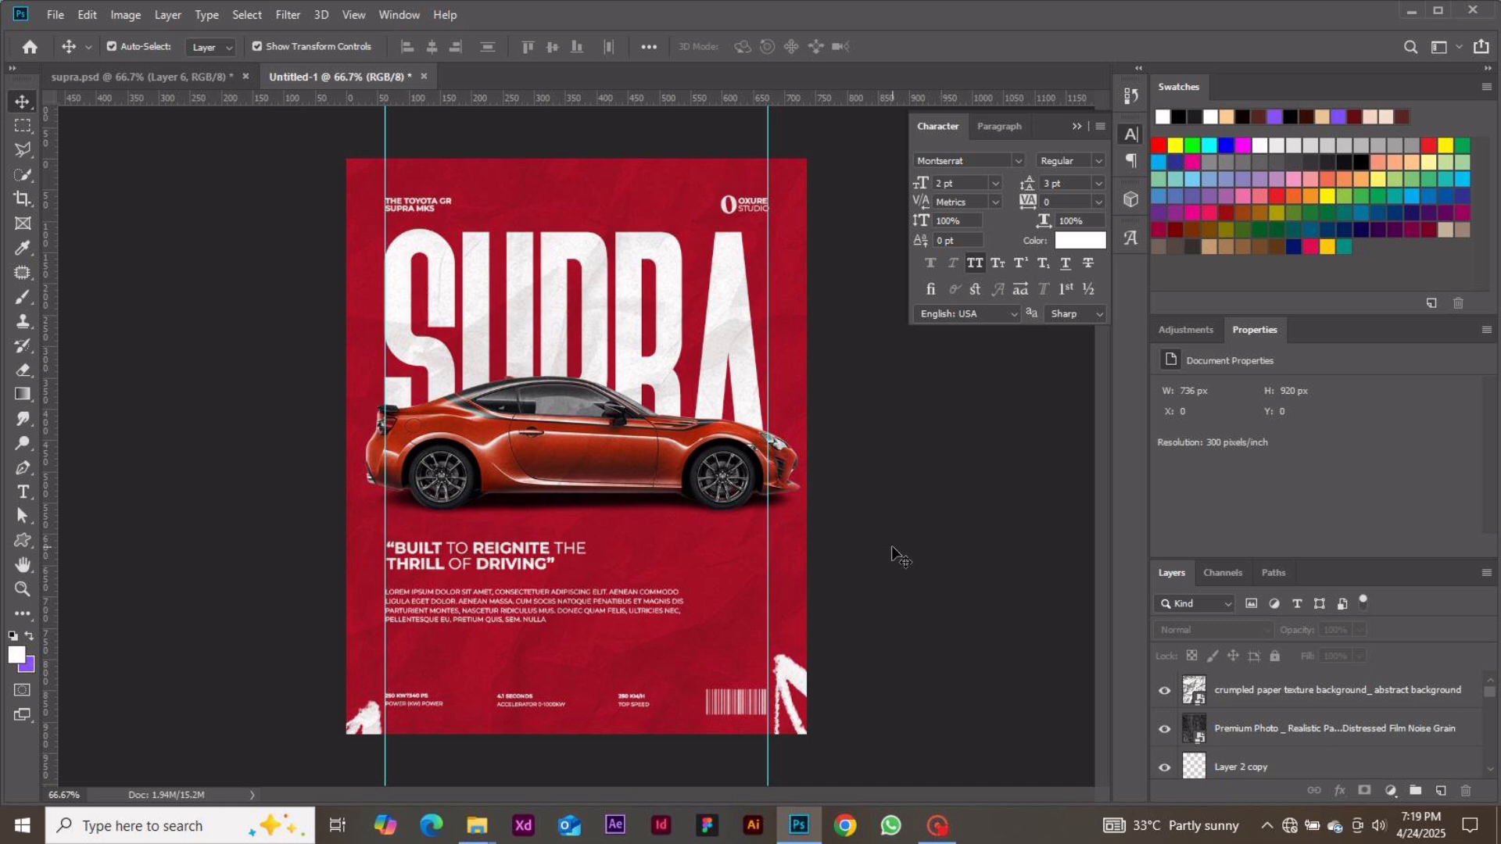
- Hide the guides and deselect all layers to leave a clean view of the finished poster
{"action": "left_click", "coordinate": [534, 553]}
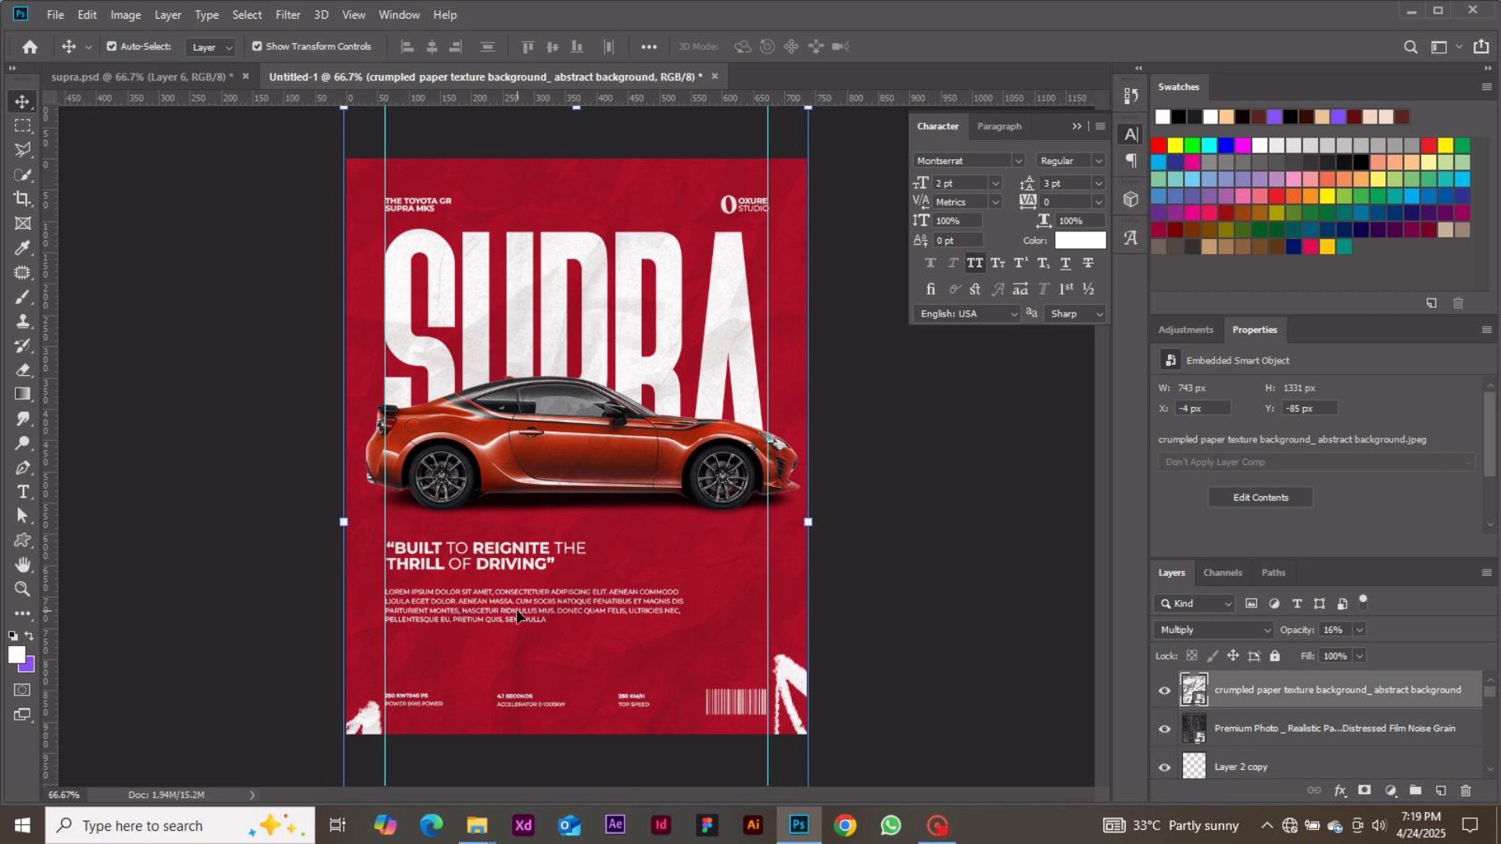
{"action": "key", "text": "ctrl+semicolon"}
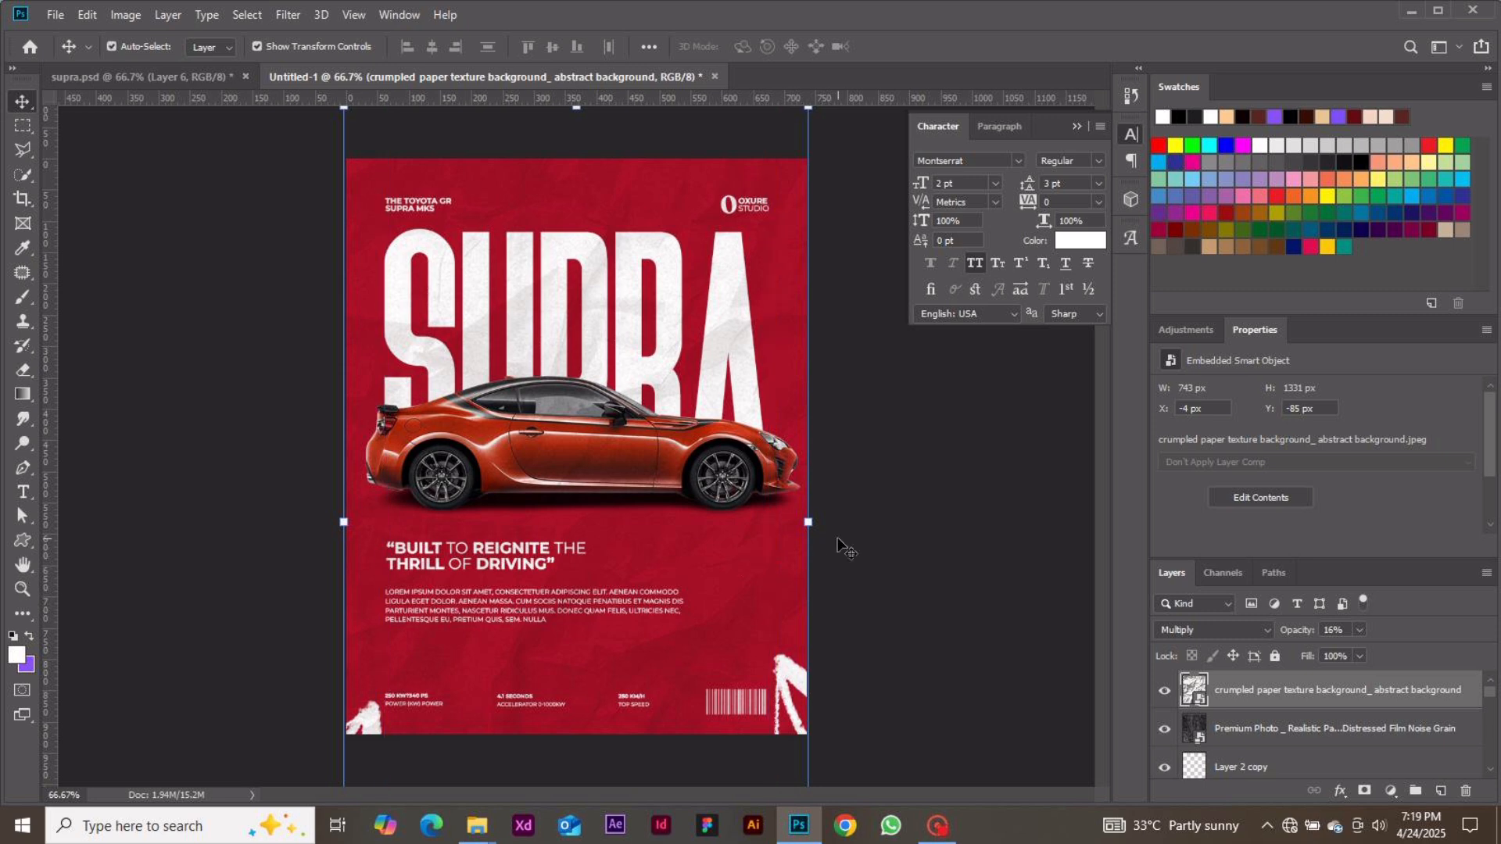
{"action": "left_click", "coordinate": [877, 560]}
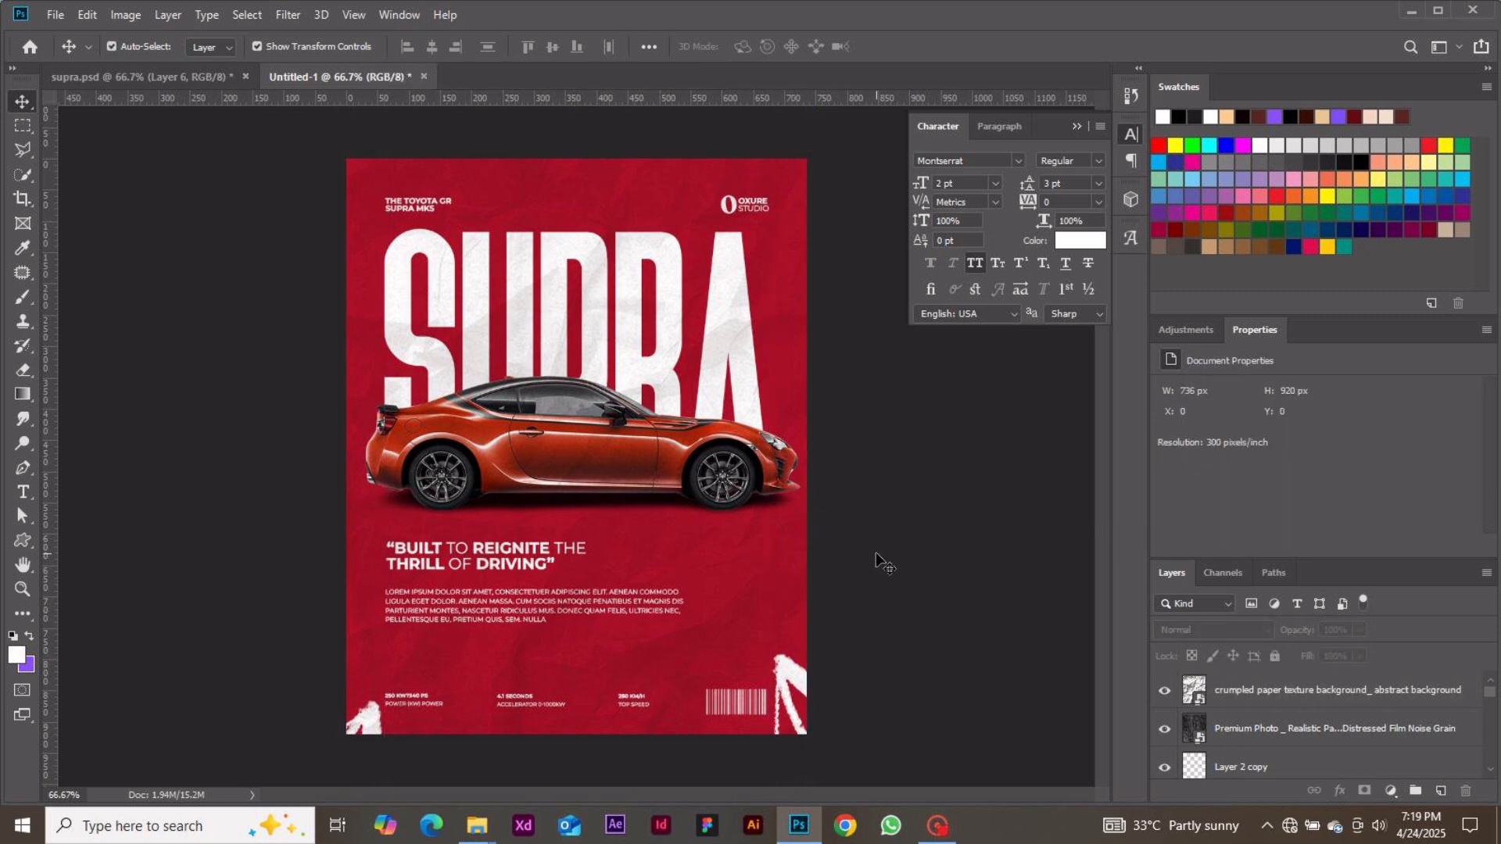